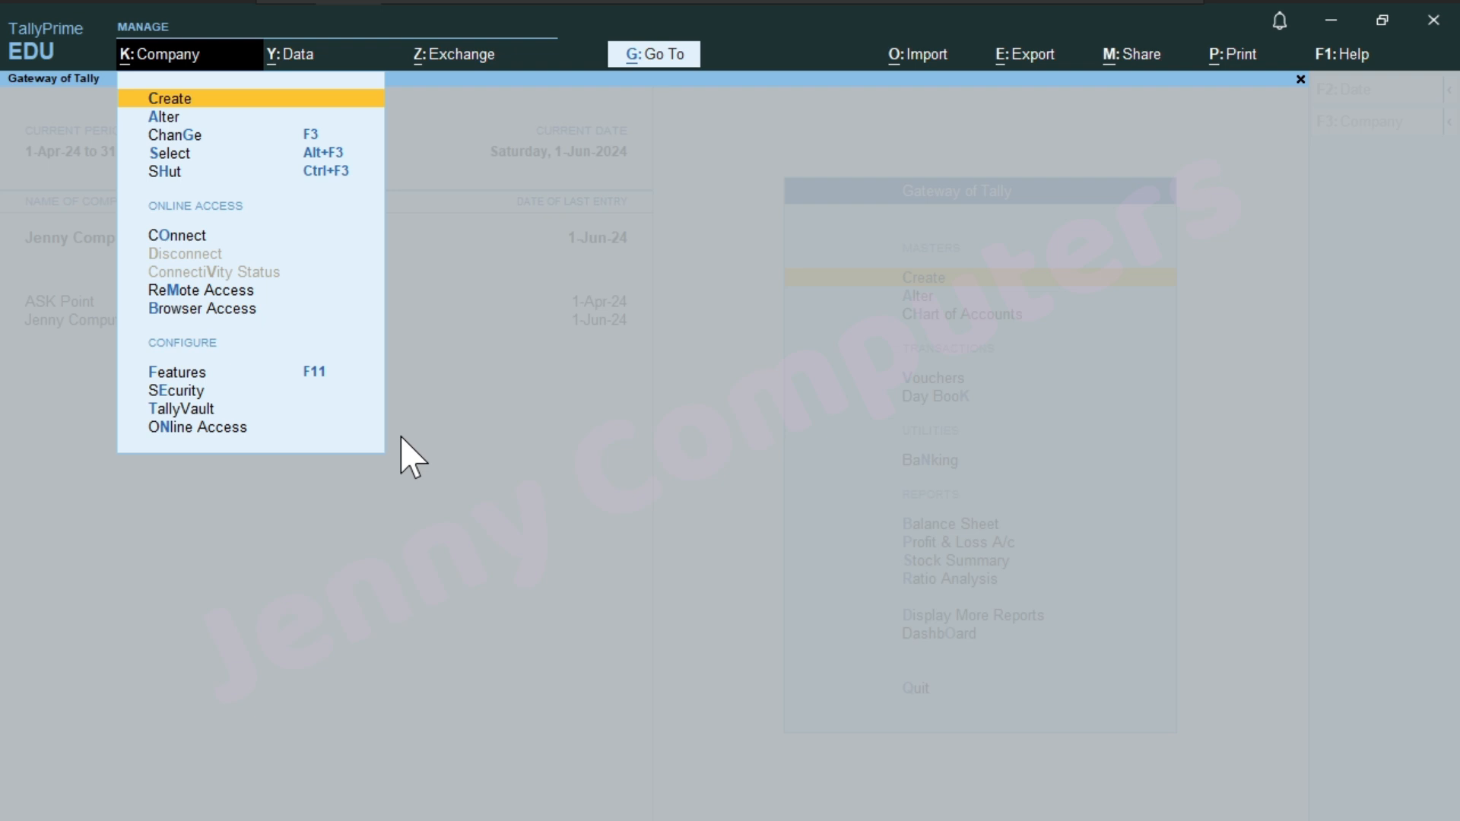
Step: Start creating a new company with ABC Corporation as both its company name and mailing name
key("Down")
key("Down")
key("Up")
key("Up")
key("Return")
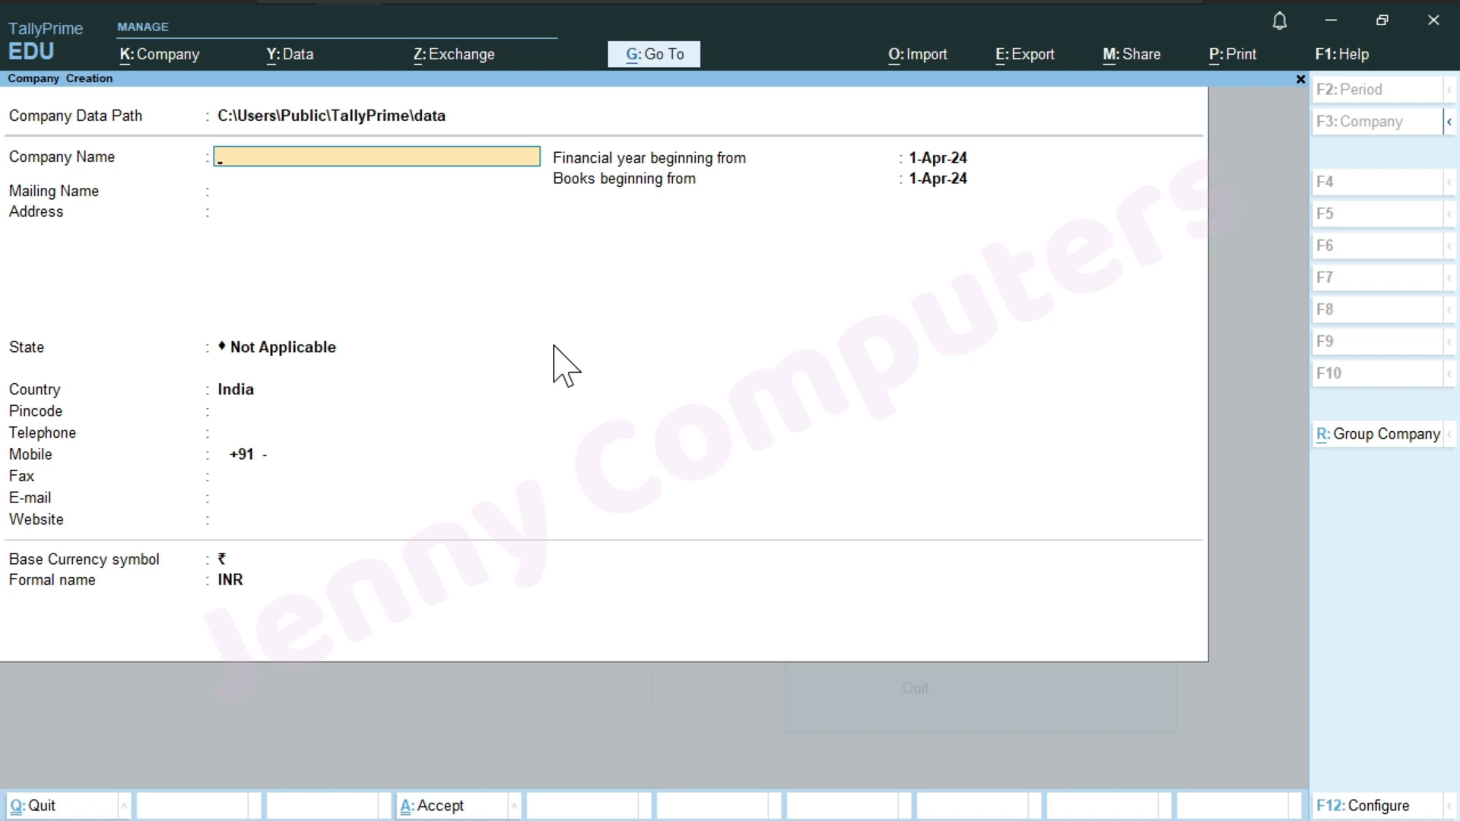
type("ABC Corporation")
key("Return")
key("Return")
key("Return")
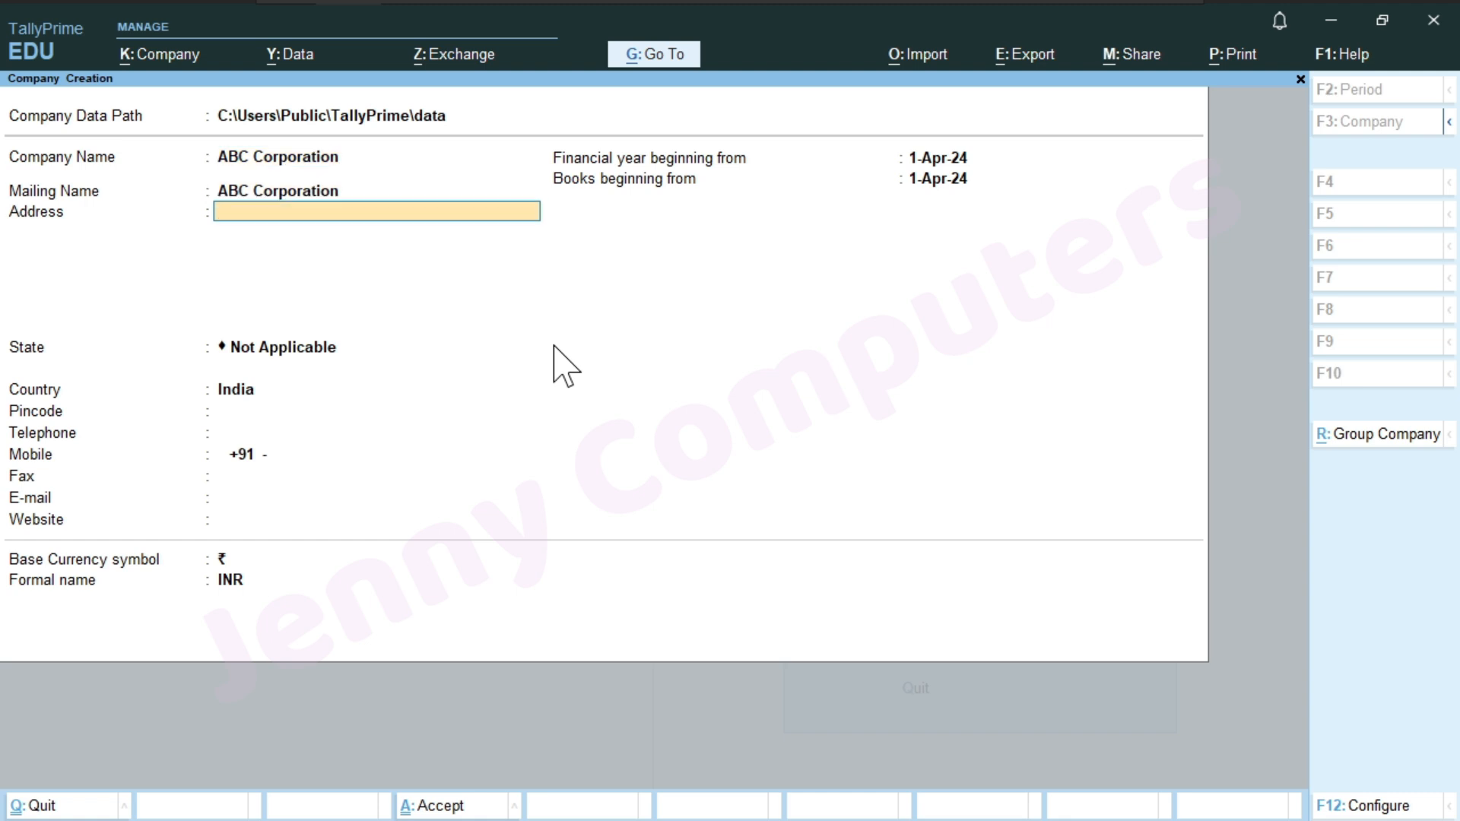
Step: Set the company's state to Chhattisgarh and save the new company
type("C")
key("Down")
key("Down")
key("Return")
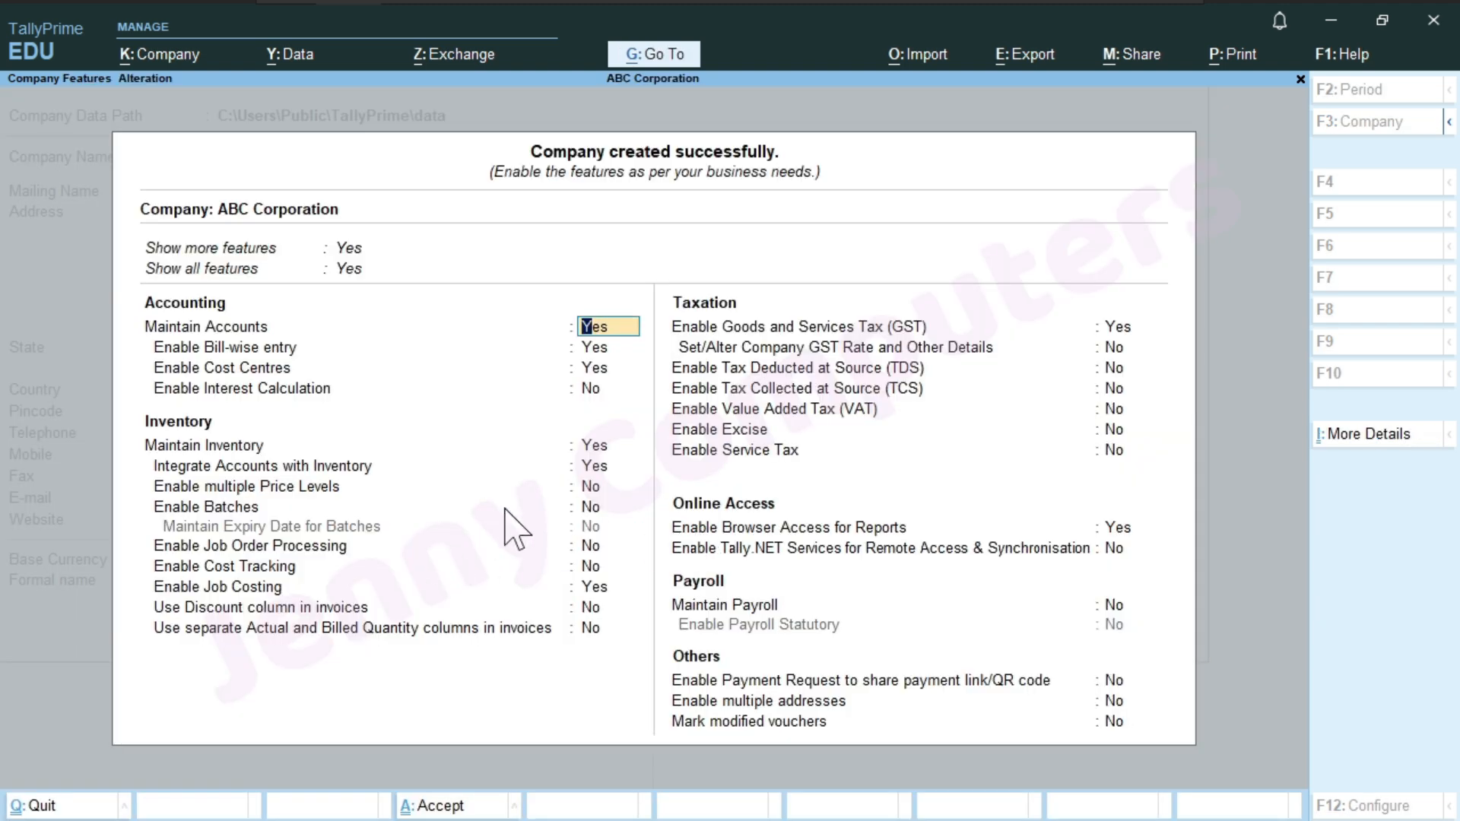
Step: Disable cost centres in the accounting features of ABC Corporation, keeping accounts and bill-wise entry enabled
key("Return")
key("Return")
type("n")
key("Return")
key("Return")
key("Return")
key("Return")
key("Return")
key("Return")
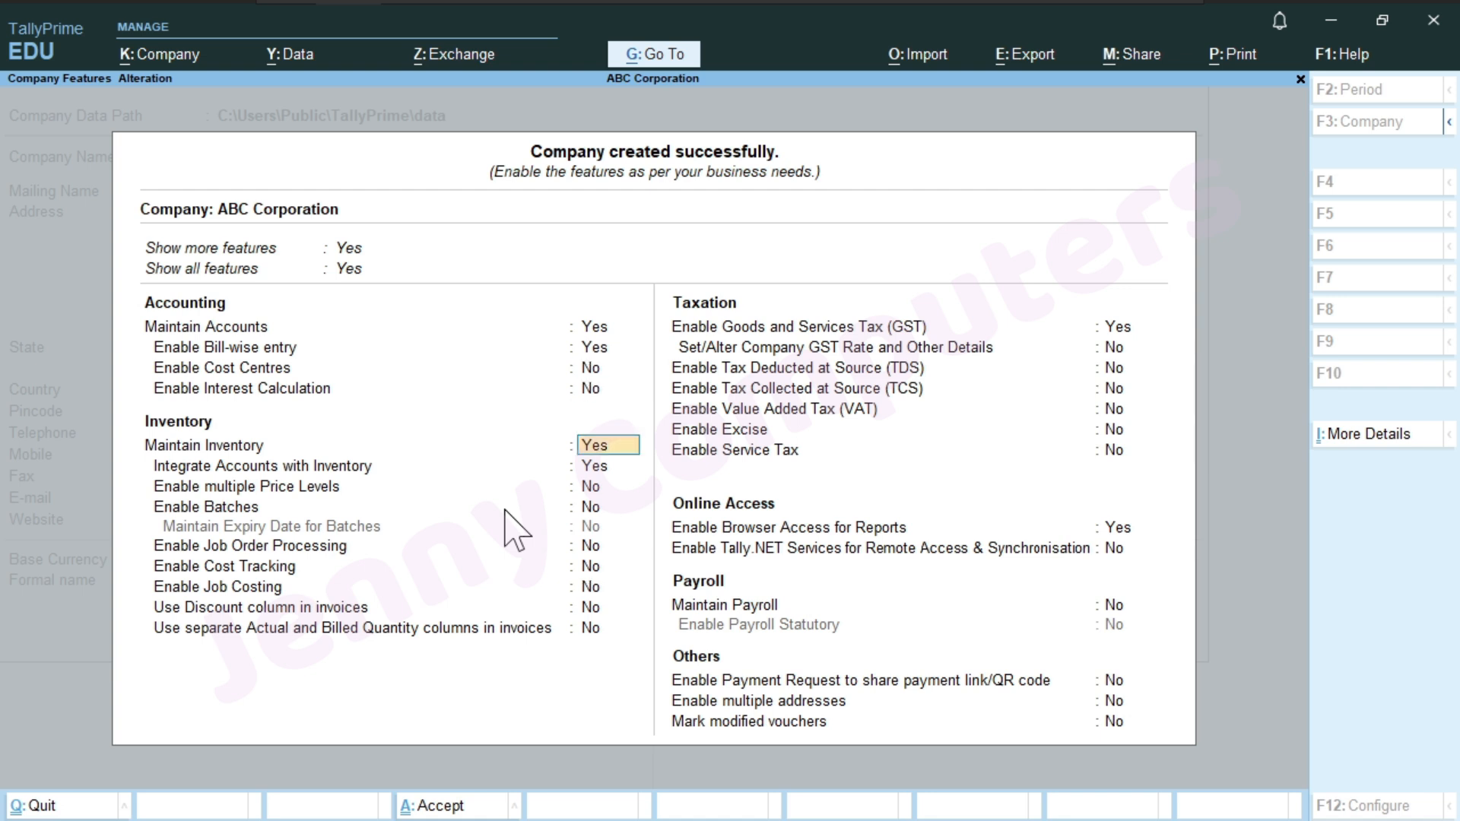
Step: Keep the inventory features as they are, disable Goods and Services Tax (GST), and save the company features
key("Return")
key("Return")
key("Return")
key("Return")
key("Return")
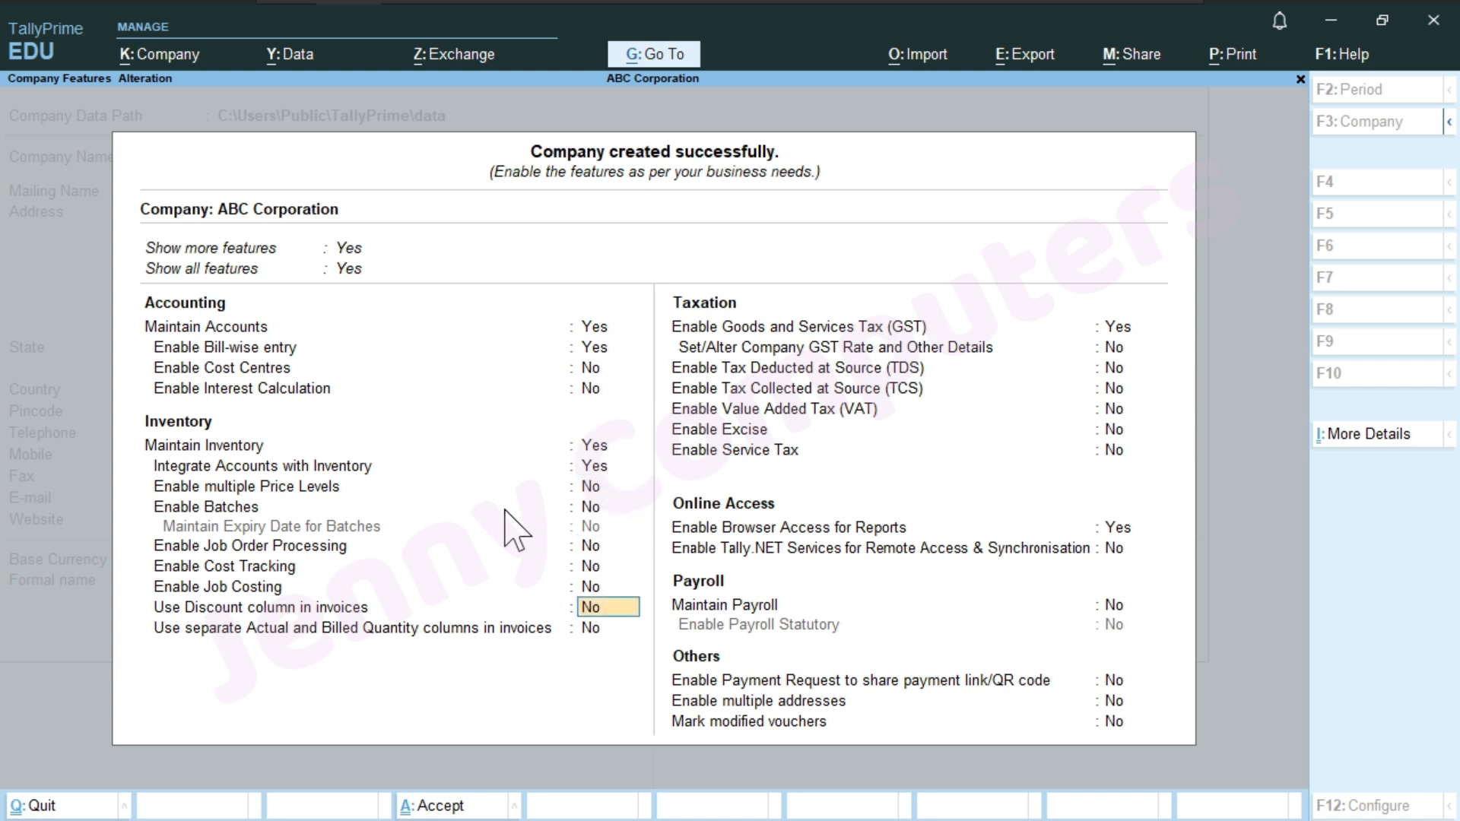
type("n")
key("Return")
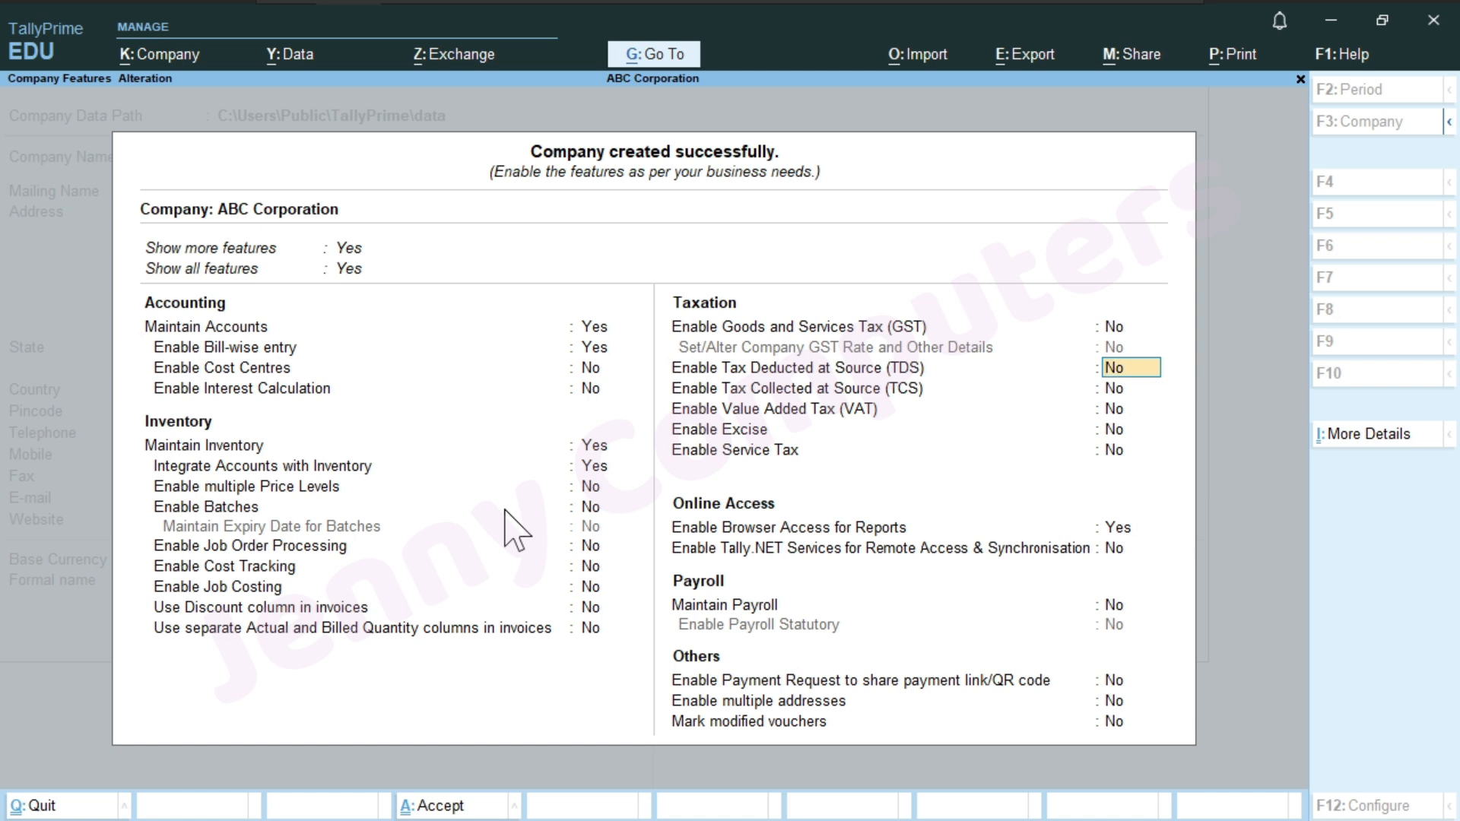
key("ctrl")
key("ctrl+a")
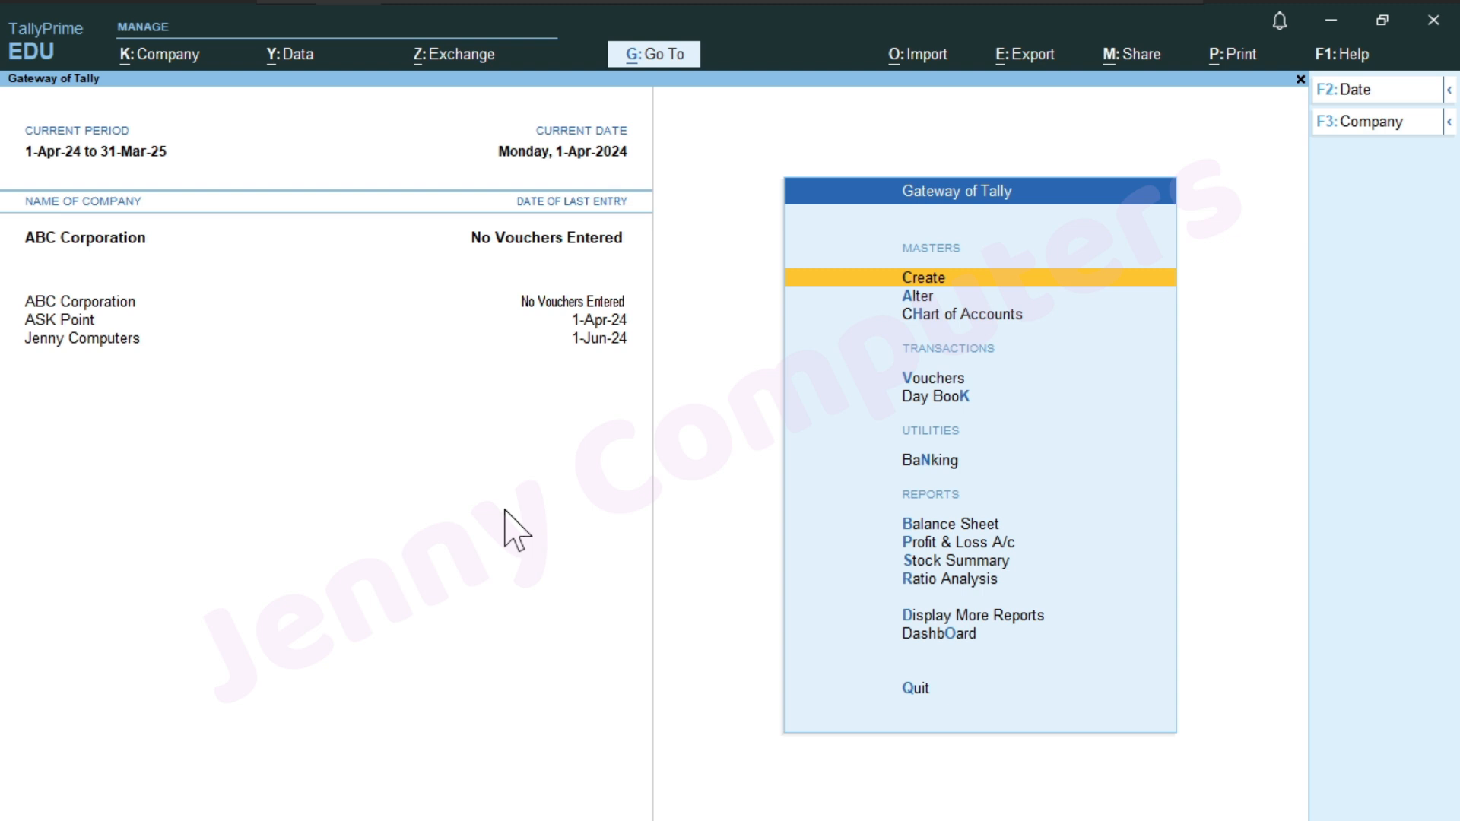
Step: Open voucher creation and bring up the list of other voucher types
key("Down")
key("Down")
key("Down")
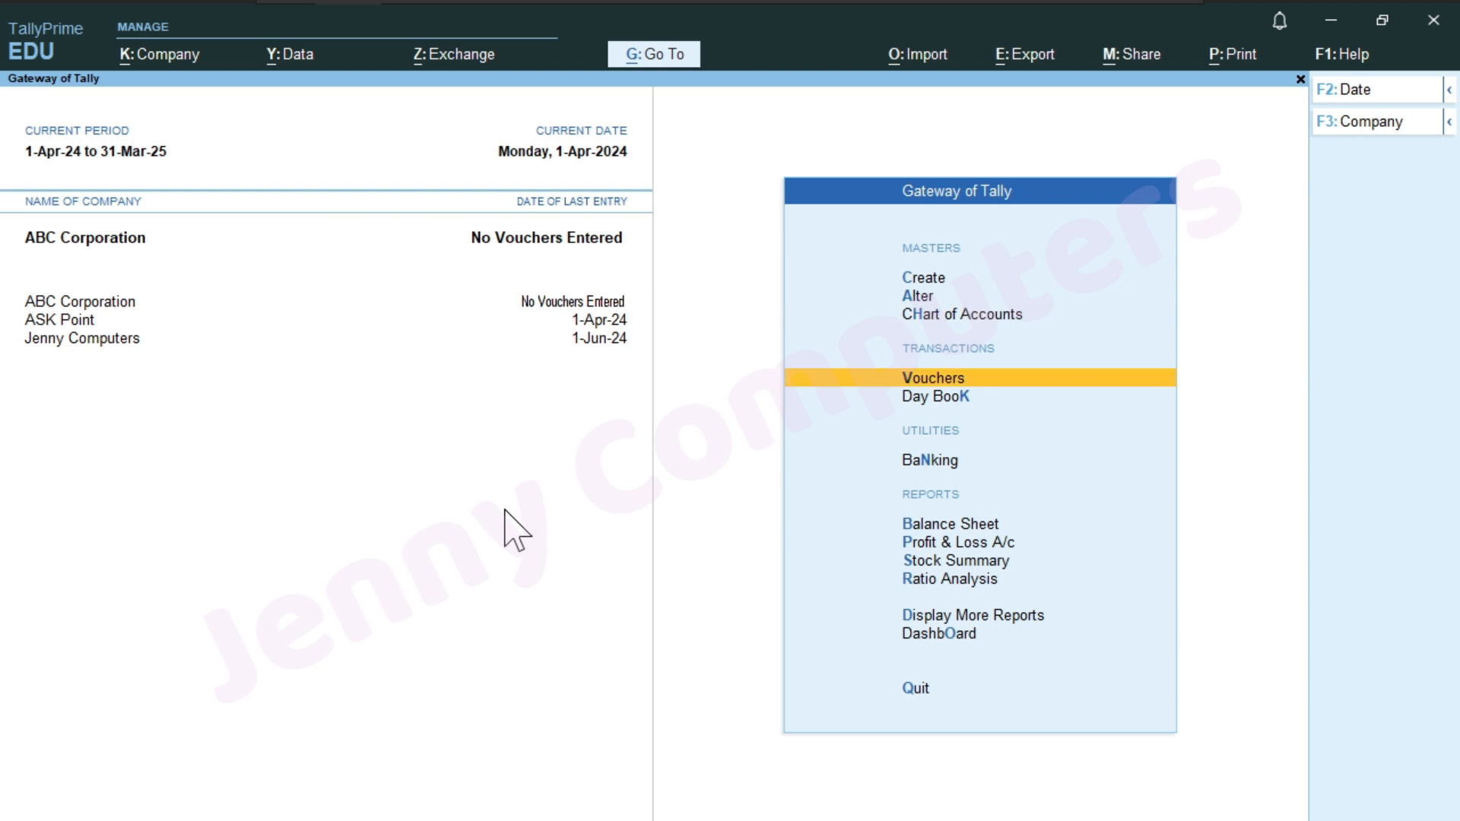
key("Return")
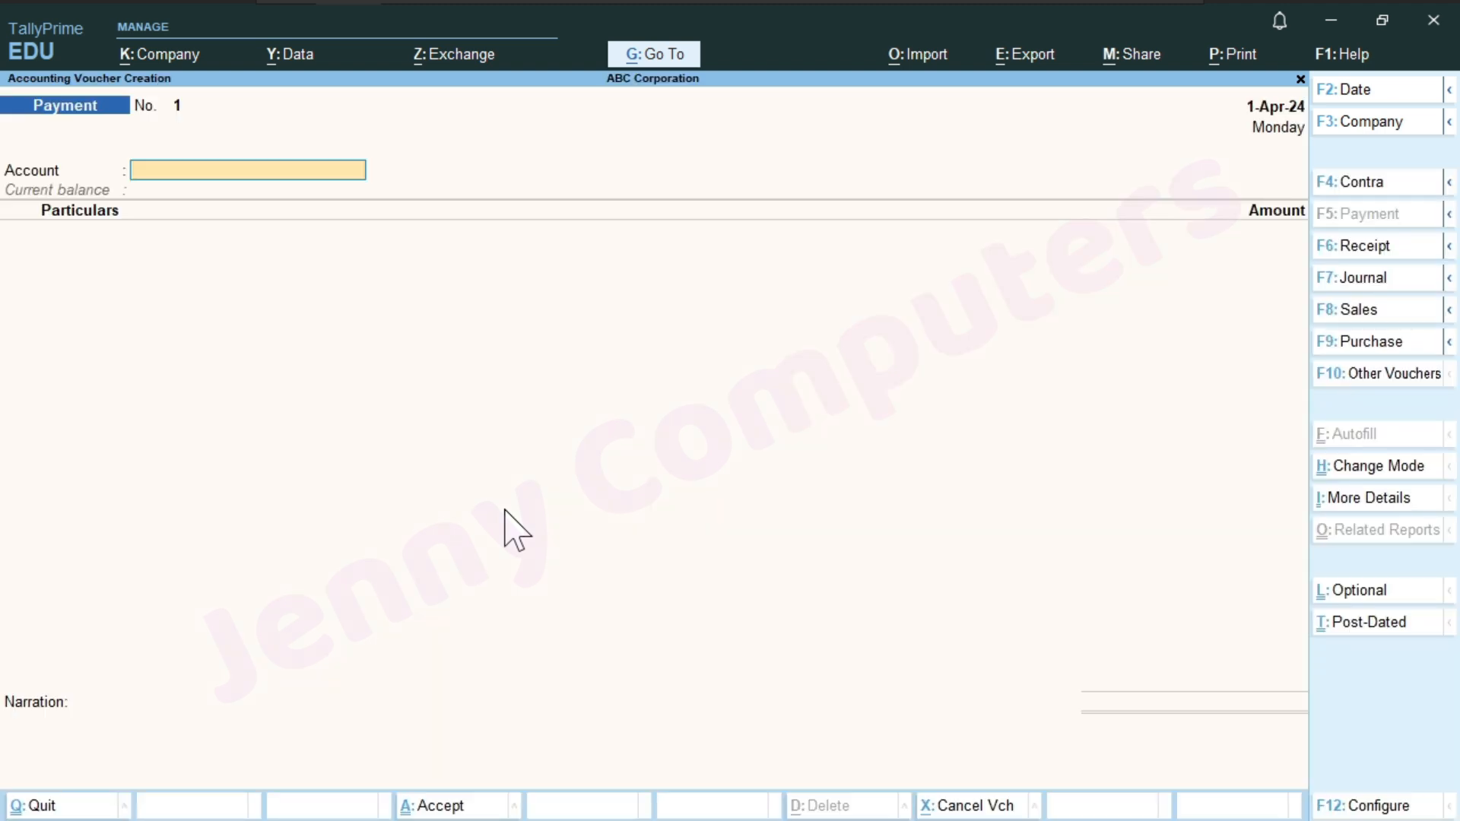
key("F10")
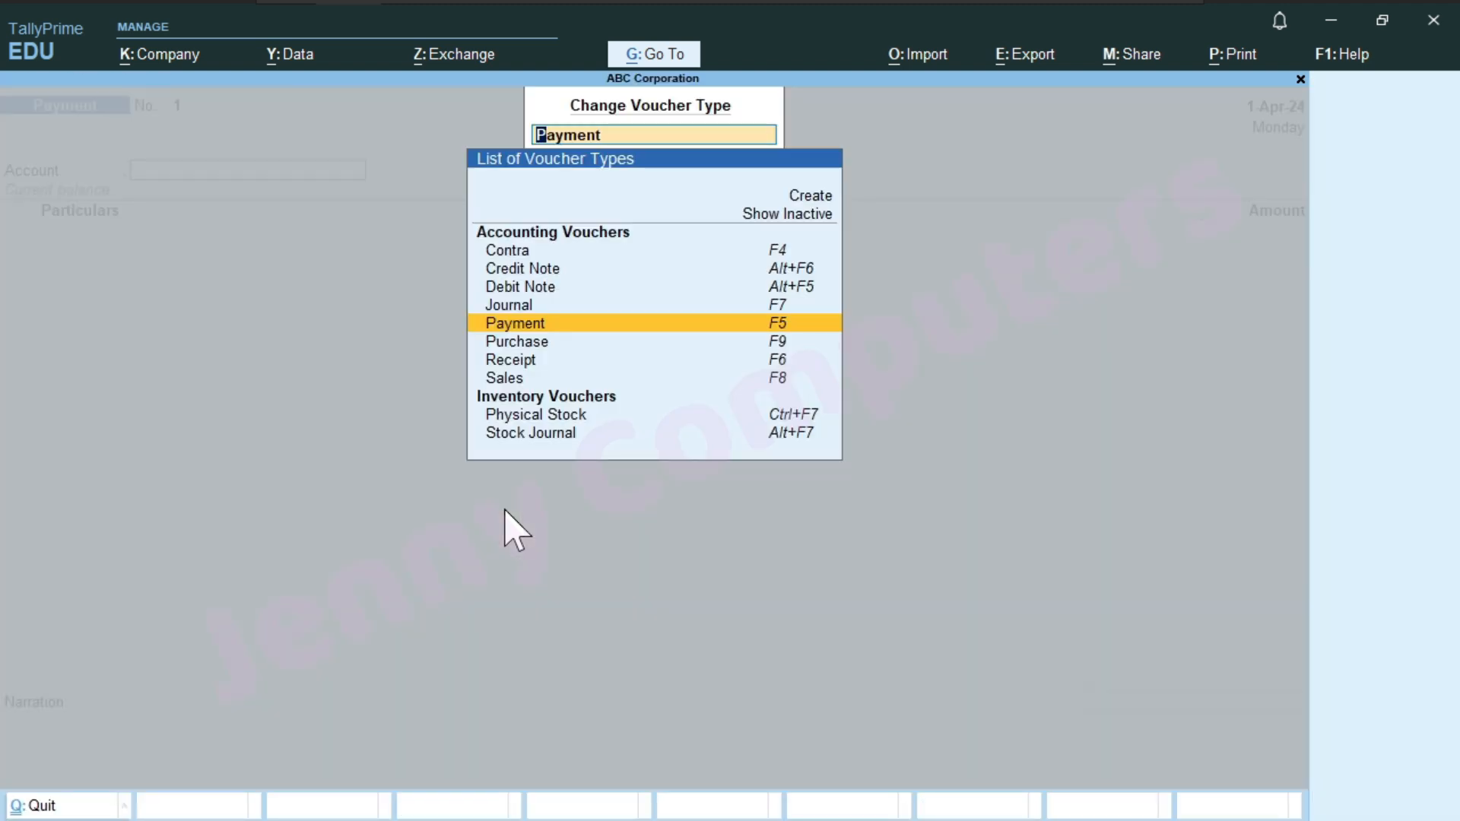
Step: Show the inactive voucher types in the list of voucher types
key("Up")
key("Up")
key("Up")
key("Up")
key("Up")
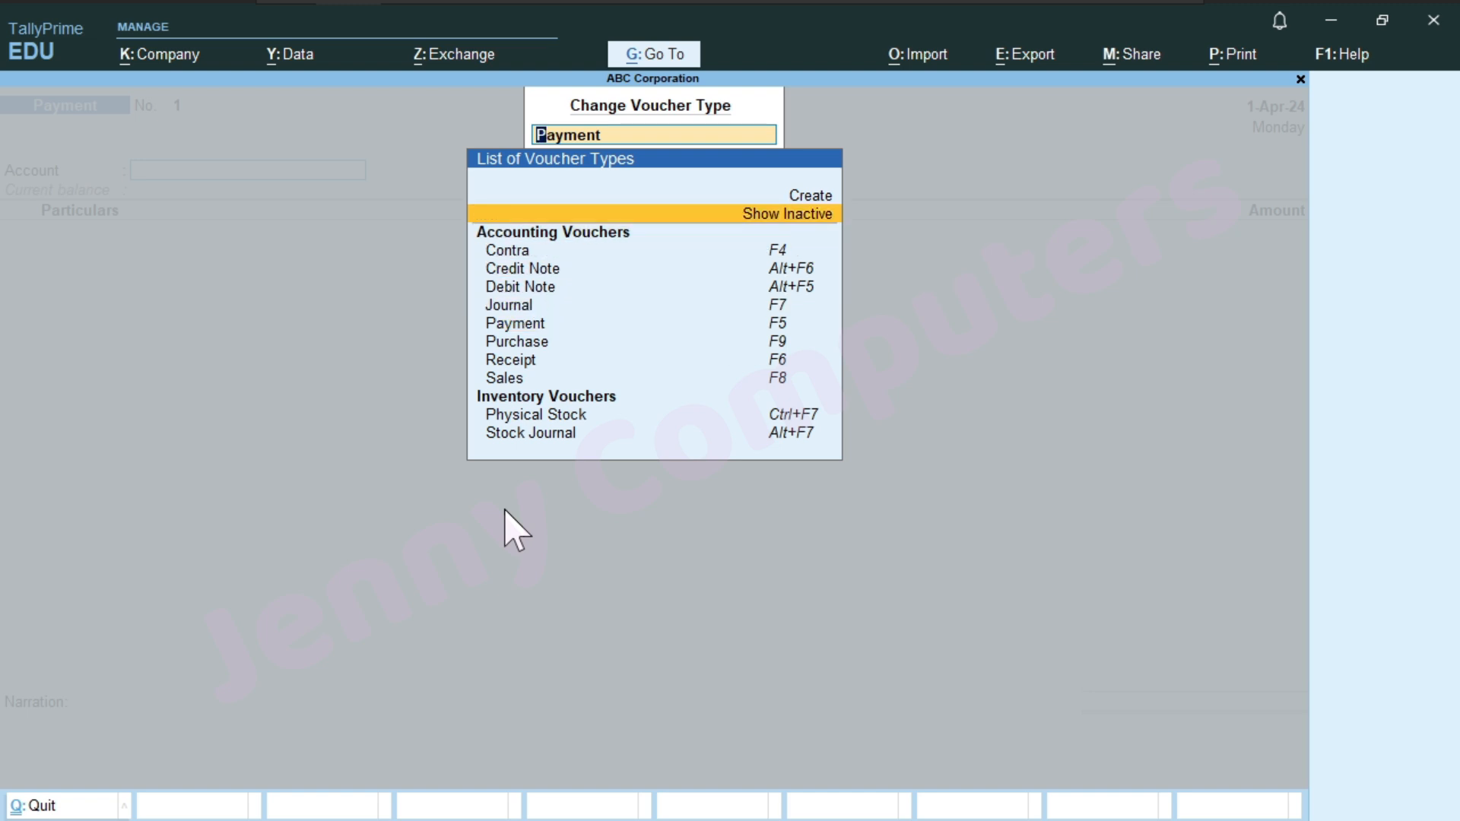
key("Down")
key("Down")
key("Down")
key("Down")
key("Down")
key("Down")
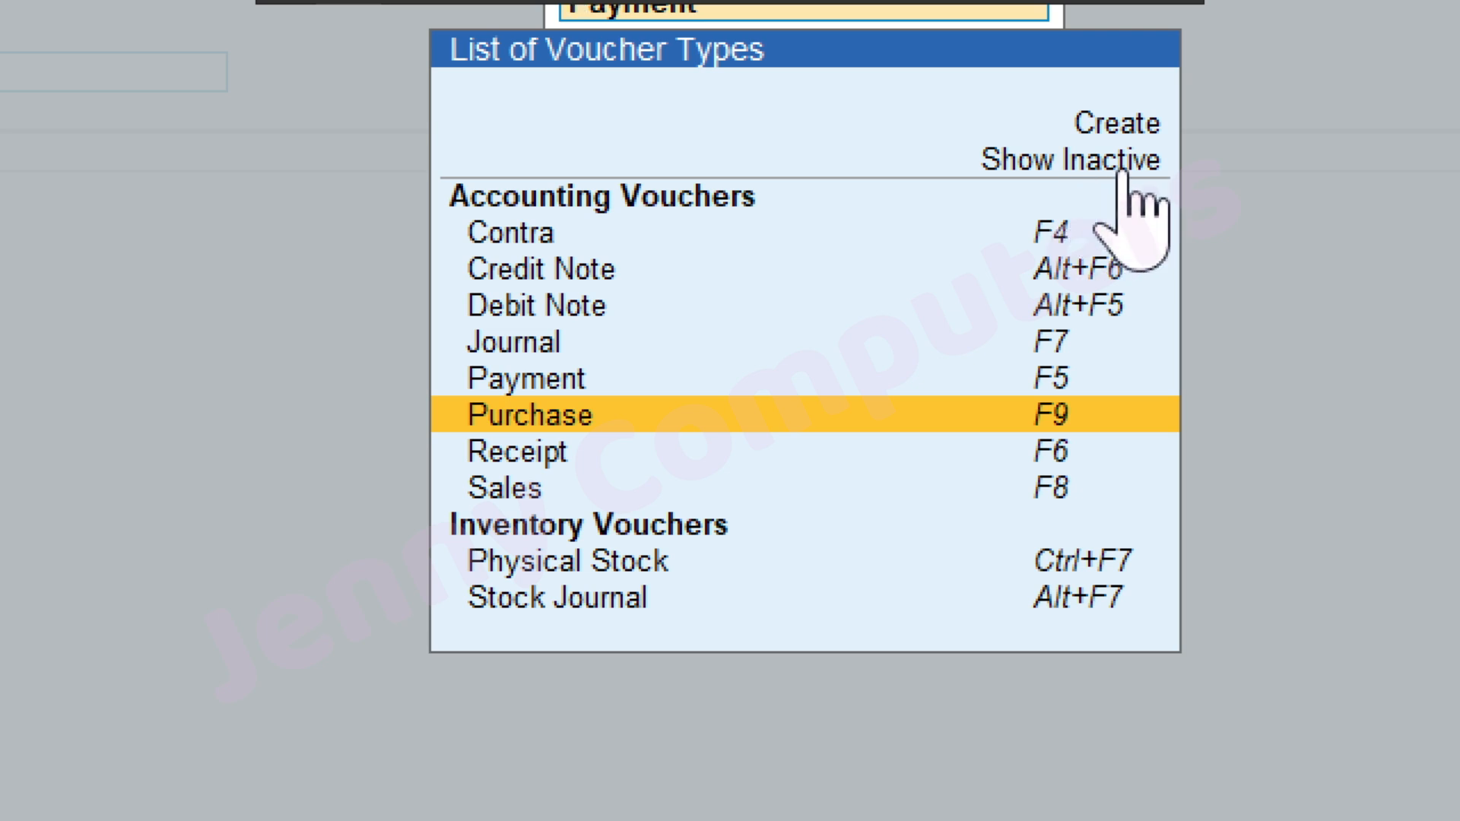
left_click(1123, 172)
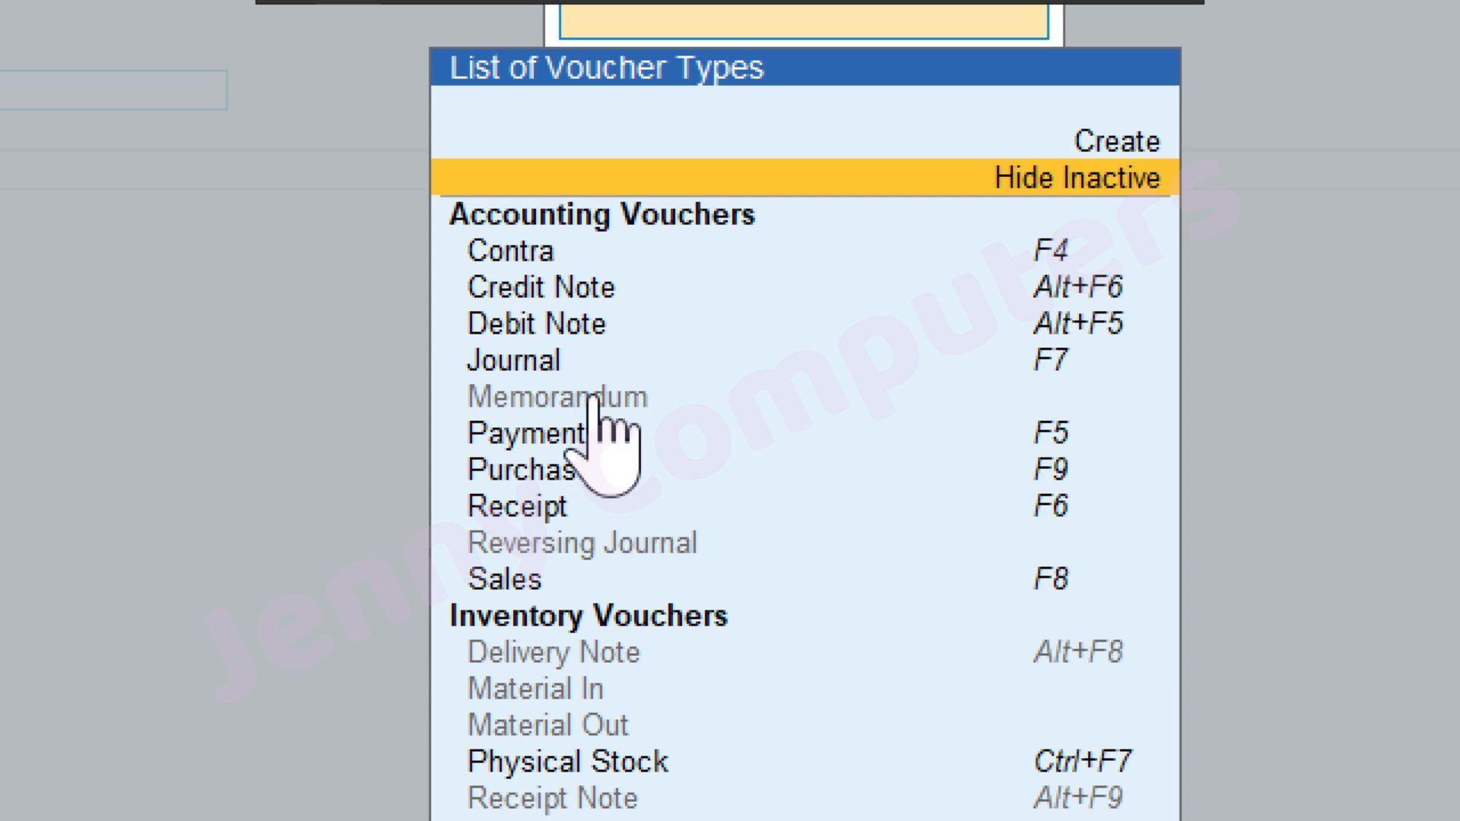
Step: Choose the inactive Memorandum voucher type and activate it for voucher entry
key("Down")
key("Down")
key("Down")
key("Down")
key("Down")
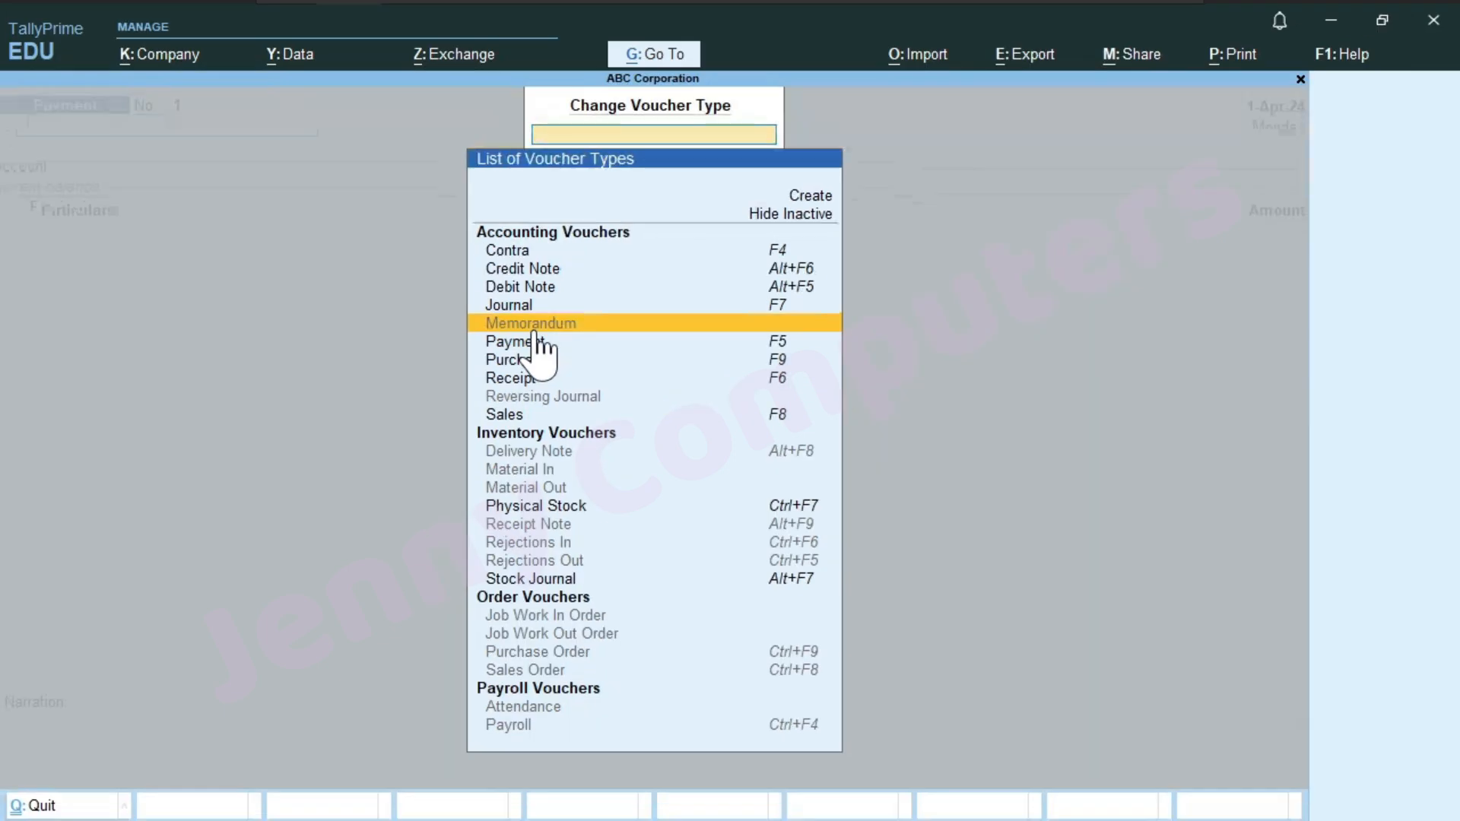
key("Return")
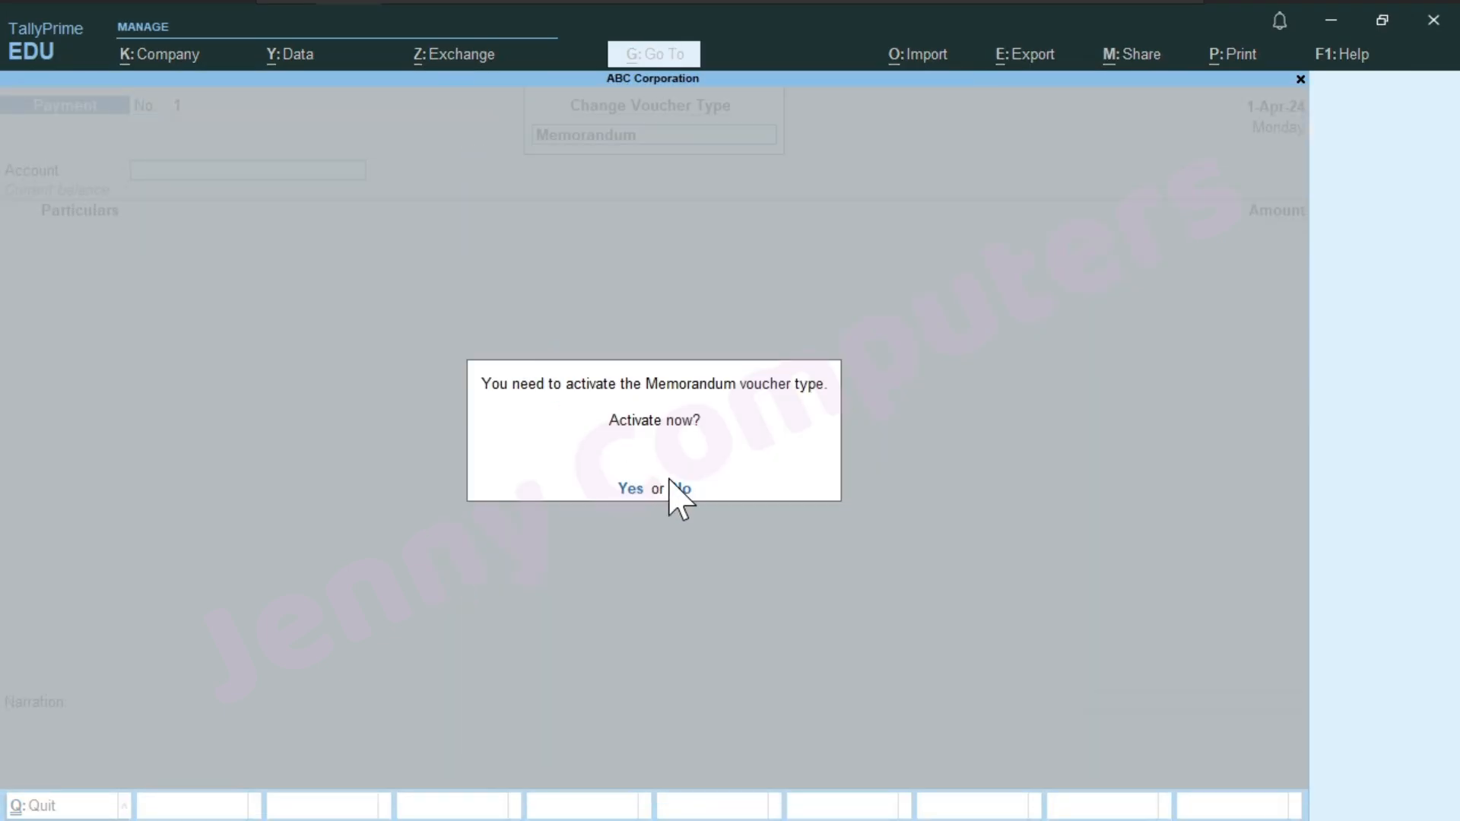
left_click(734, 439)
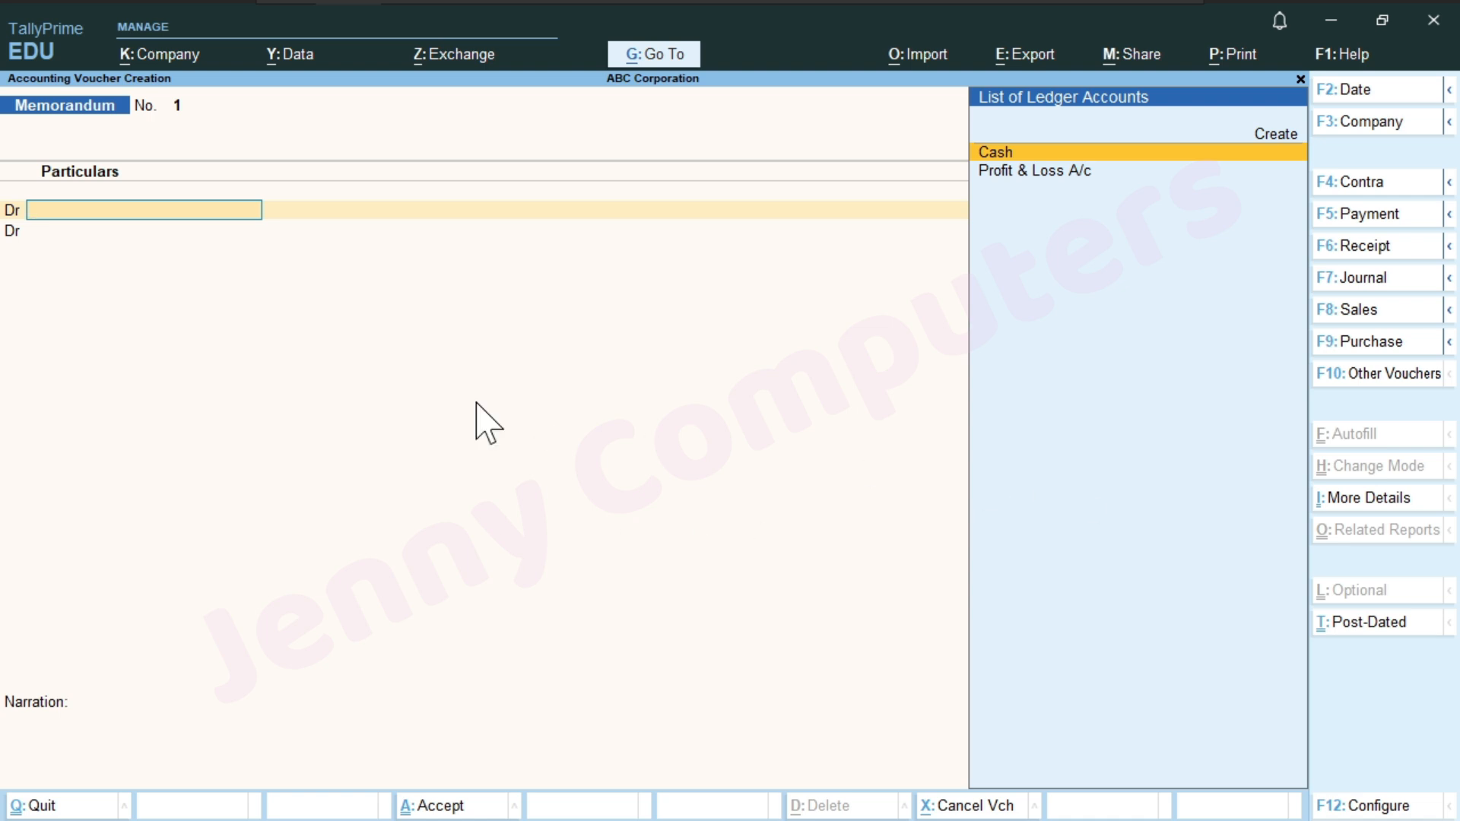
Step: Start a new ledger from the voucher's debit line, named "Advance To" followed by the recipient's name
key("alt+c")
type("Advanc")
type("e DtoM")
key("BackSpace")
key("BackSpace")
key("BackSpace")
key("BackSpace")
type("To")
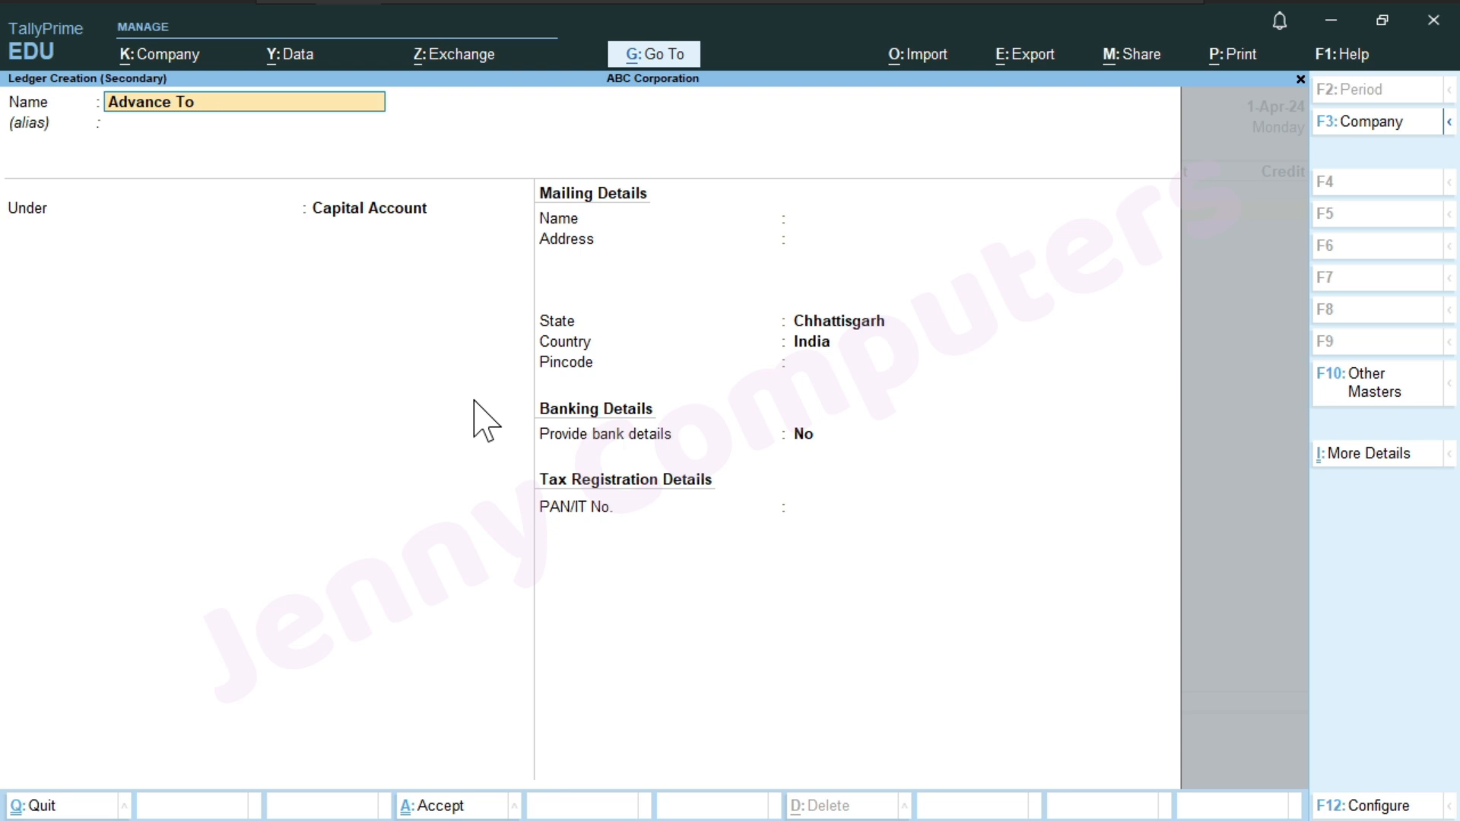
type(" Mr. Sharma")
key("Return")
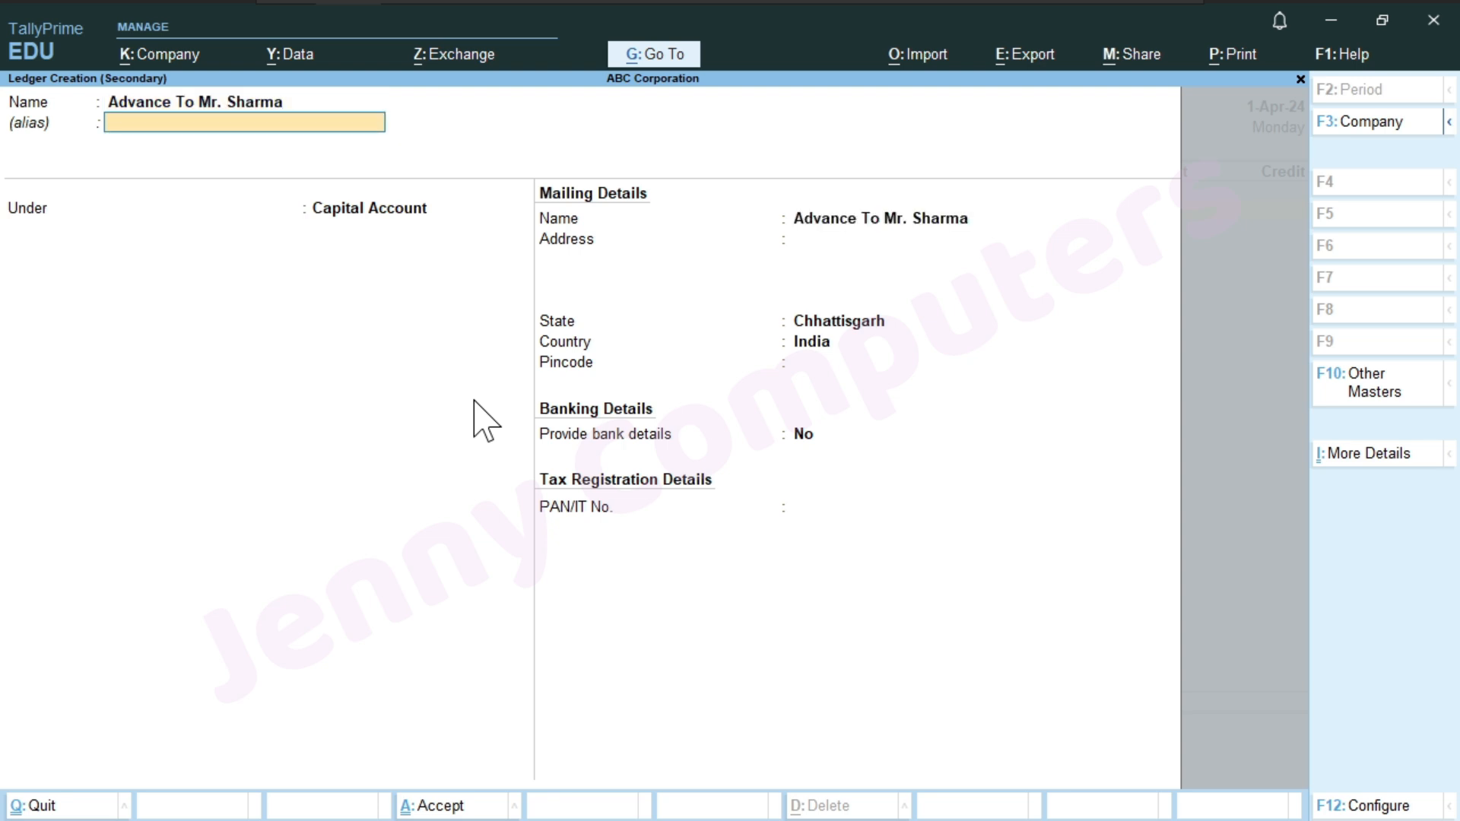
Step: Place the advance ledger under Loans & Advances (Asset), keep the default mailing and banking details, and save it
key("Return")
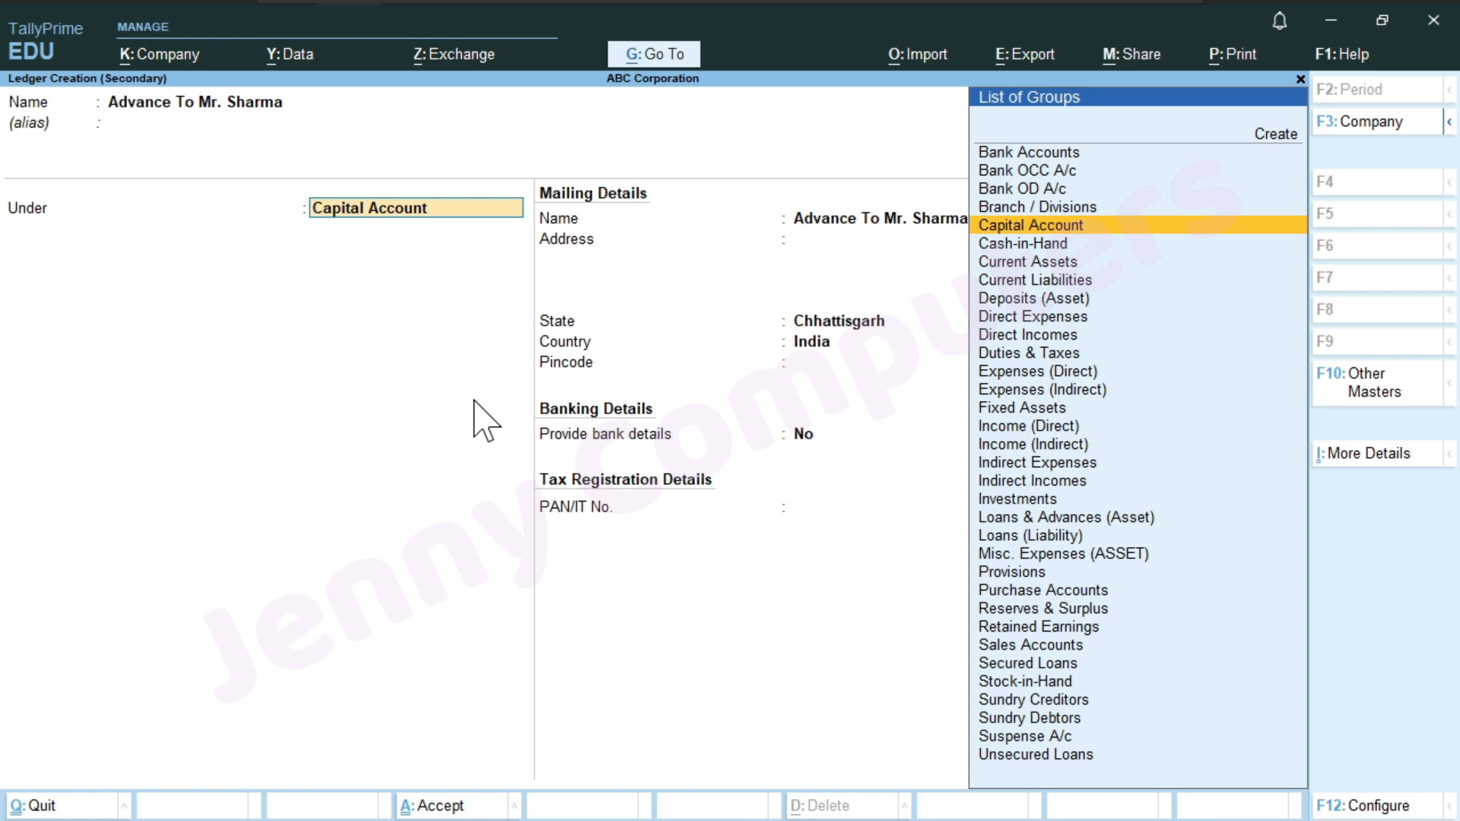
type("L")
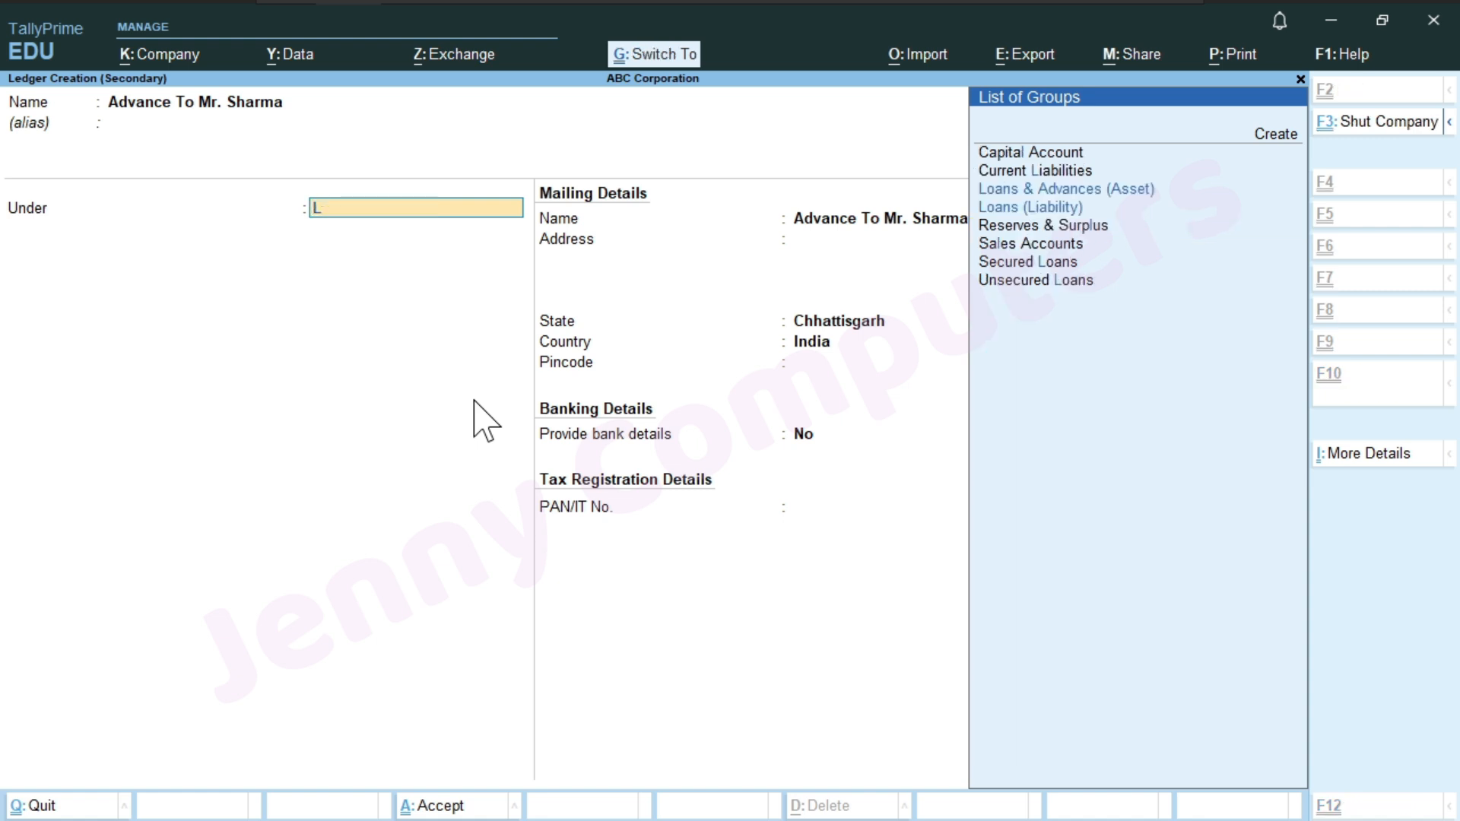
key("ctrl+4")
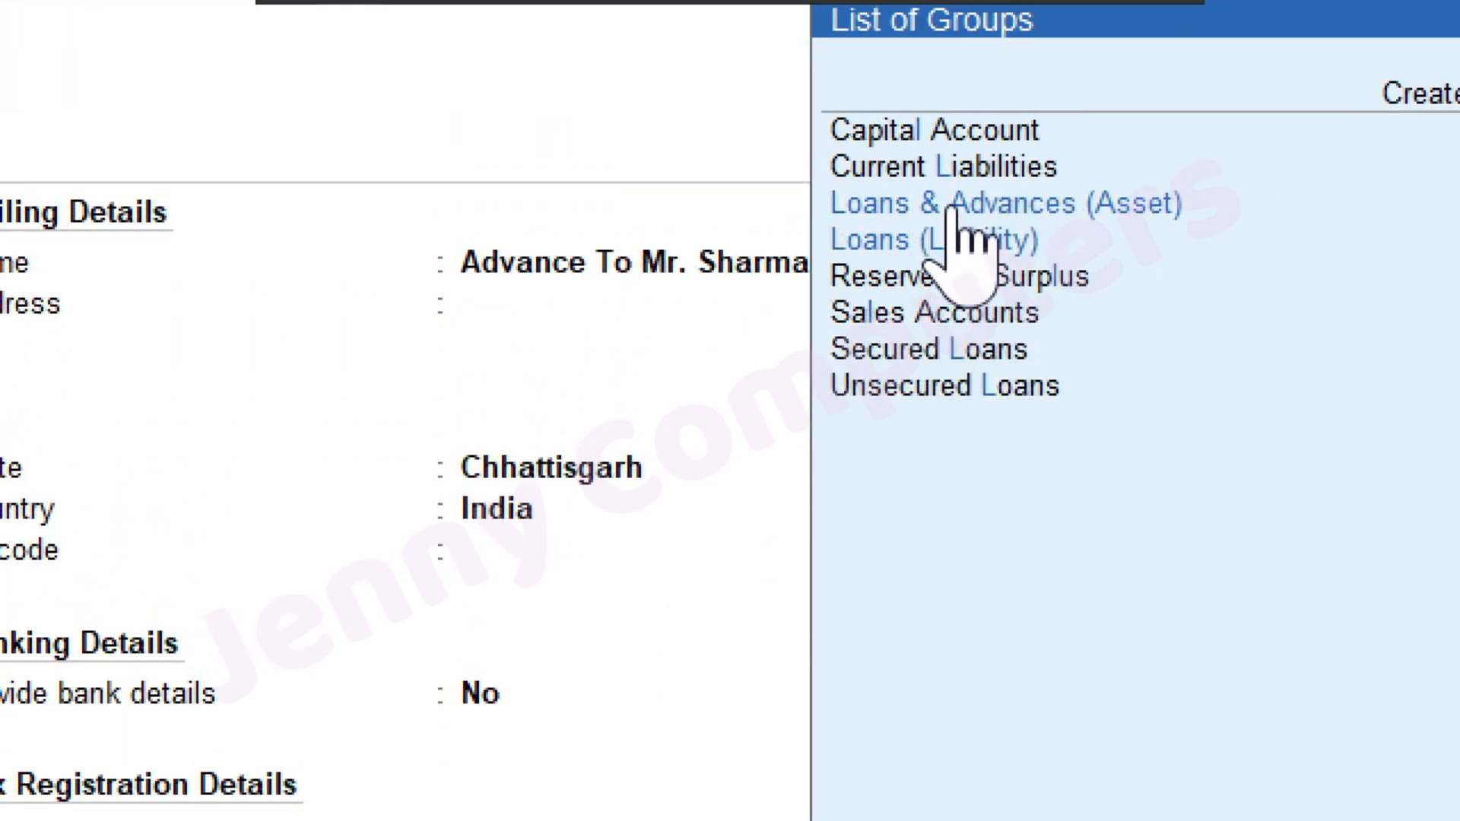
left_click(1134, 204)
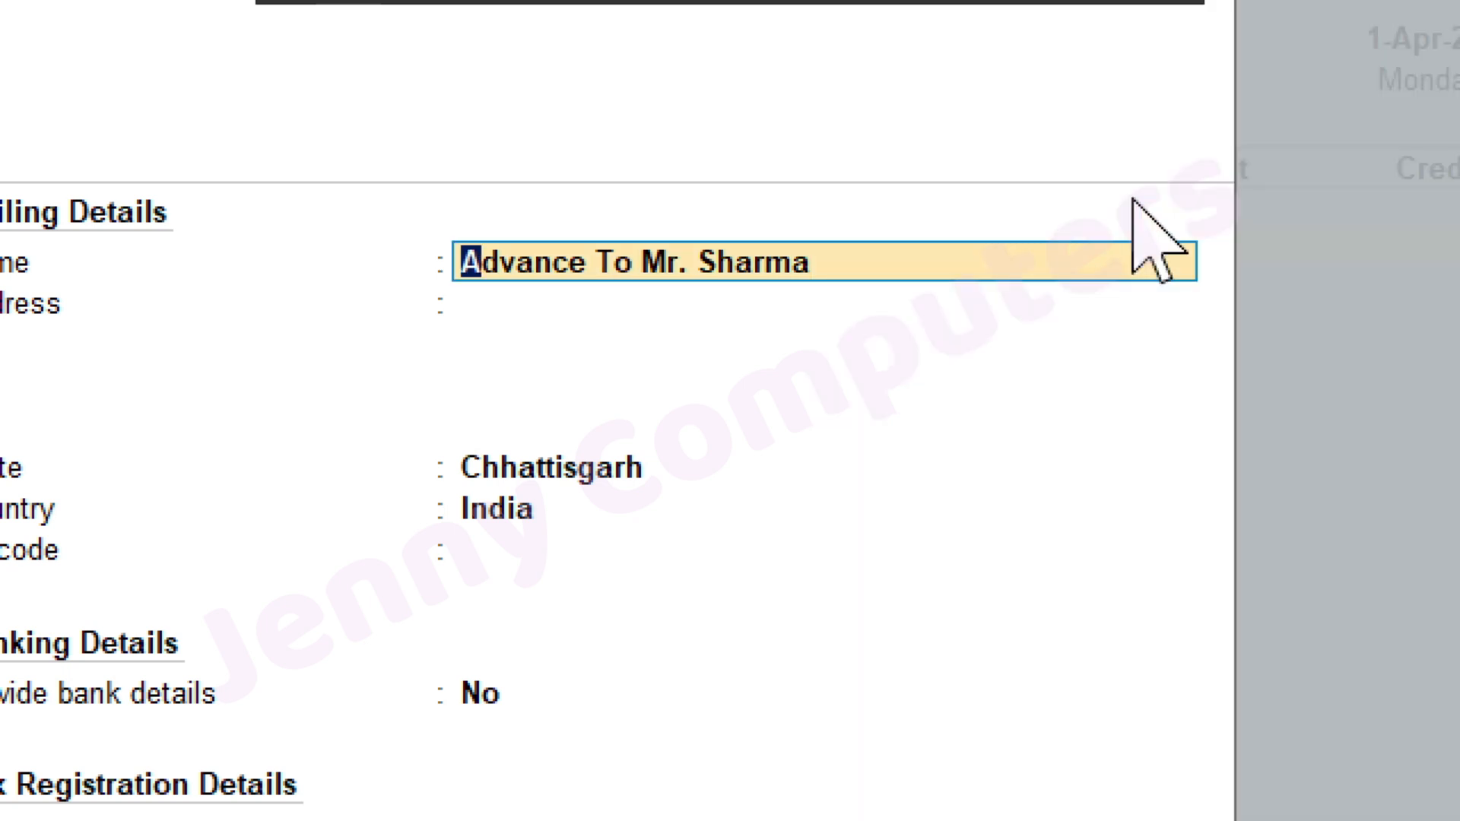
key("Return")
key("Return")
key("Return")
key("Return")
key("Return")
key("Return")
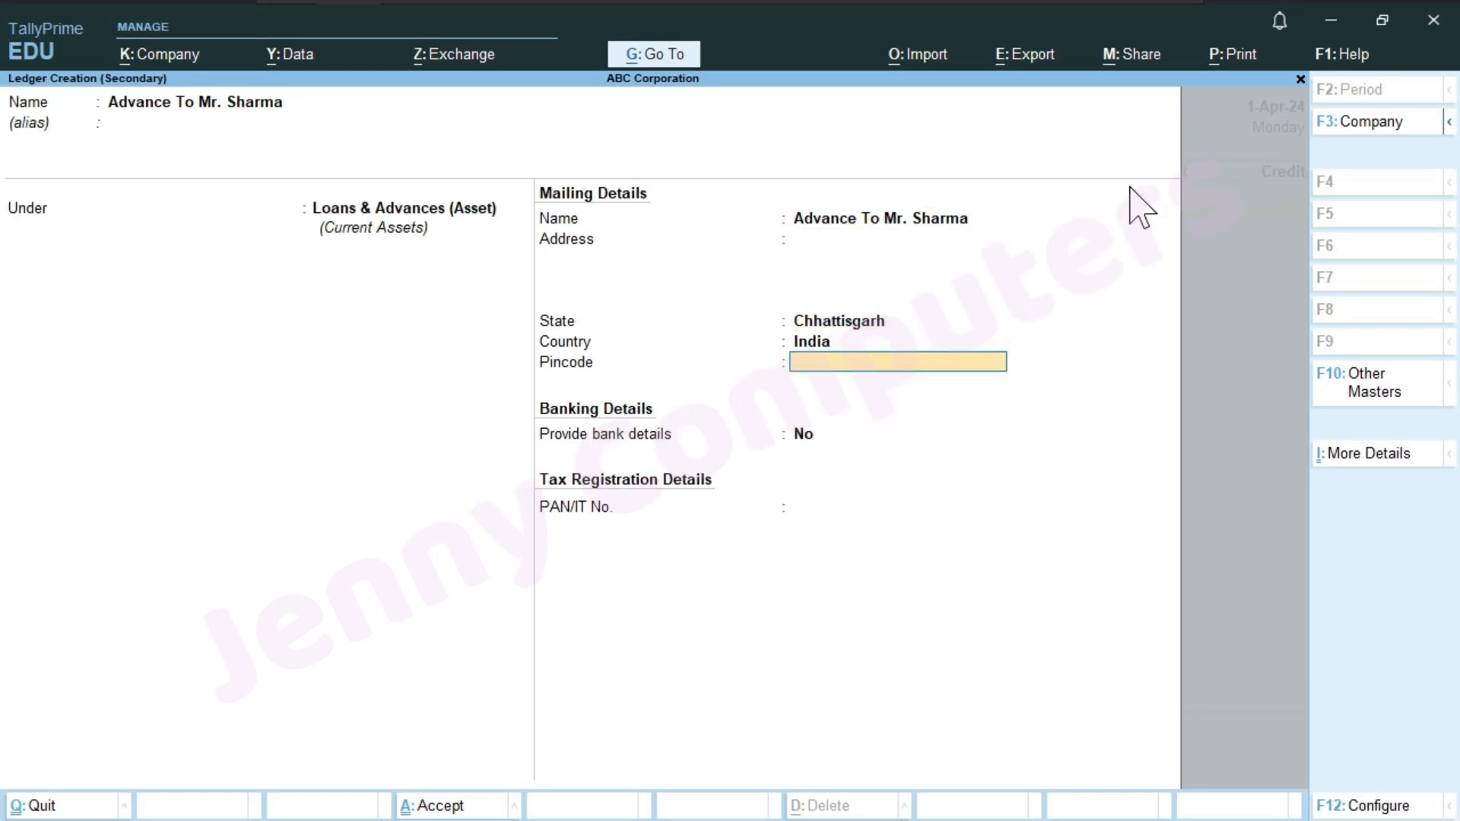
key("Return")
key("Return")
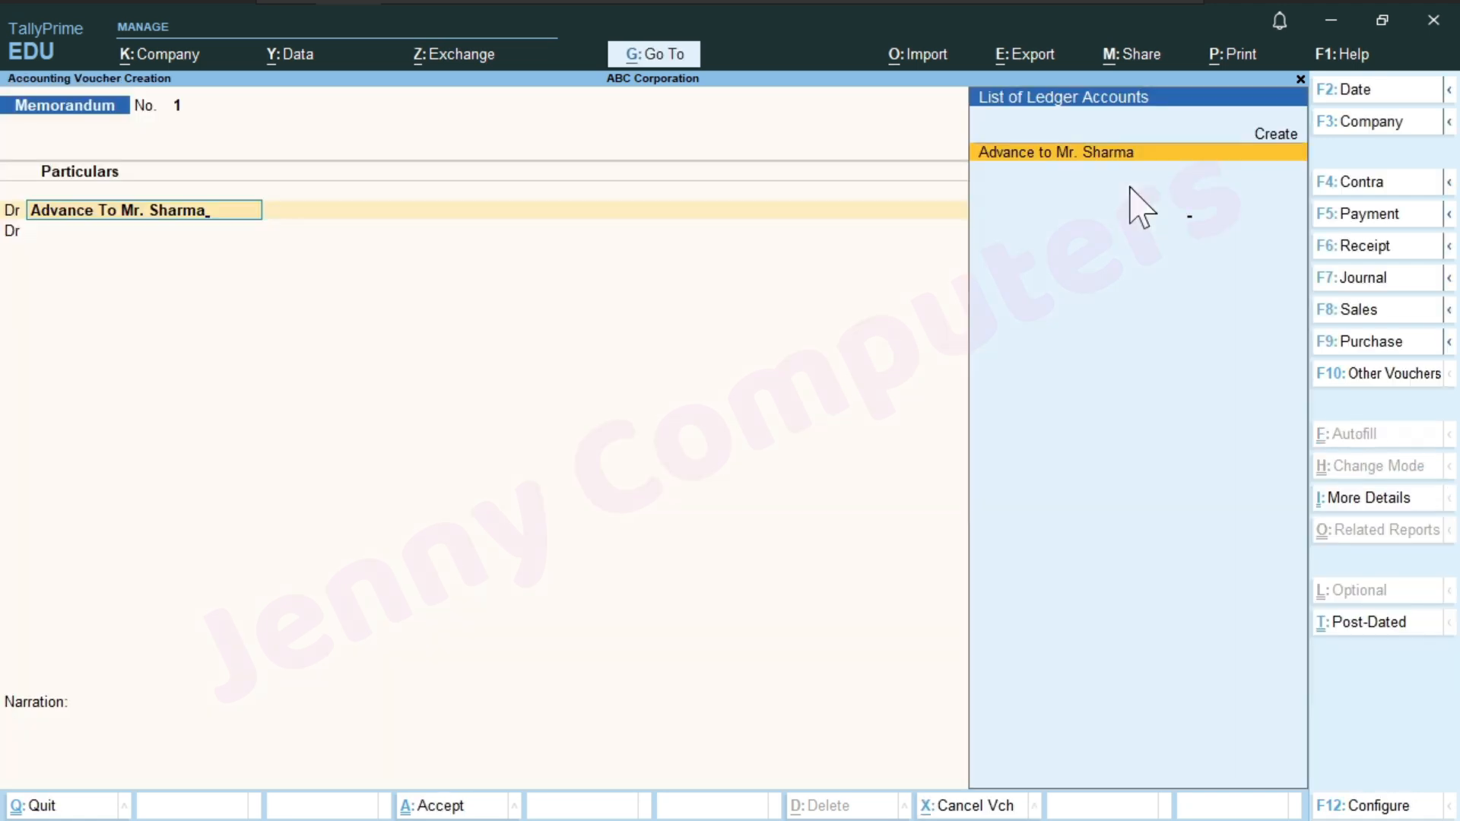
Step: Debit the new advance ledger with 20000 in the Memorandum voucher
key("Return")
type("20000")
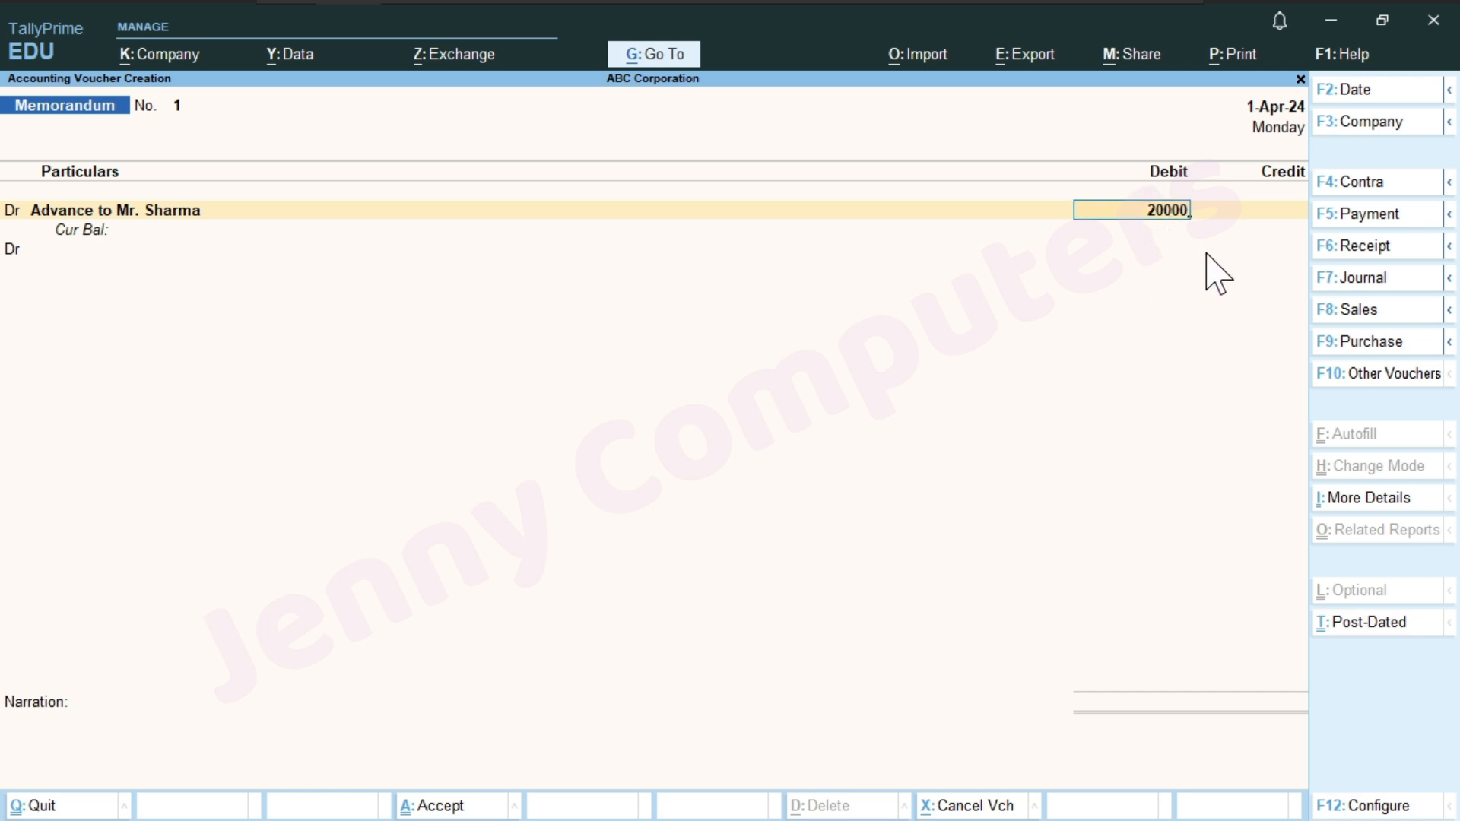
key("Return")
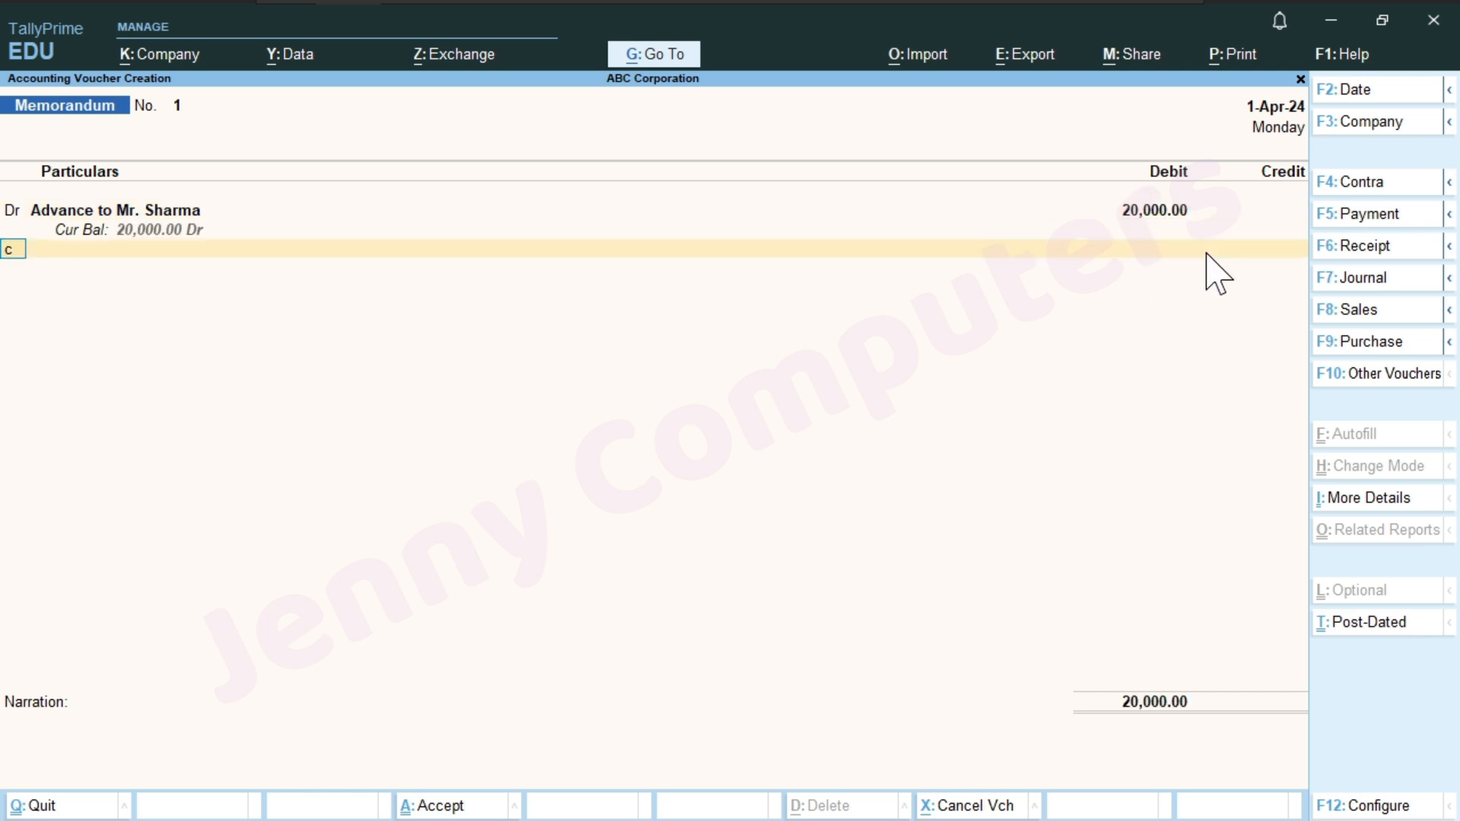
Step: Credit Cash with 20,000.00 and save the Memorandum voucher without a narration
key("Return")
key("Down")
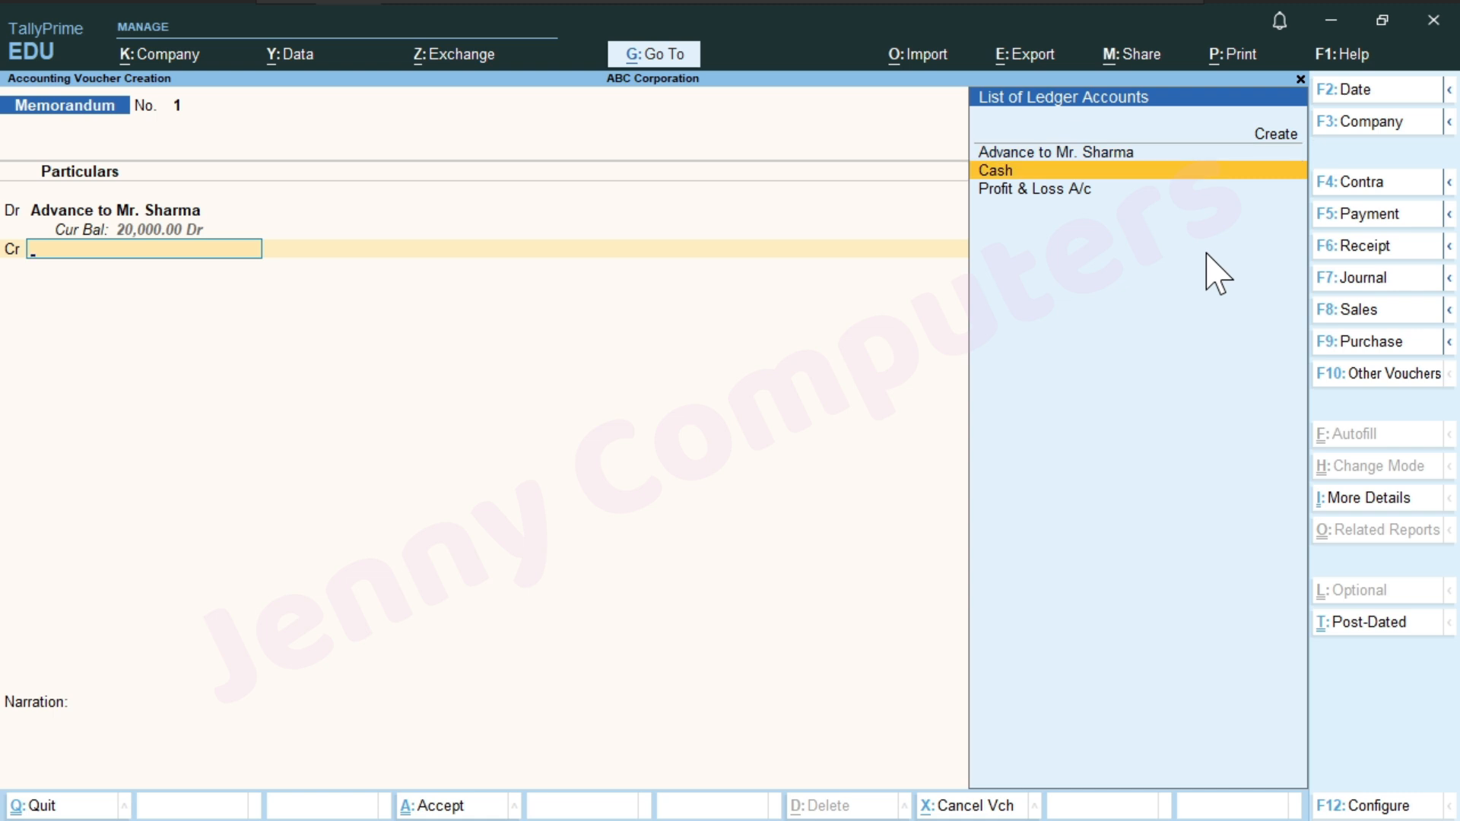
key("Return")
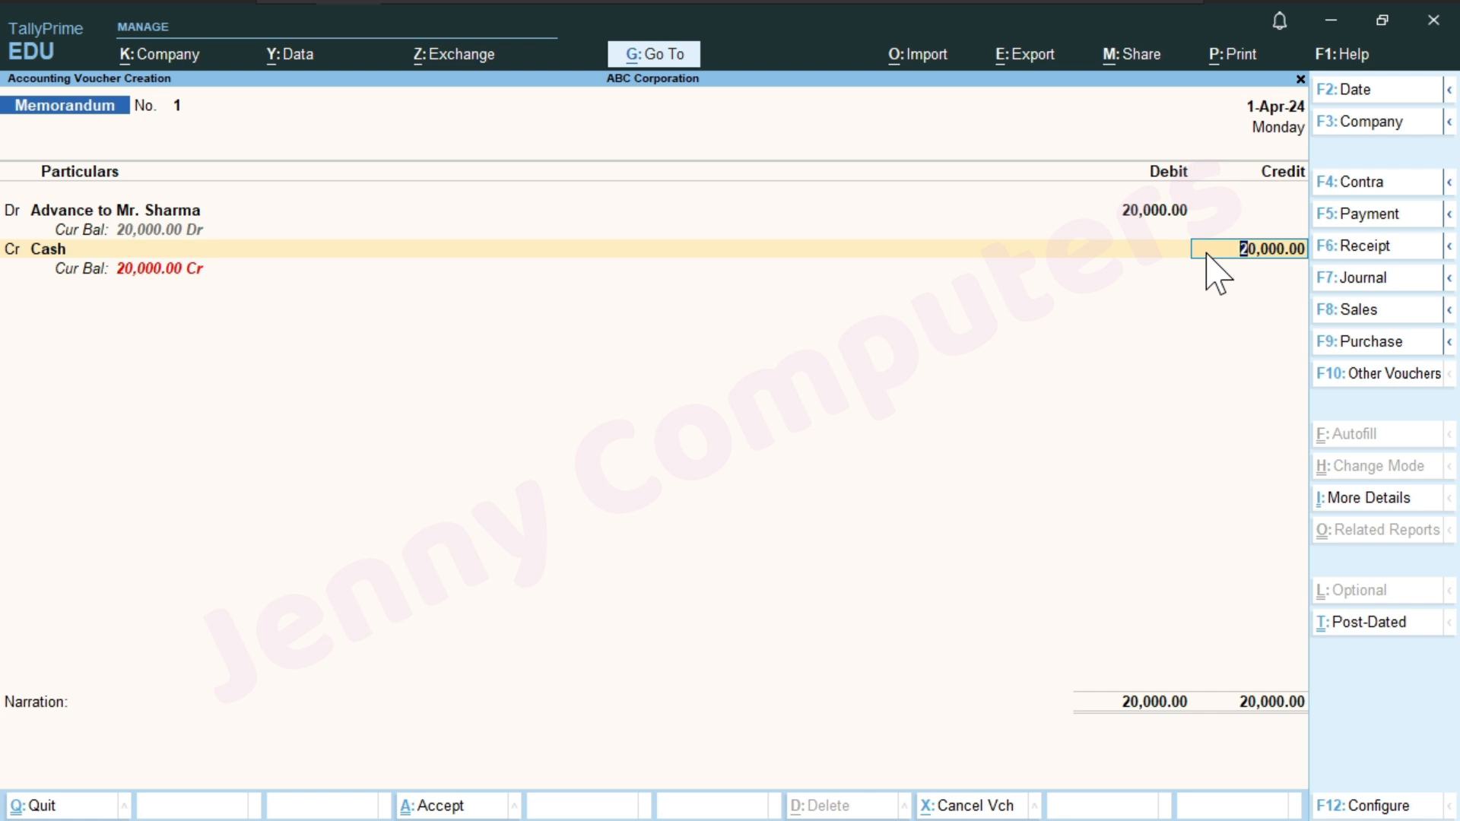
key("Return")
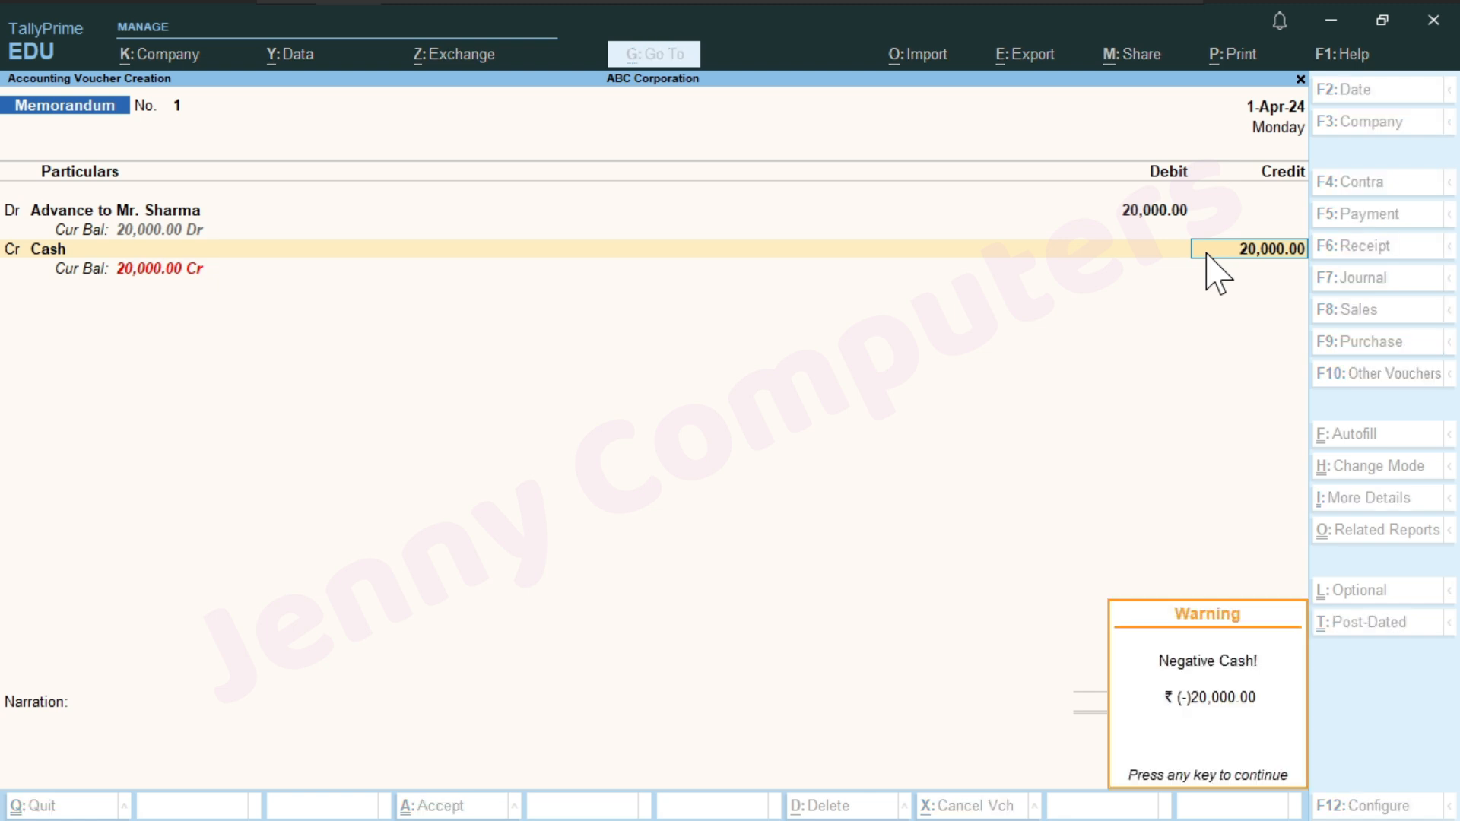
key("Return")
key("Return")
key("Return")
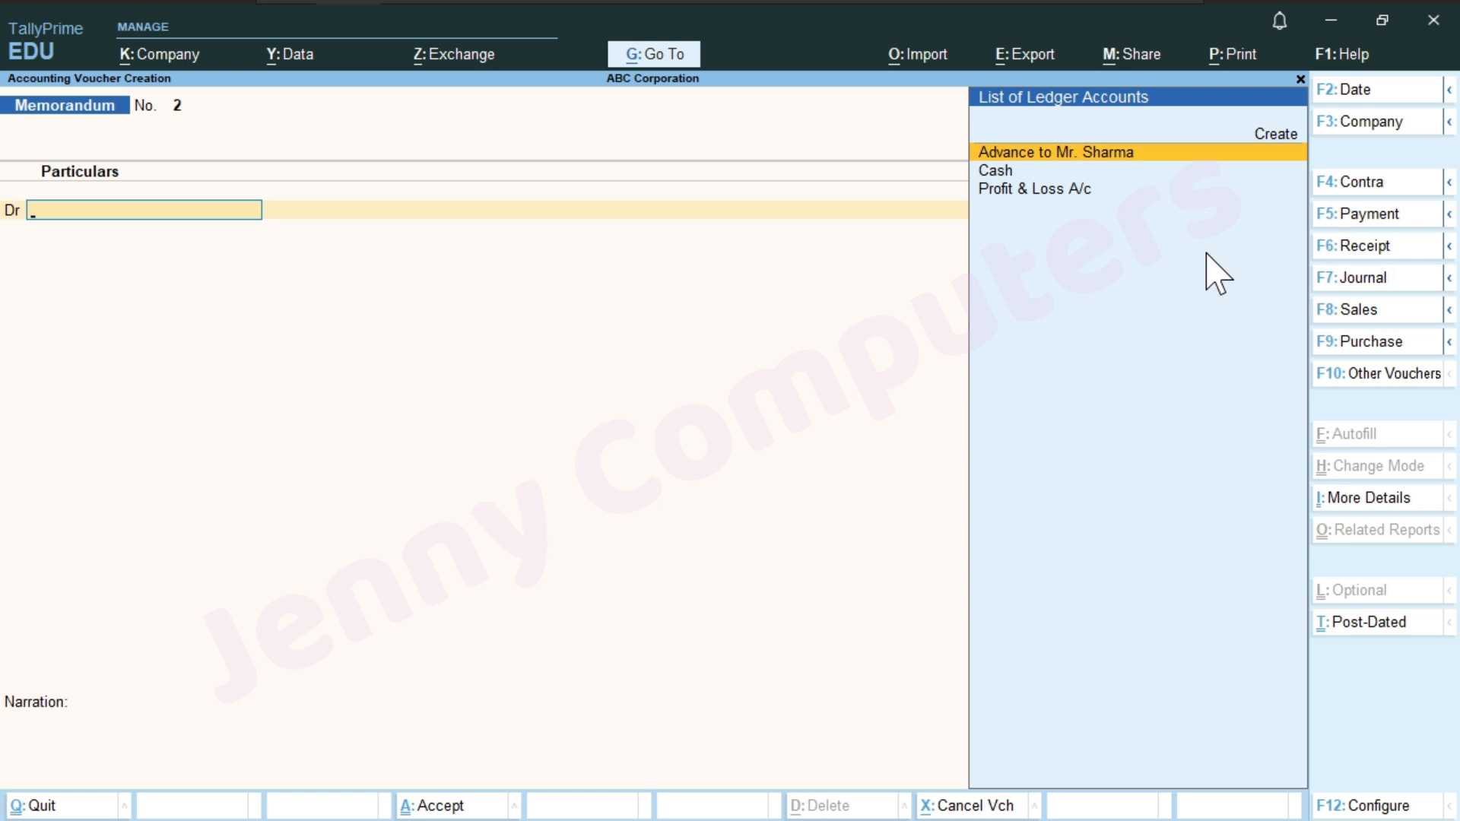
Step: Leave voucher entry and check the Balance Sheet for any effect of the Memorandum voucher
key("Escape")
key("Down")
key("Down")
key("Down")
key("Down")
key("Up")
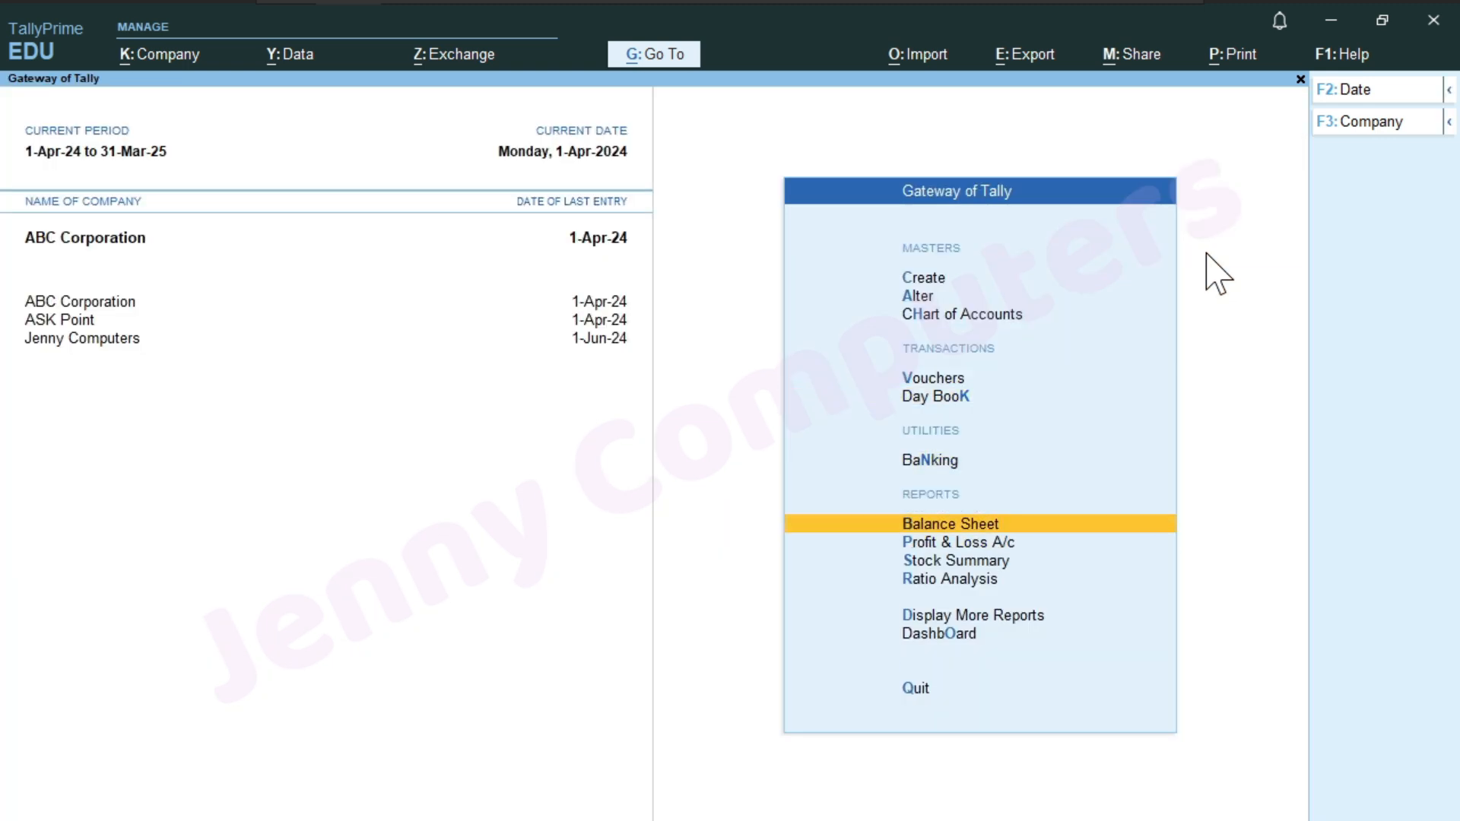
key("Return")
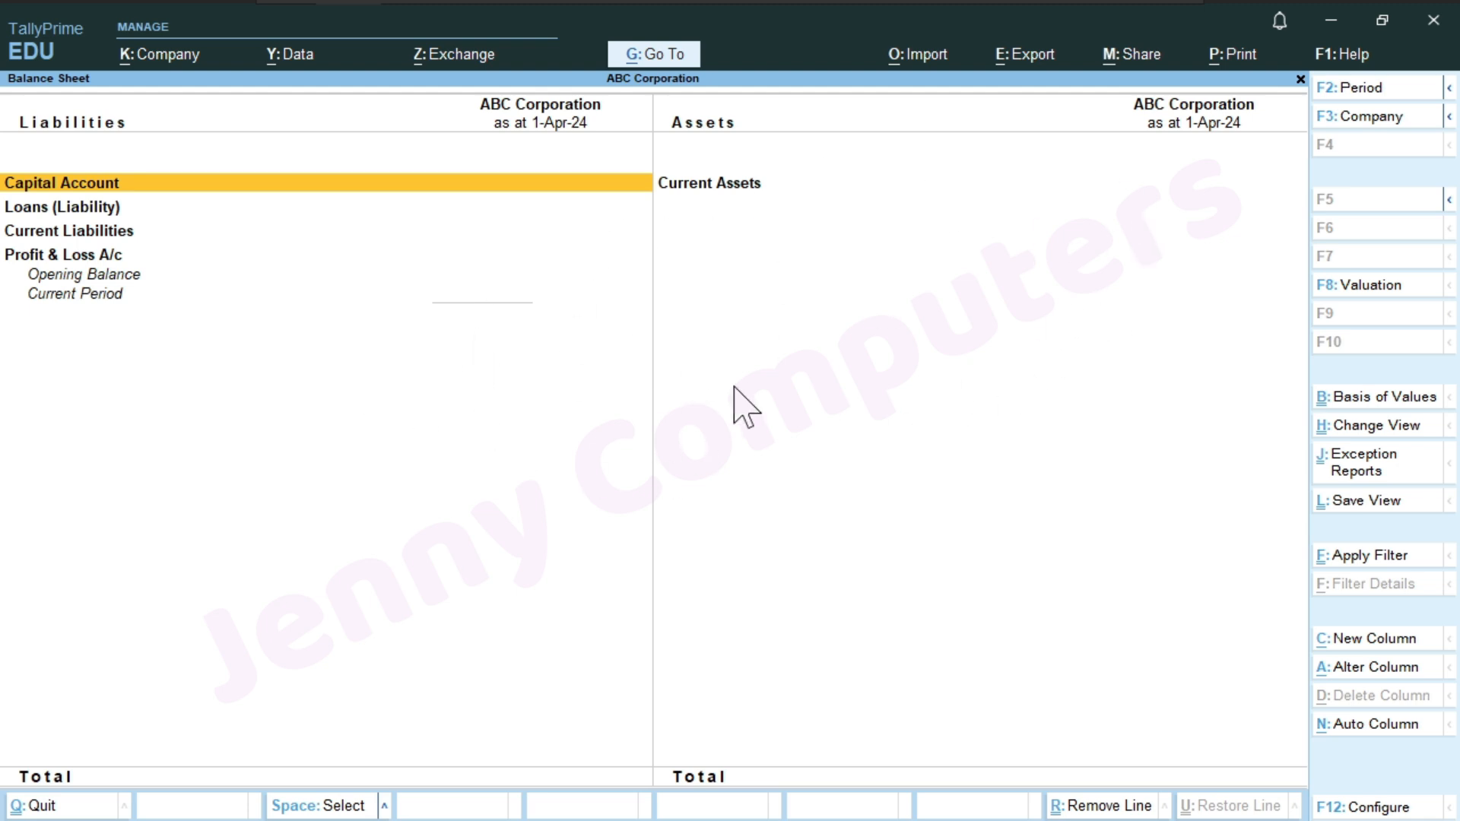
key("Escape")
Step: Check the Profit & Loss A/c report for any effect of the Memorandum voucher
key("Down")
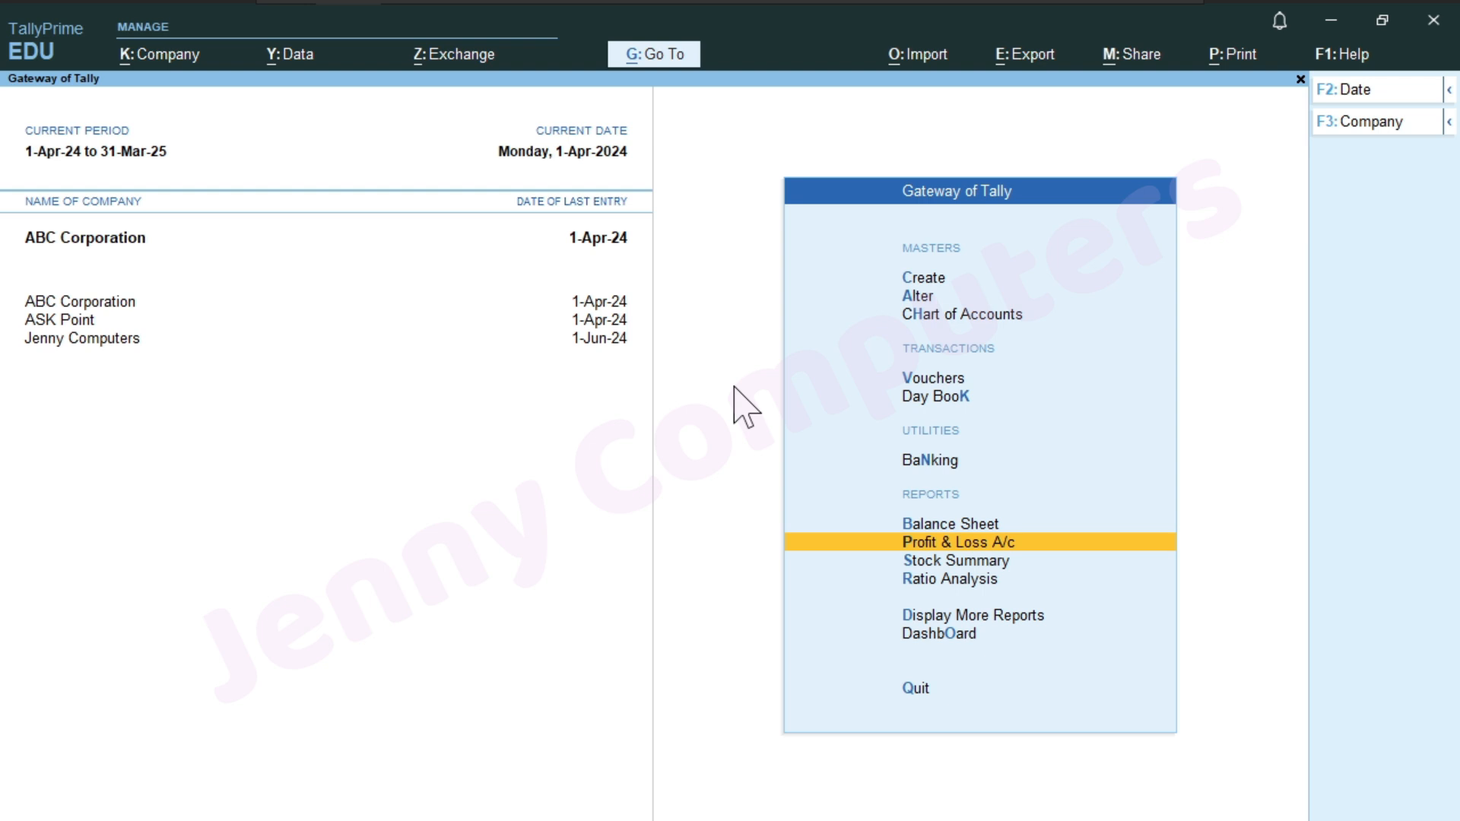
key("Return")
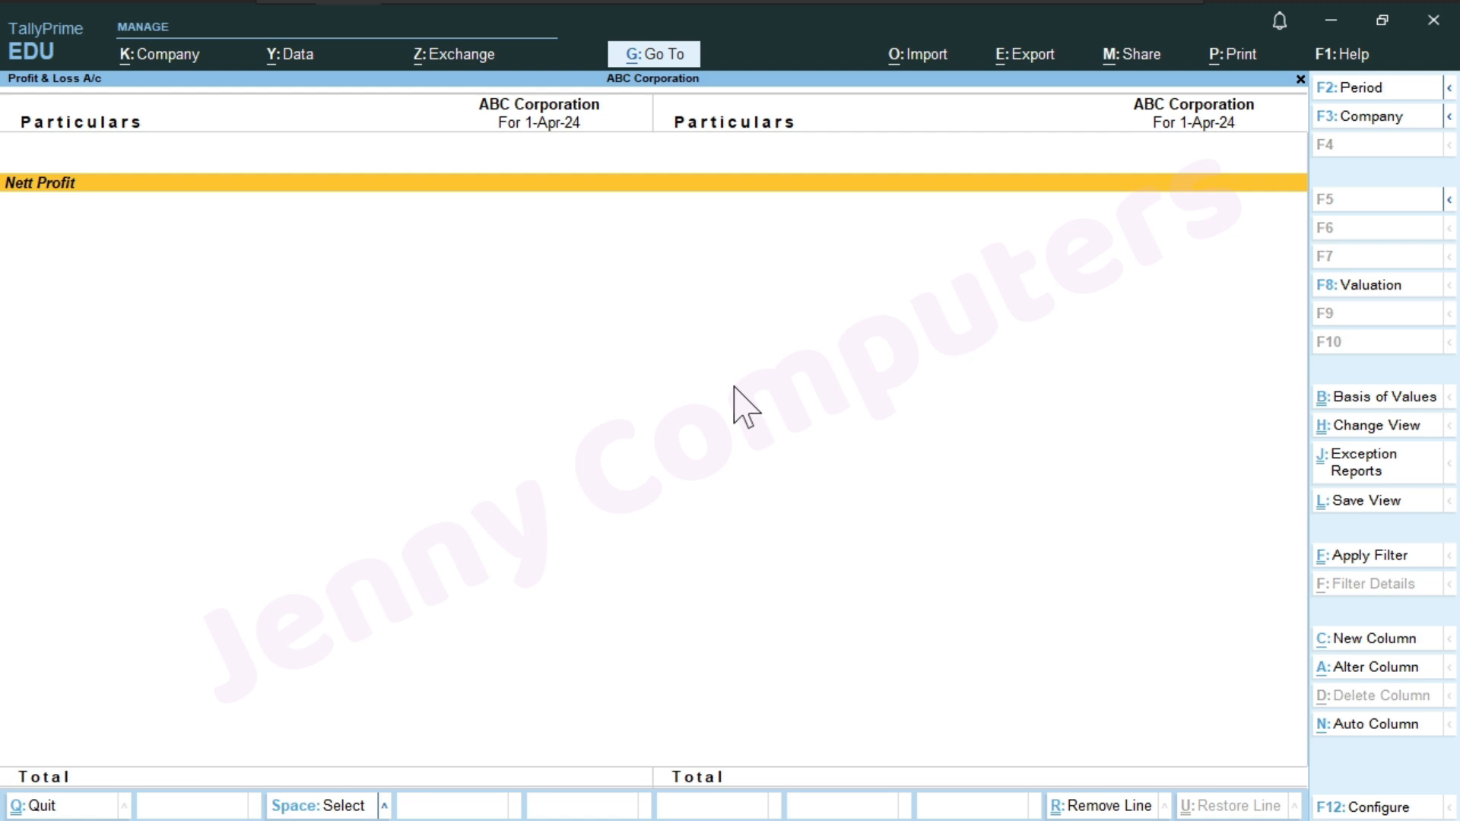
key("Escape")
Step: Open the Memorandum Register from the exception reports and list the vouchers for April
key("Down")
key("Down")
key("Down")
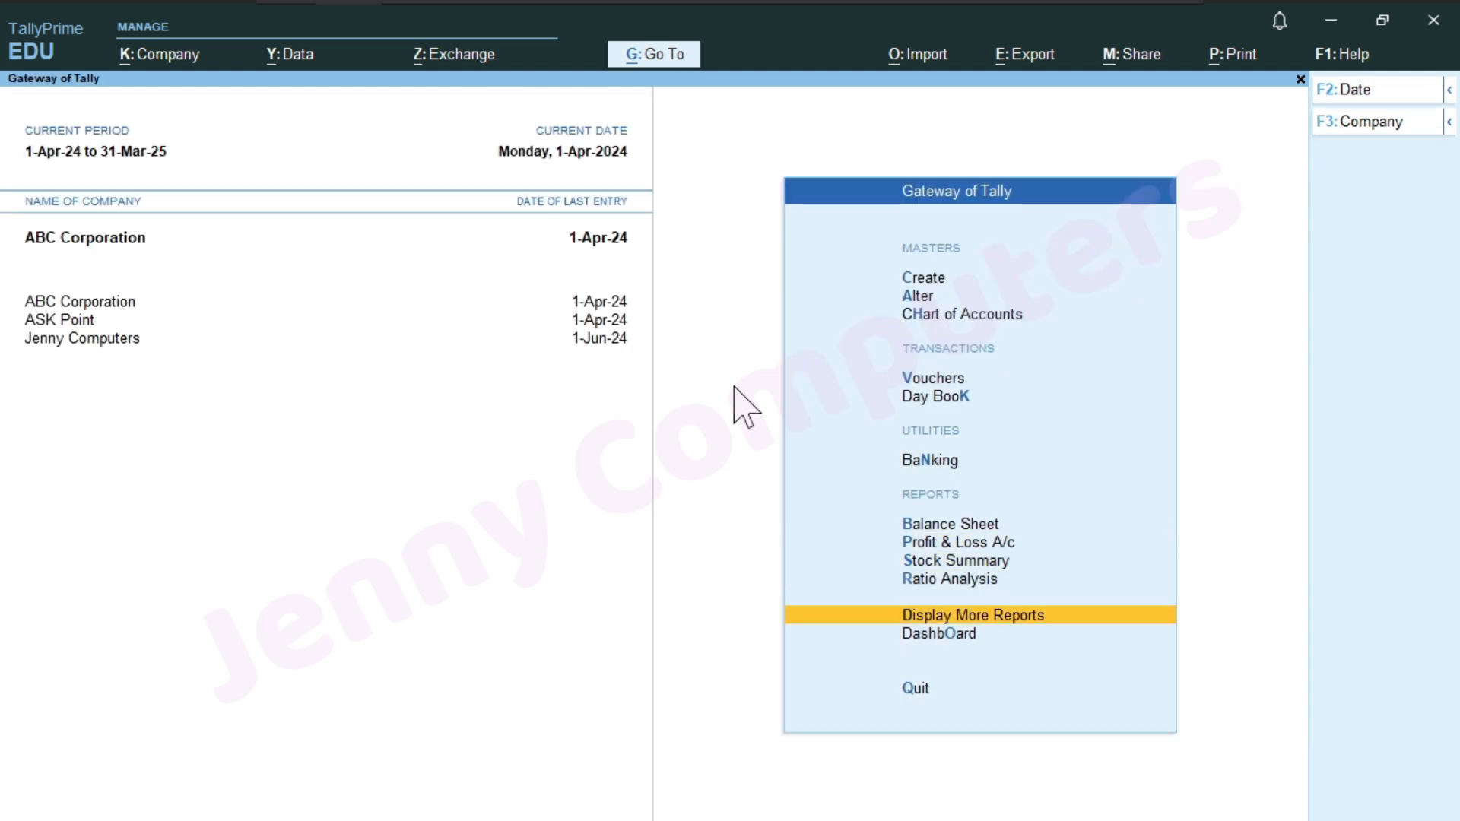
key("Return")
key("Up")
key("Up")
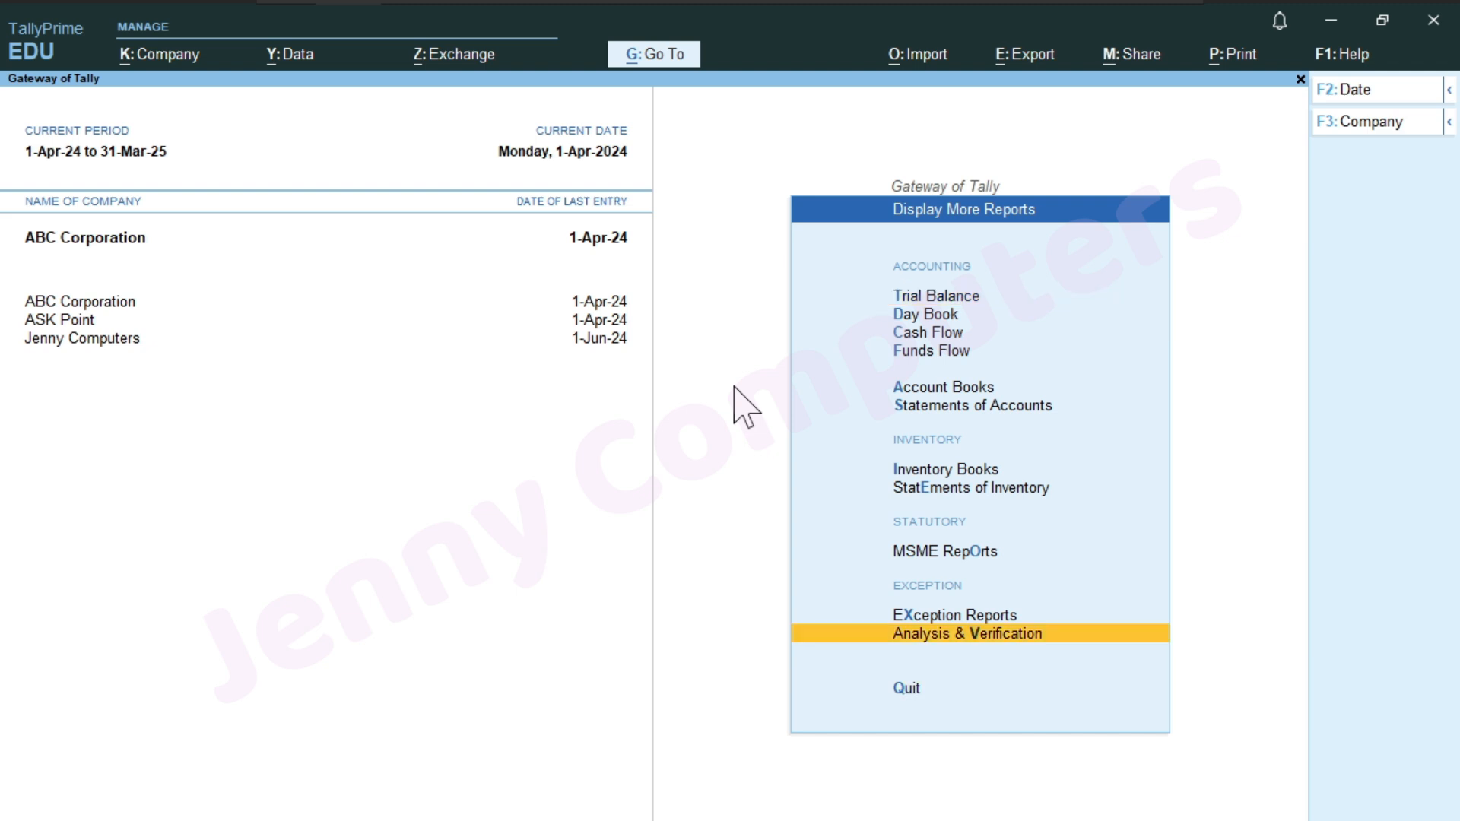
key("Up")
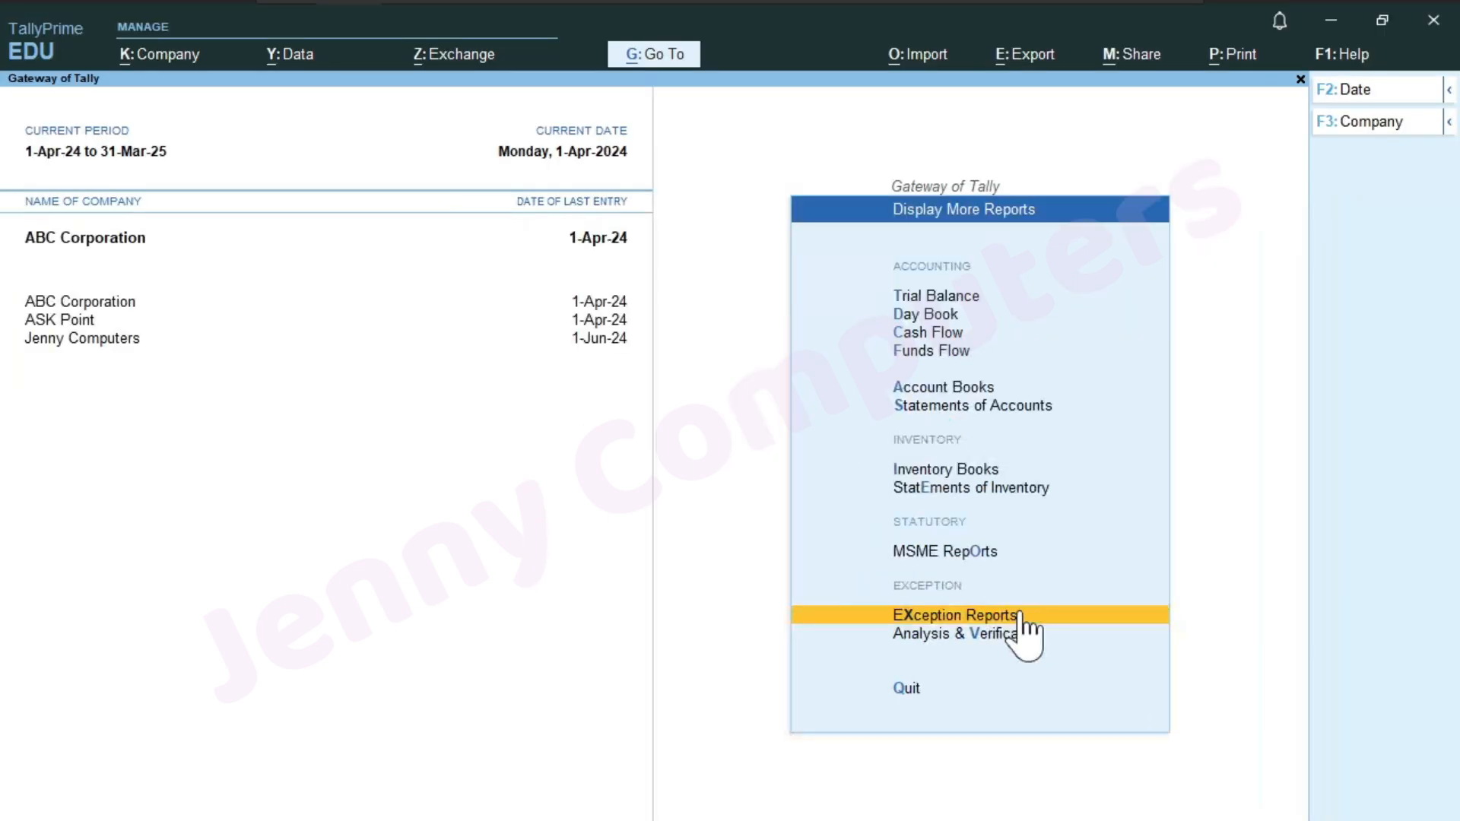
left_click(1259, 582)
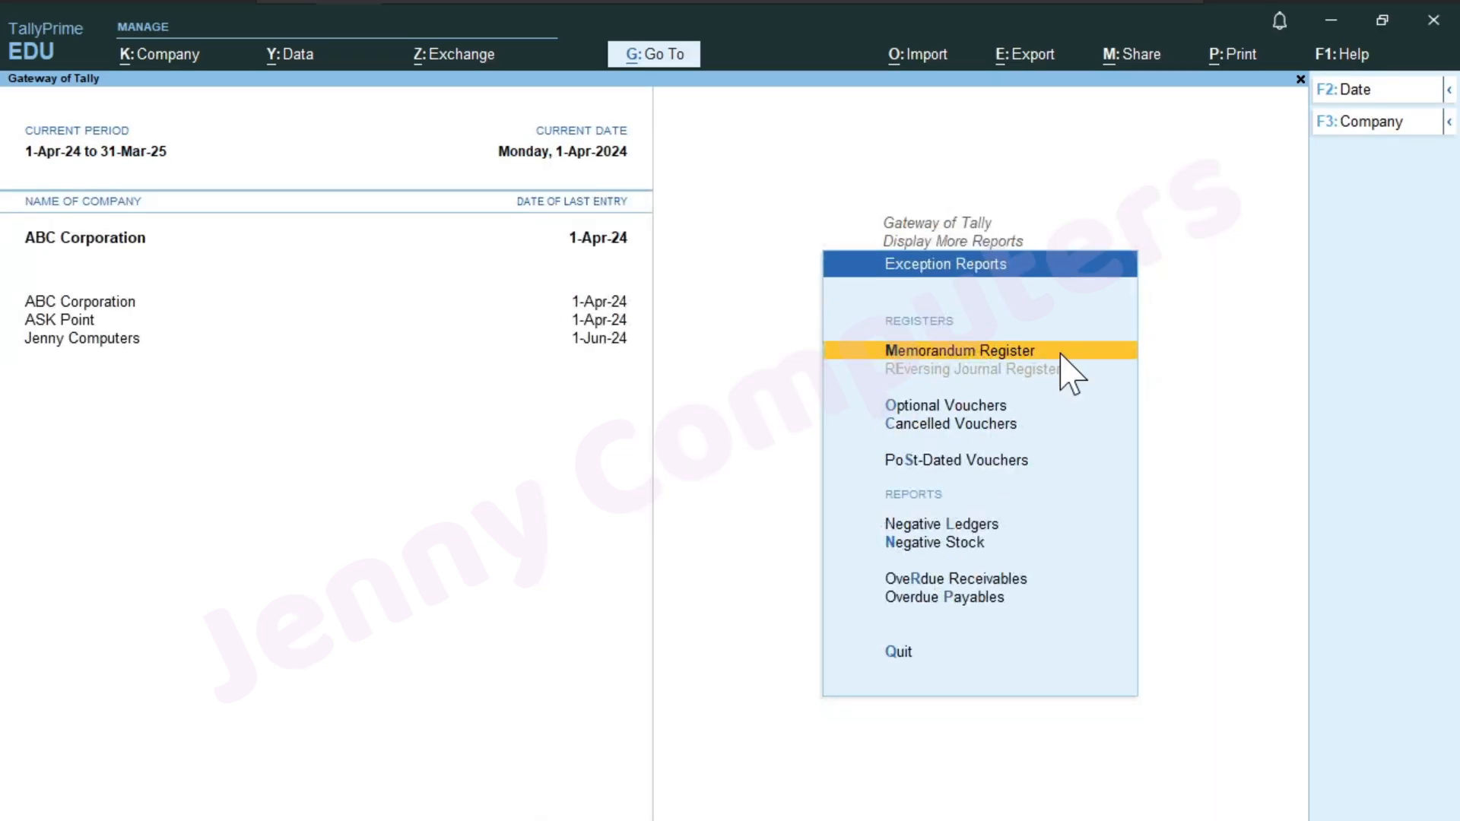
left_click(1118, 152)
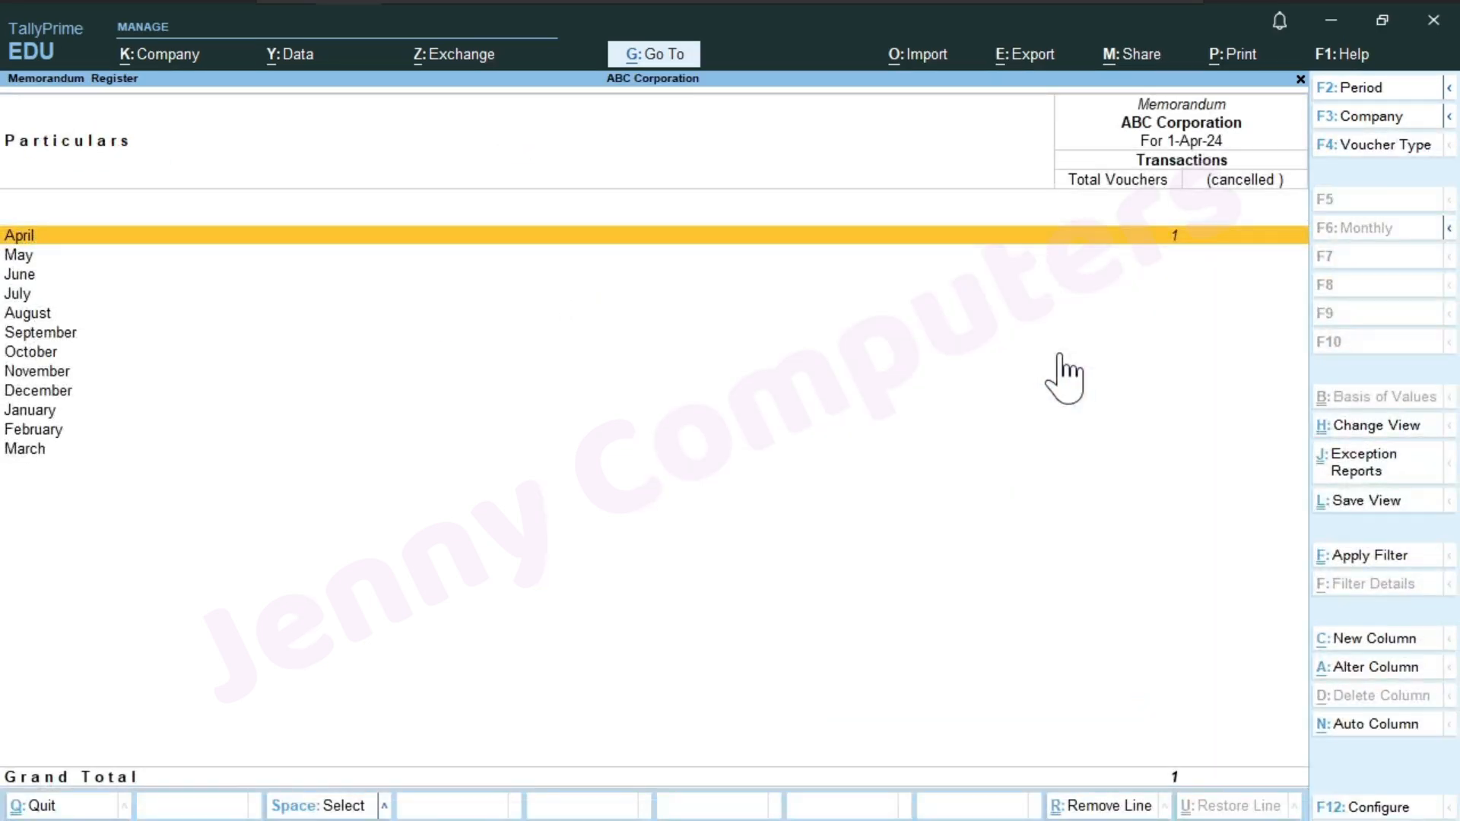
left_click(1173, 254)
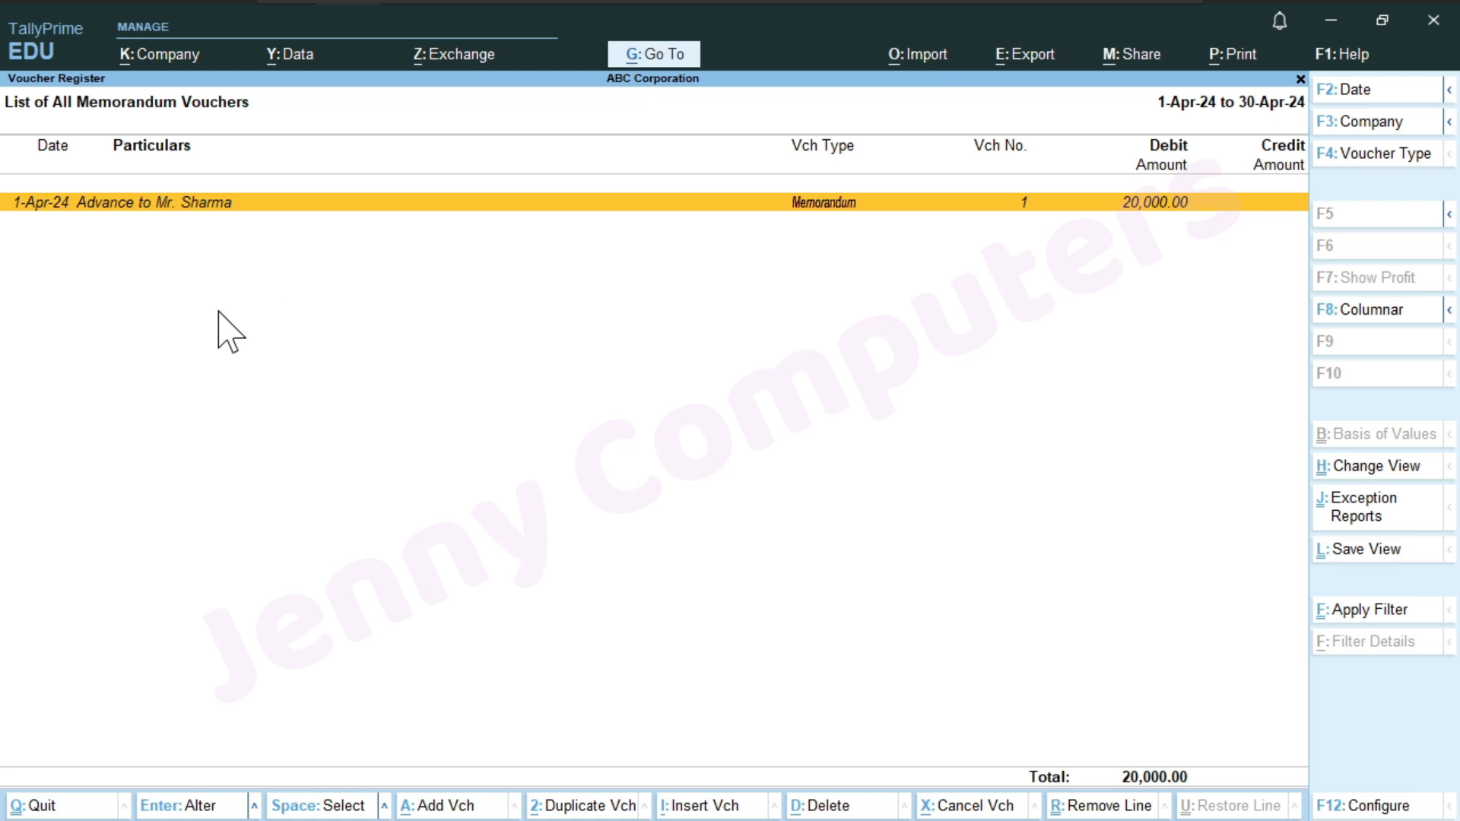
Step: Open the April Memorandum voucher for alteration and convert it to a Payment voucher
key("ctrl")
key("Return")
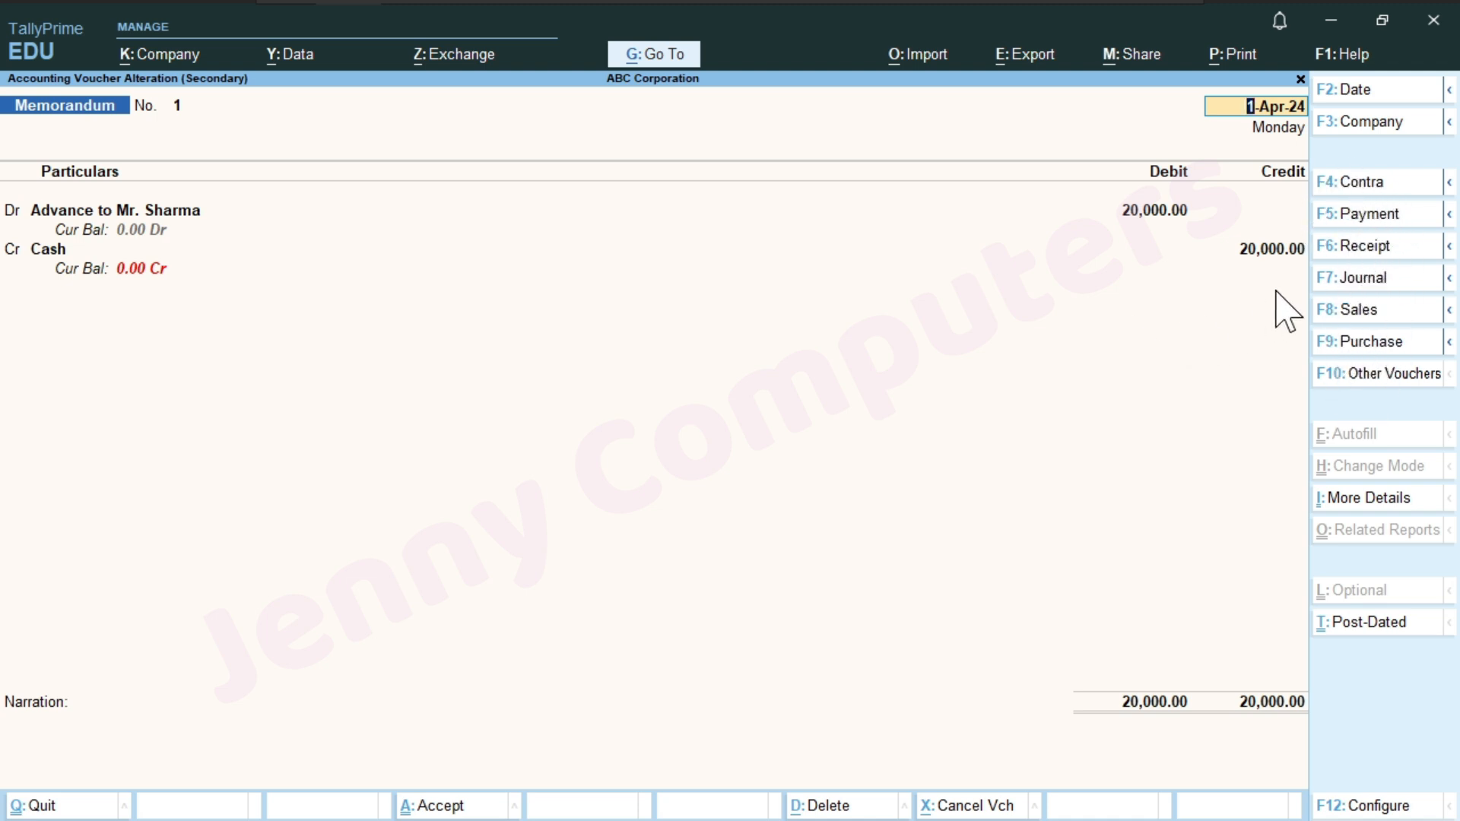
key("ctrl")
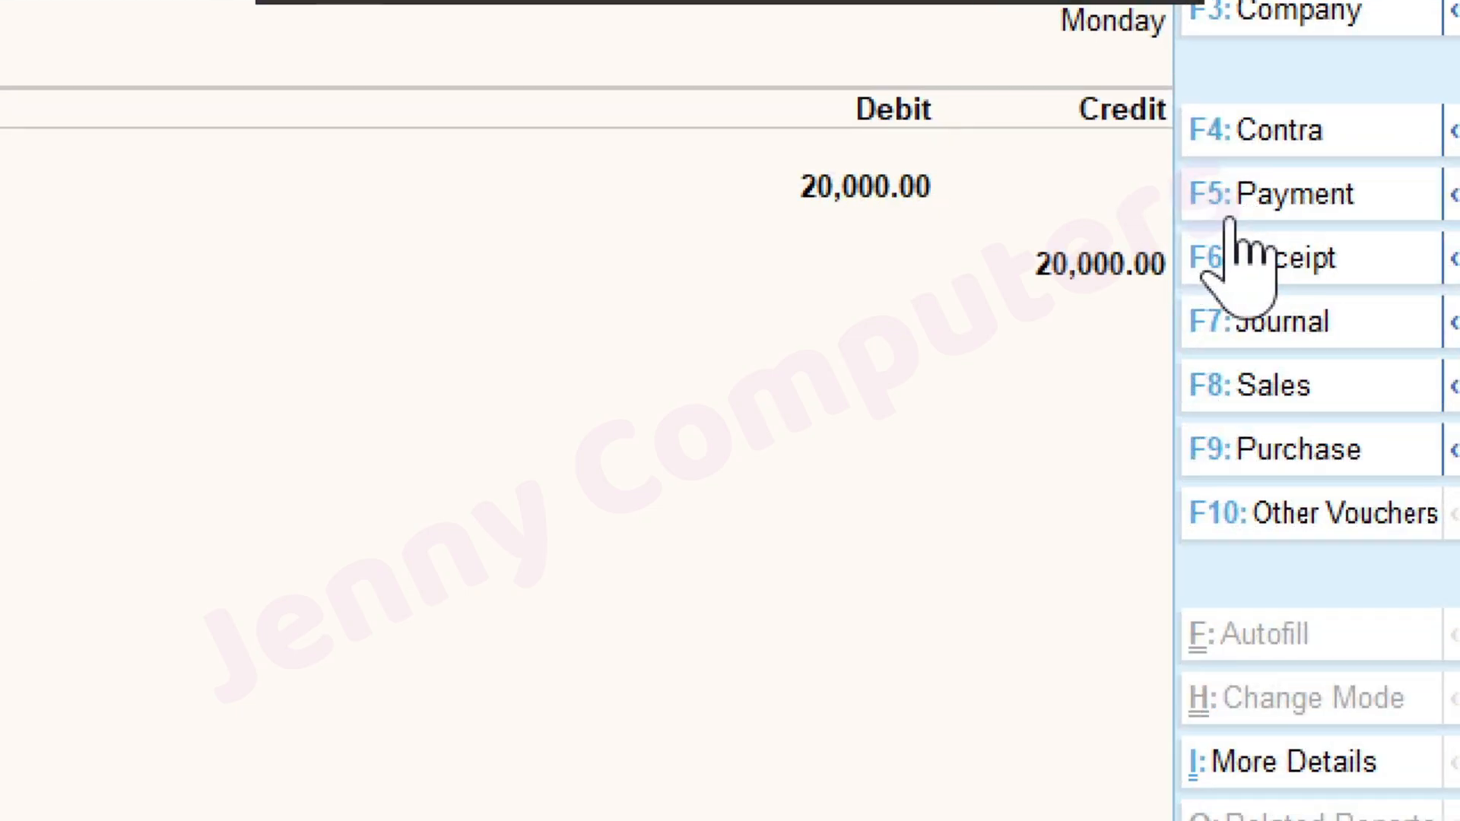
key("ctrl")
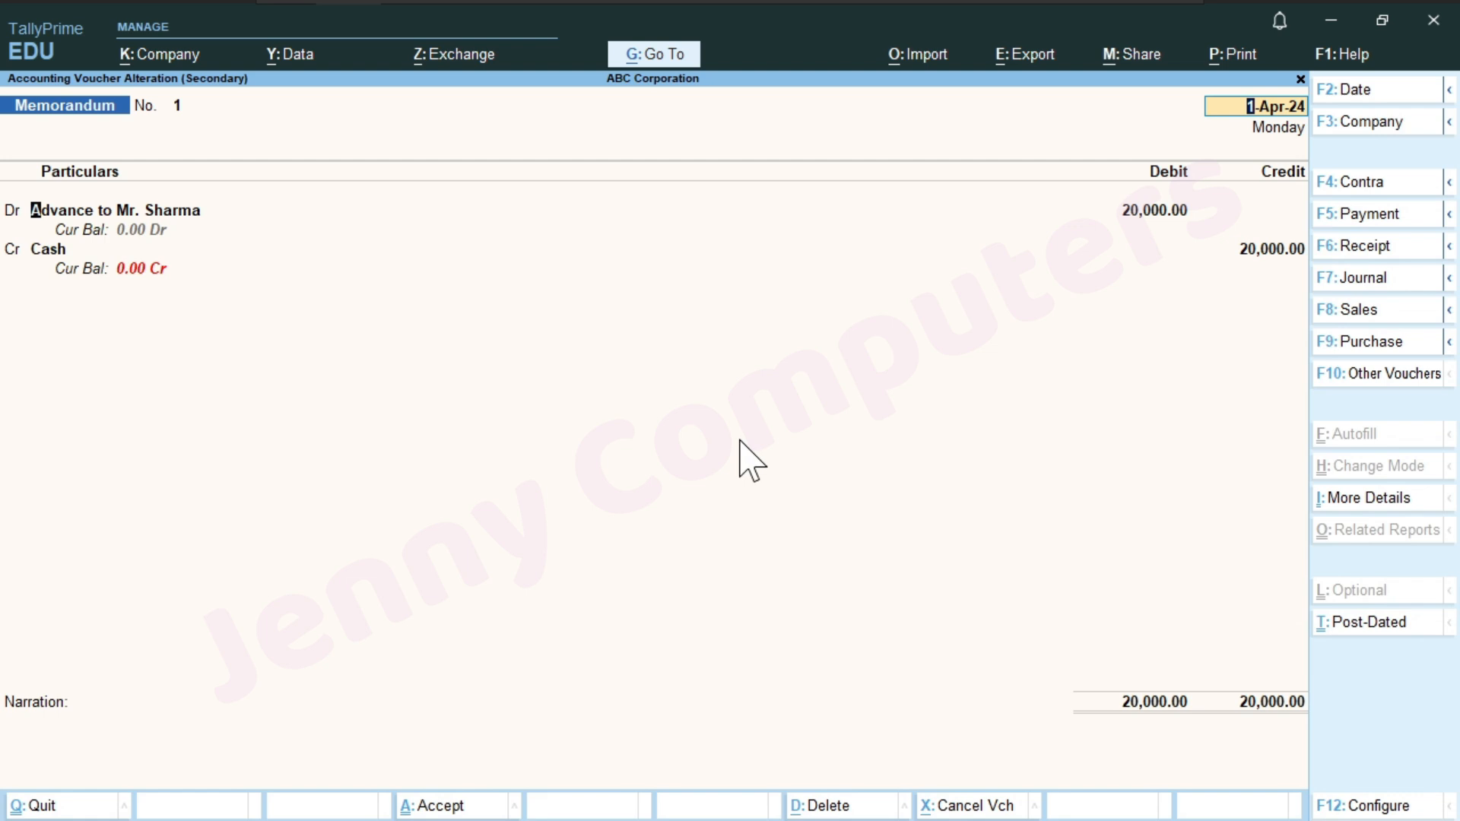
key("Return")
key("F5")
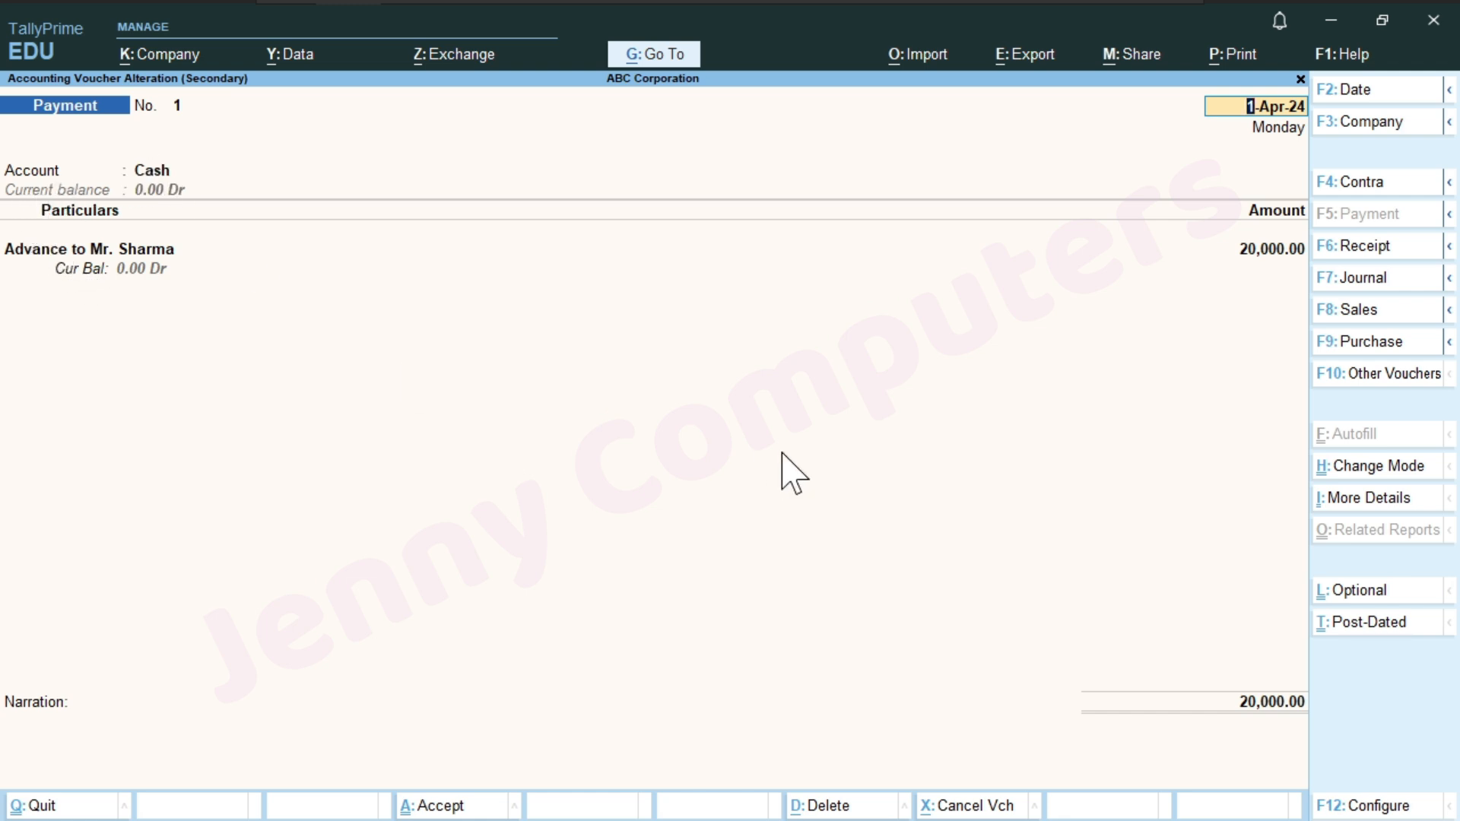
Step: Replace the advance entry with a new Decorations Exp ledger under Indirect Expenses, with an amount of 5000
key("Return")
key("Return")
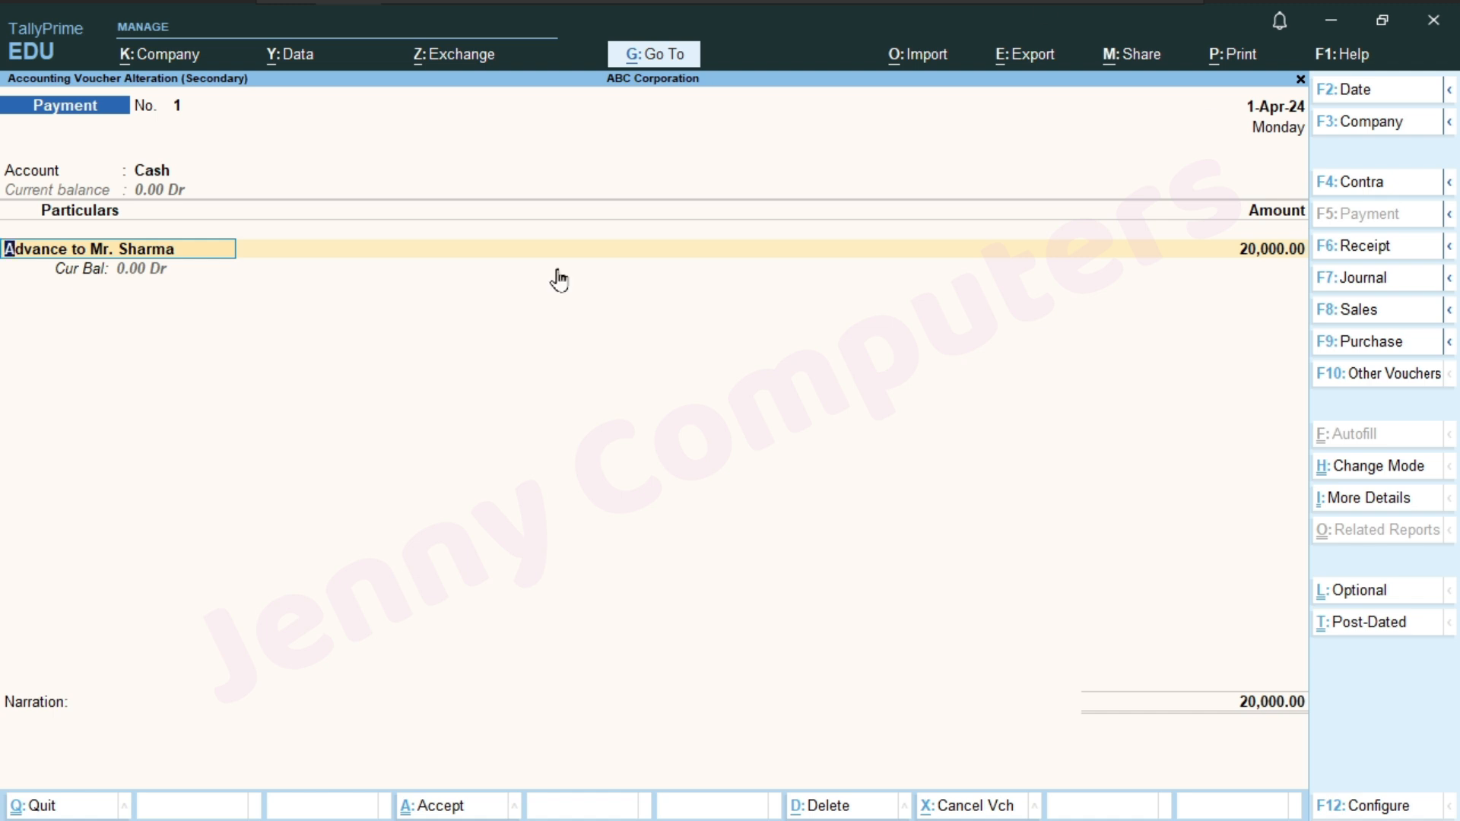
key("alt+c")
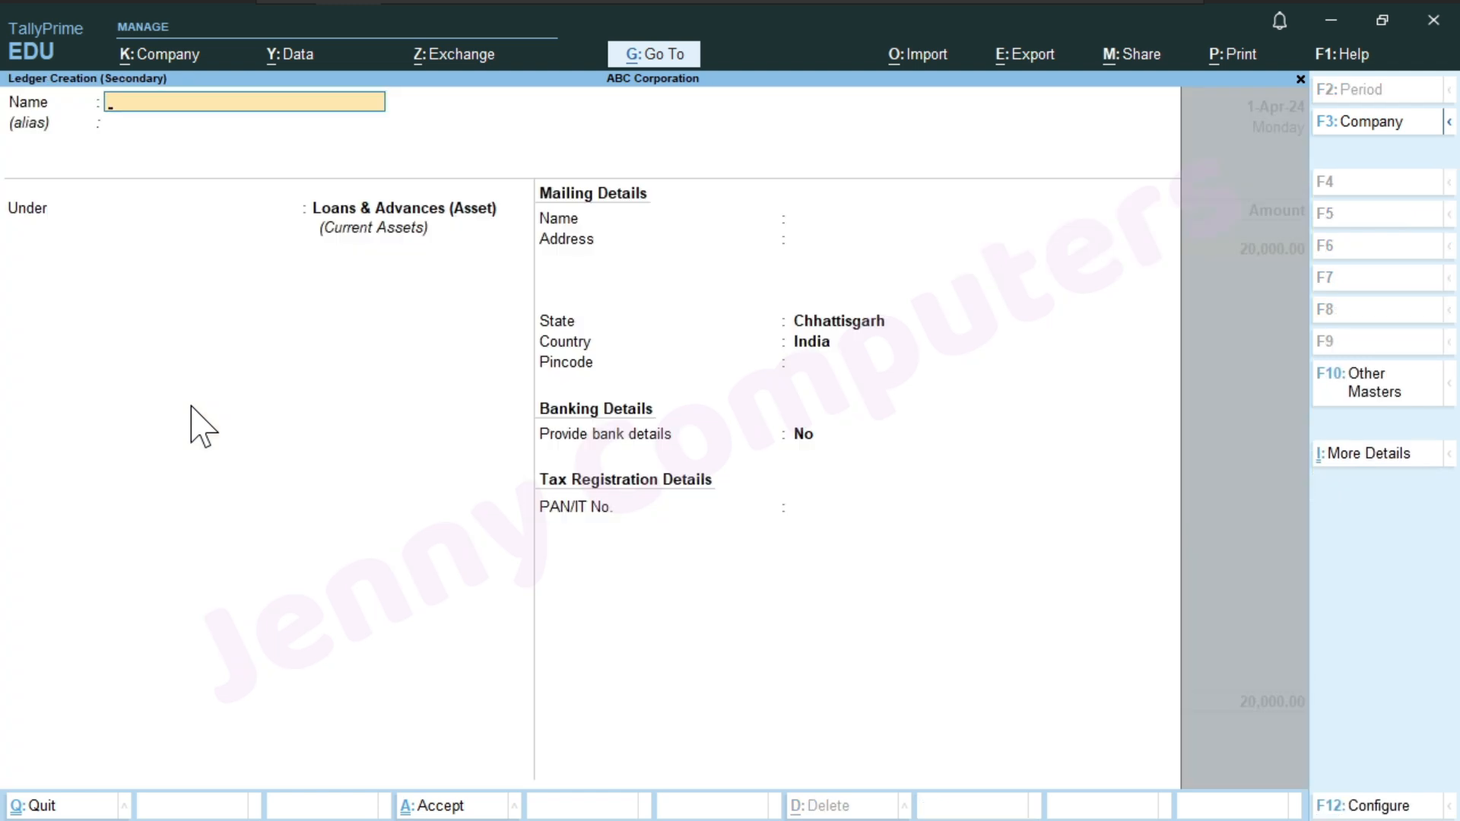
type("Decorations Exp")
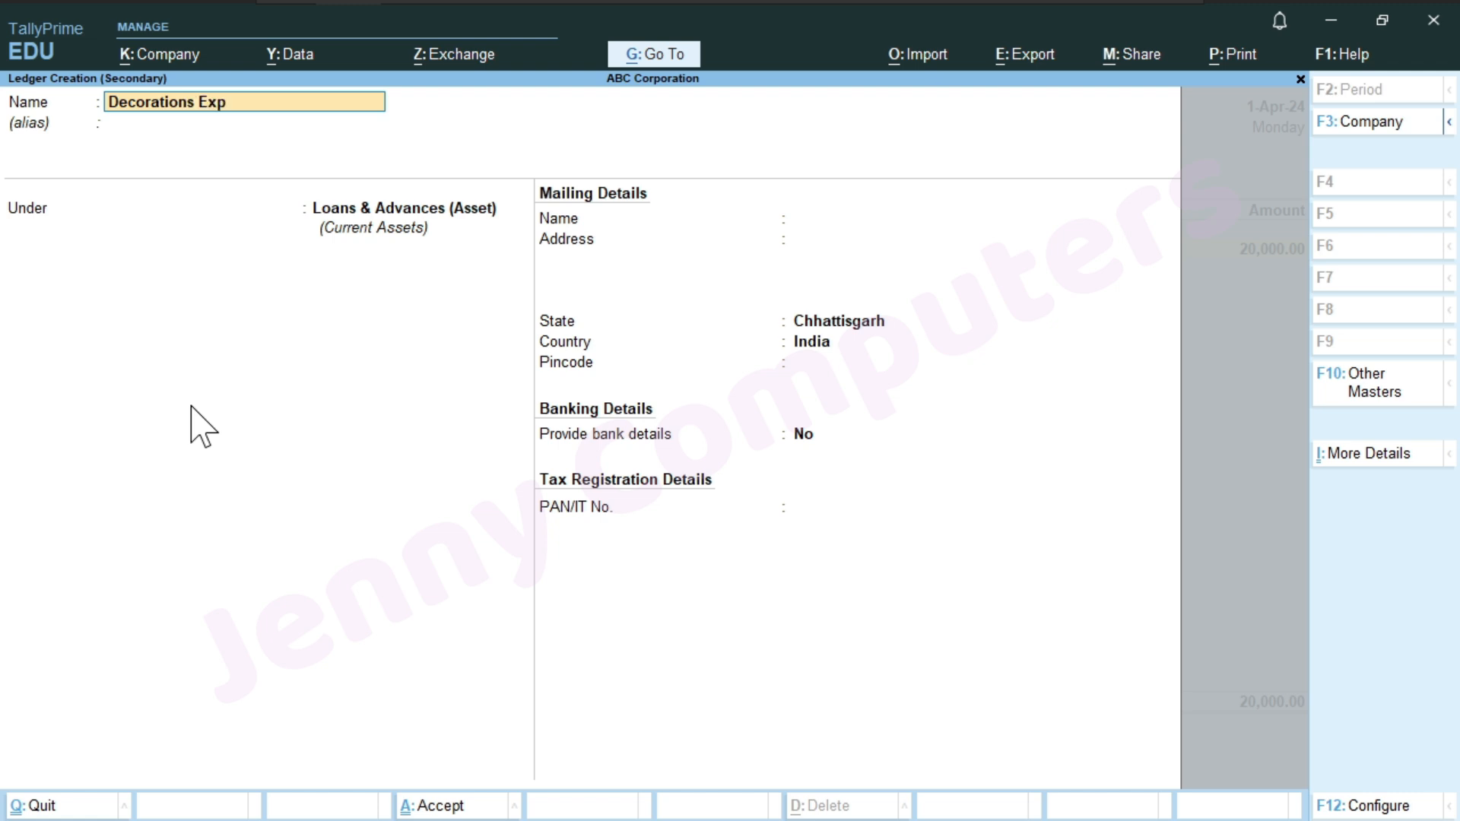
key("Return")
type("i")
key("Down")
key("Down")
key("Down")
key("Return")
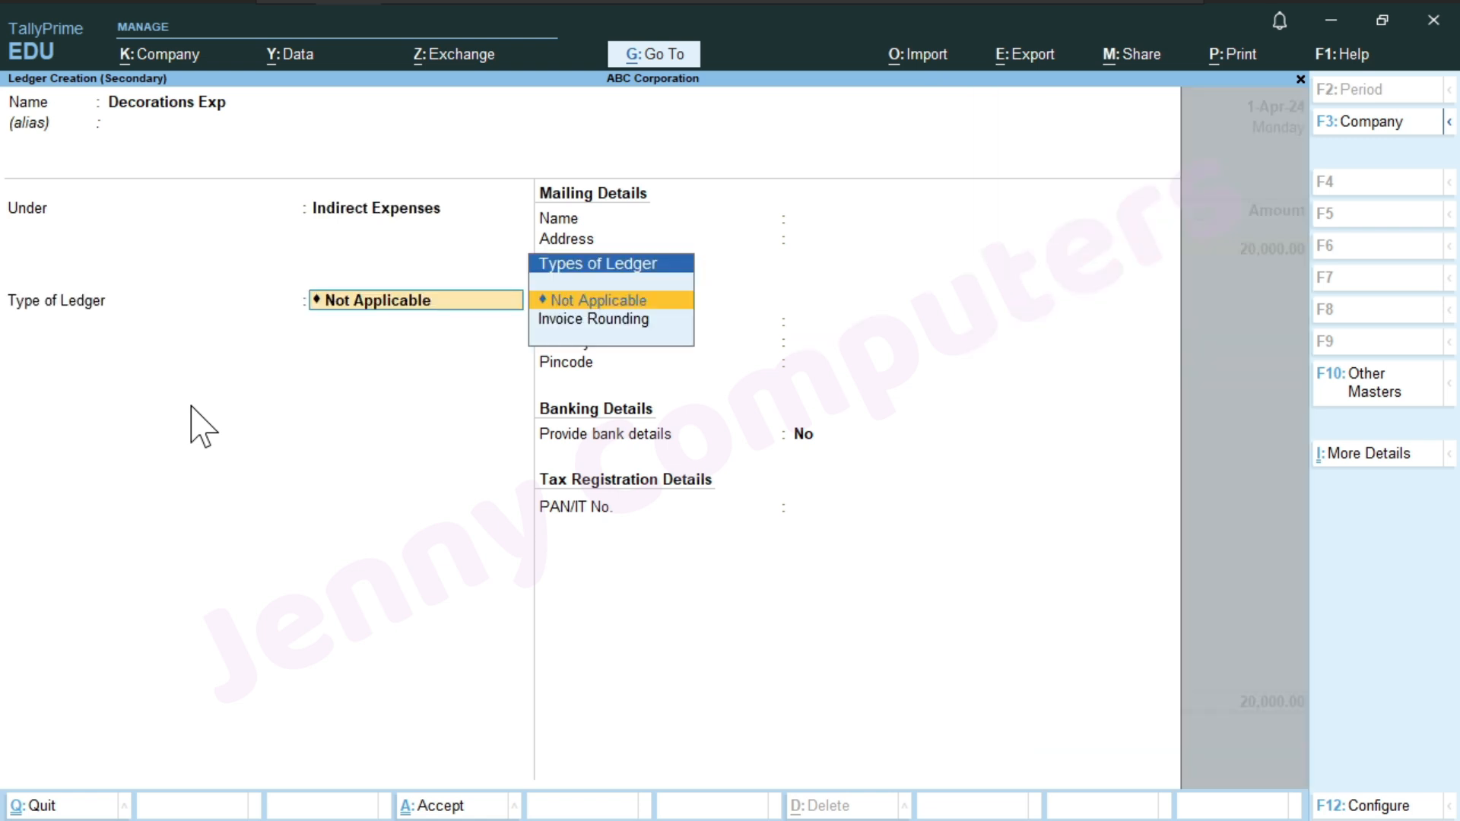
key("ctrl+a")
type("5000")
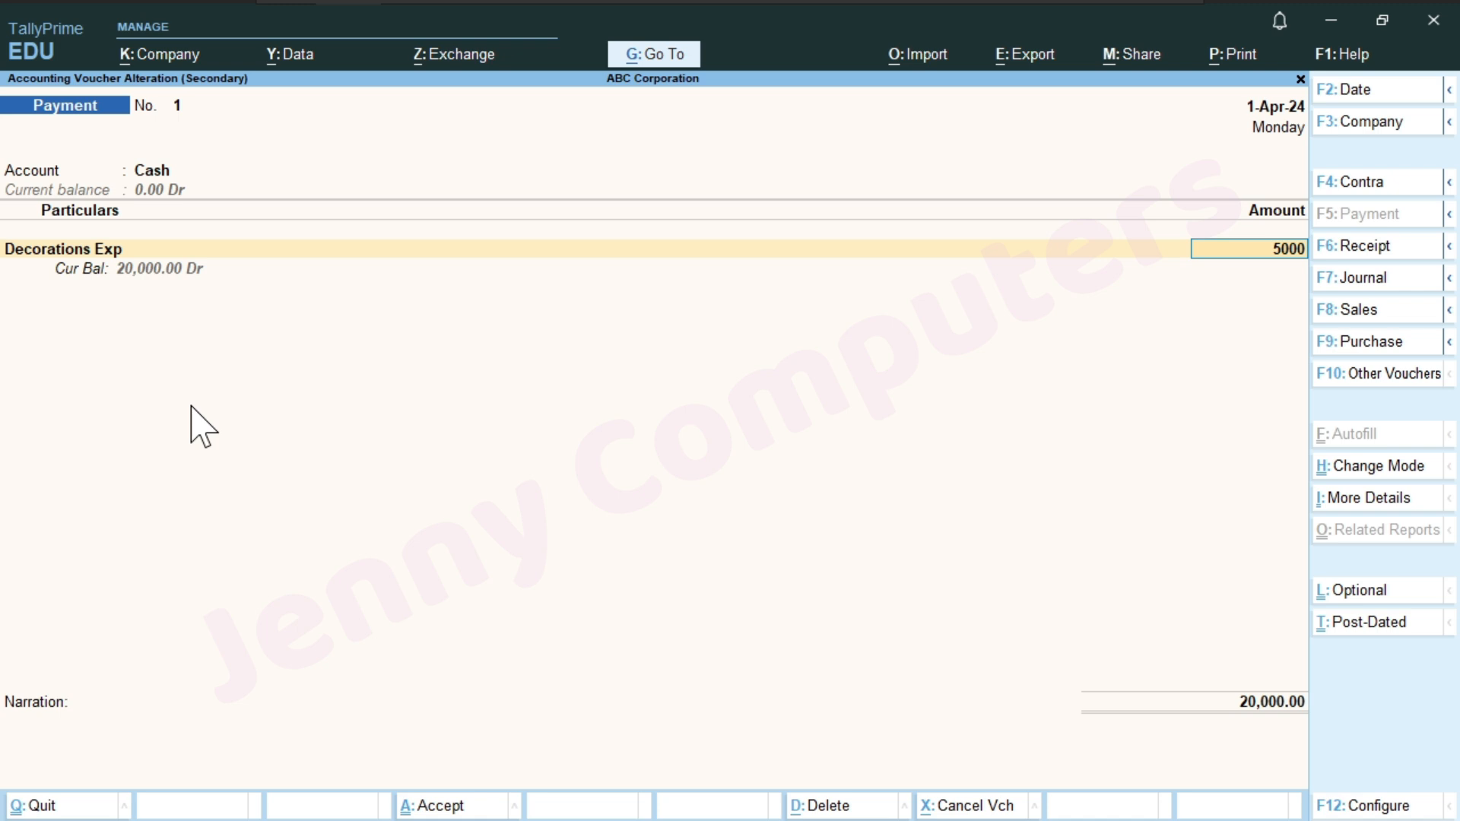
key("Return")
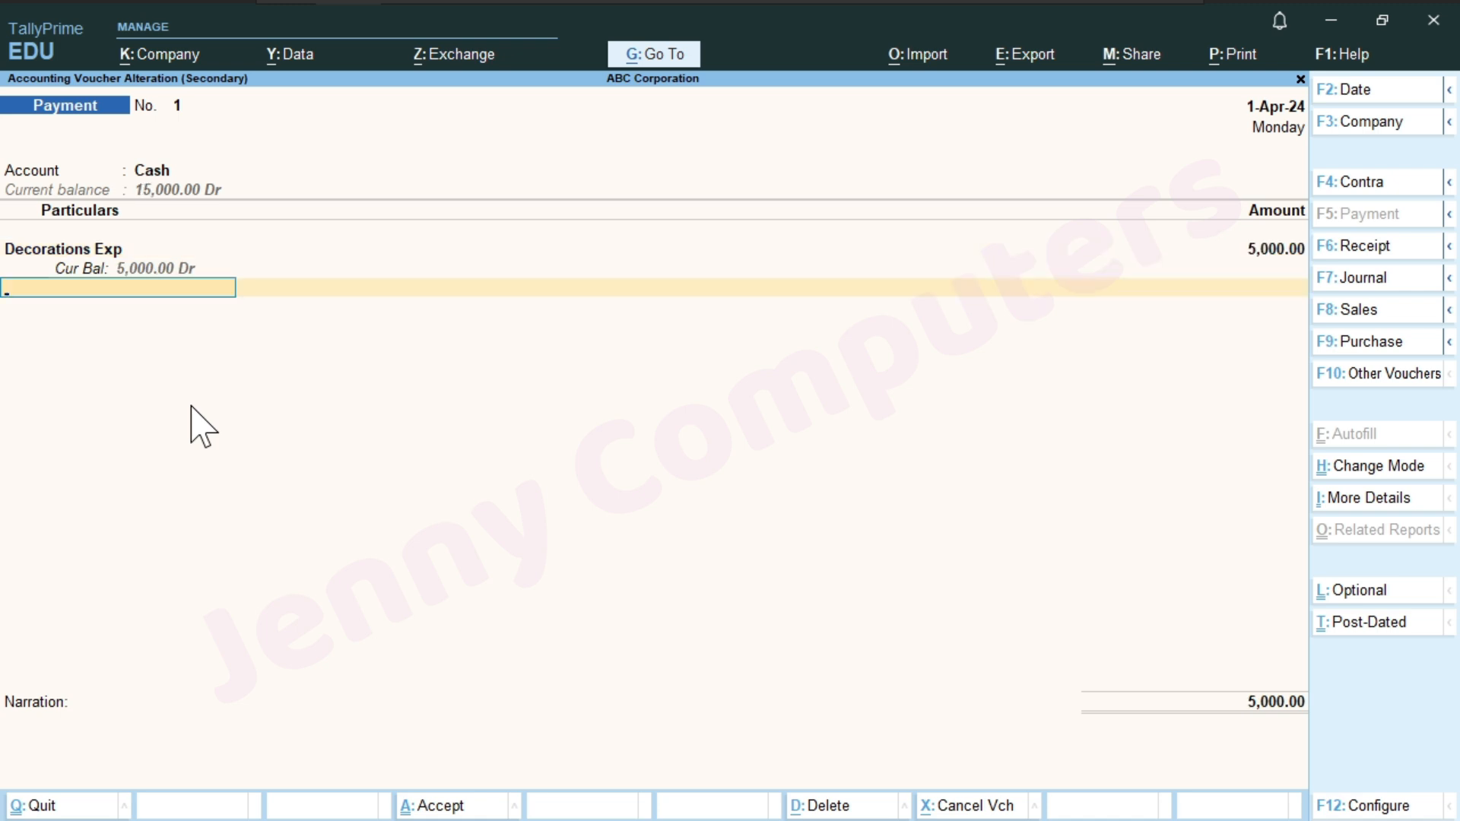
Step: Add a new Refereshments Exp ledger under Indirect Expenses to the Payment voucher, with an amount of 10000
key("alt+c")
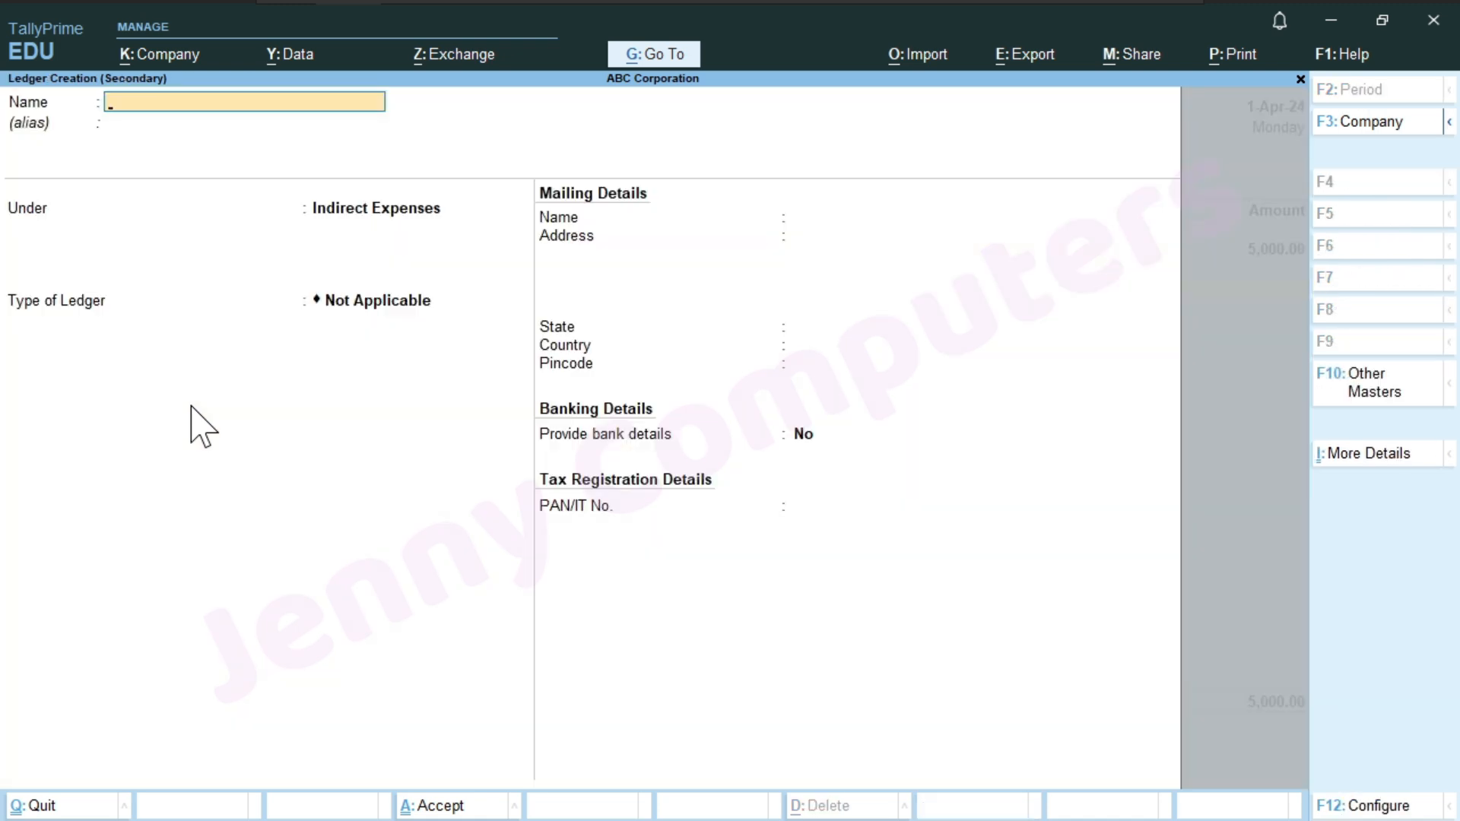
type("Refereshments Ex")
key("BackSpace")
key("BackSpace")
type("Ex")
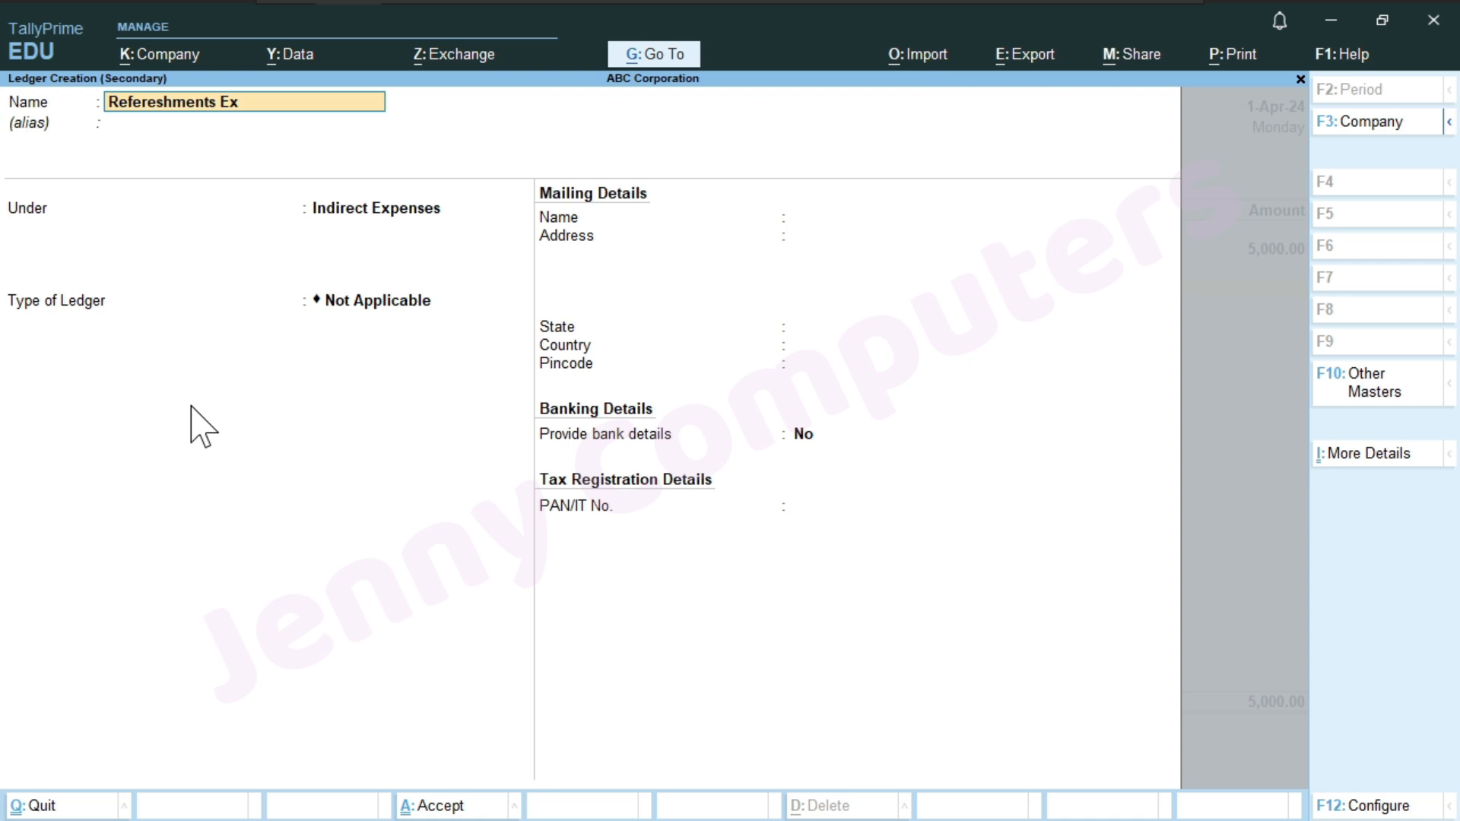
type("p")
key("Return")
key("Return")
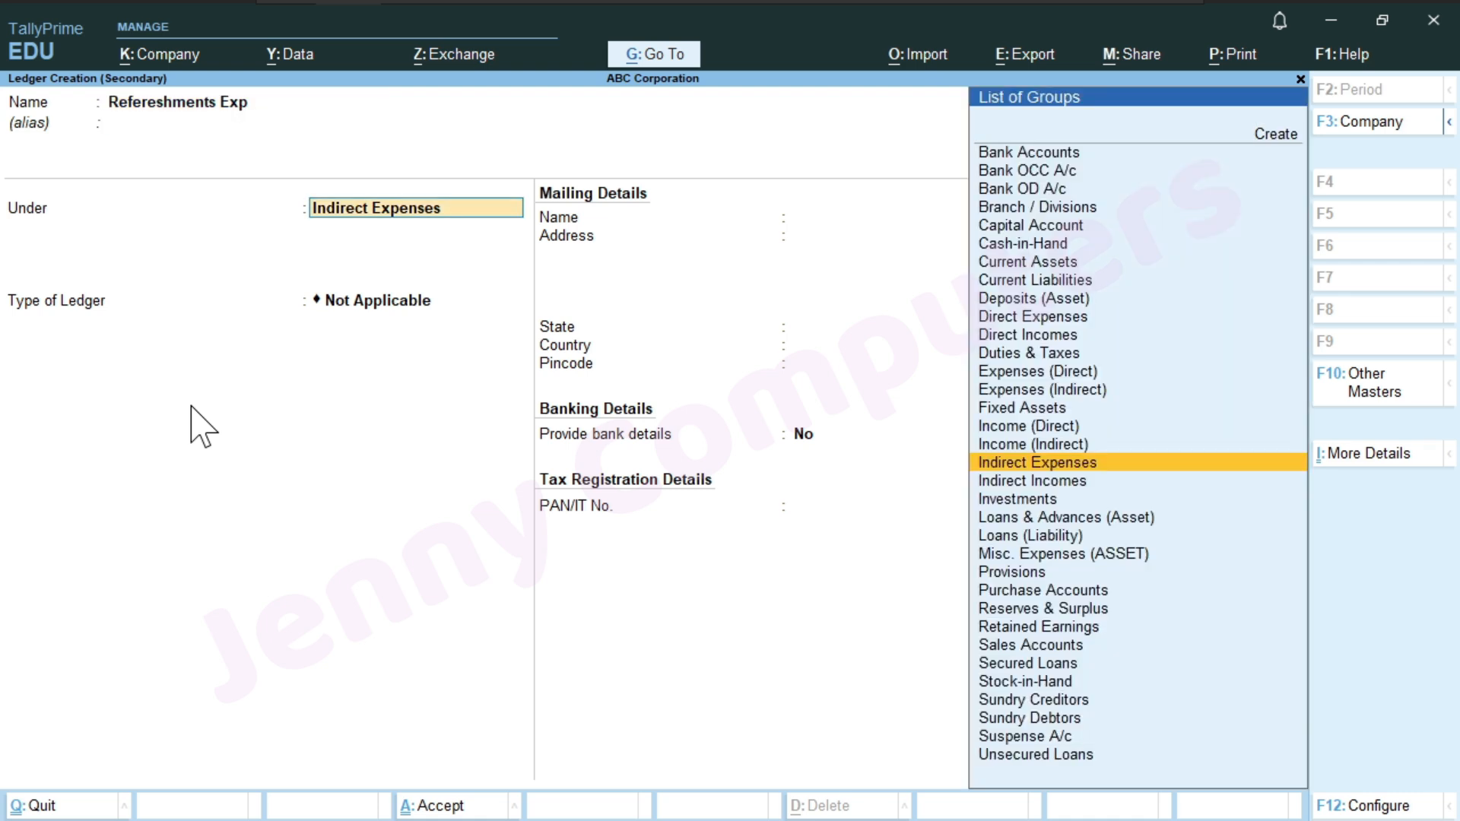
key("Return")
key("ctrl+a")
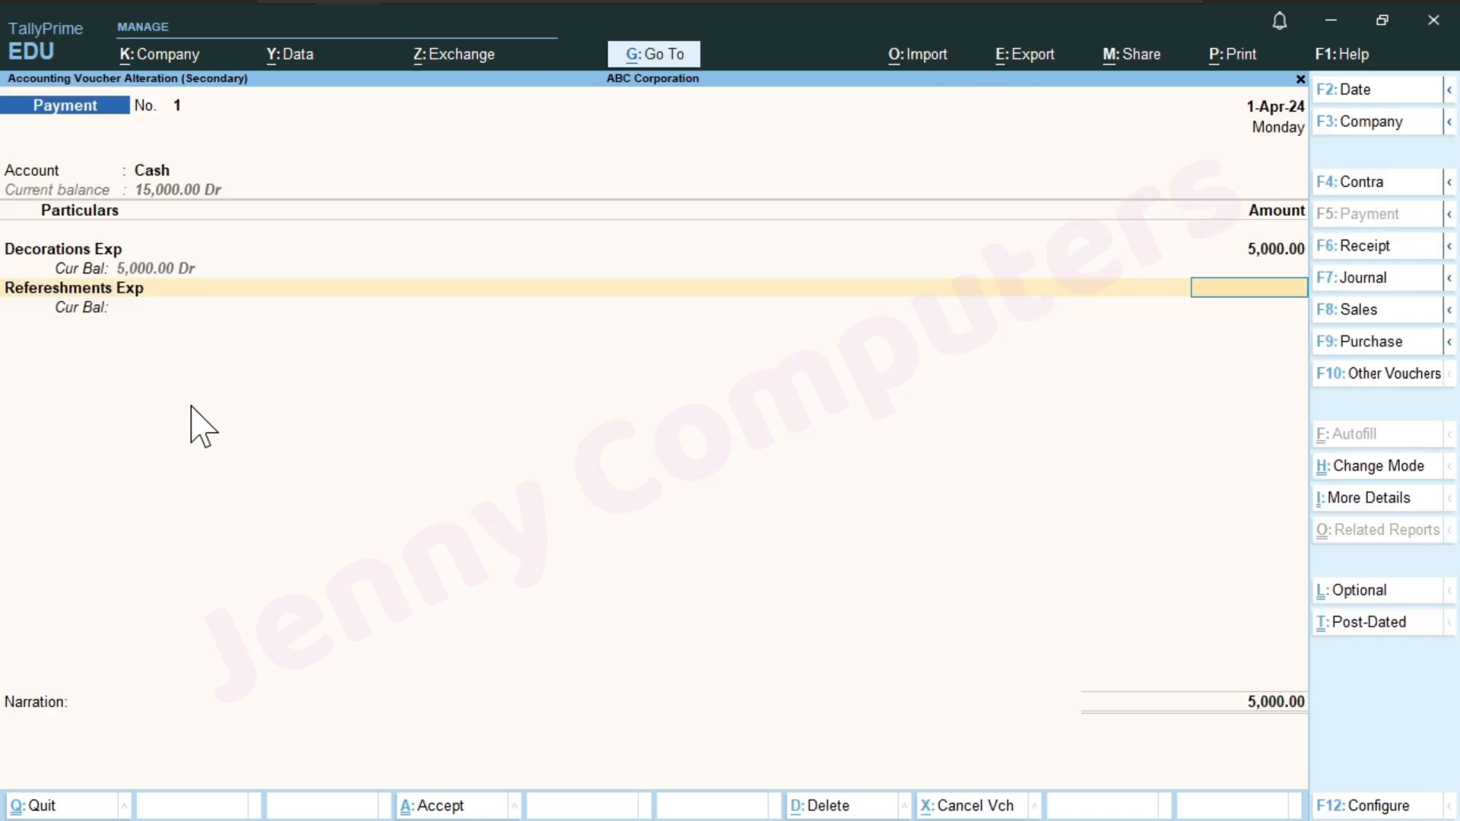
type("10000")
key("Return")
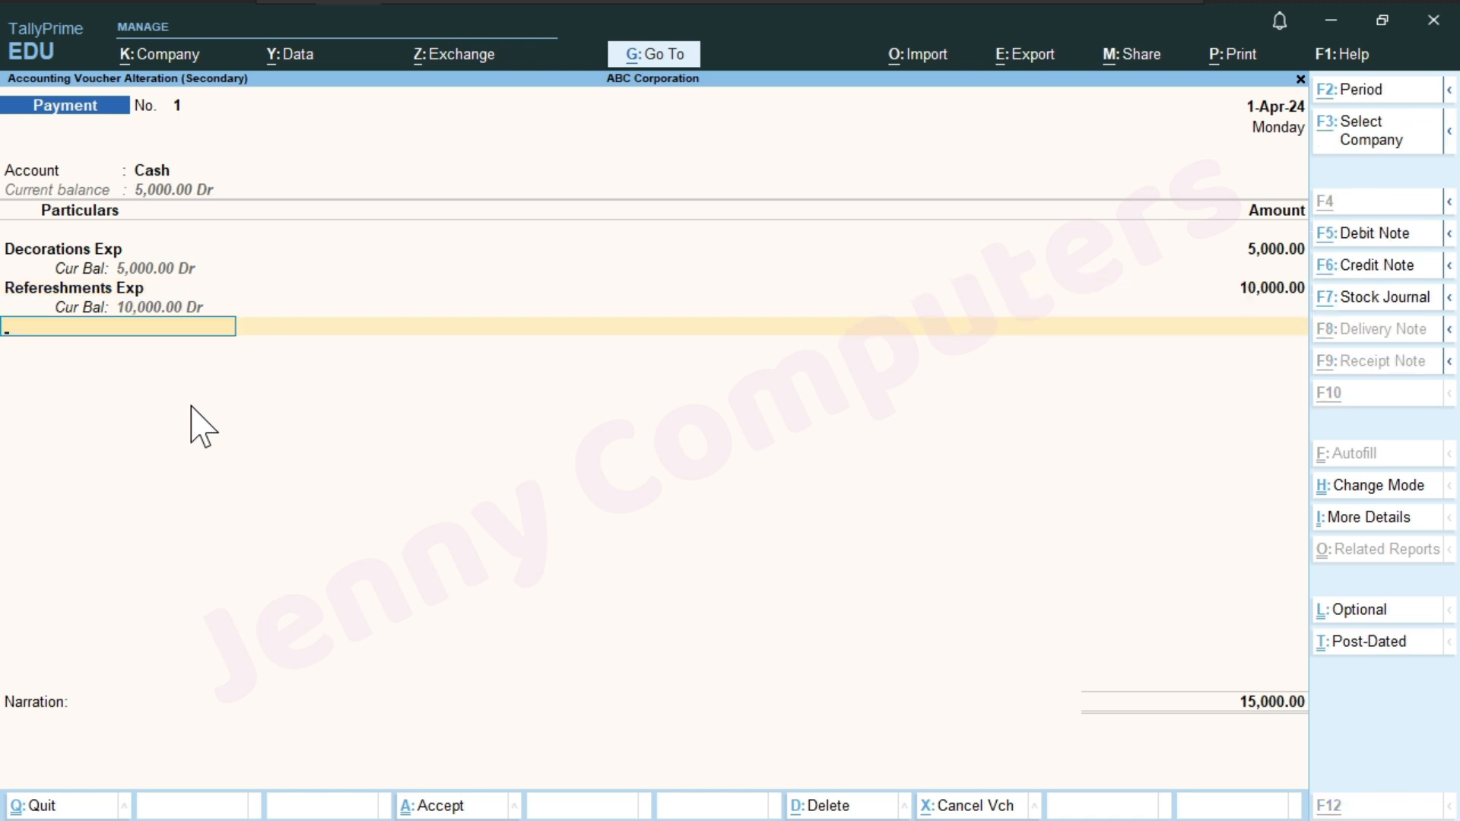
Step: Add a new Stationery Exp ledger under Indirect Expenses to the Payment voucher, with an amount of 3500
key("alt+c")
type("Sta")
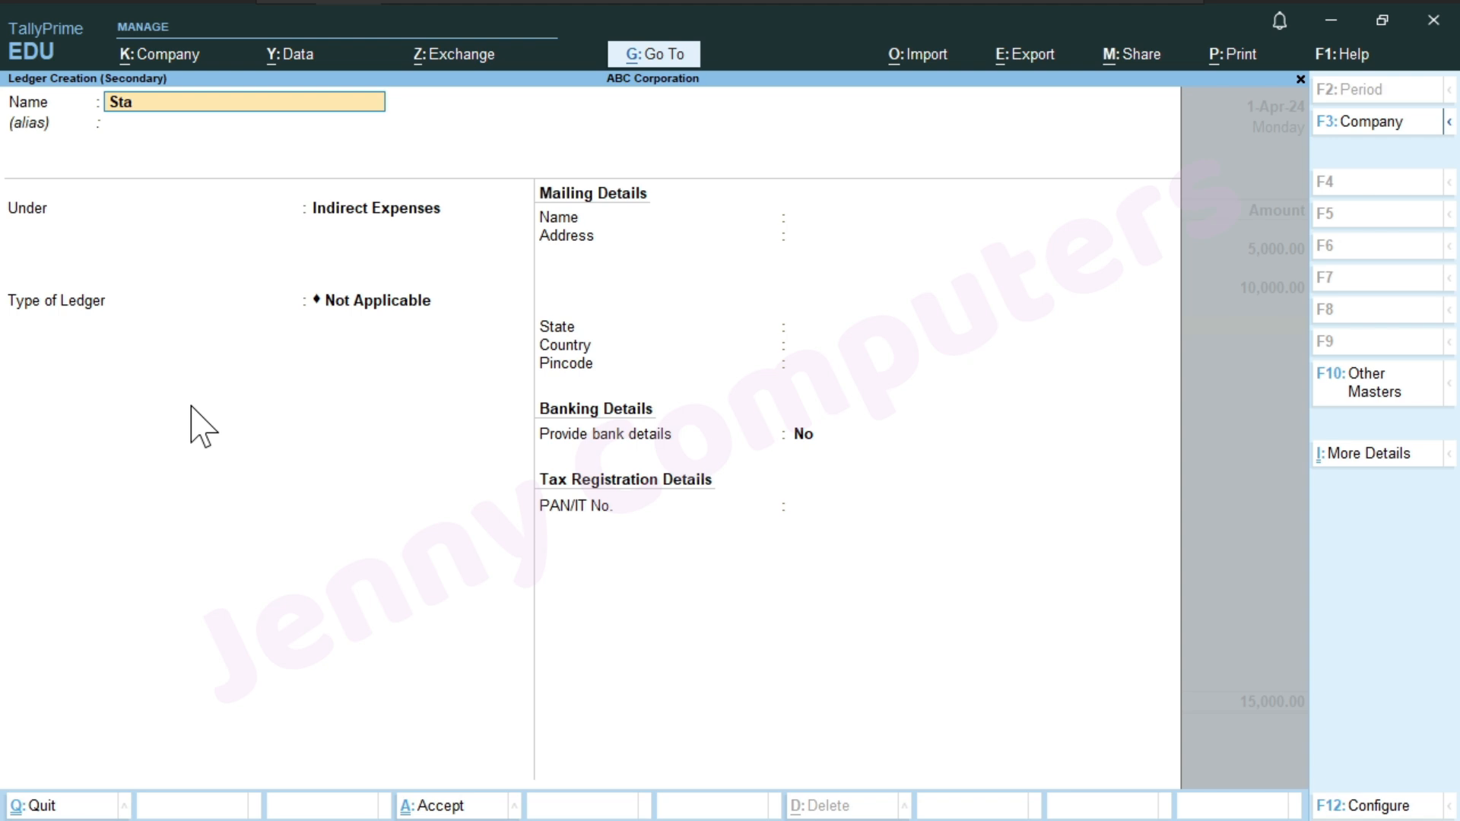
type("tionery Exp")
key("Return")
key("Return")
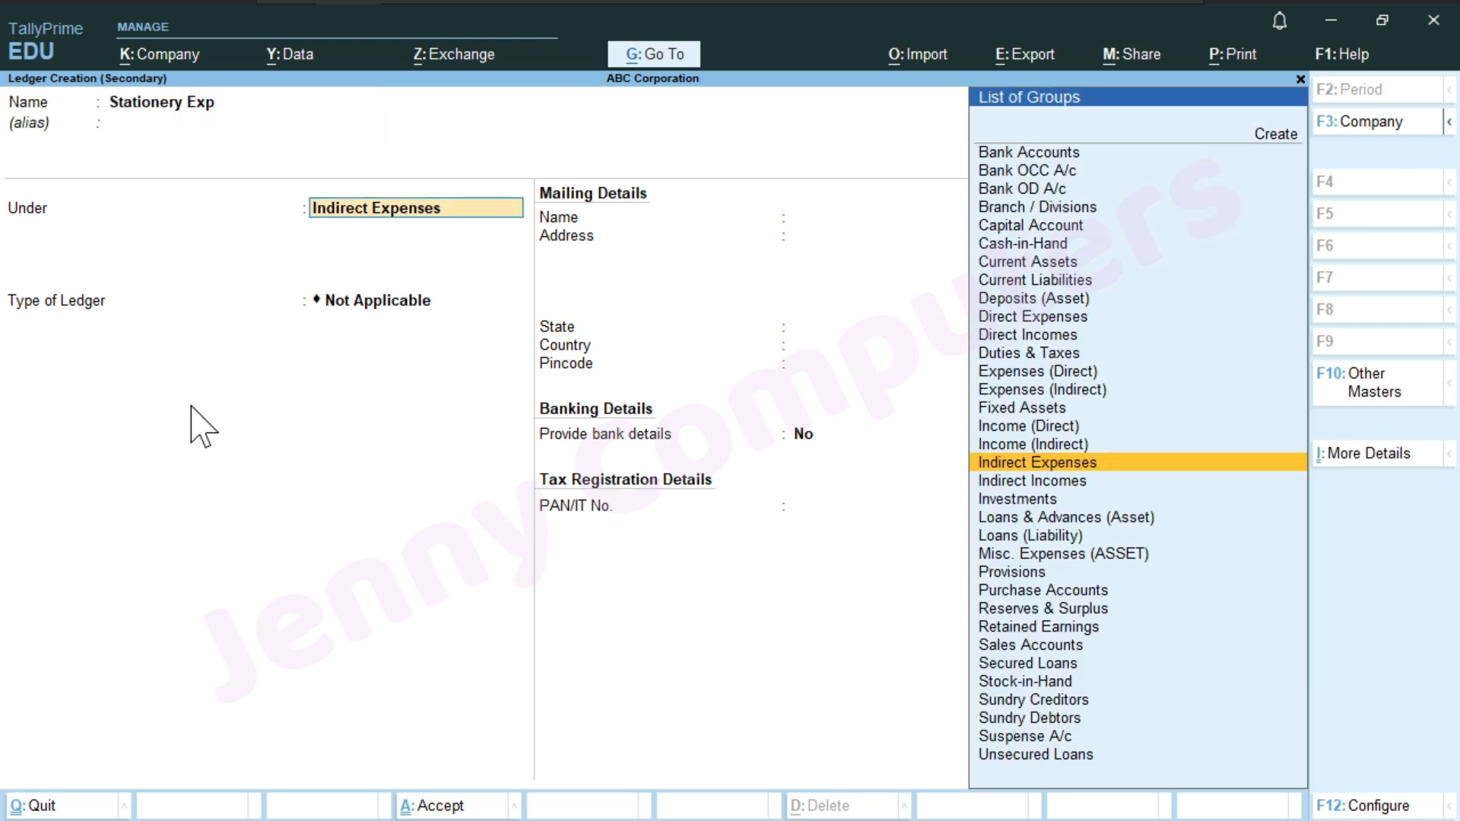
key("Return")
key("ctrl+a")
type("3500")
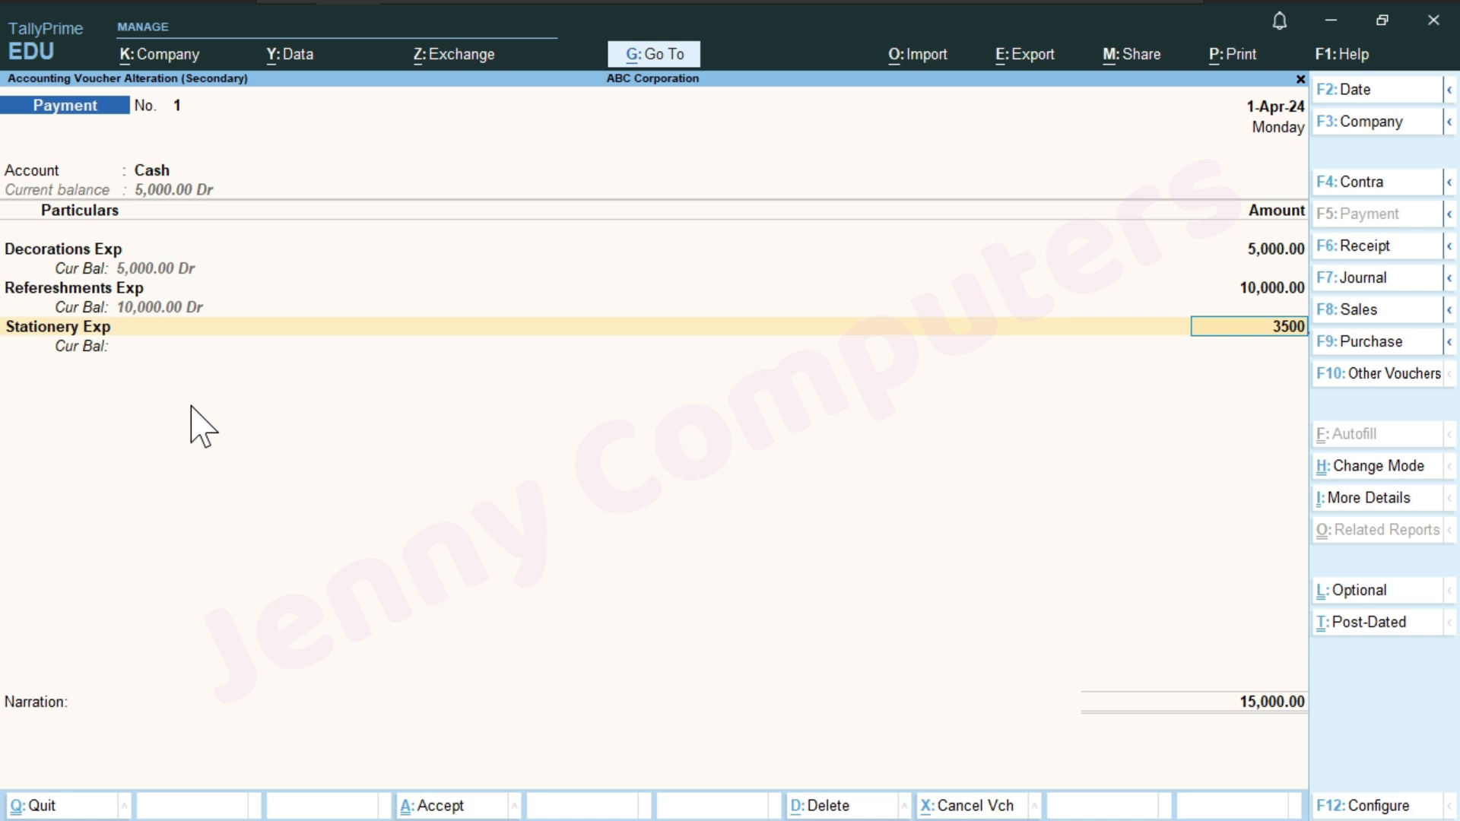
key("Return")
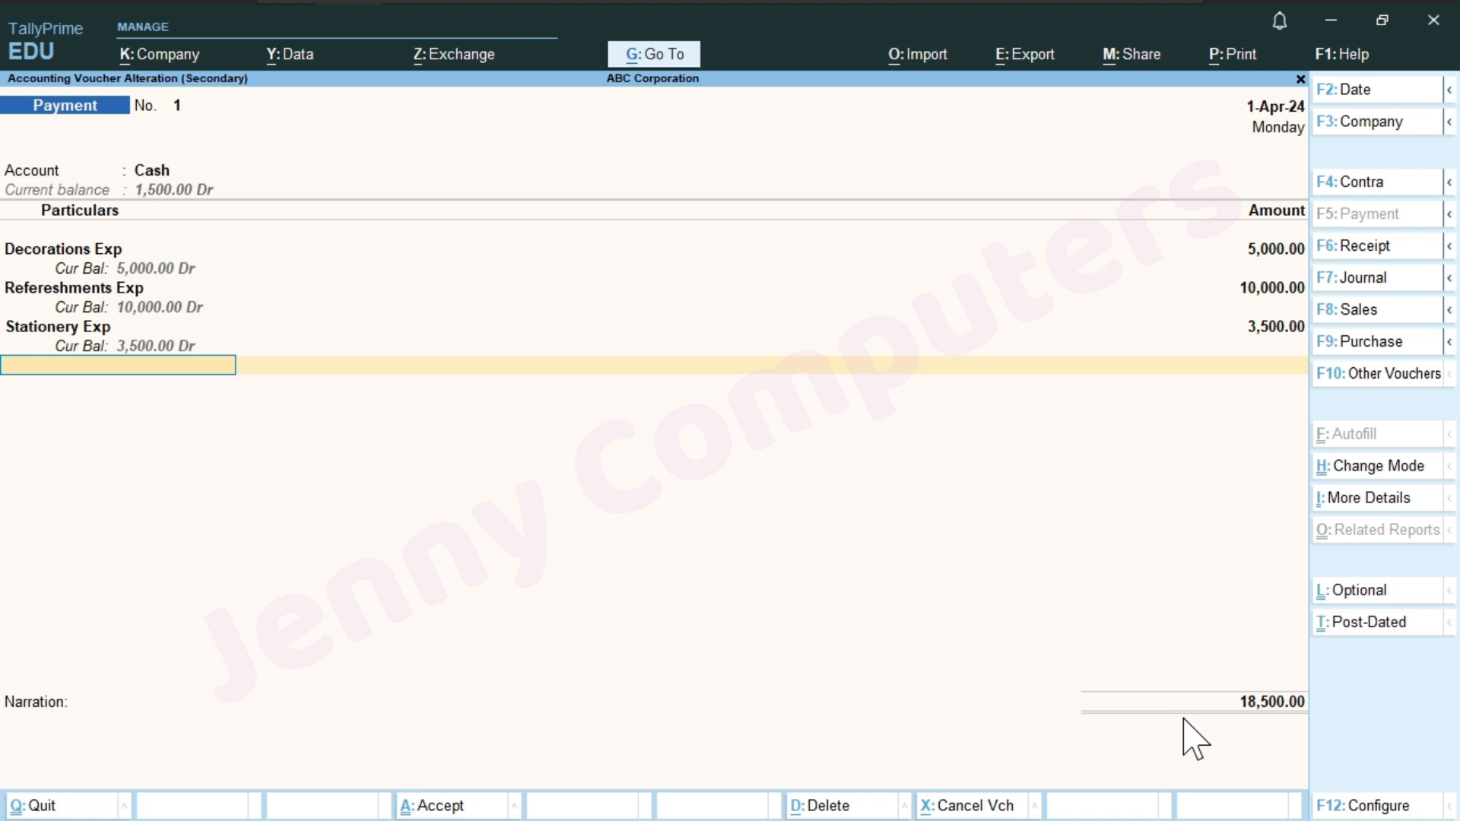
Step: Finish the particulars and save the converted Payment voucher without a narration
key("ctrl")
key("Return")
key("Return")
key("Return")
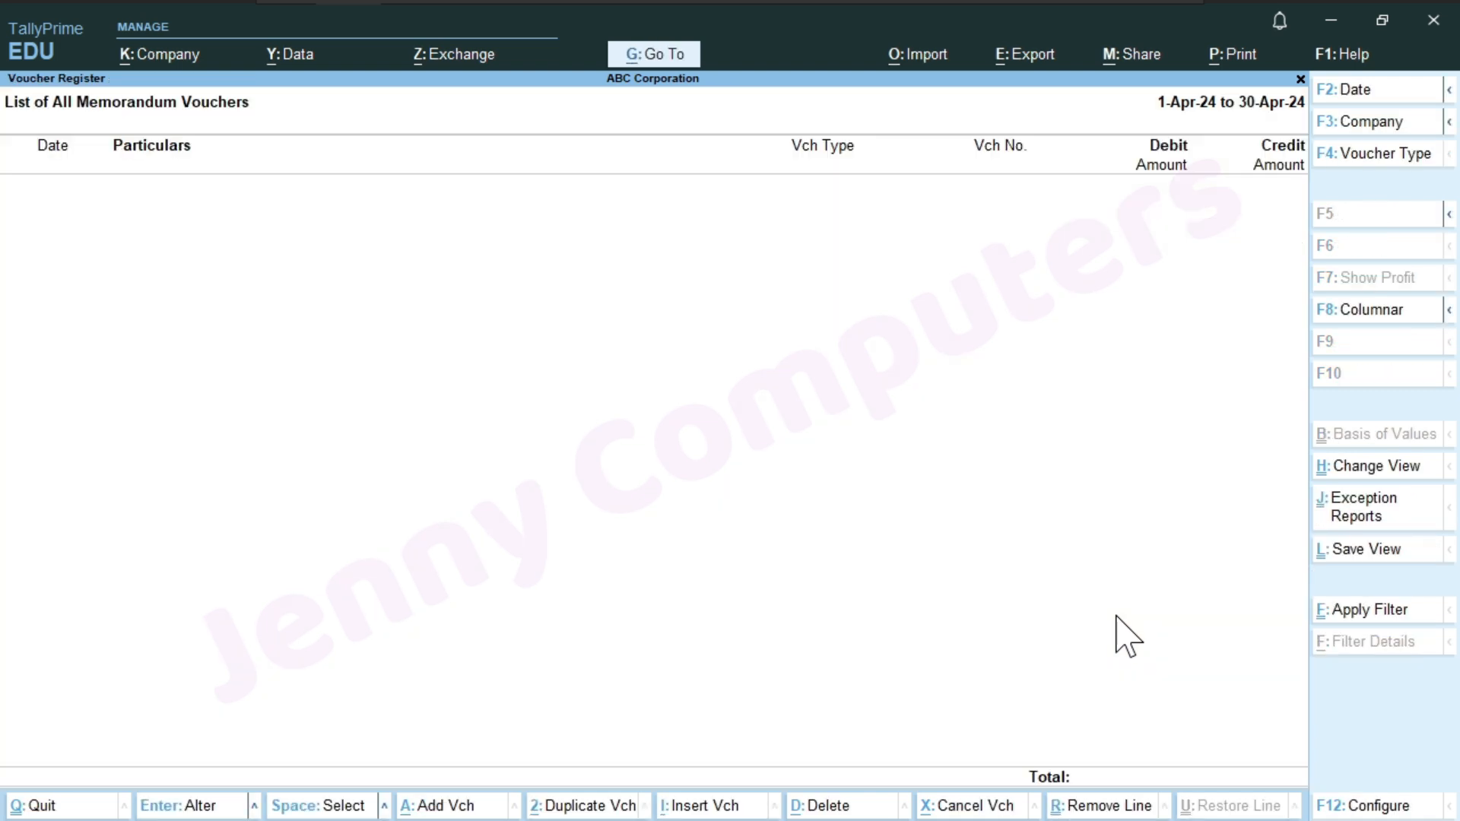
Step: Leave the Memorandum Register and check the Balance Sheet for the effect of the Payment voucher
key("Escape")
key("Escape")
key("Escape")
key("Up")
key("Up")
key("Escape")
key("Up")
key("Up")
key("Up")
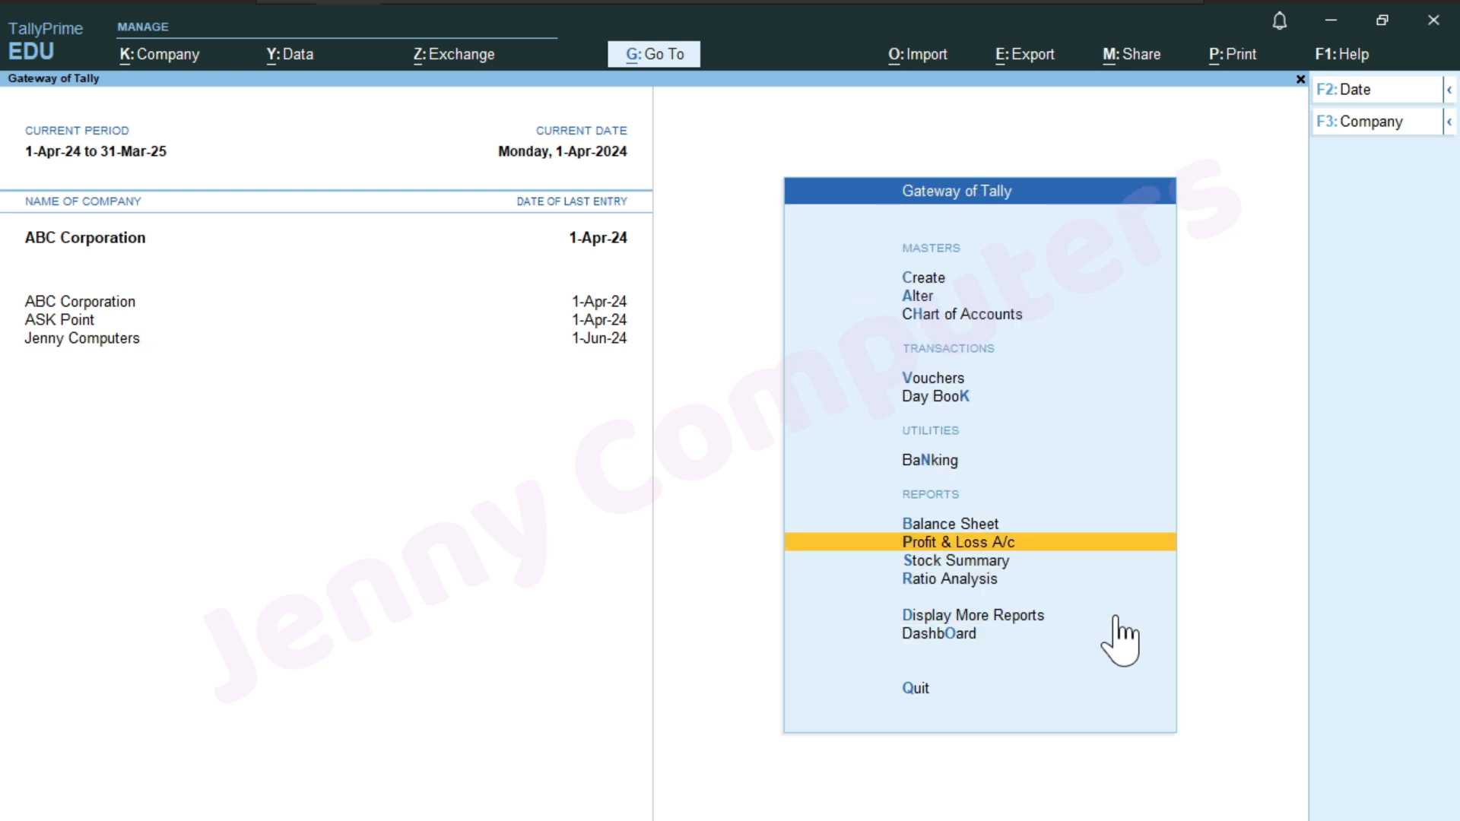
key("Up")
key("Return")
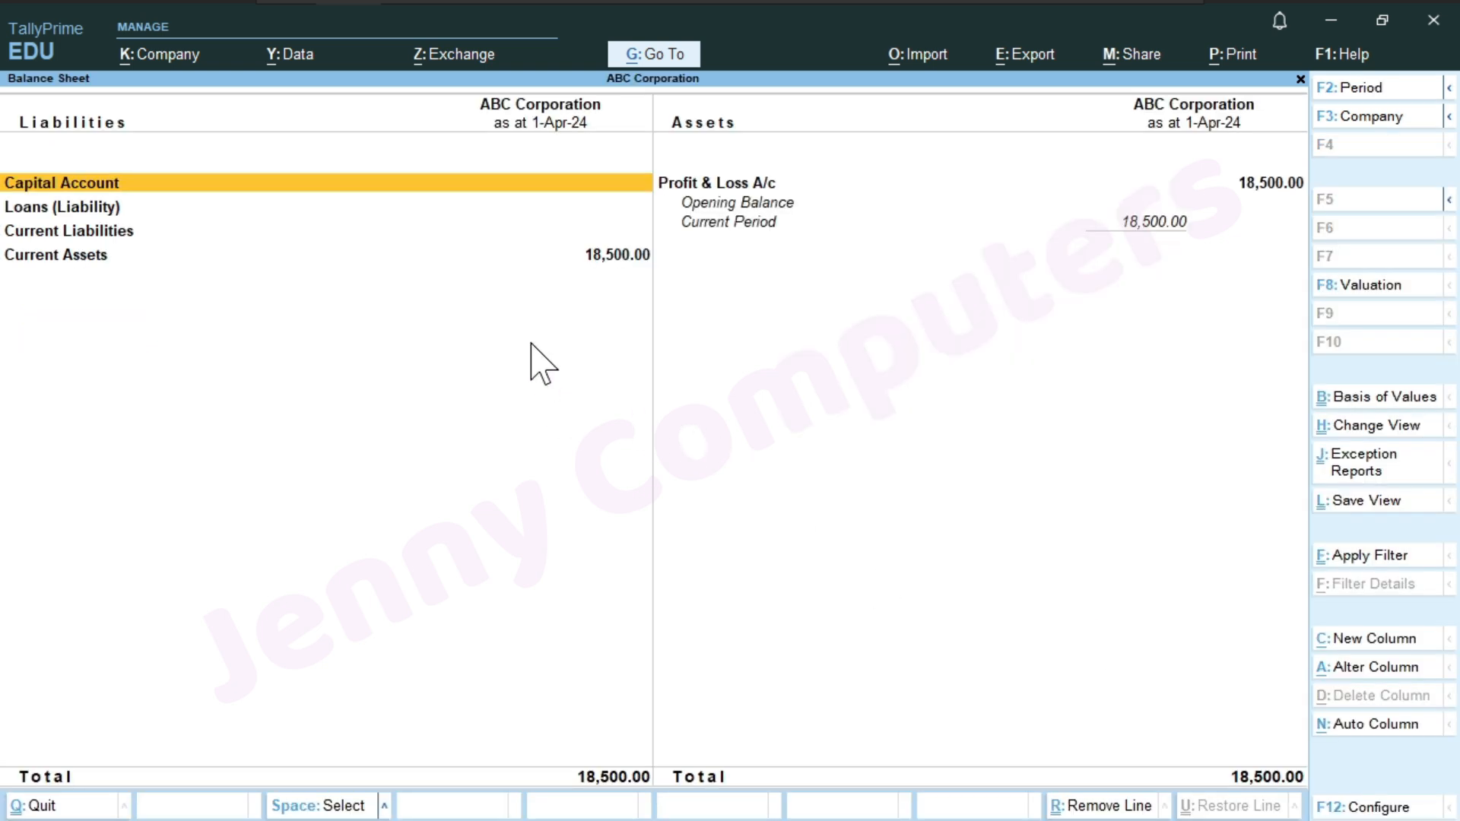
Step: Check the Profit & Loss A/c report for the effect of the Payment voucher
key("Escape")
key("Down")
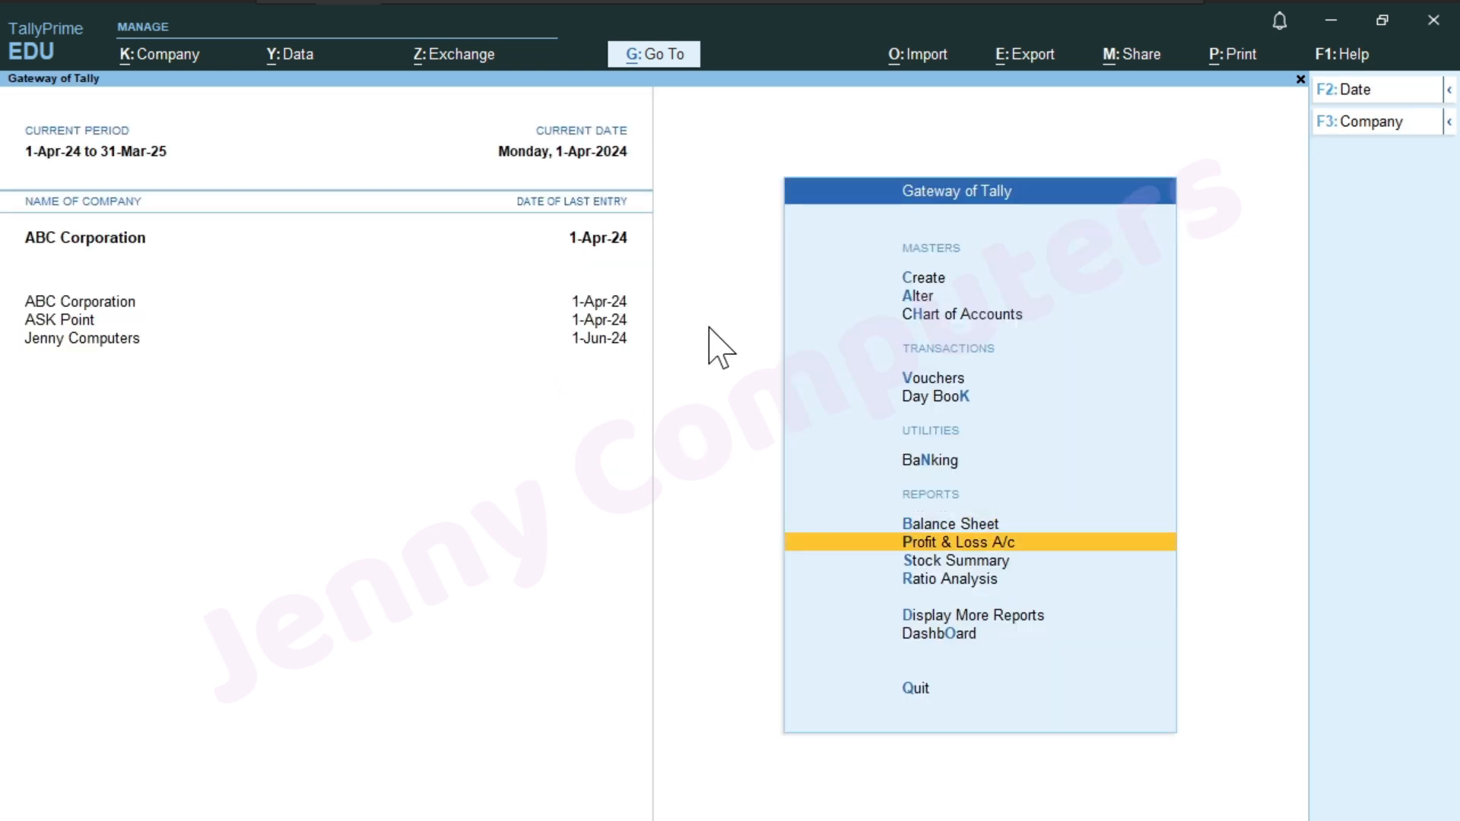
key("Return")
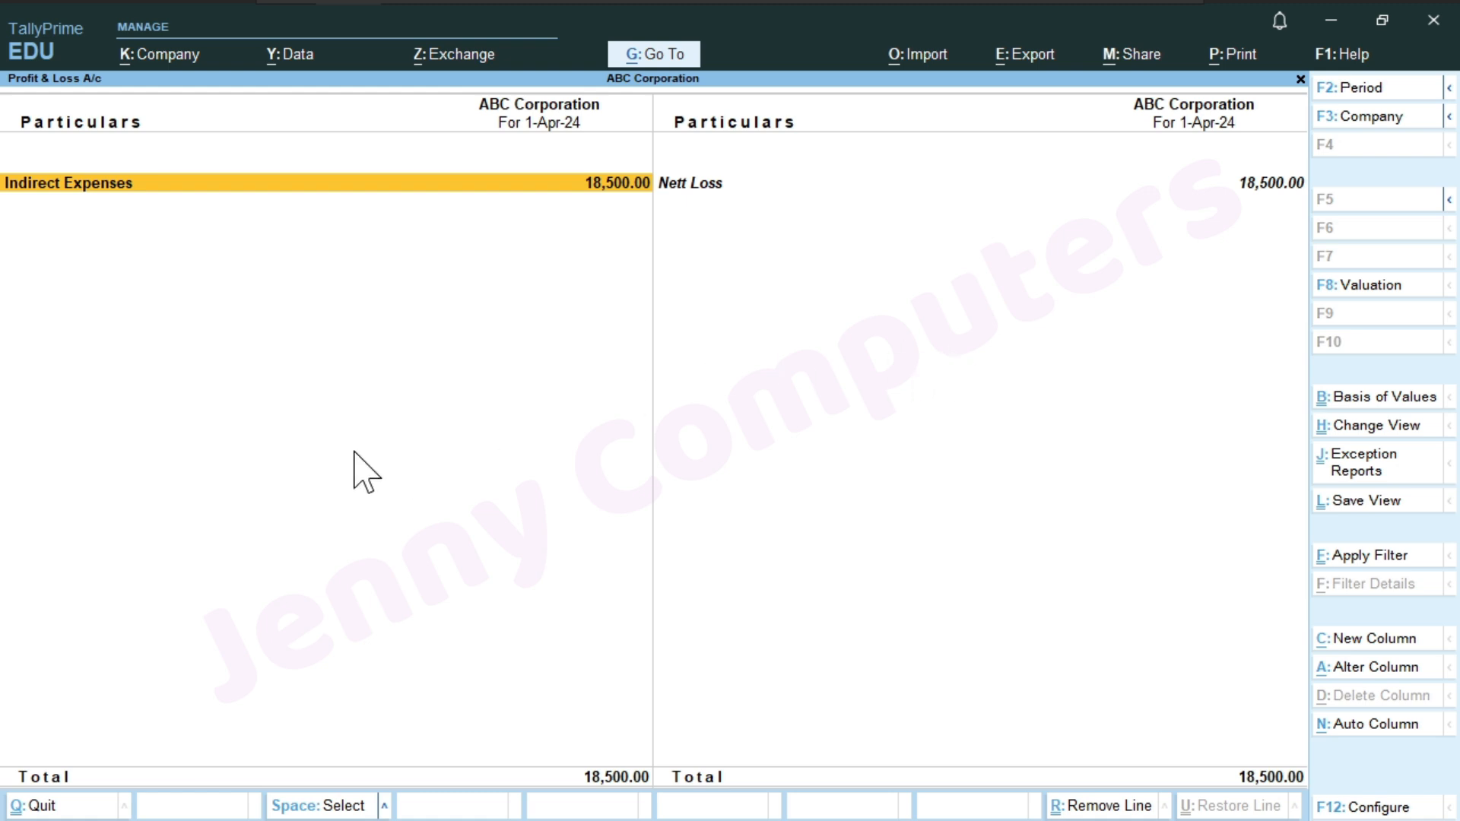
key("Escape")
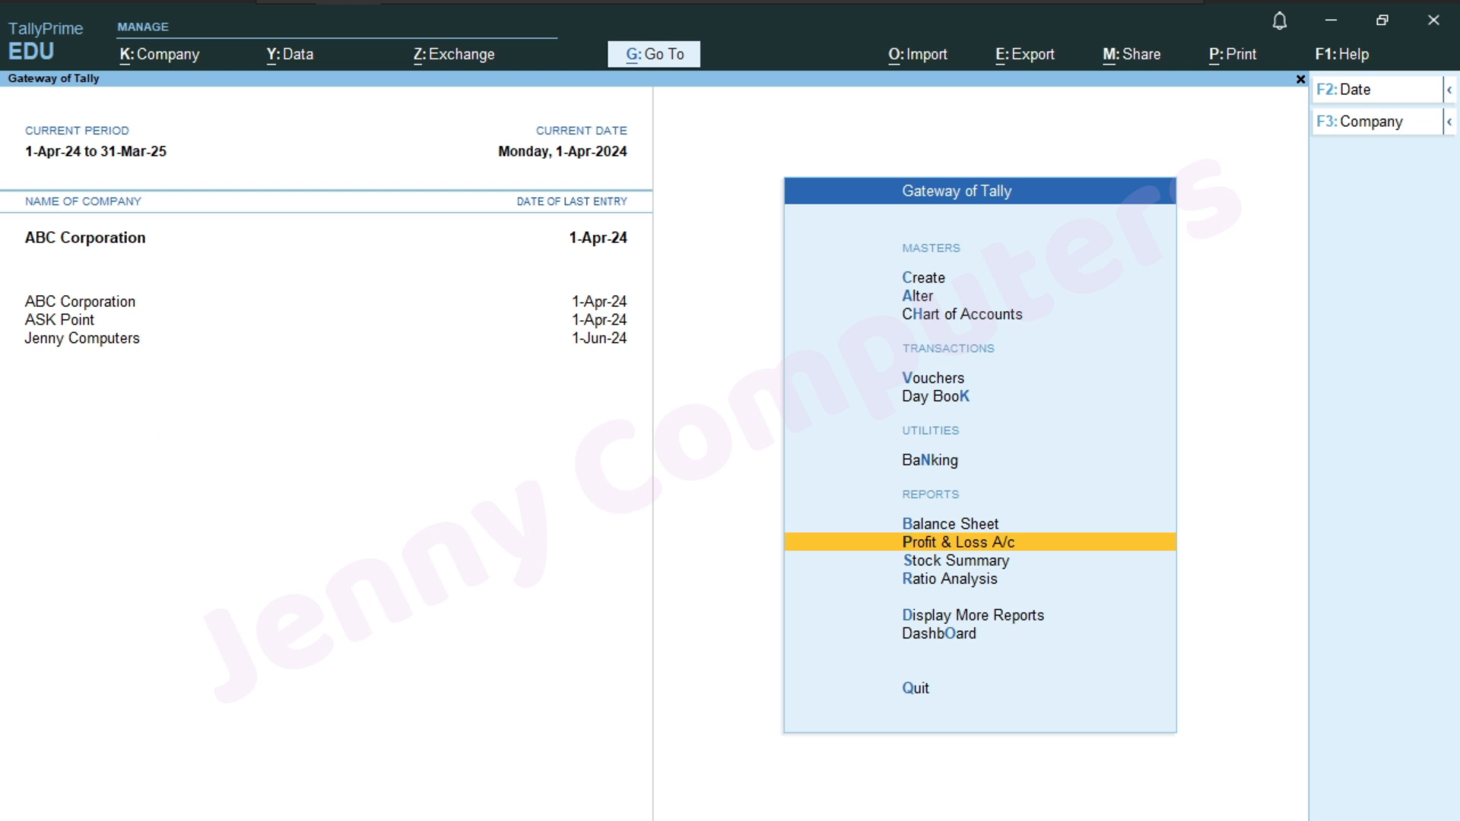
Step: Switch to the Notepad topic list and highlight "Reversing Journal Voucher"
key("alt+Tab")
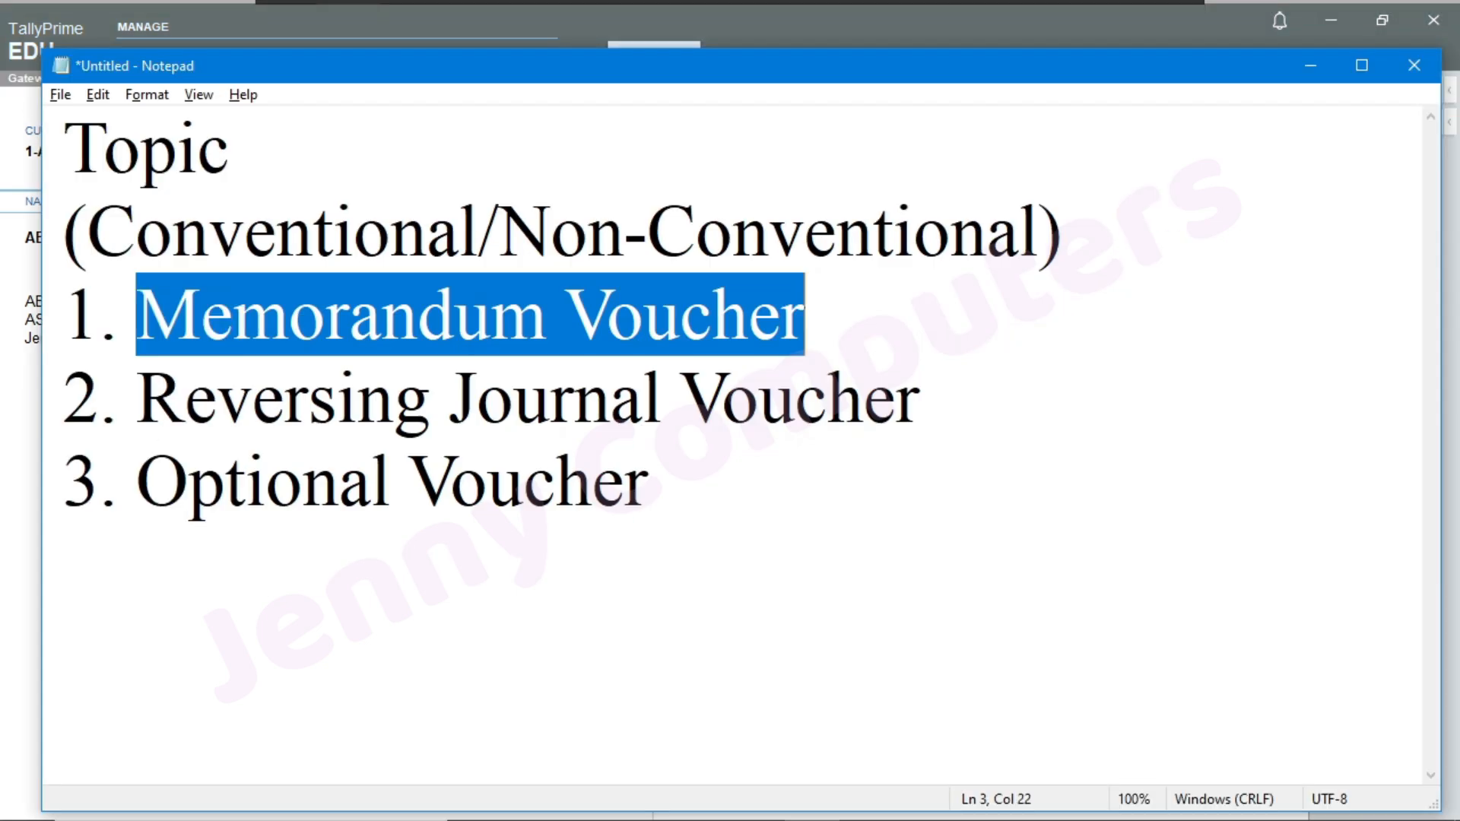
left_click(254, 398)
left_click_drag(137, 398, 921, 397)
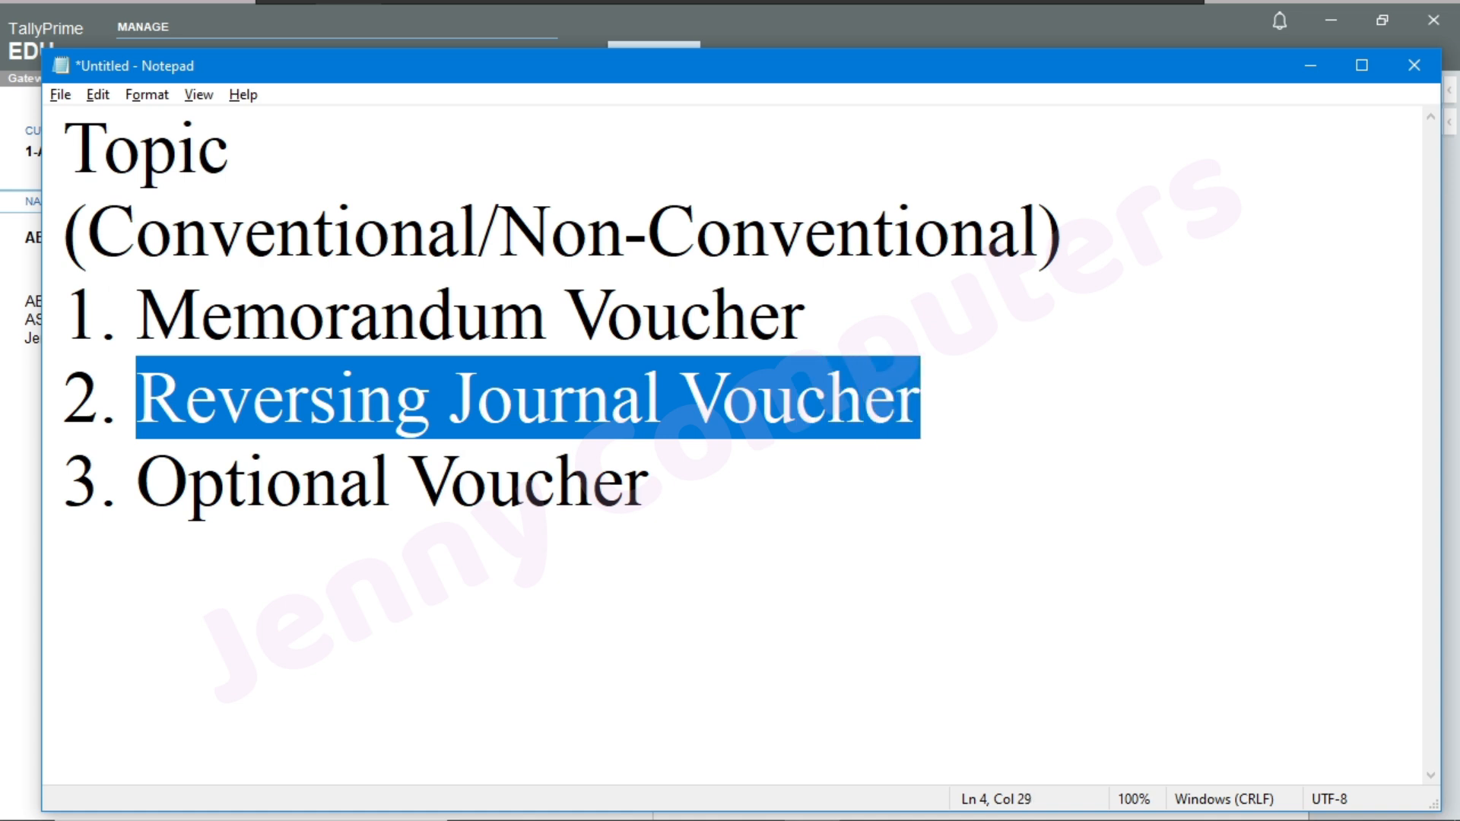
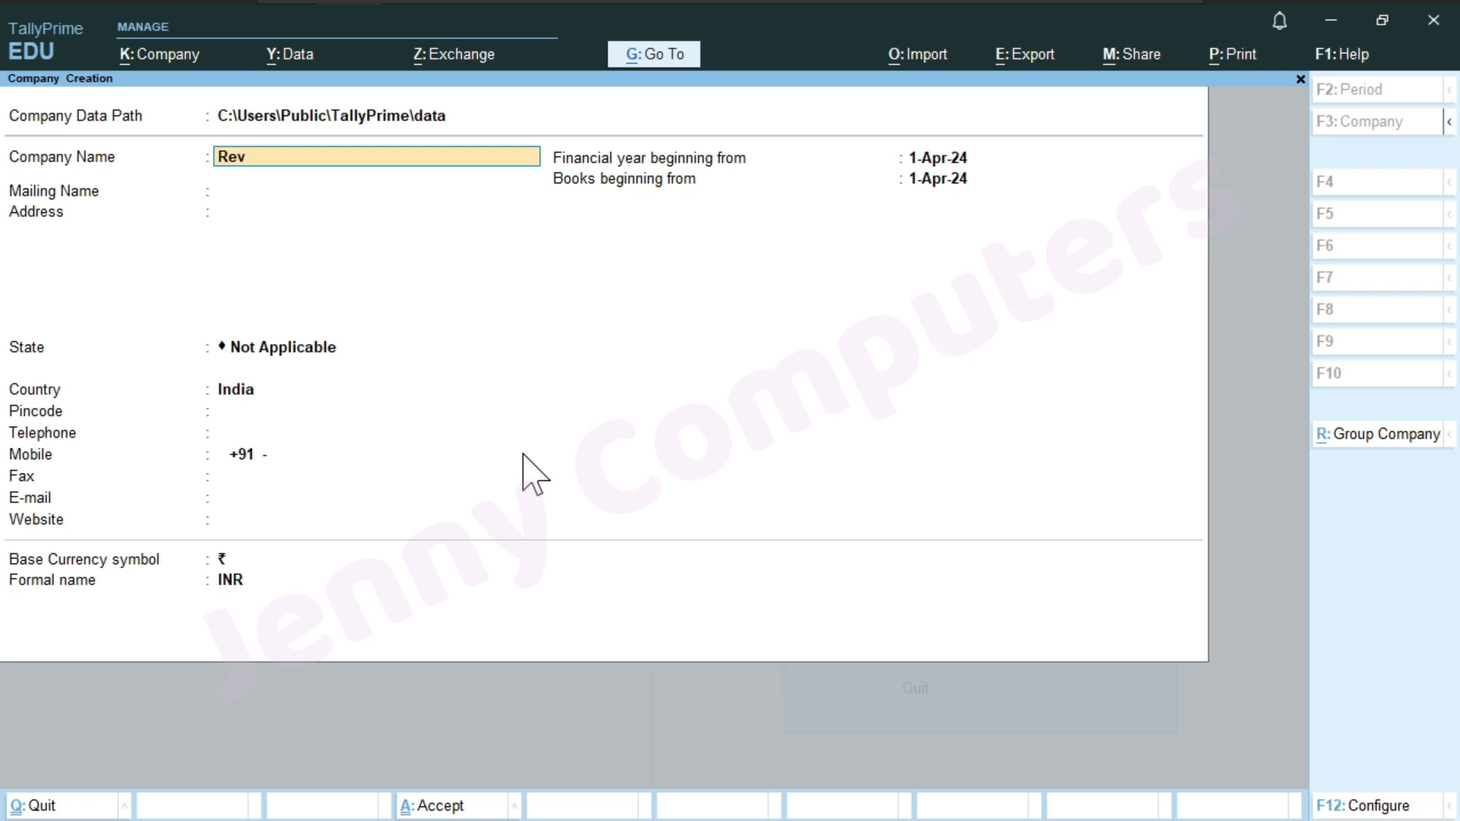
Step: Name the new company Reversing Journal Voucher, choose its state and accept the company creation
type("rnal Voucher")
key("Return")
key("Return")
key("Return")
type("C")
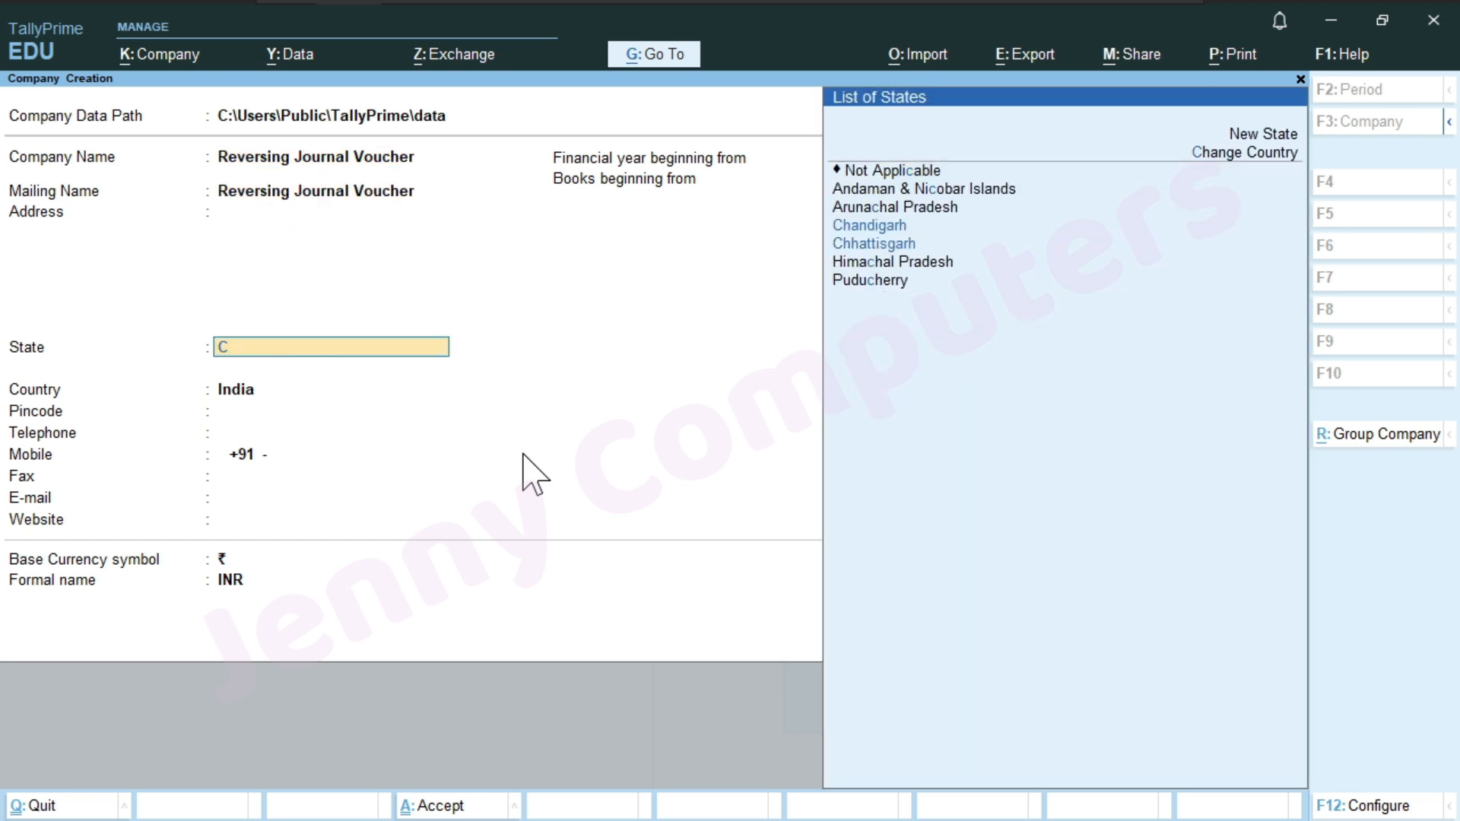
key("Down")
key("Return")
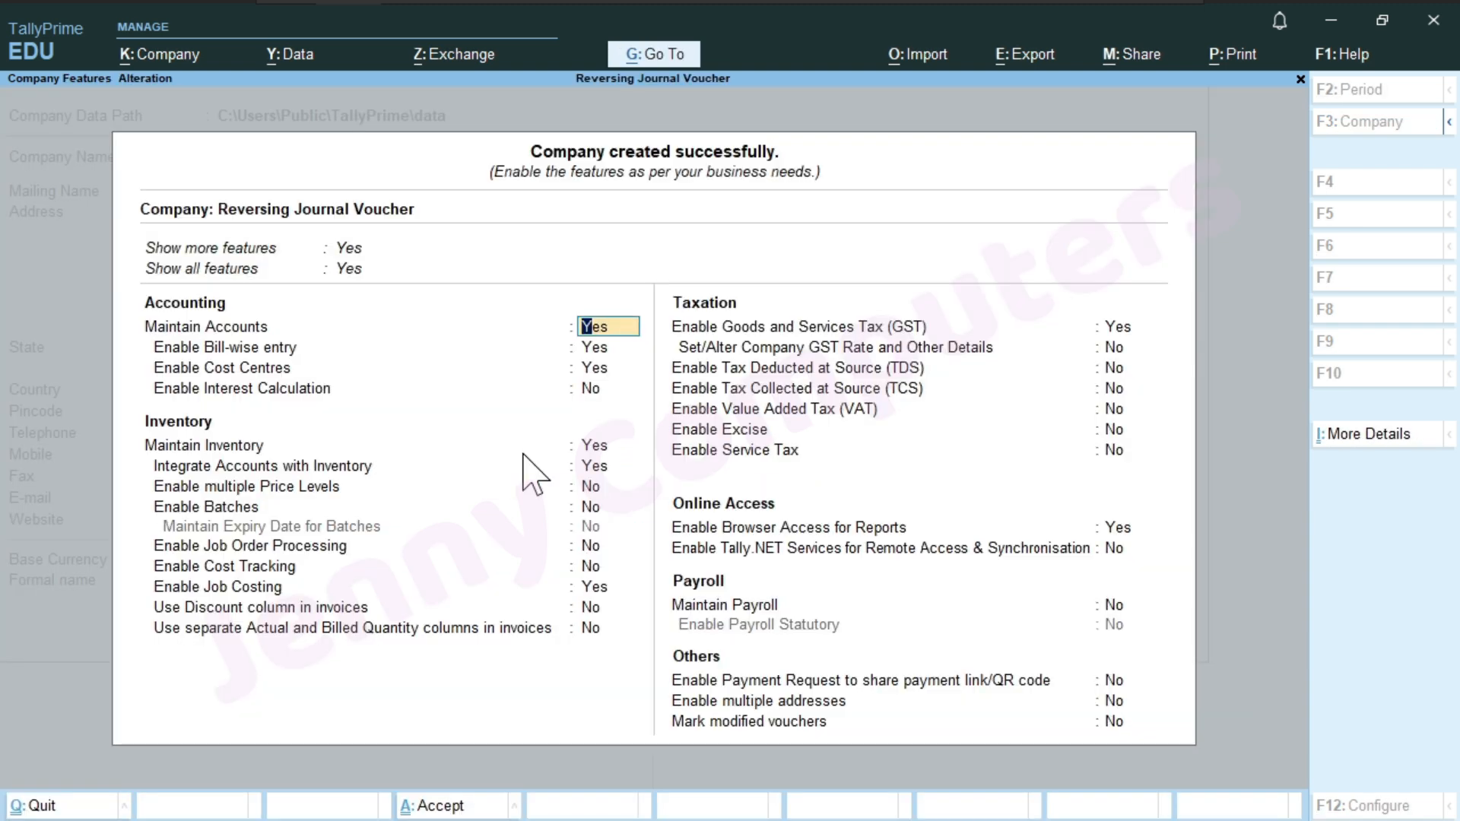
Step: Disable Cost Centres in the company features, keeping accounts and bill-wise entry enabled
key("Return")
key("Return")
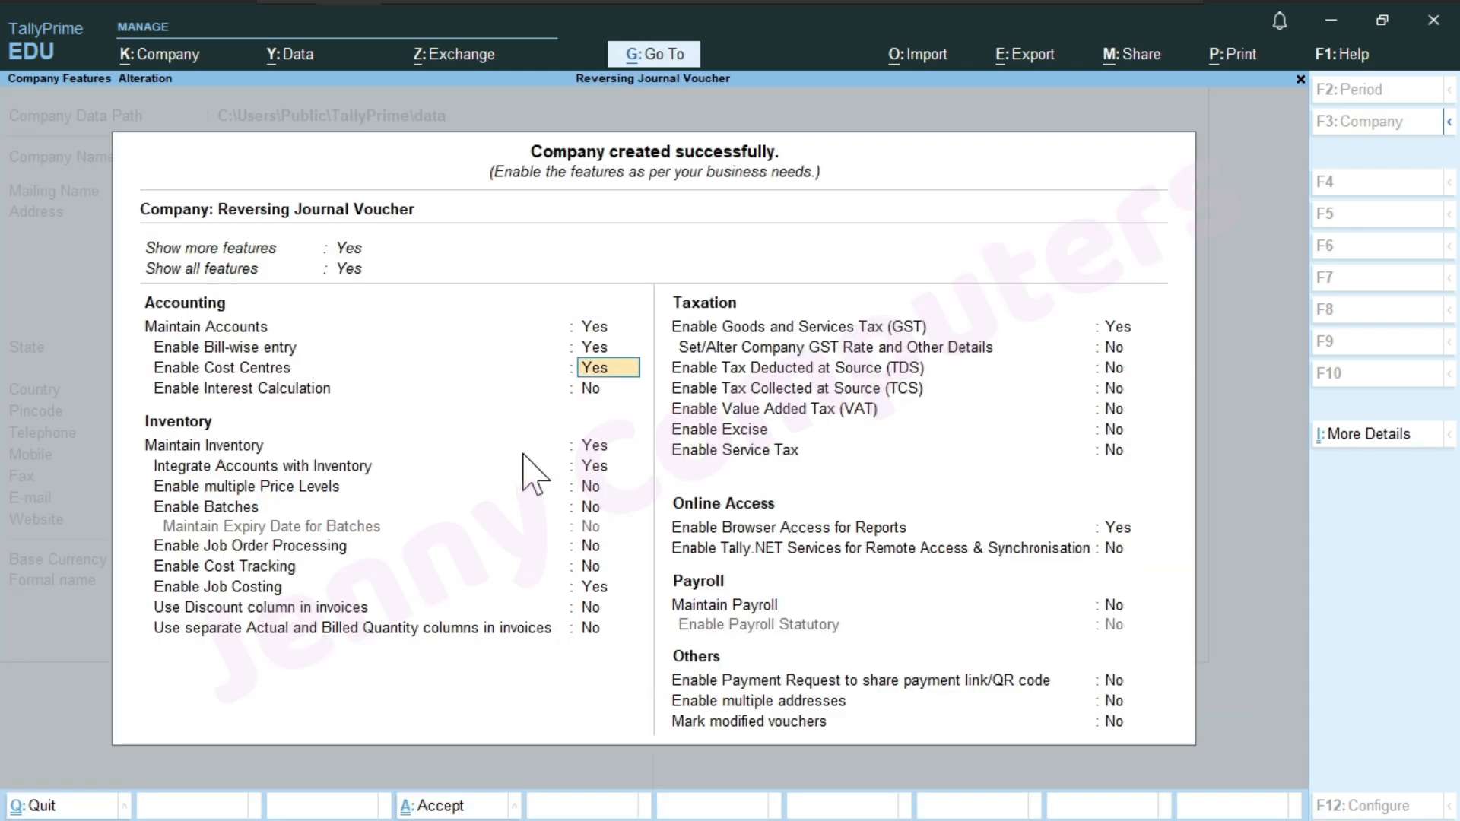
type("n")
key("Return")
key("Return")
key("Return")
key("Return")
key("Return")
key("Return")
key("Return")
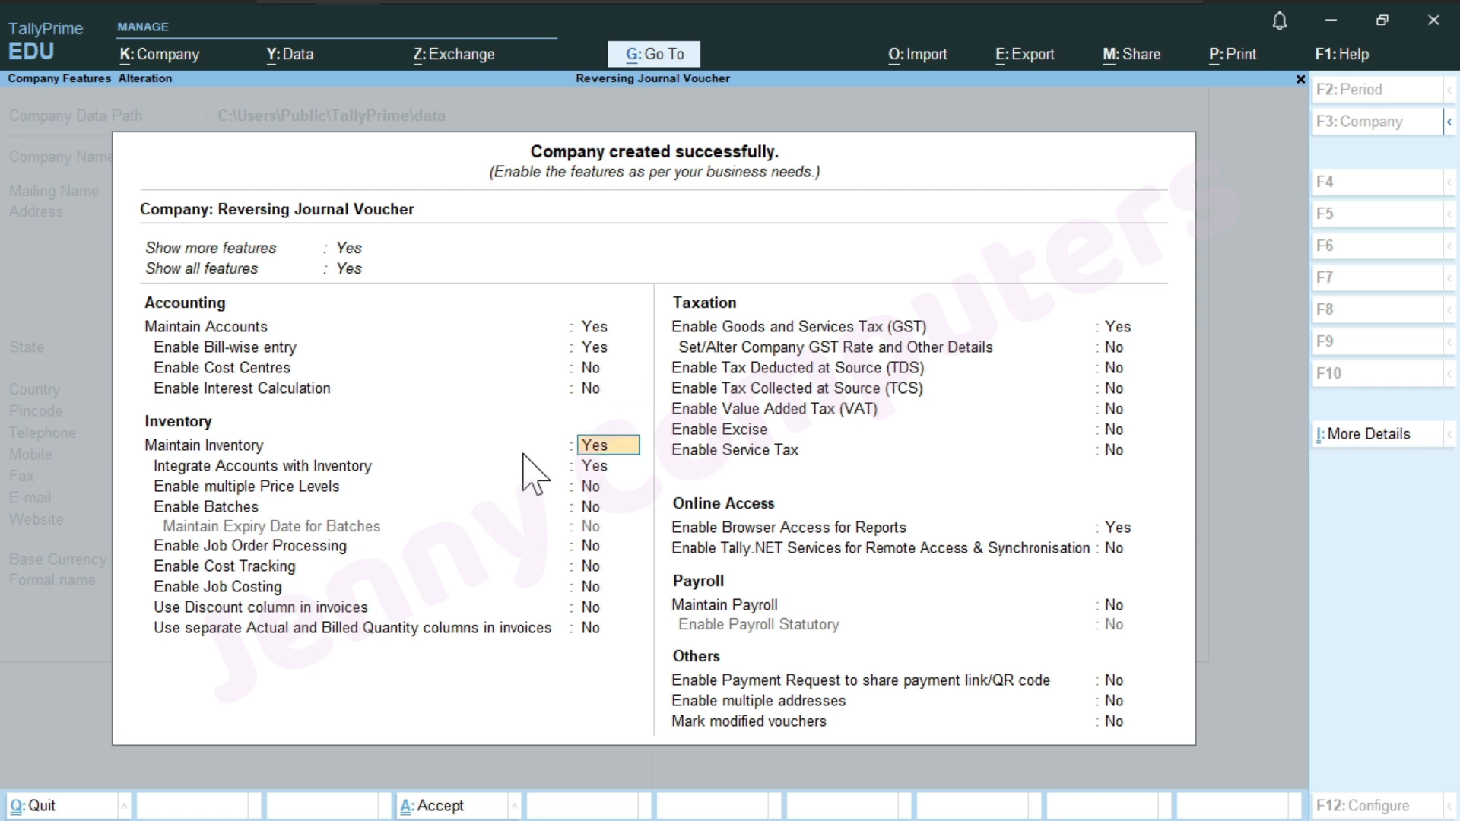
Step: Disable Goods and Services Tax (GST) for the company and save the feature settings
key("Return")
key("Return")
key("Return")
key("Return")
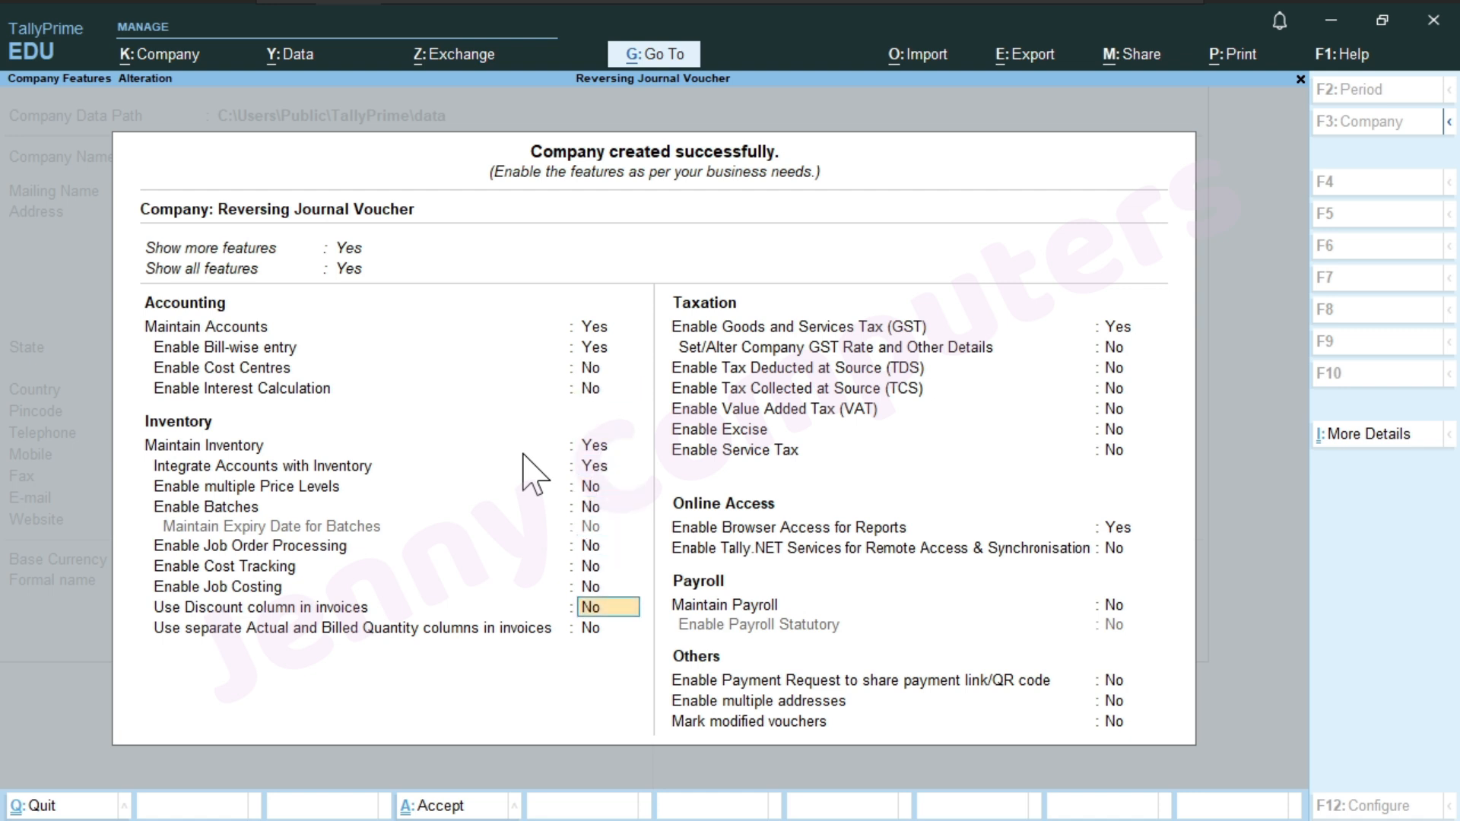
type("n")
key("Return")
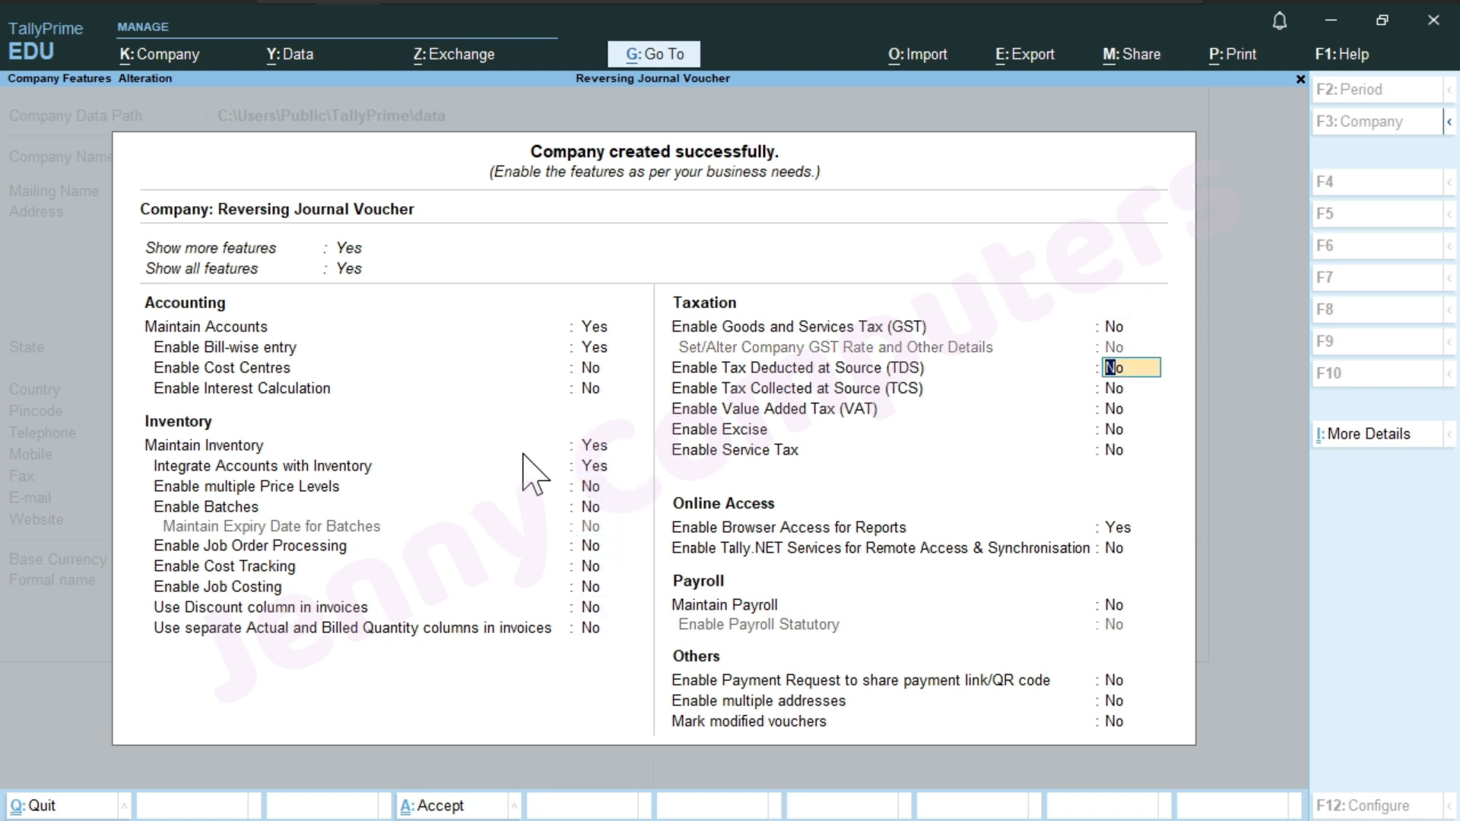
key("ctrl+a")
Step: Open voucher entry for the new company and set the voucher date to 1-May-24
key("Up")
key("Up")
key("Up")
key("Up")
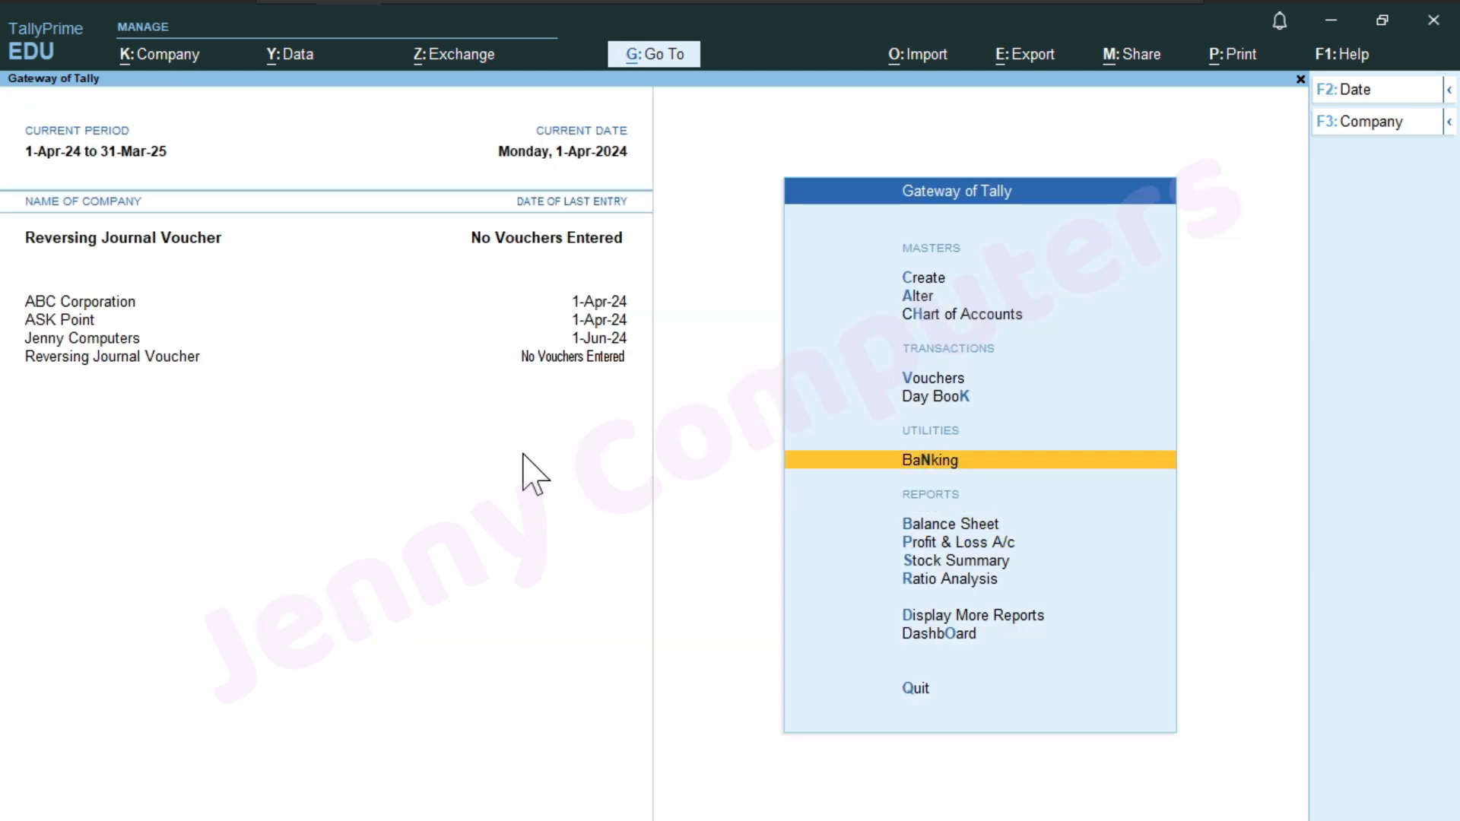
key("Return")
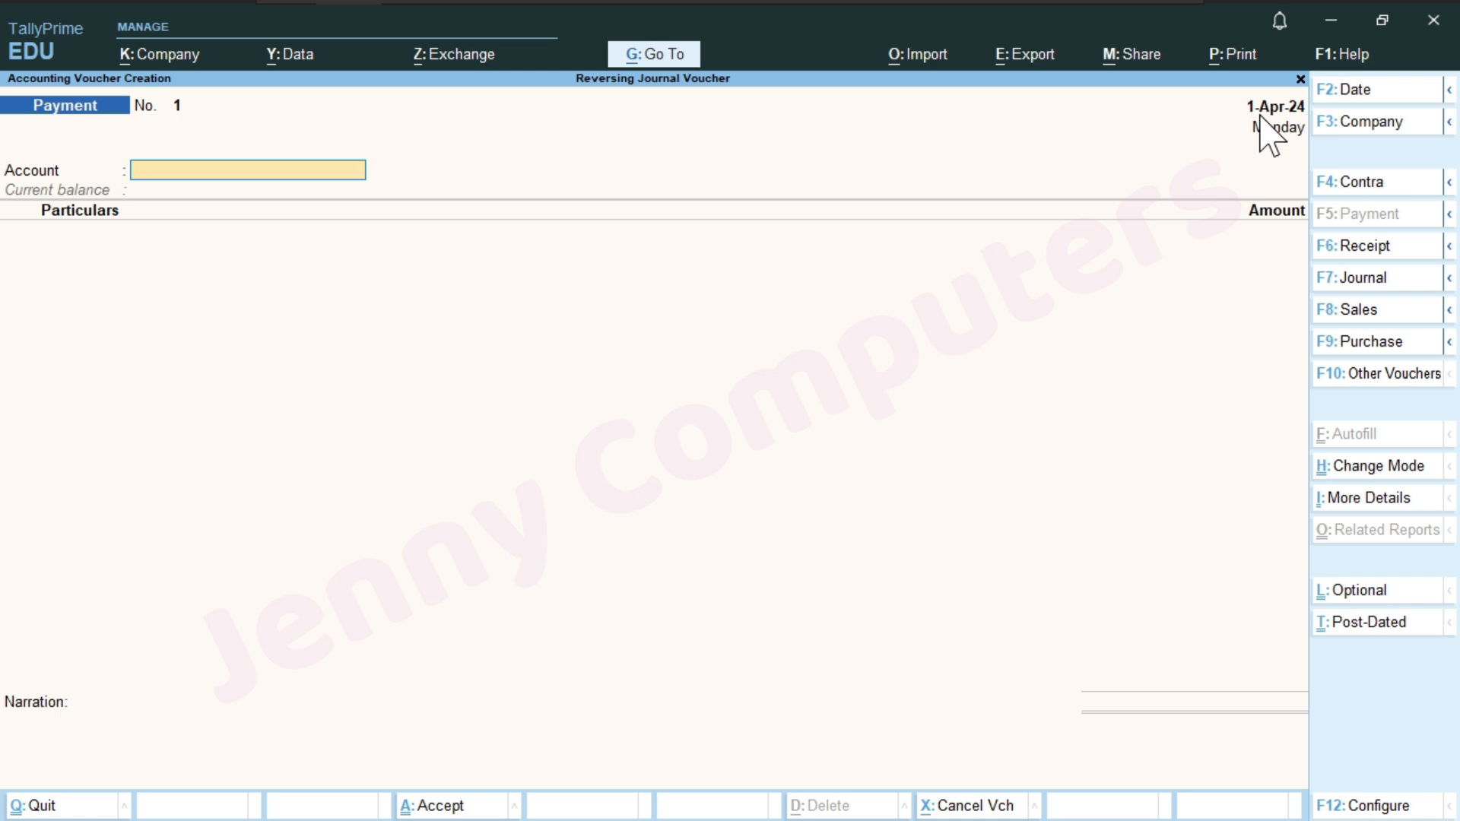
key("F2")
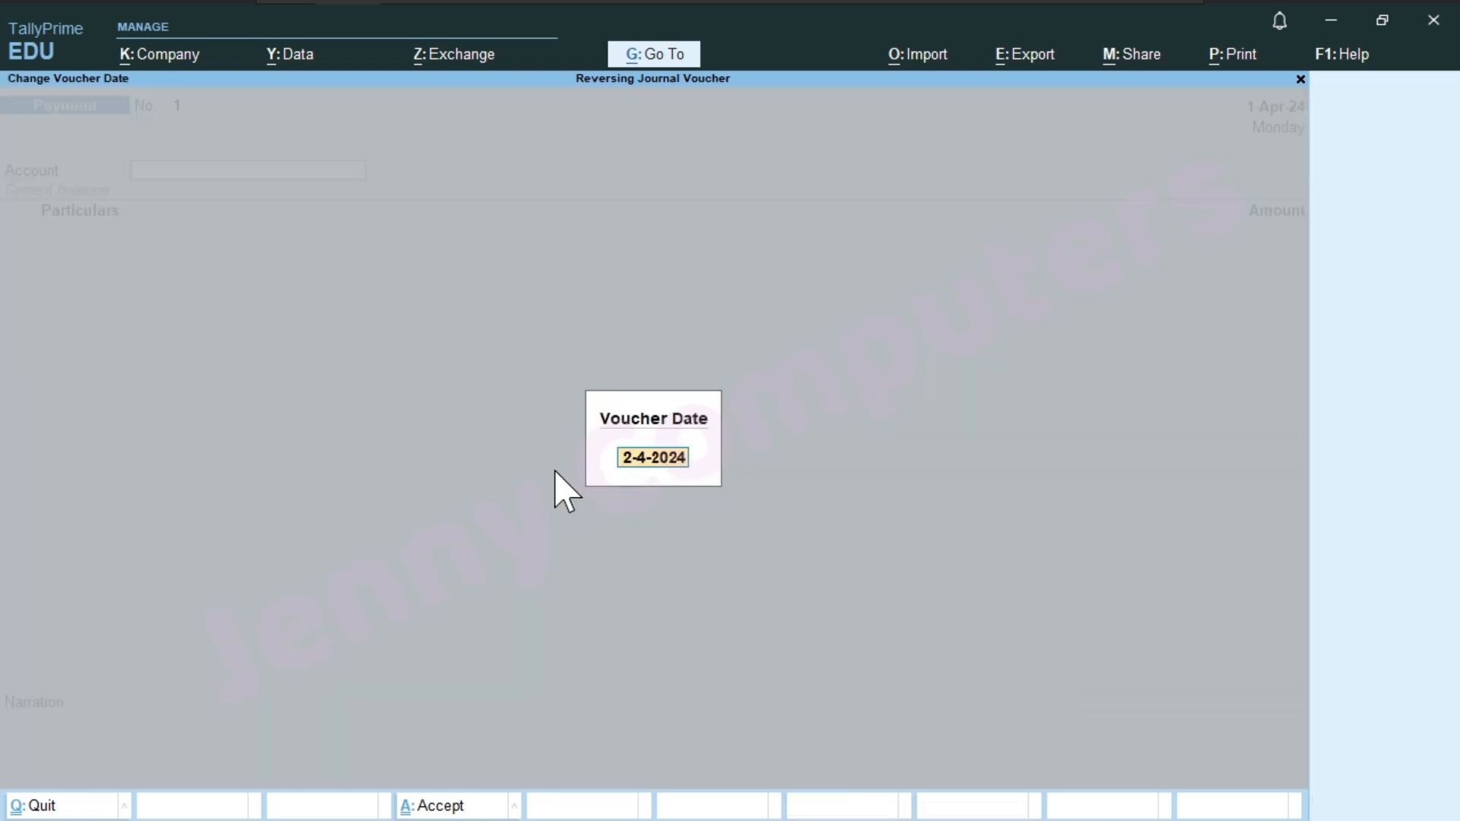
type("1.5")
key("Return")
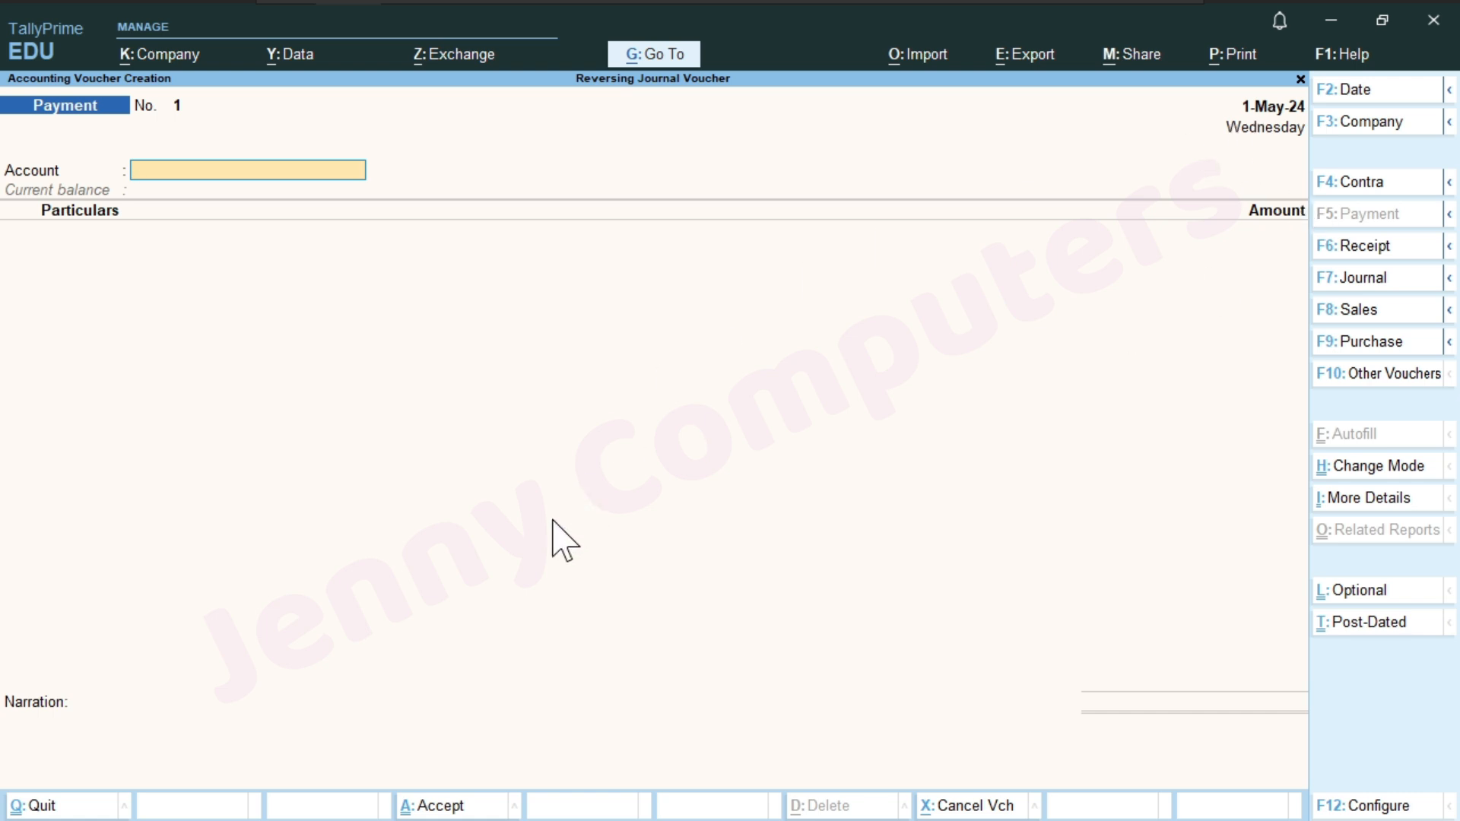
Step: Change to a Sales voucher with Cash as the party account, accepting the default dispatch and party details
key("F8")
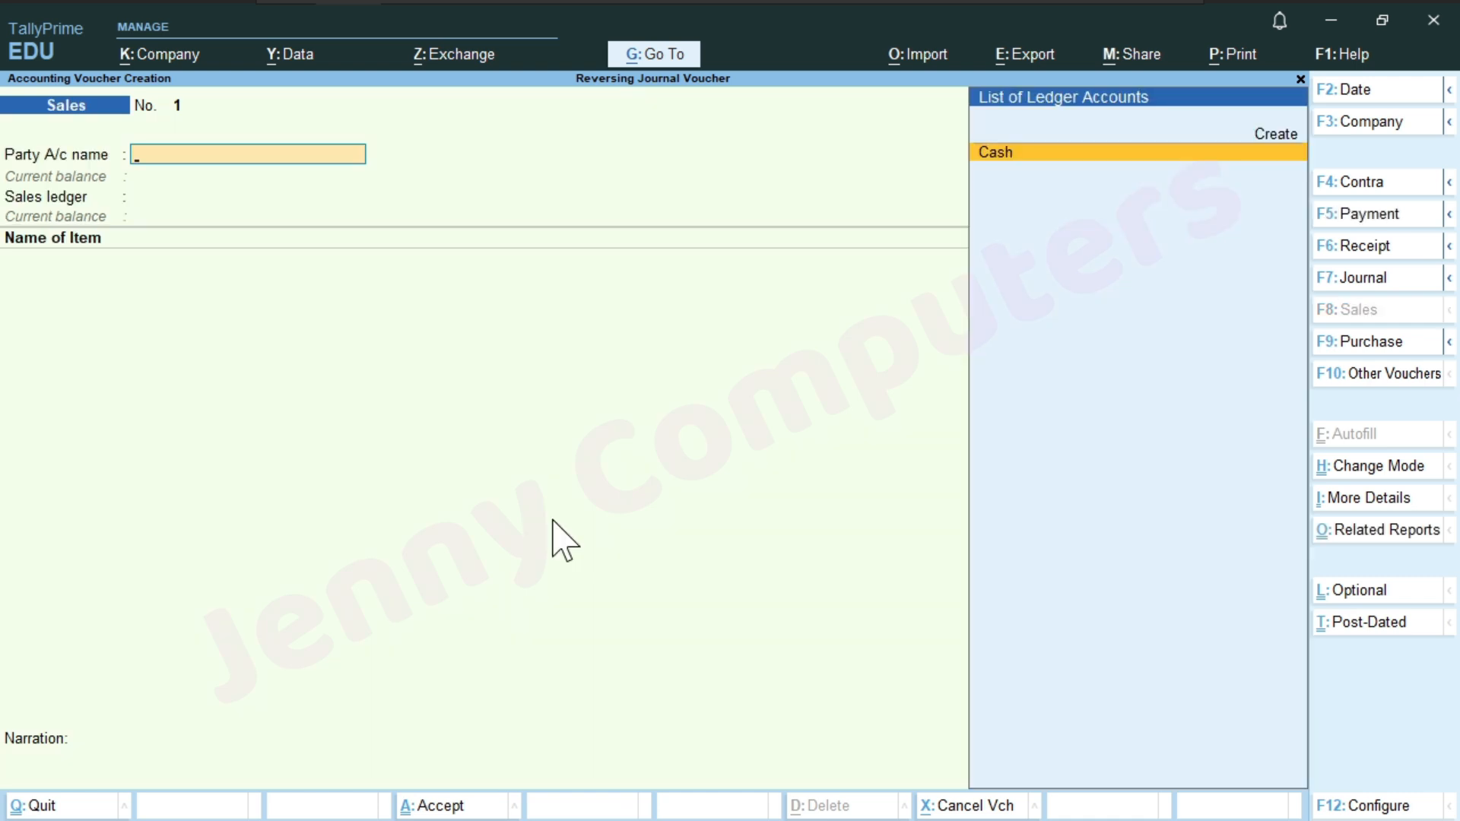
key("Return")
key("ctrl+a")
key("ctrl+a")
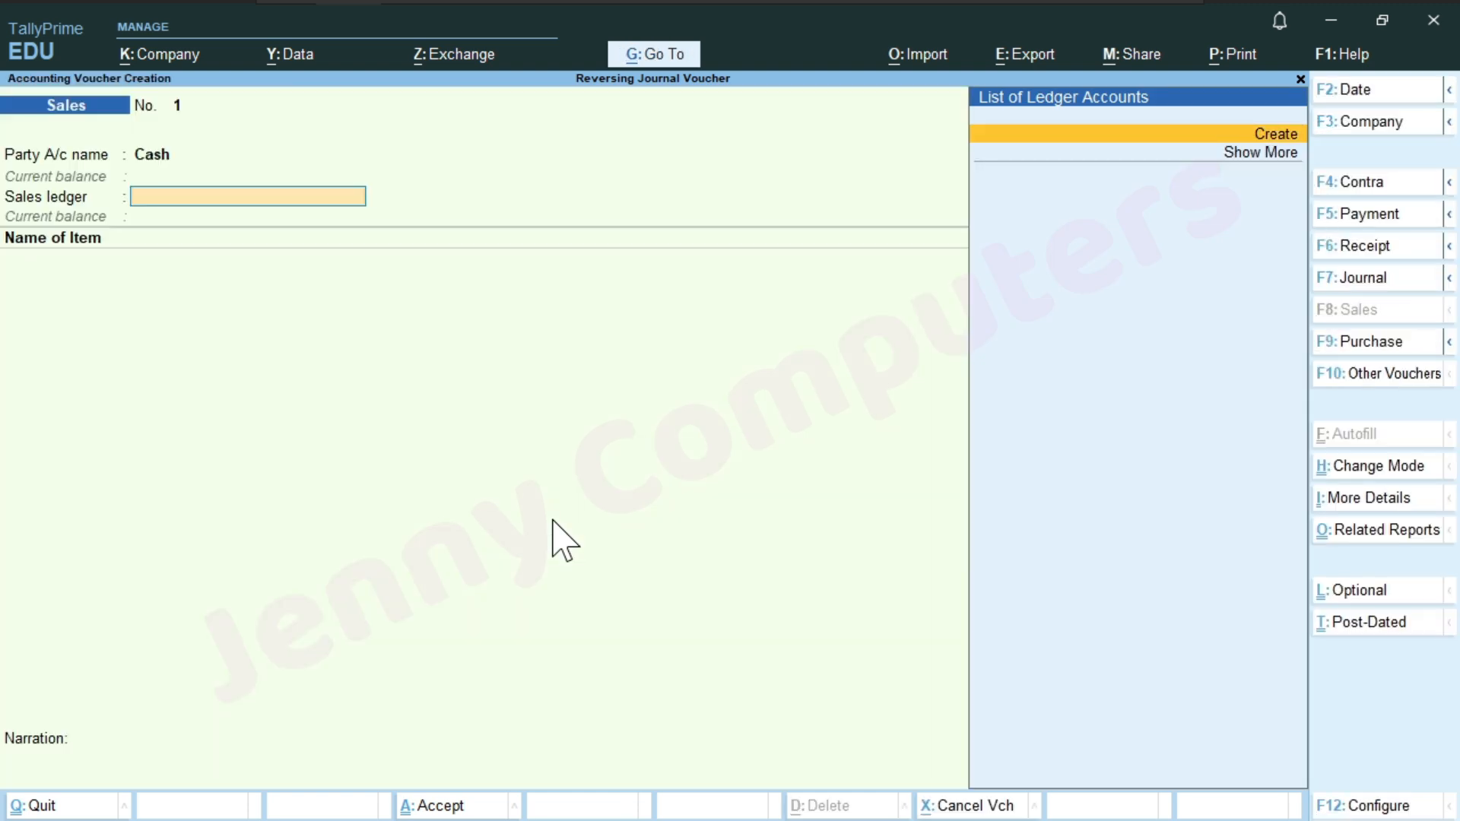
Step: Create a sales ledger named Sales Acc under Sales Accounts and use it in the voucher
key("Return")
type("S")
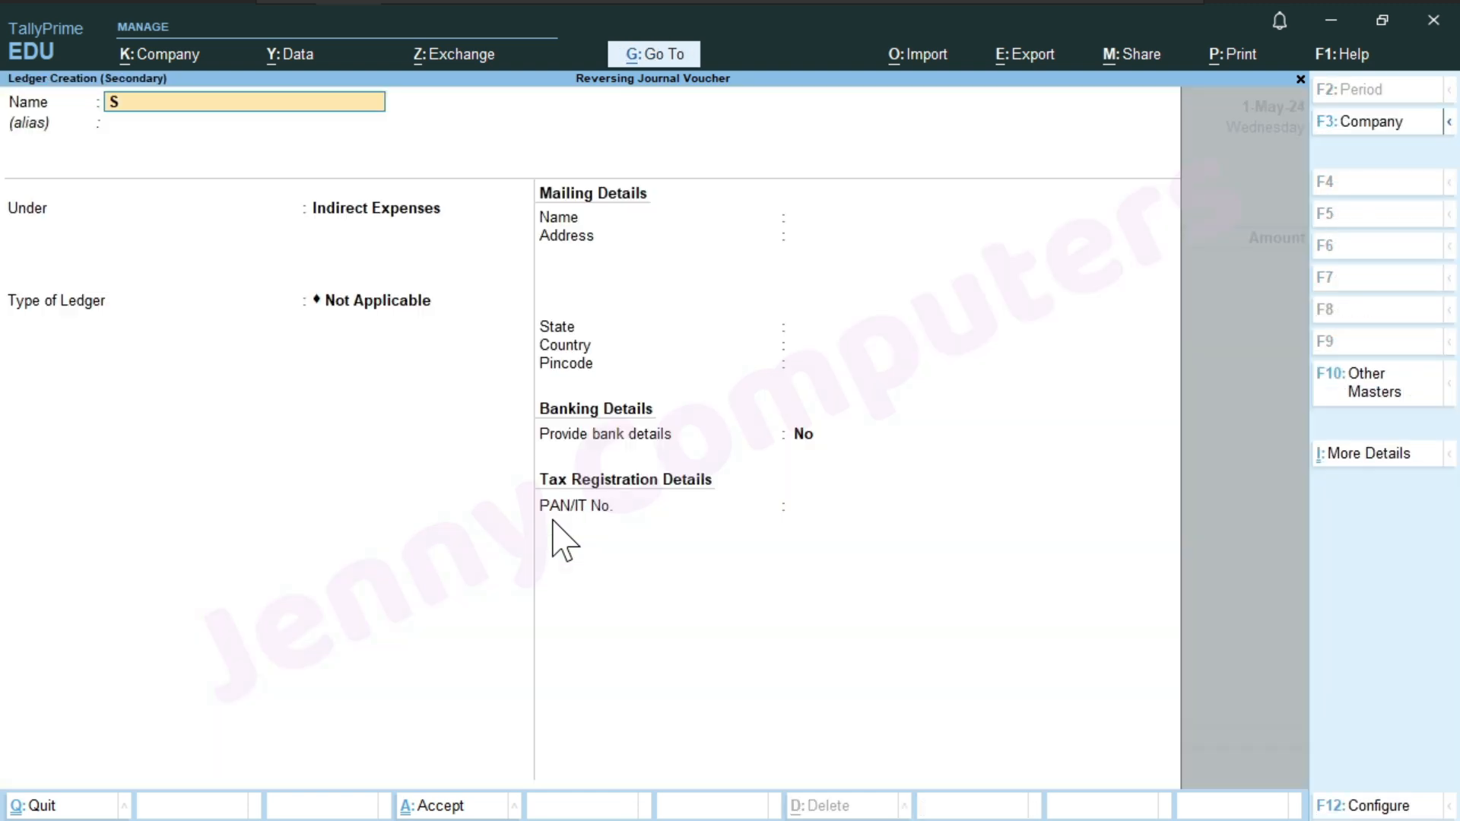
type("ales acc")
key("Return")
type("S")
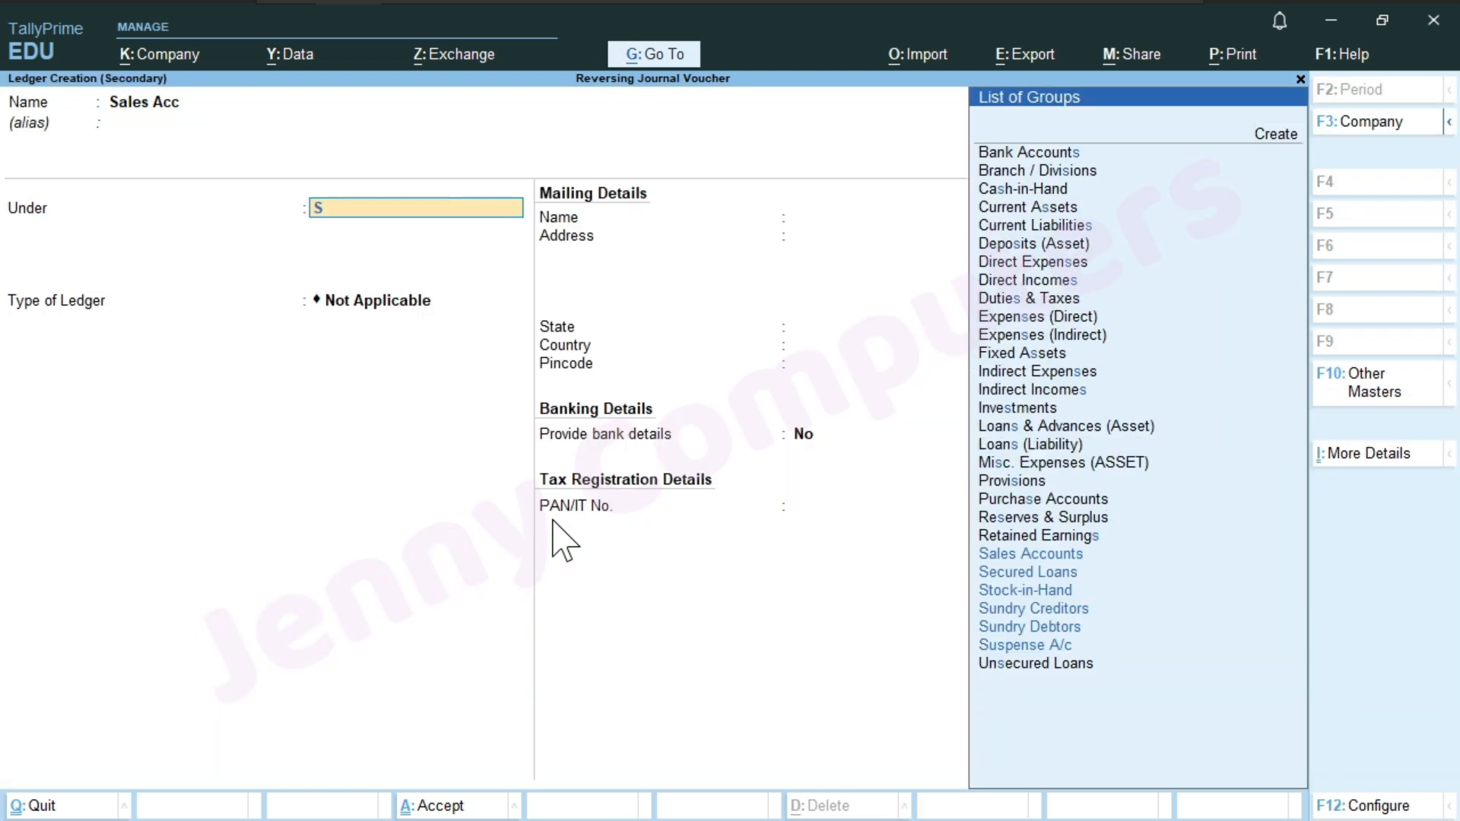
key("Return")
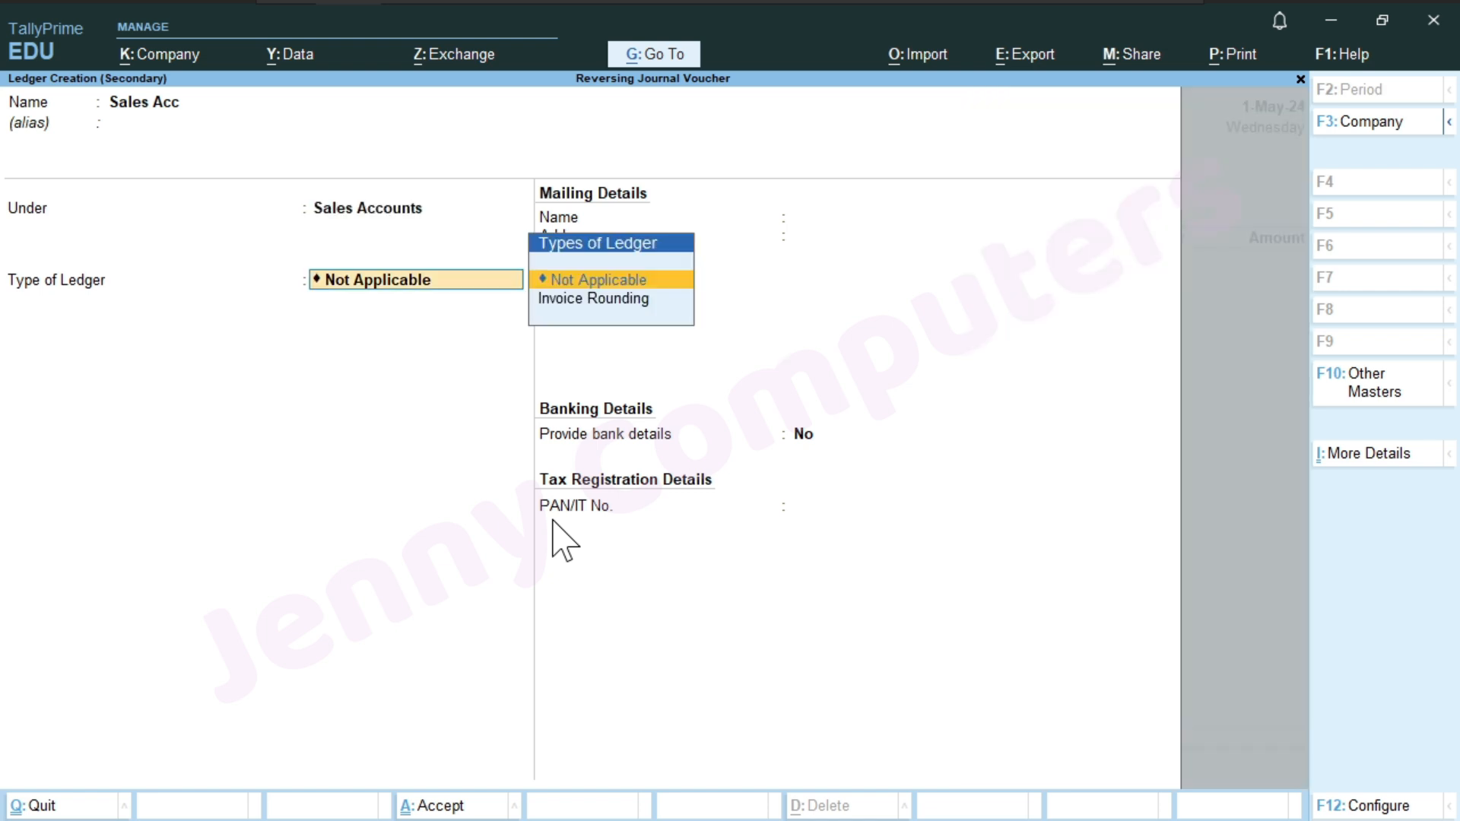
key("ctrl+a")
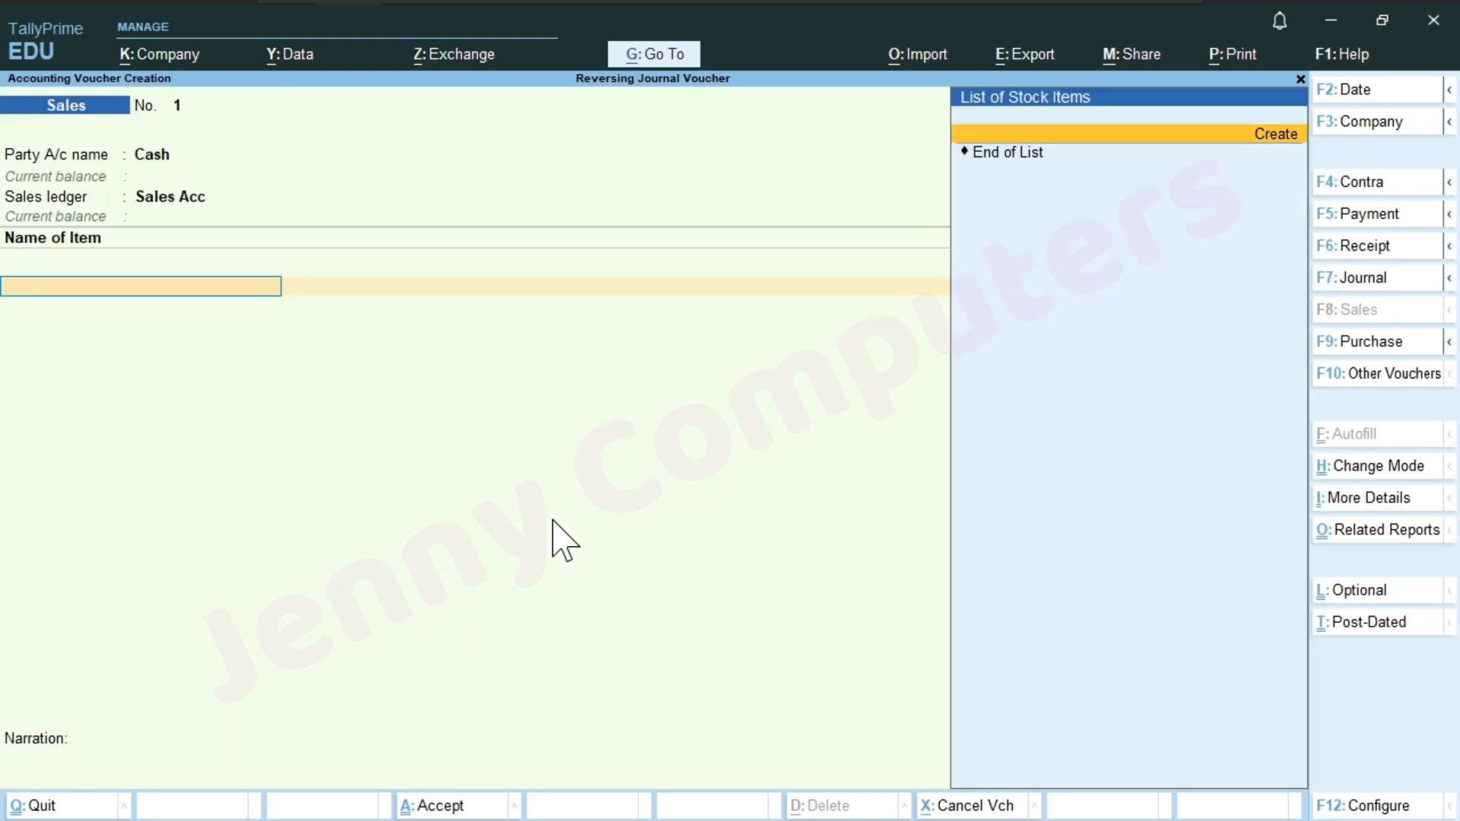
Step: Begin a new stock item named Sony Bravia under Primary with no category
key("alt+c")
type("Sony Bravia")
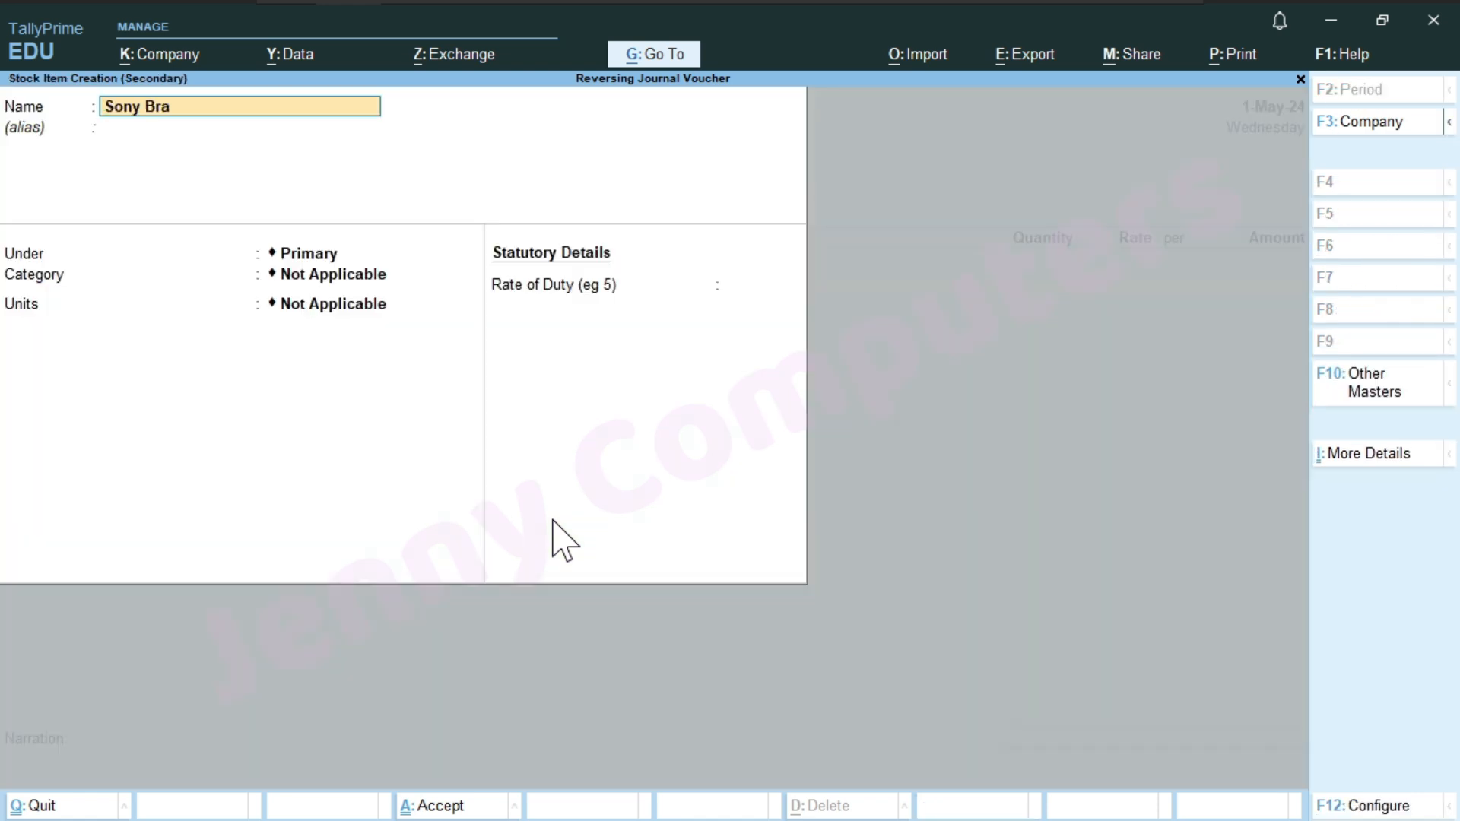
key("Return")
key("Return")
key("Return")
key("Return")
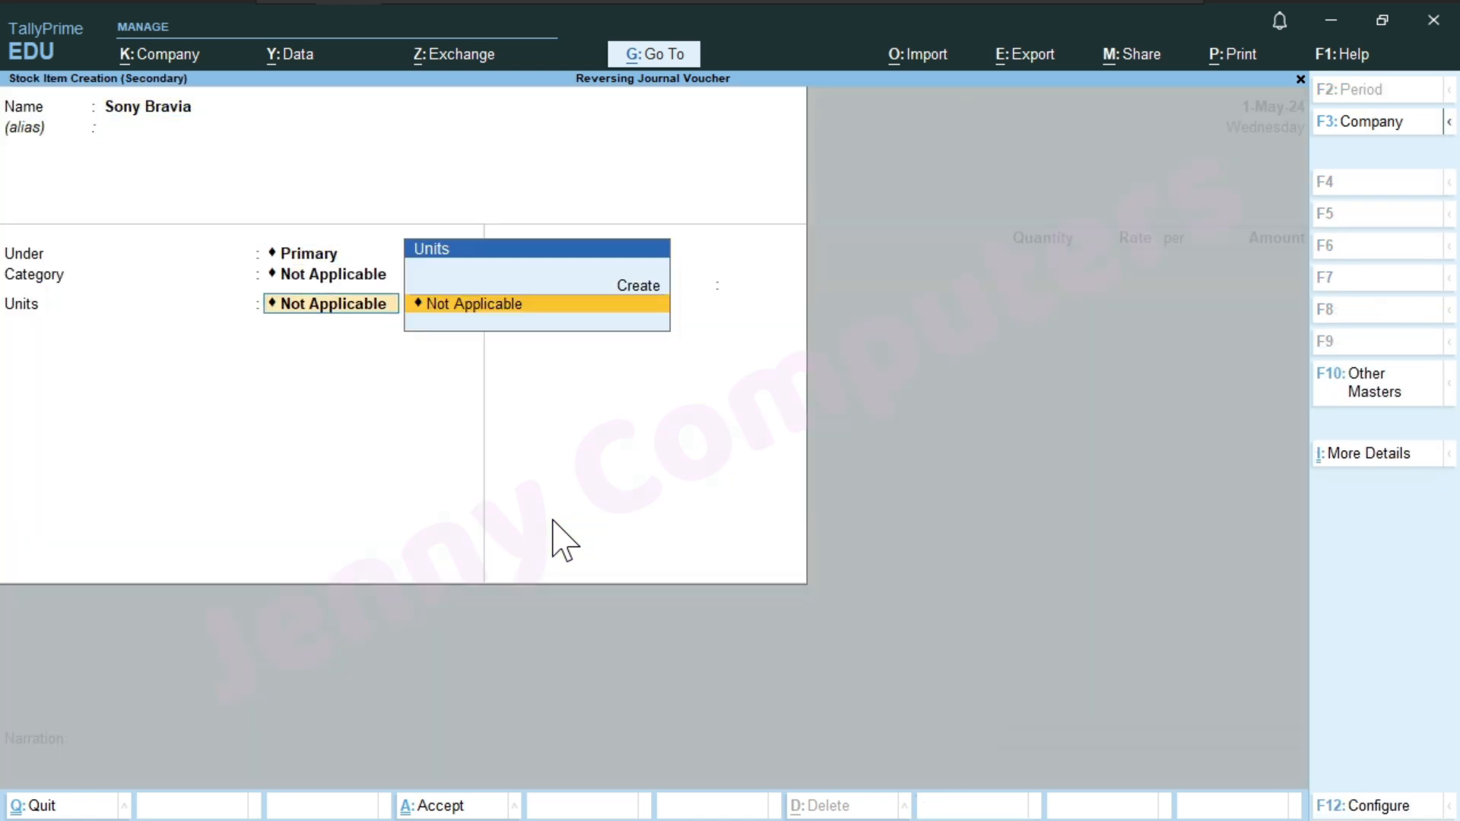
Step: Create the unit nos for the Sony Bravia item and save the item without components
key("alt+c")
type("nos")
key("Return")
key("Return")
key("Return")
key("y")
key("Return")
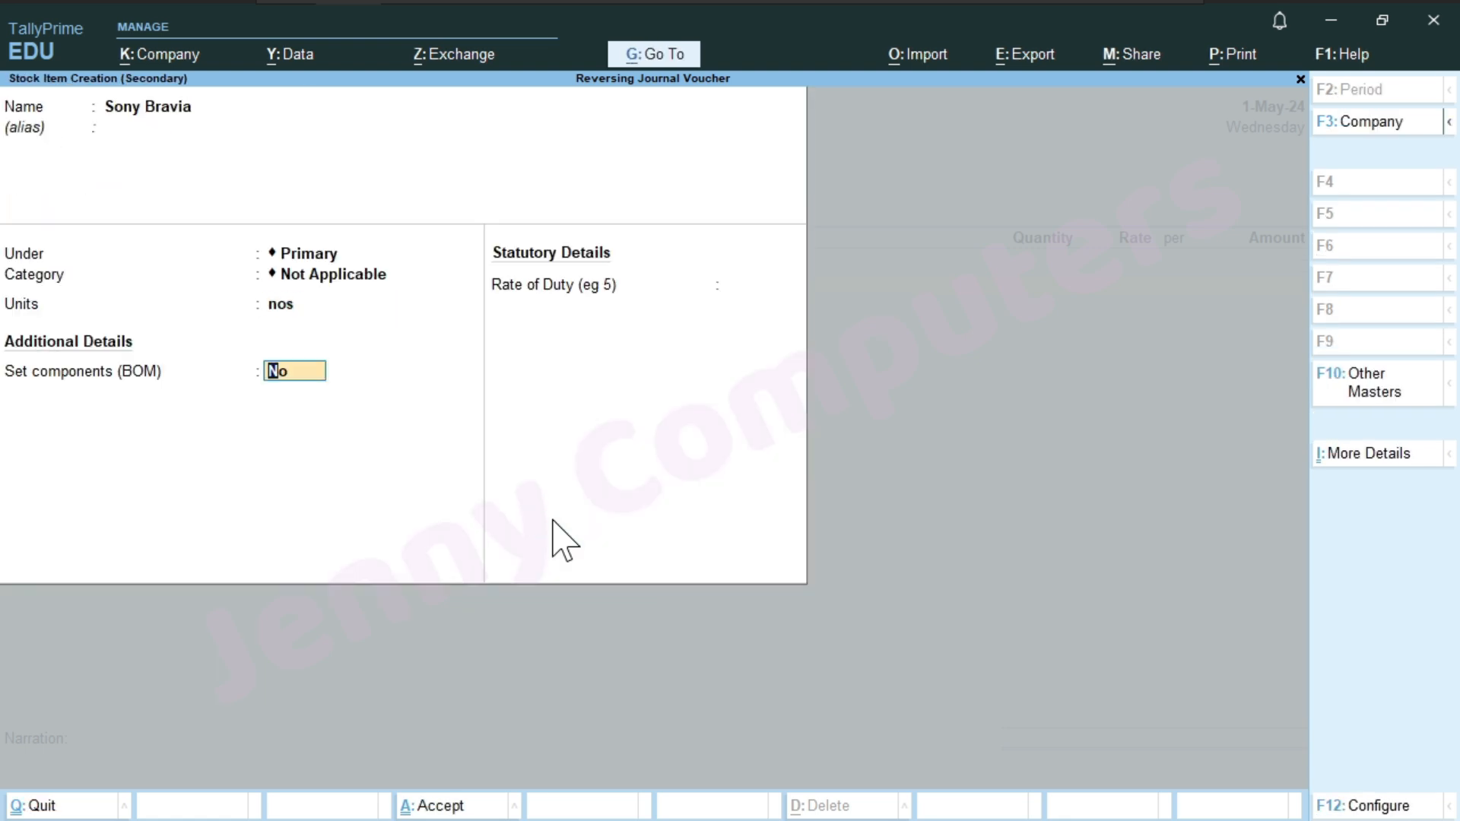
key("Return")
key("Return")
key("y")
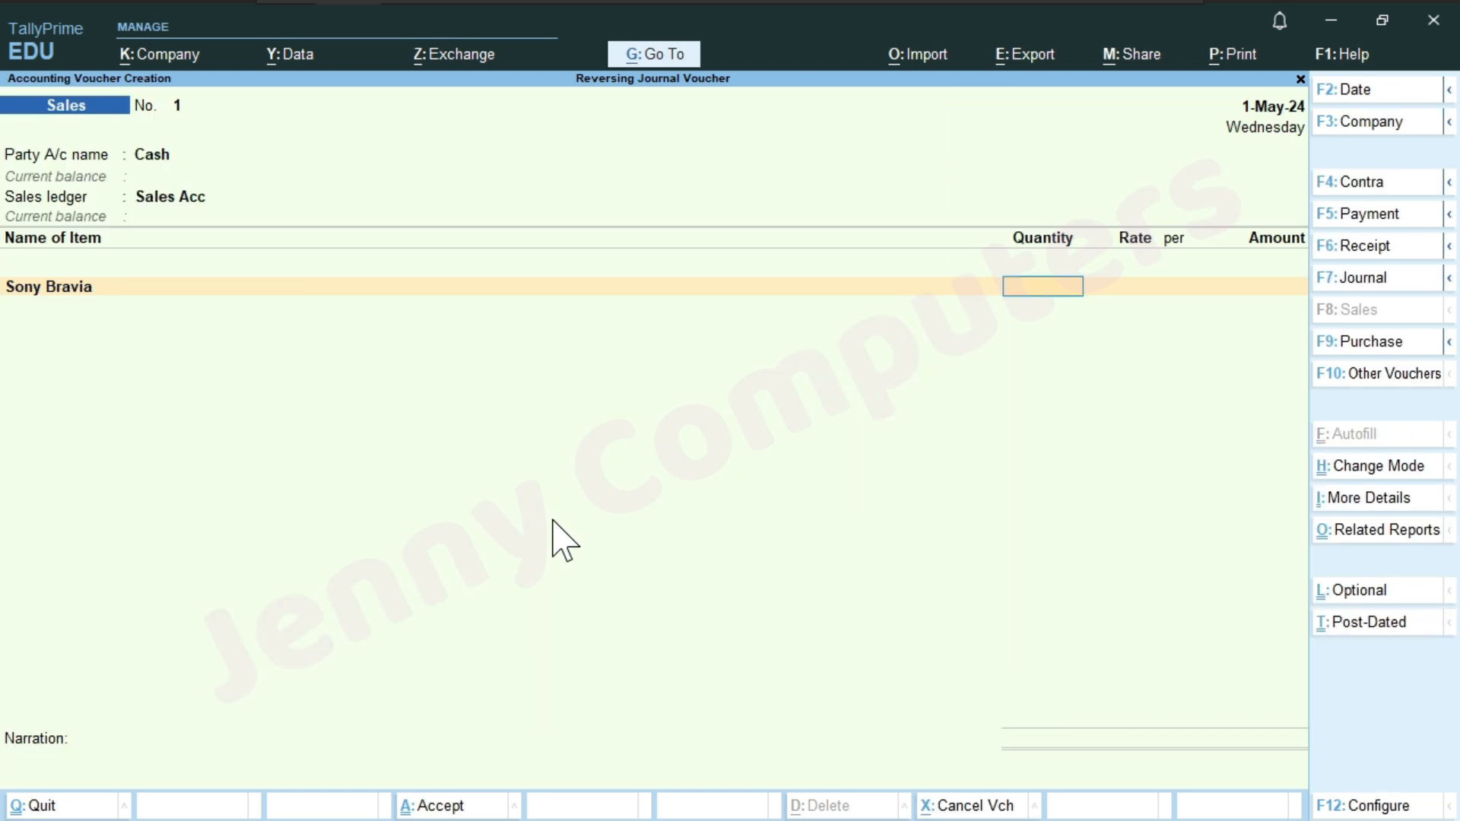
Step: Enter 1 nos of Sony Bravia at a rate of 15,000 and save the Sales voucher without a narration
type("1")
key("Return")
key("Return")
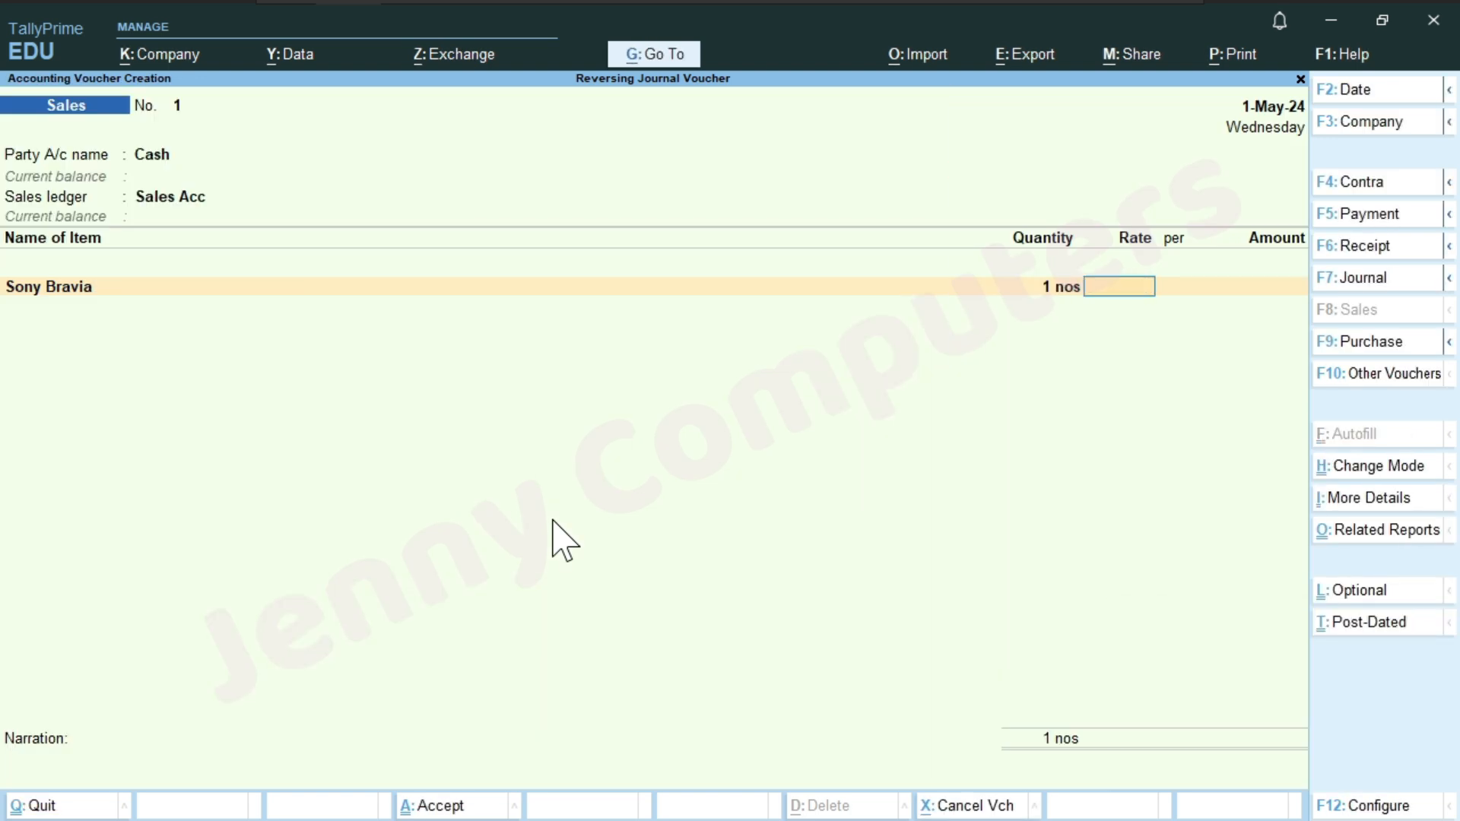
type("15000")
key("Return")
key("Return")
key("Return")
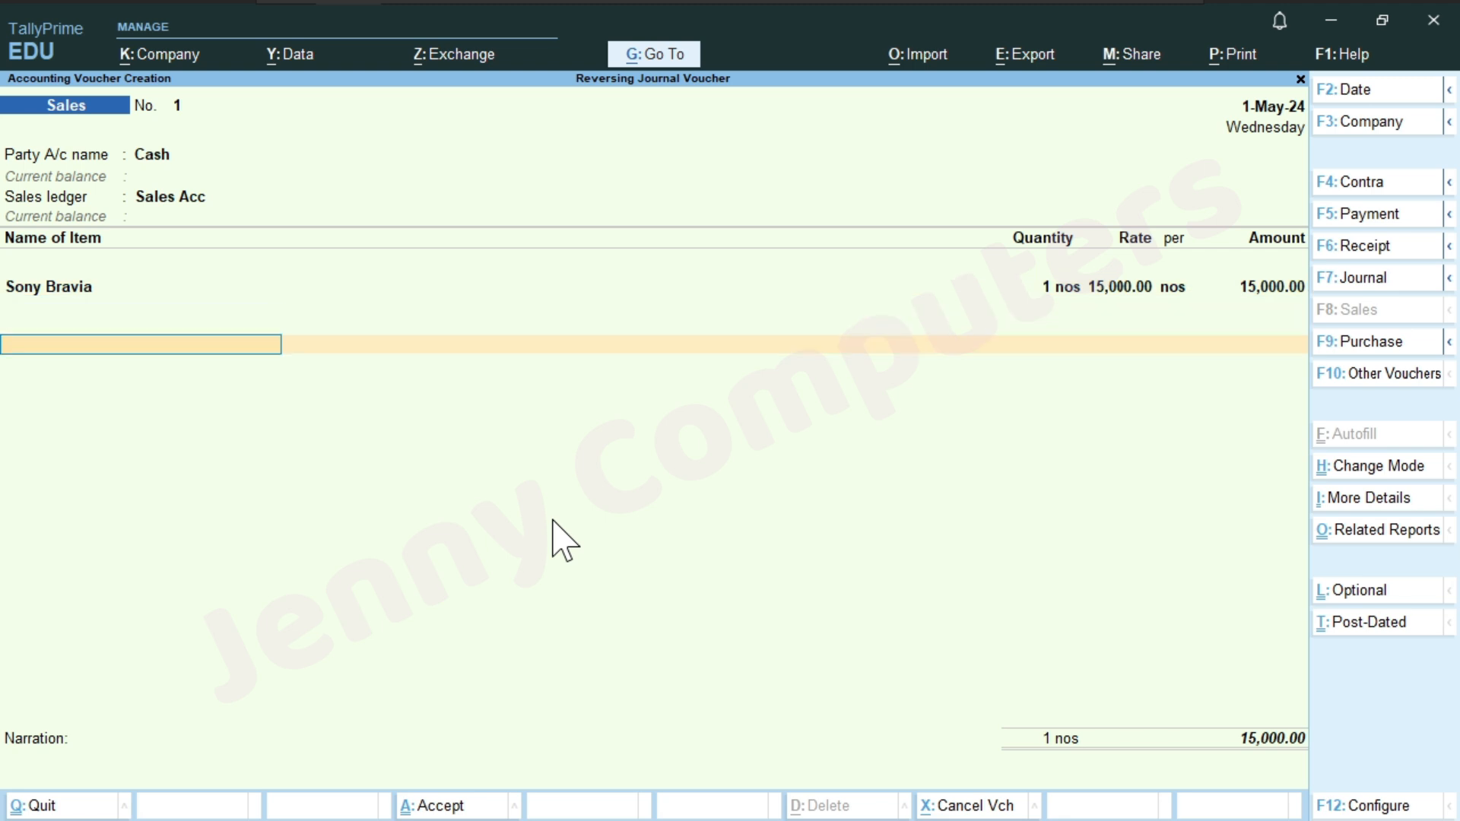
key("Return")
key("Return")
key("Return")
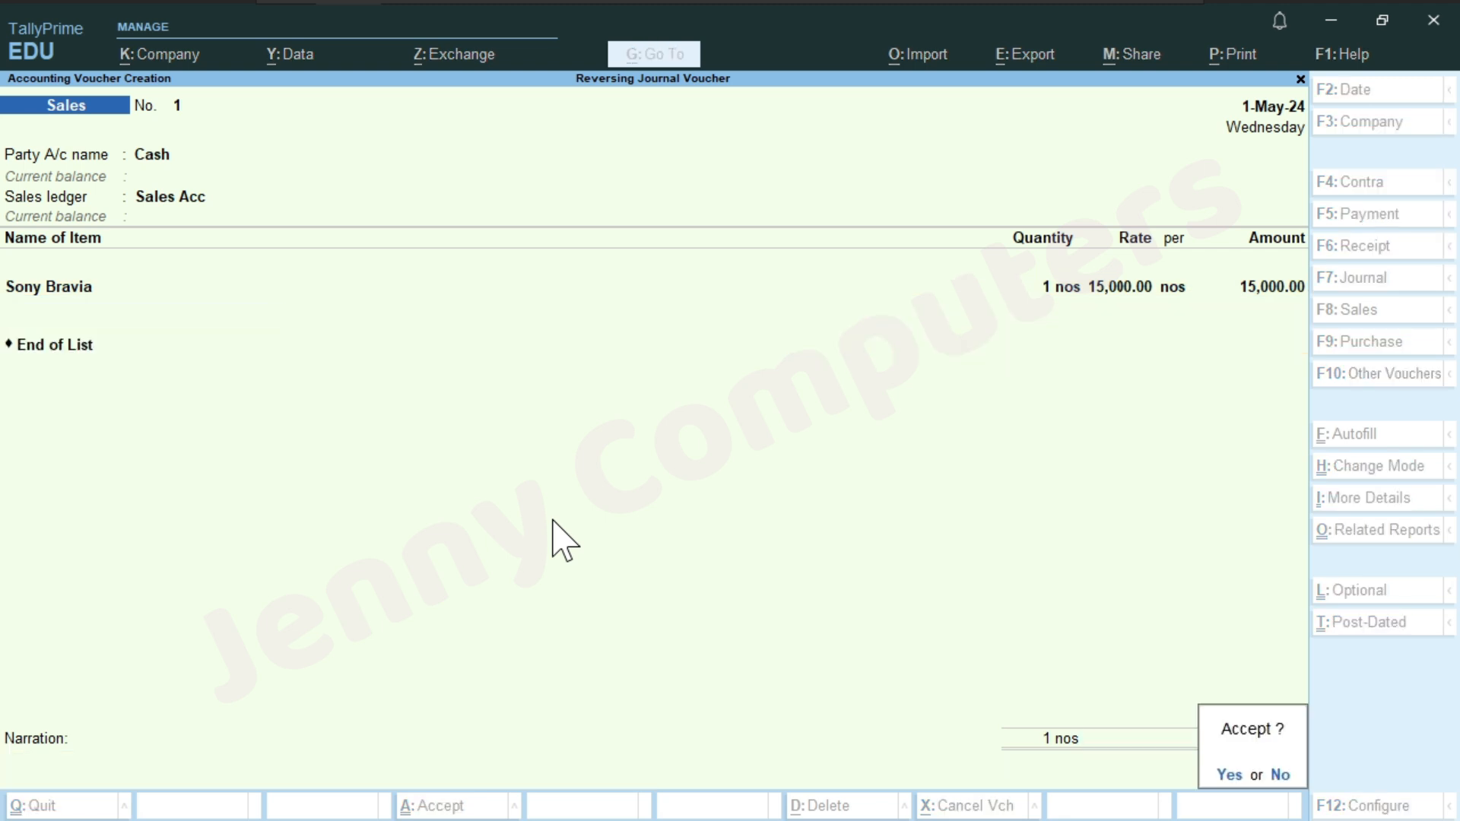
key("Return")
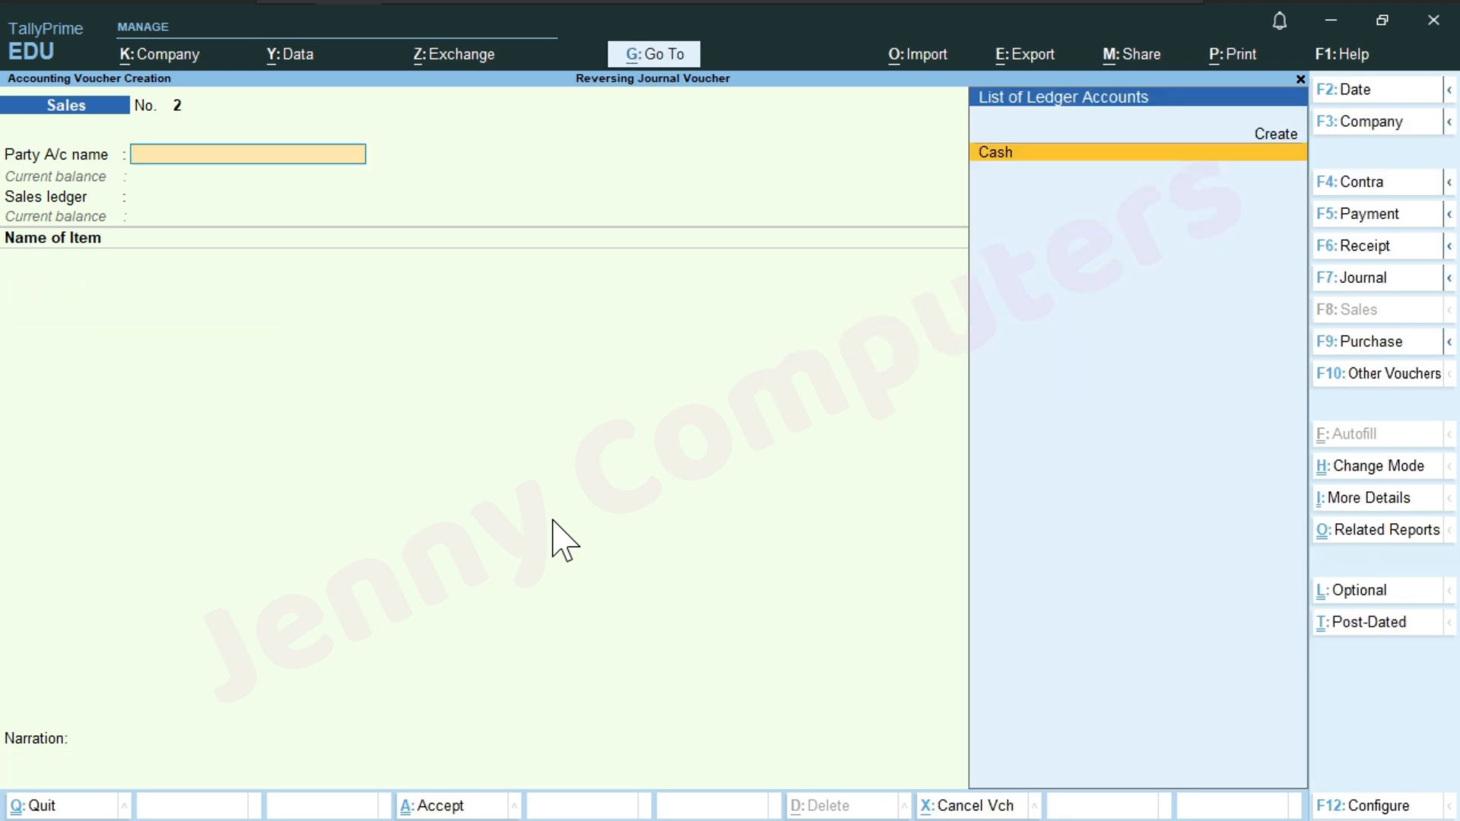
Step: Leave voucher entry and check the Balance Sheet for the effect of the cash sale
key("Escape")
key("Down")
key("Down")
key("Down")
key("Down")
key("Up")
key("Return")
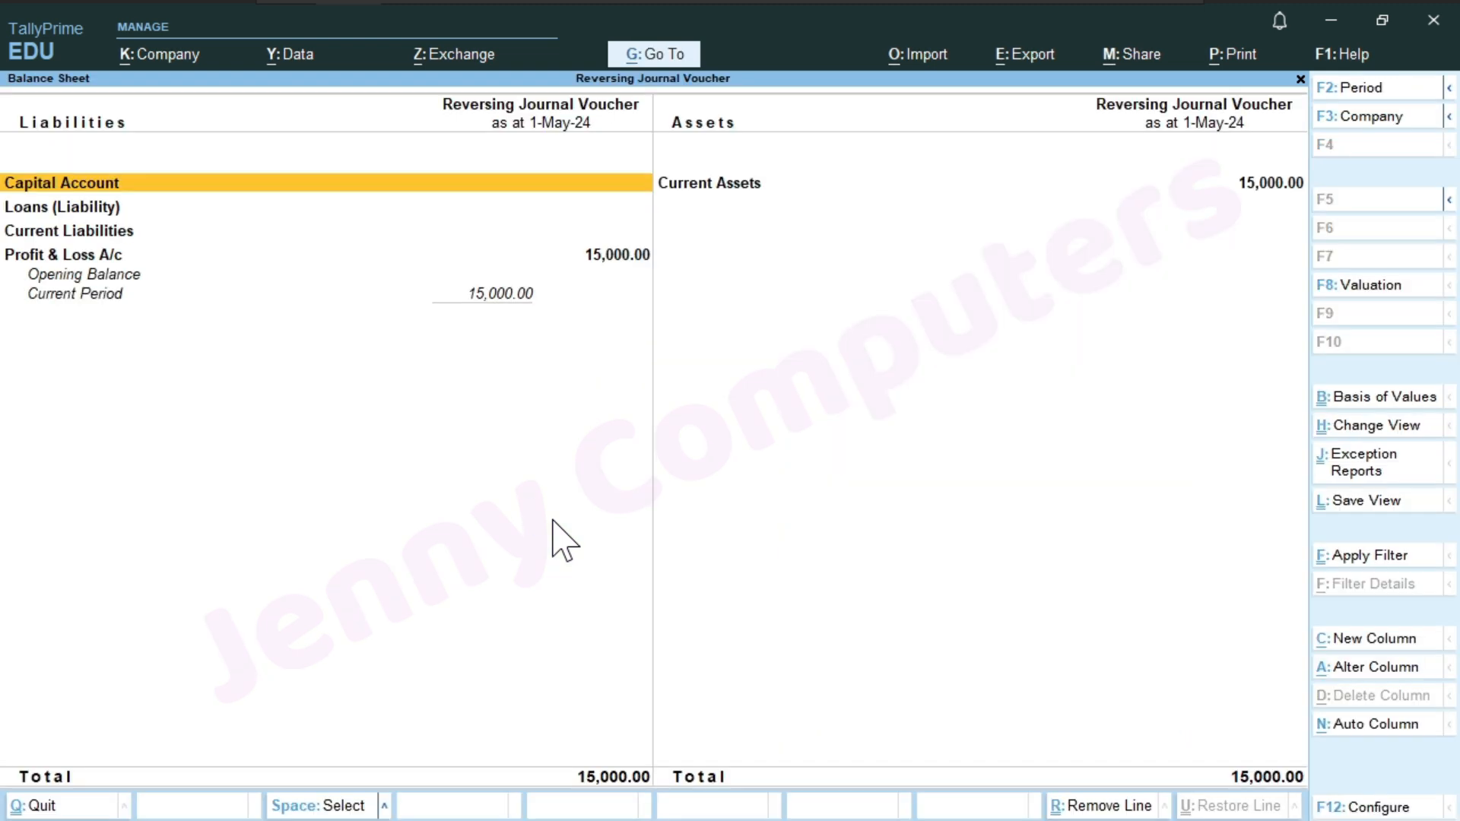
Step: Check the Profit & Loss A/c report for the effect of the cash sale
key("Escape")
key("Down")
key("Return")
key("alt")
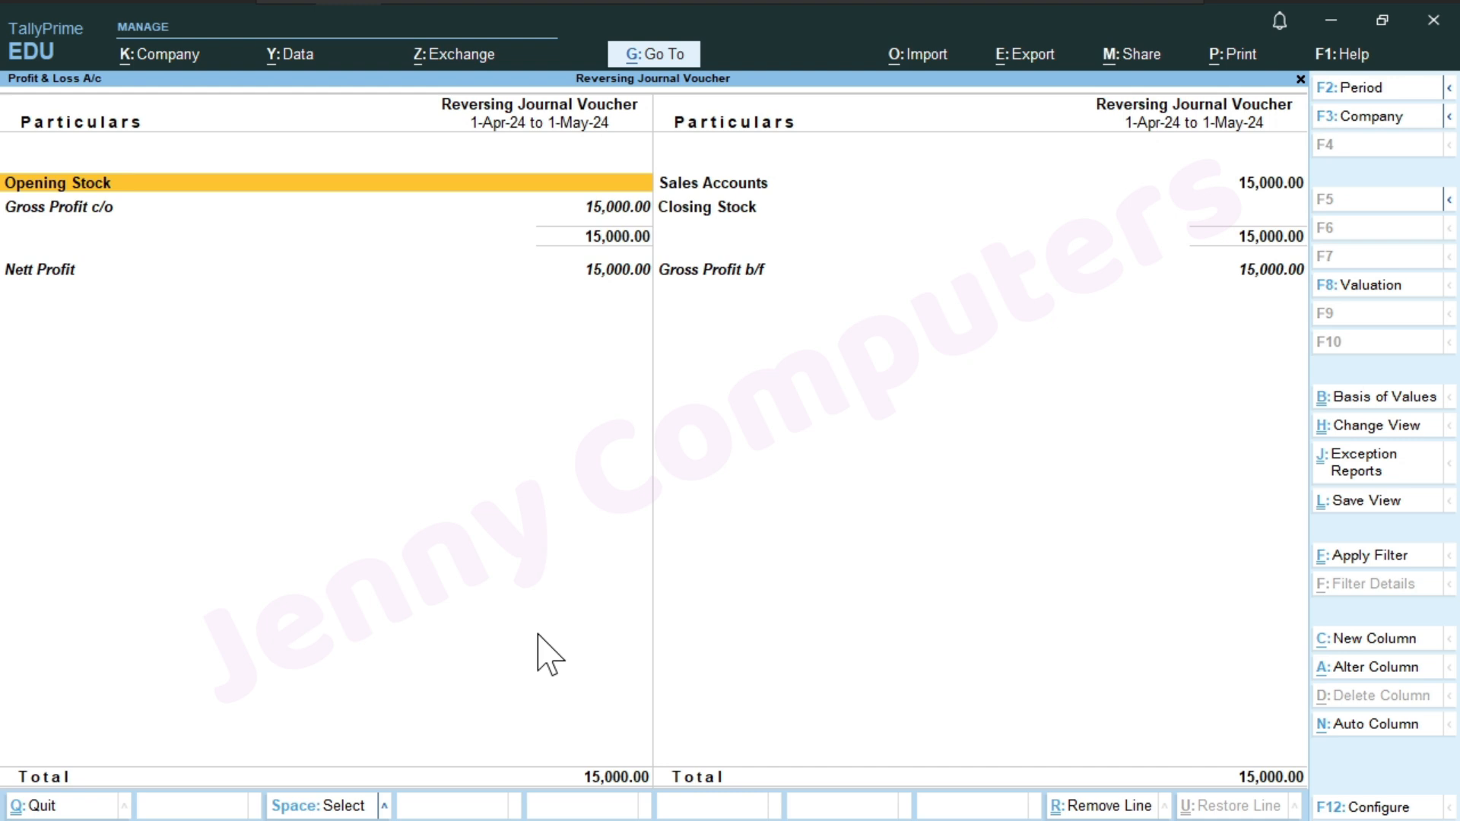
key("Escape")
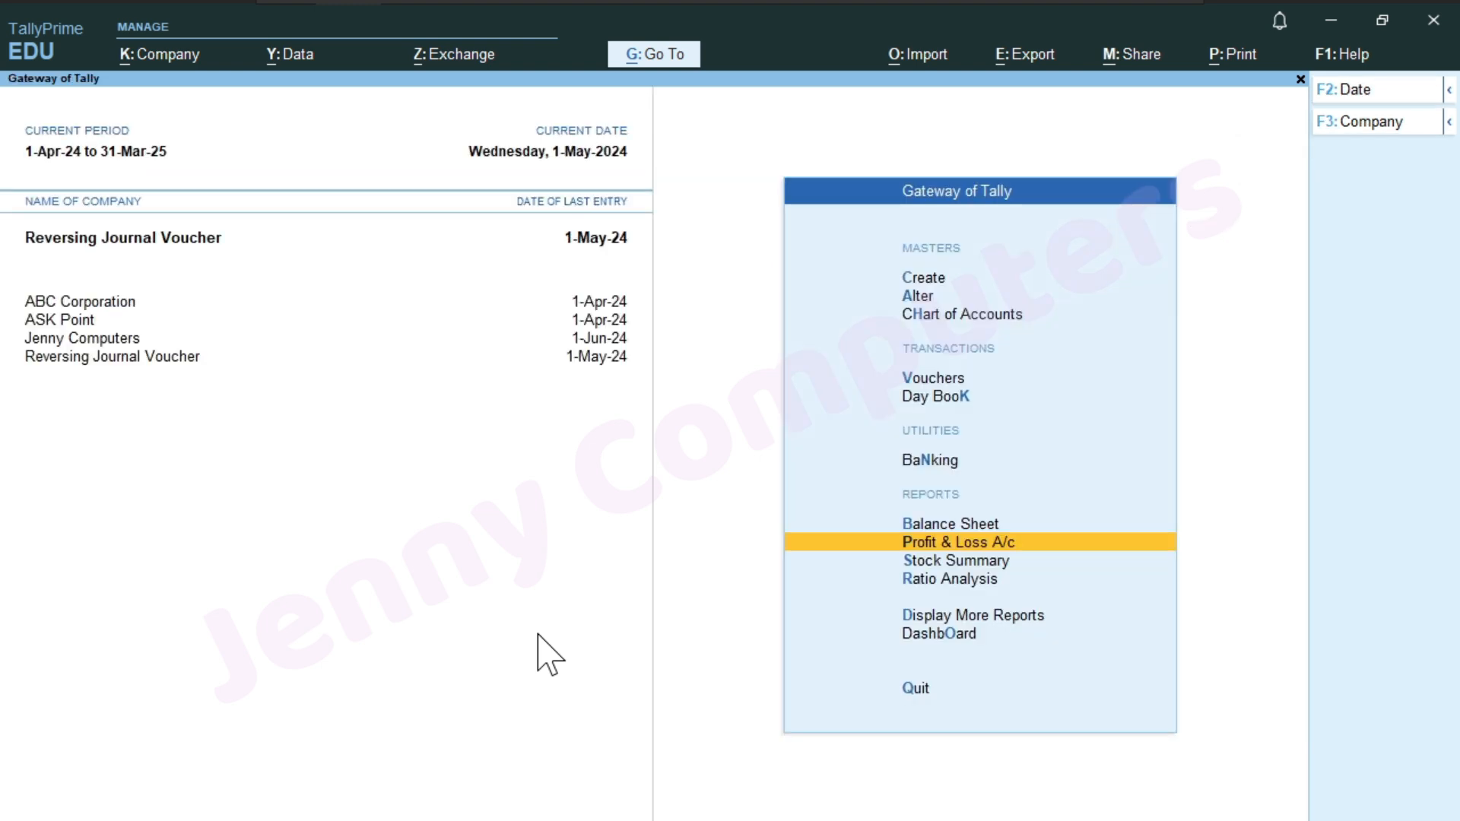
Step: Open a Payment voucher dated 1-Jun-24 with Cash as the account
key("Up")
key("Up")
key("Up")
key("Up")
key("Return")
key("F2")
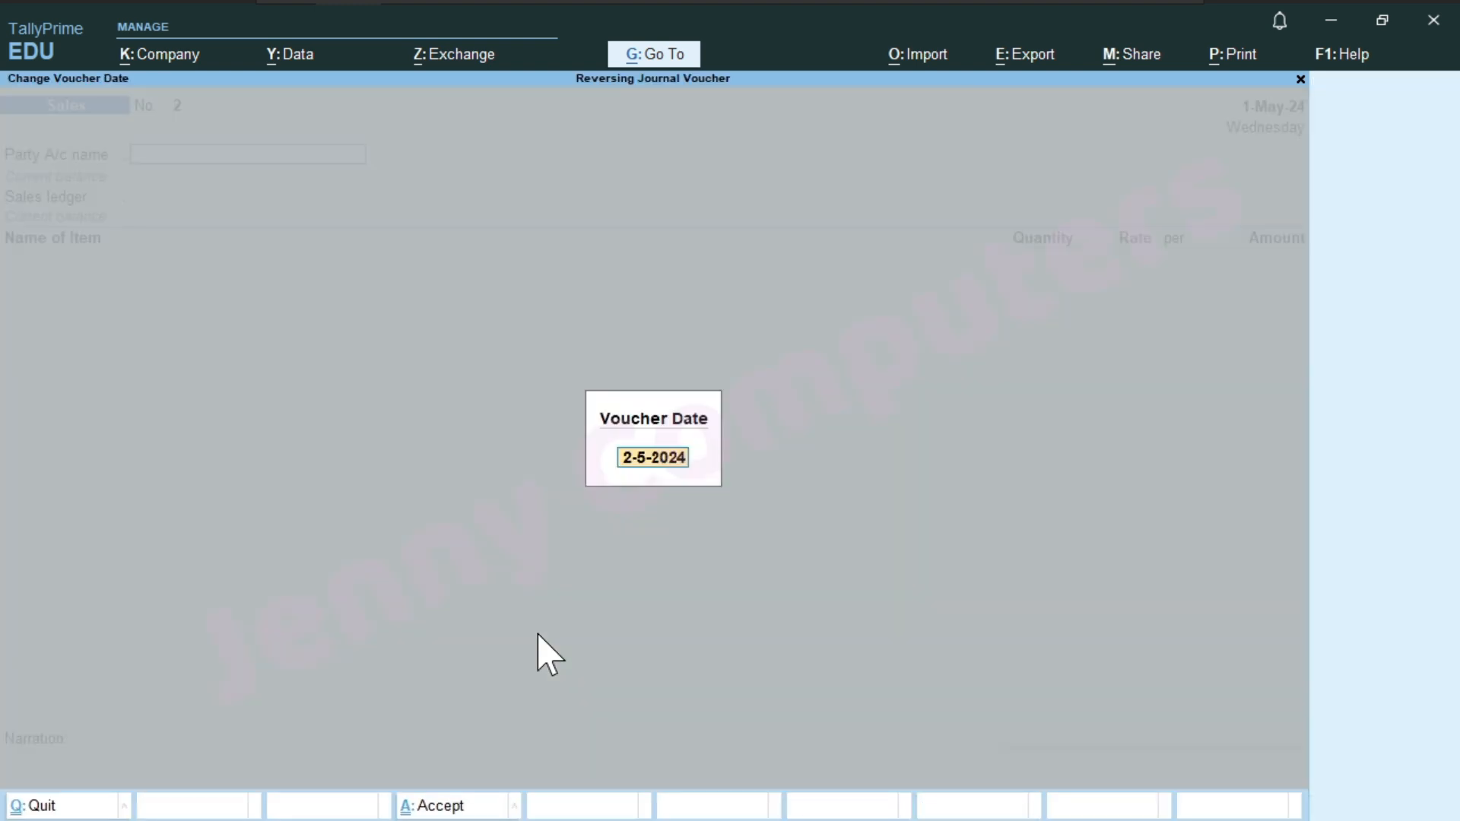
type("1.4")
key("Return")
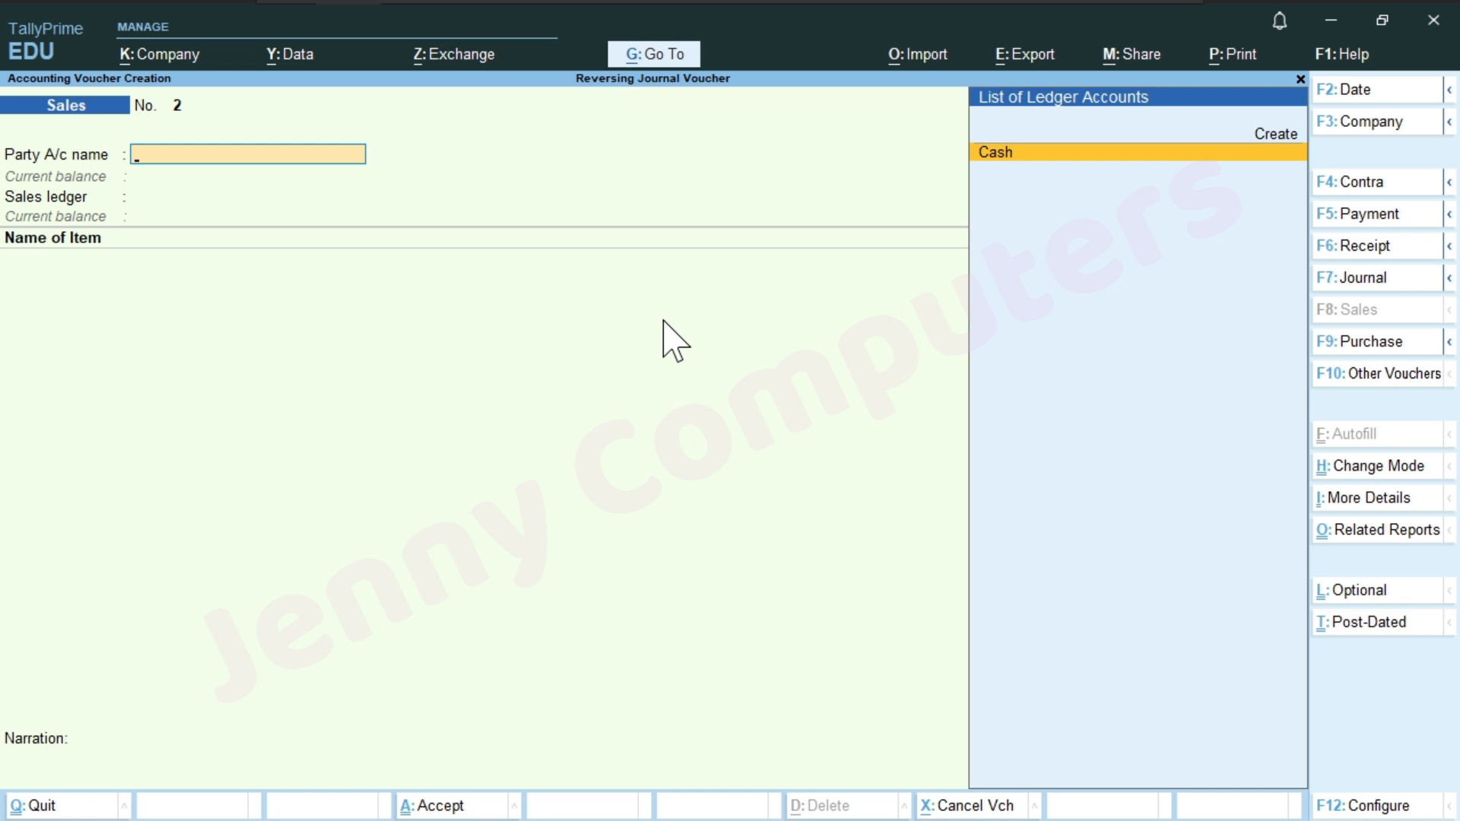
key("F5")
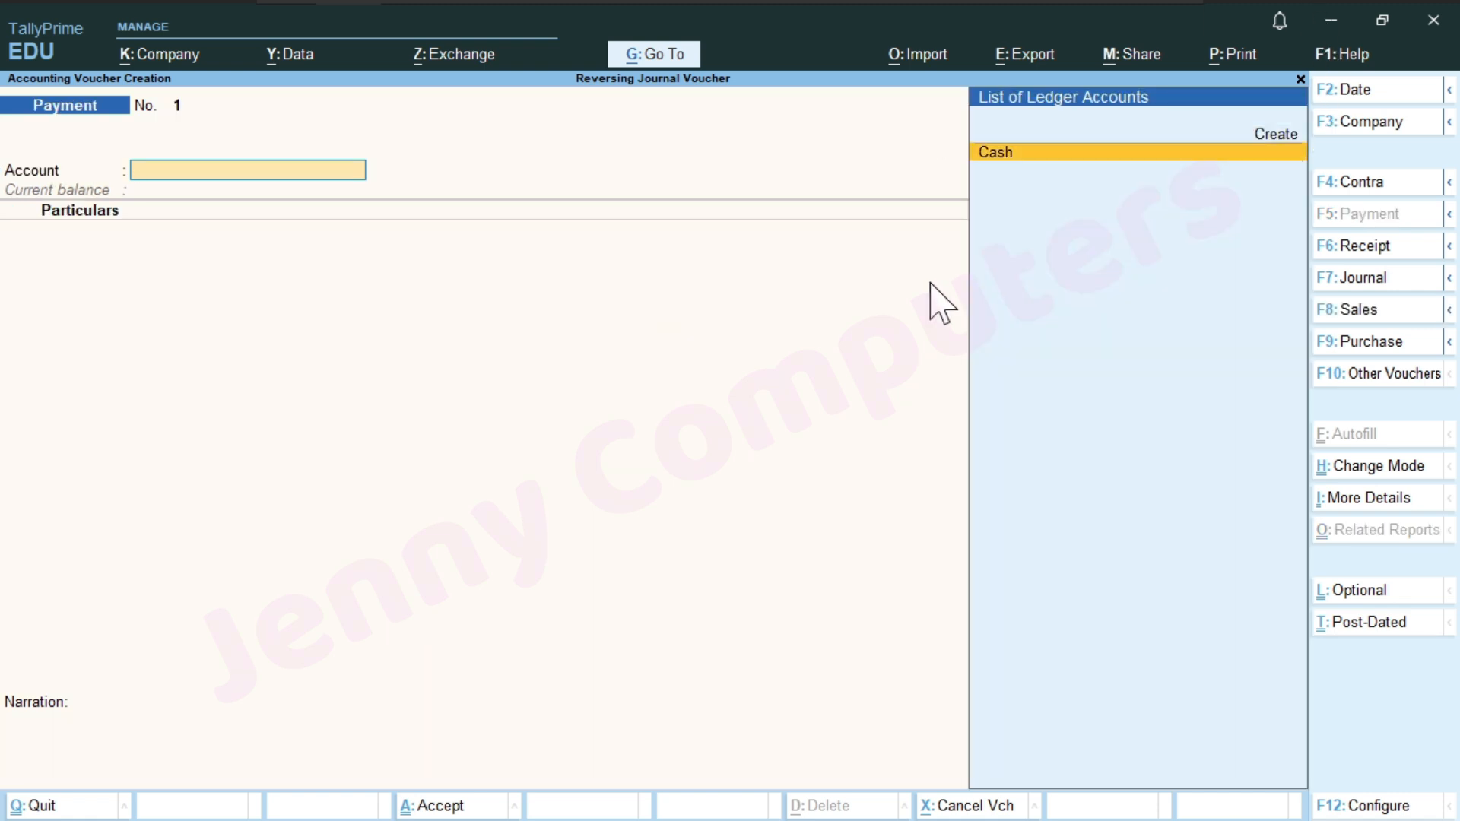
key("Return")
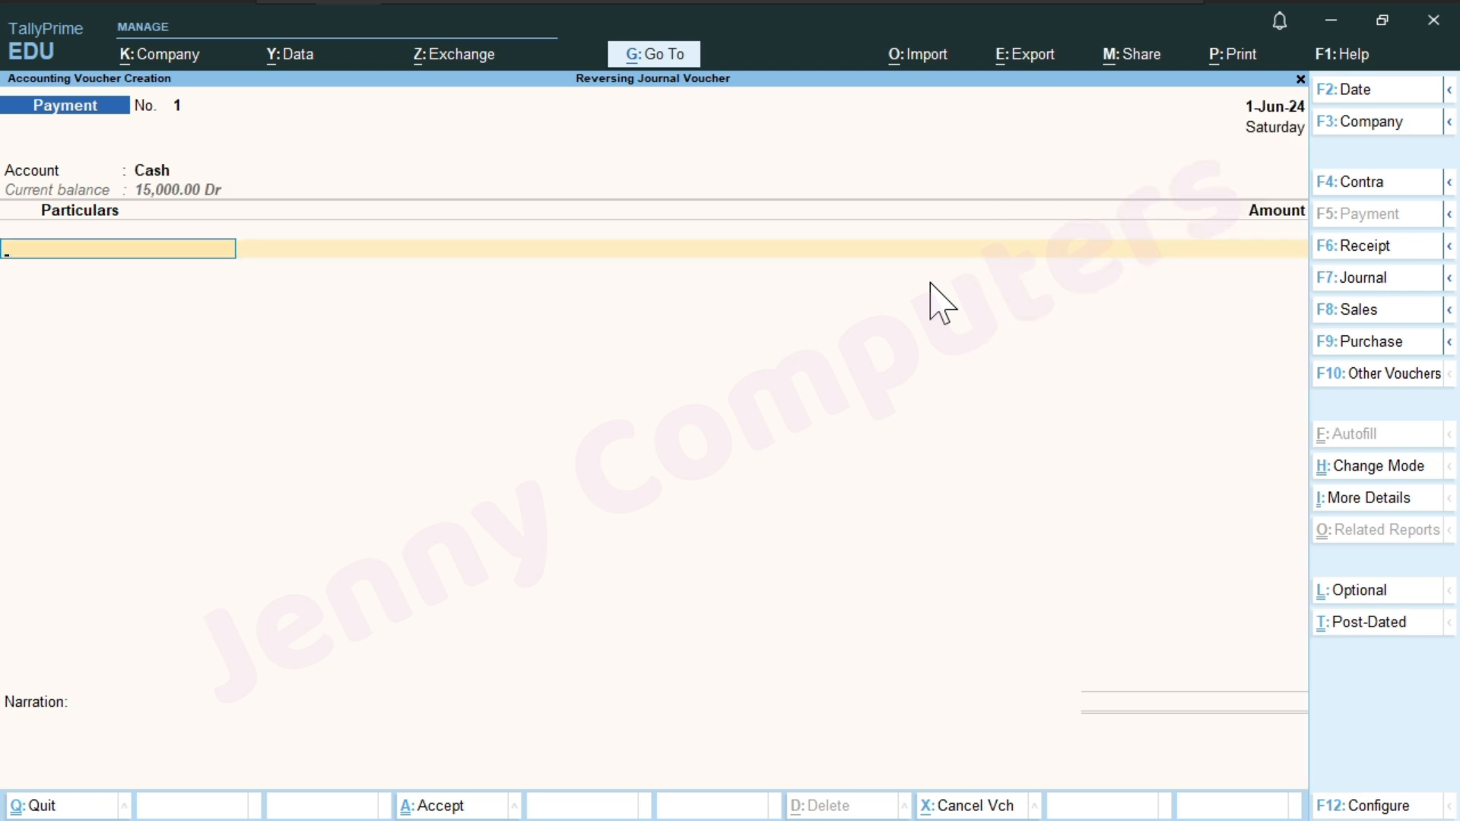
Step: Create an expense ledger named Salary Exp under Indirect Expenses from the payment particulars
key("alt+c")
type("Salary Exp")
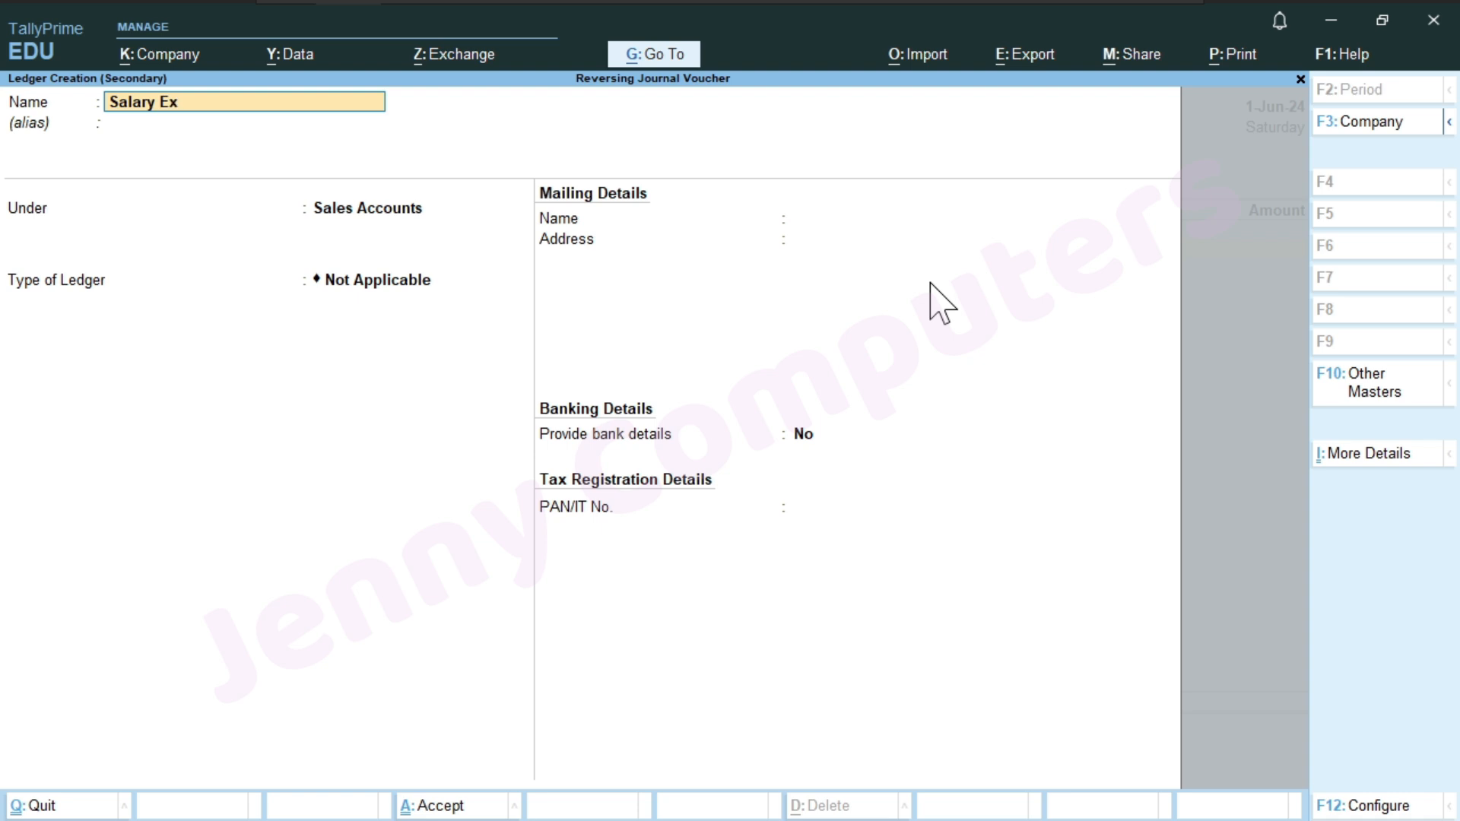
key("Return")
key("Return")
type("I")
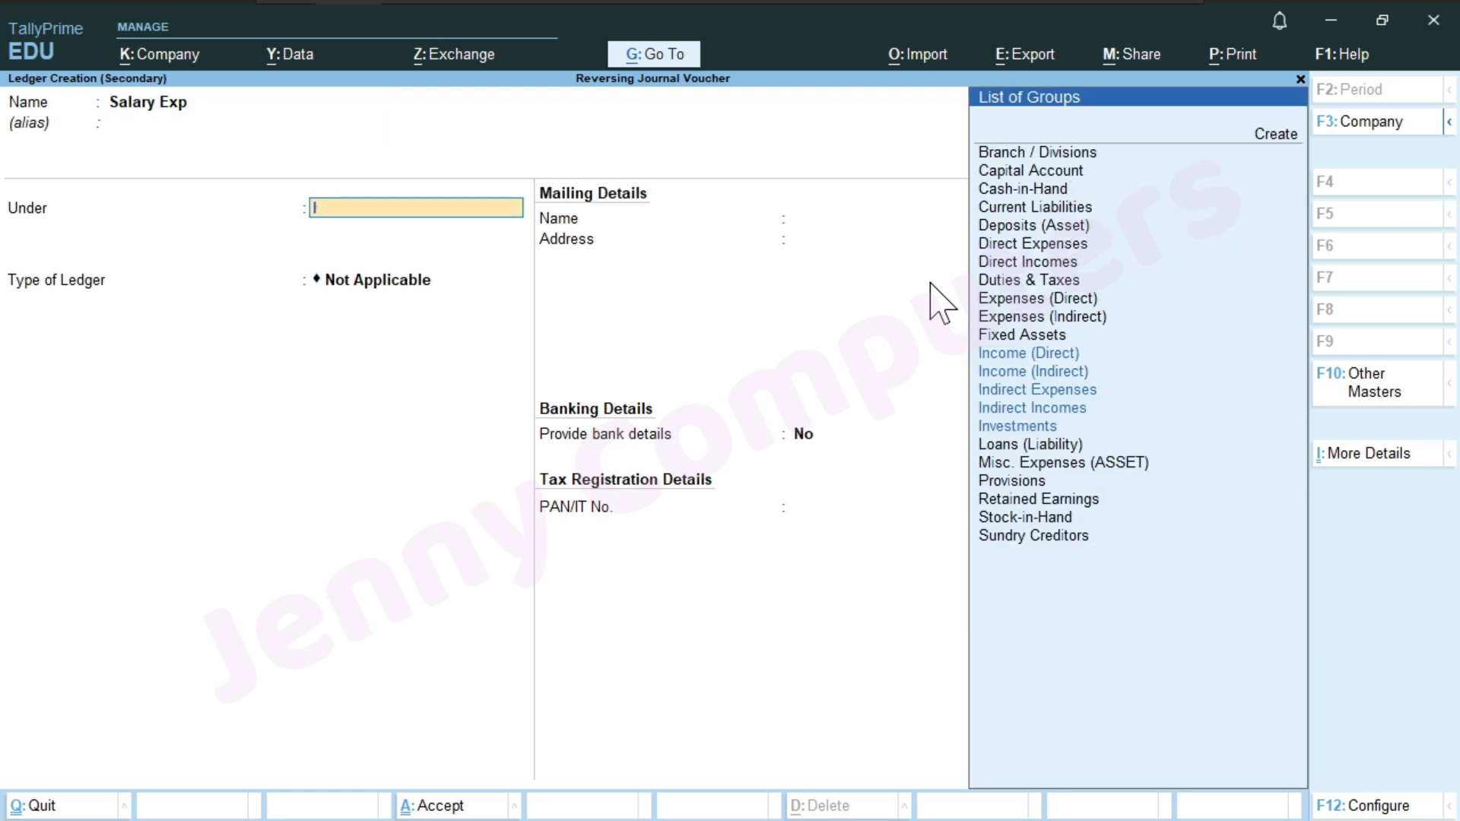
key("Down")
key("Down")
key("Down")
key("Return")
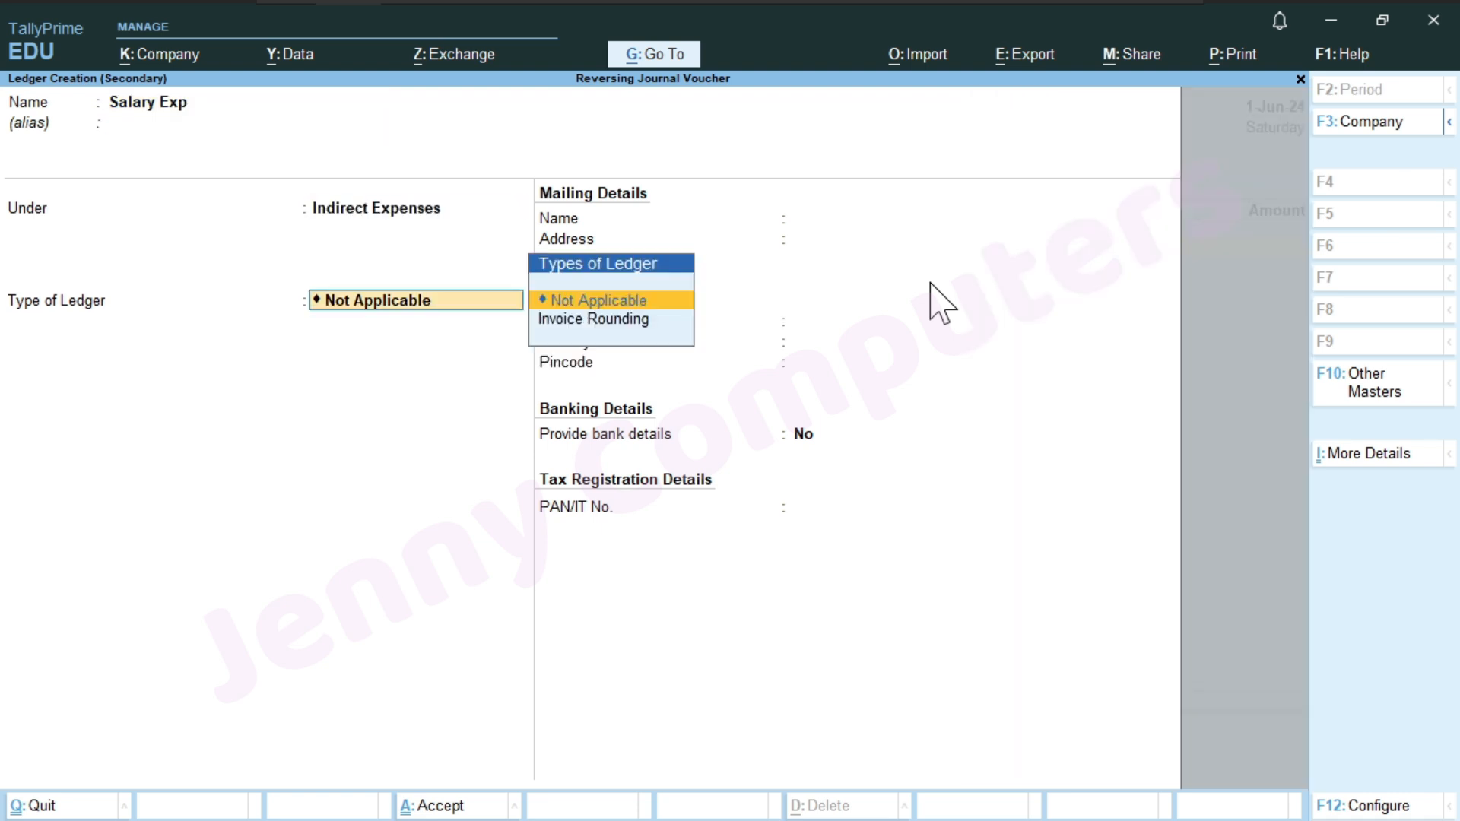
key("ctrl+a")
Step: Enter an amount of 3,000 for Salary Exp in the Payment voucher
key("Return")
type("3000")
key("Return")
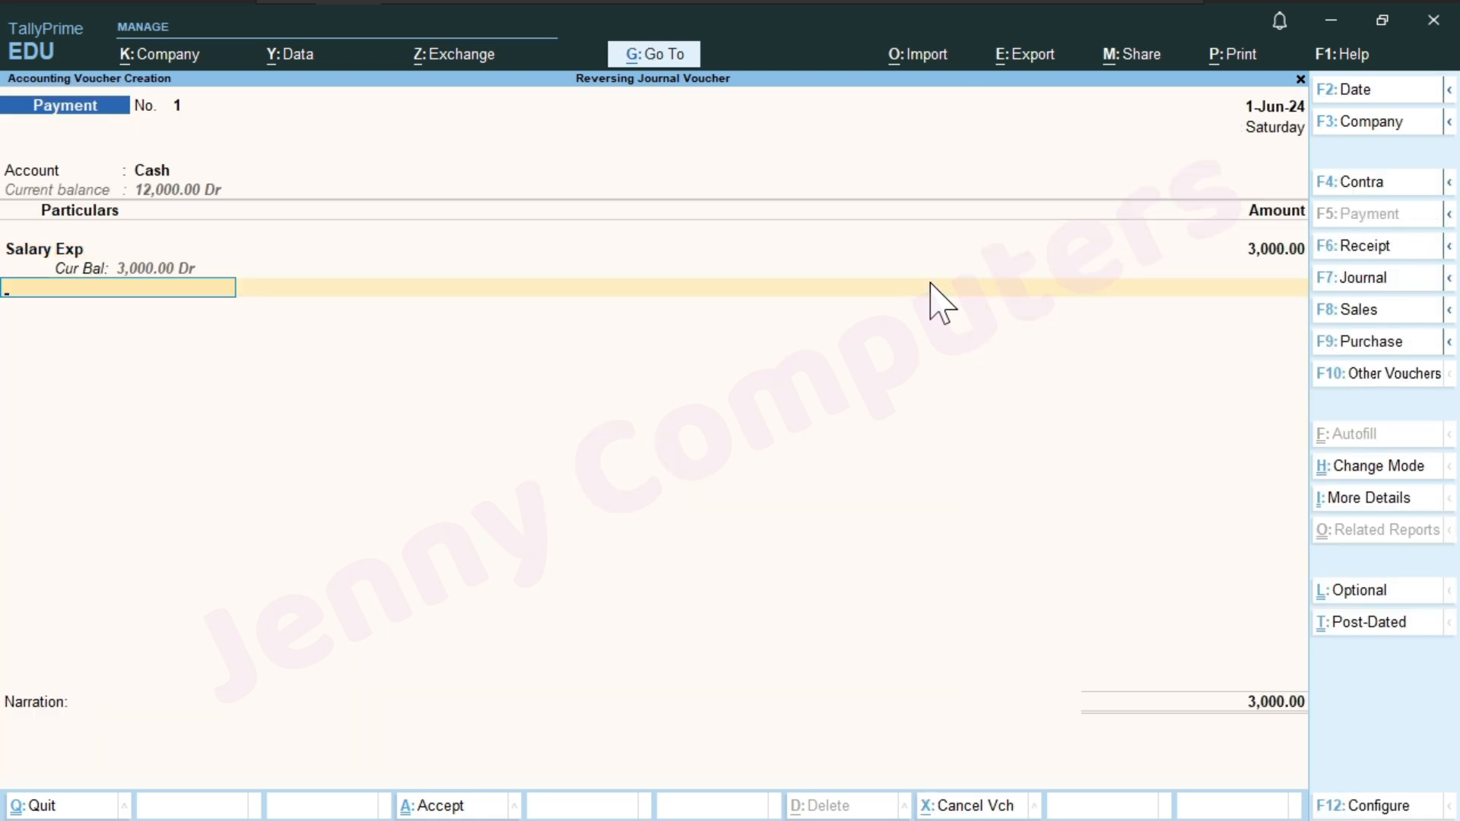
Step: Create a ledger named Rent Exp under Indirect Expenses from the Payment voucher's particulars
key("alt+c")
type("Rent")
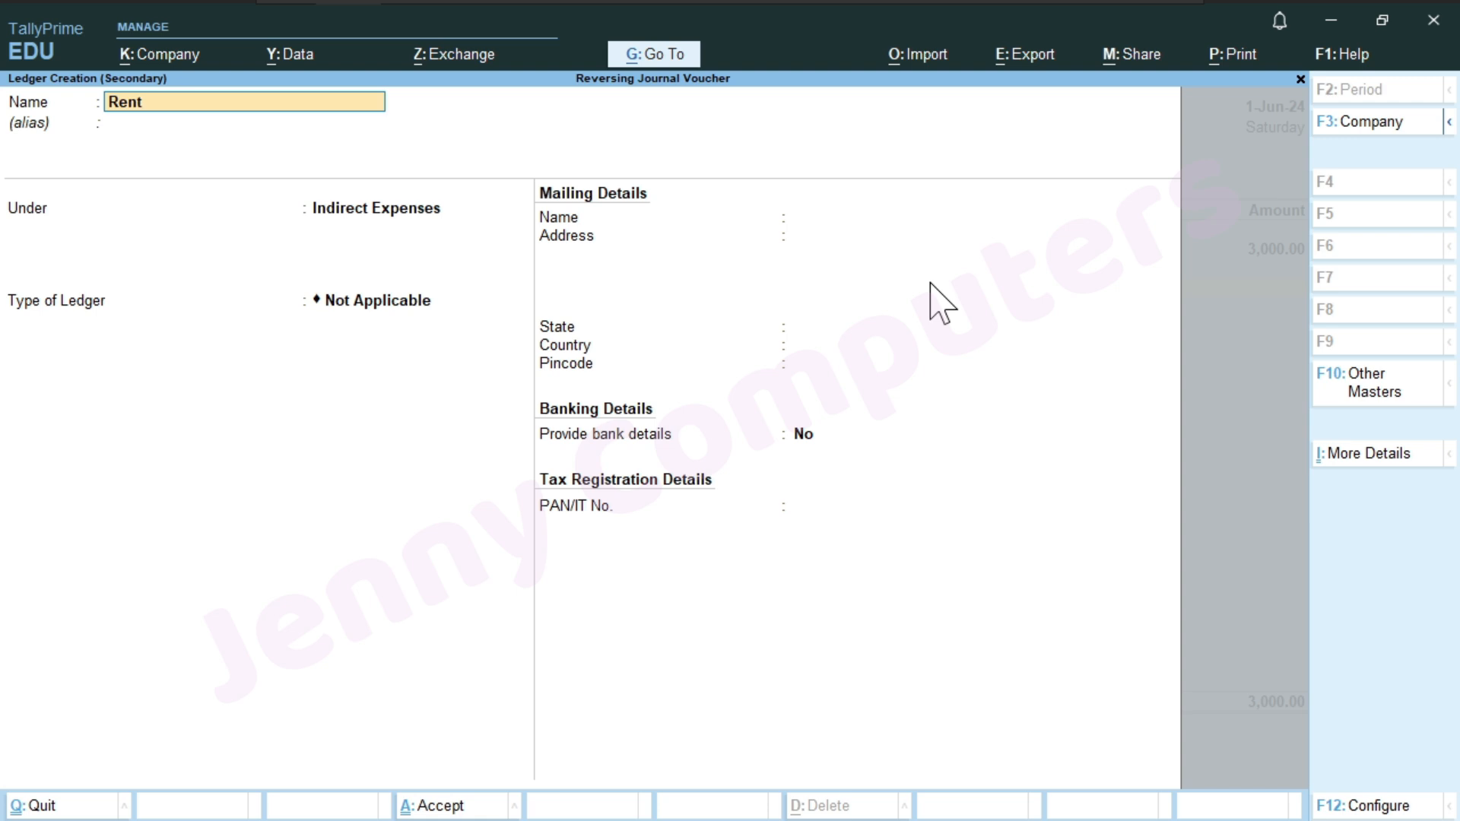
type(" Exp")
key("Return")
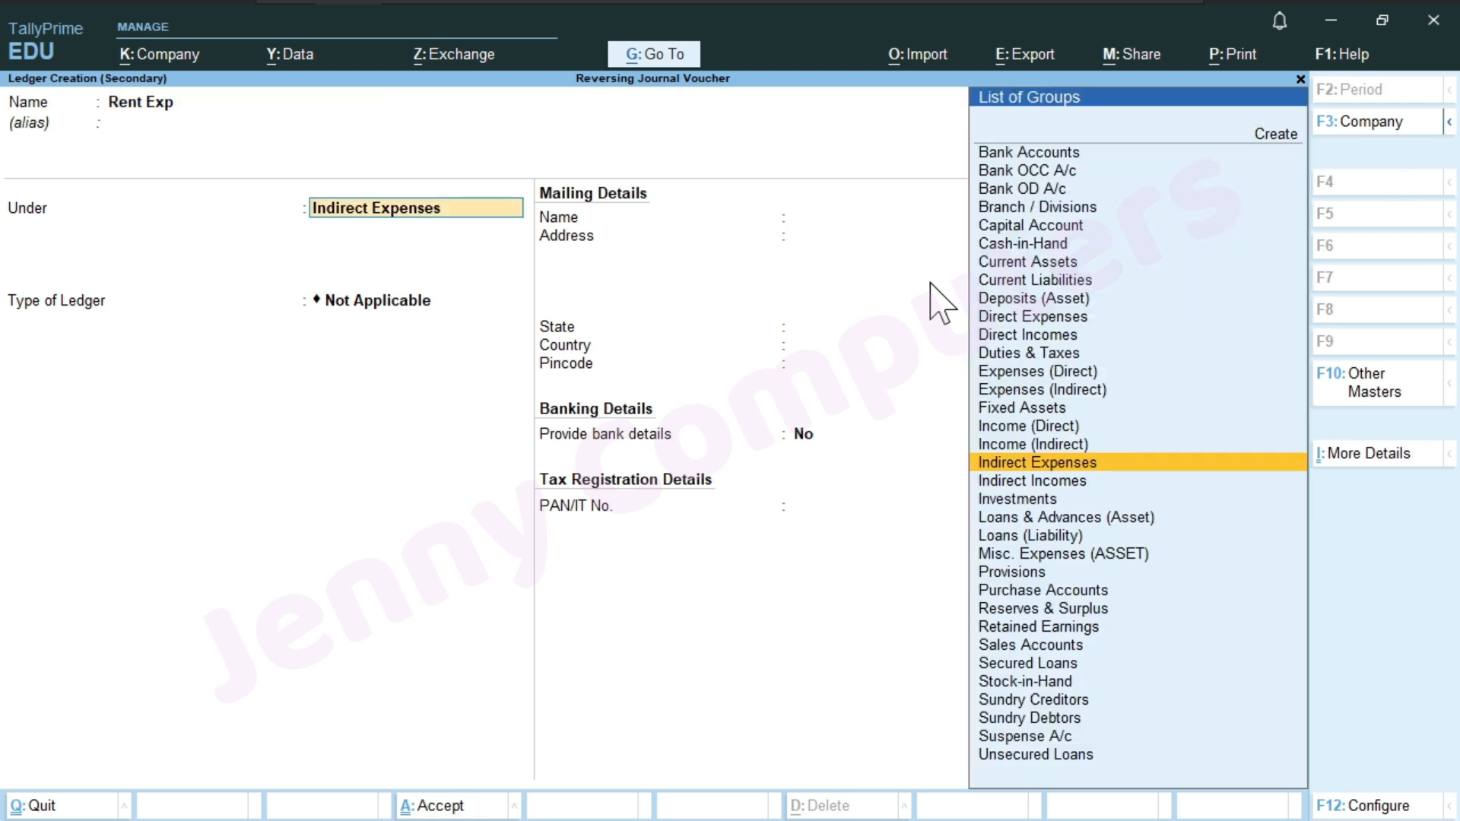
key("Return")
key("ctrl+a")
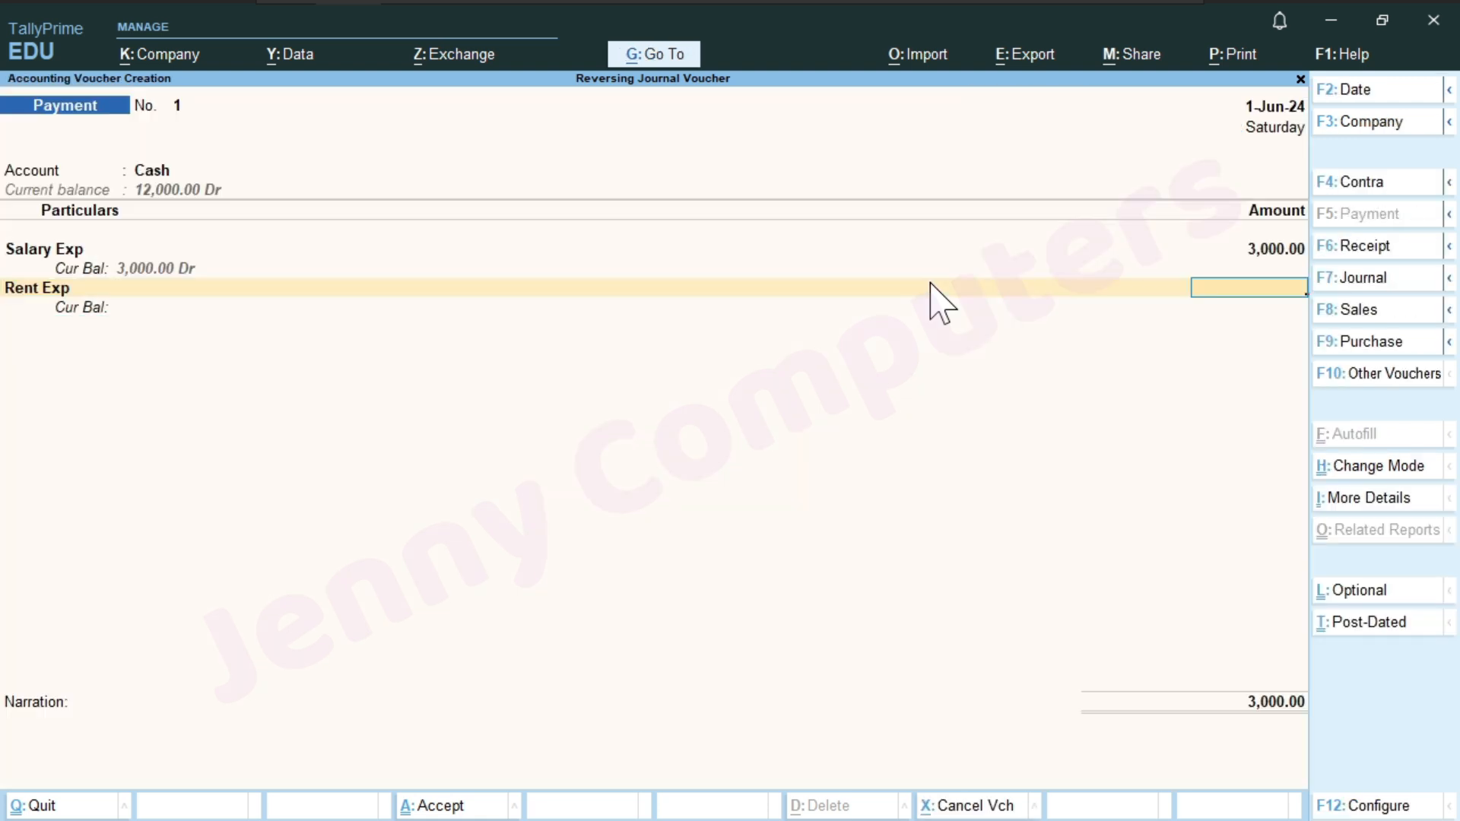
Step: Enter an amount of 2,000 for Rent Exp and save the Payment voucher
type("2000")
key("Return")
key("Return")
key("Return")
key("Return")
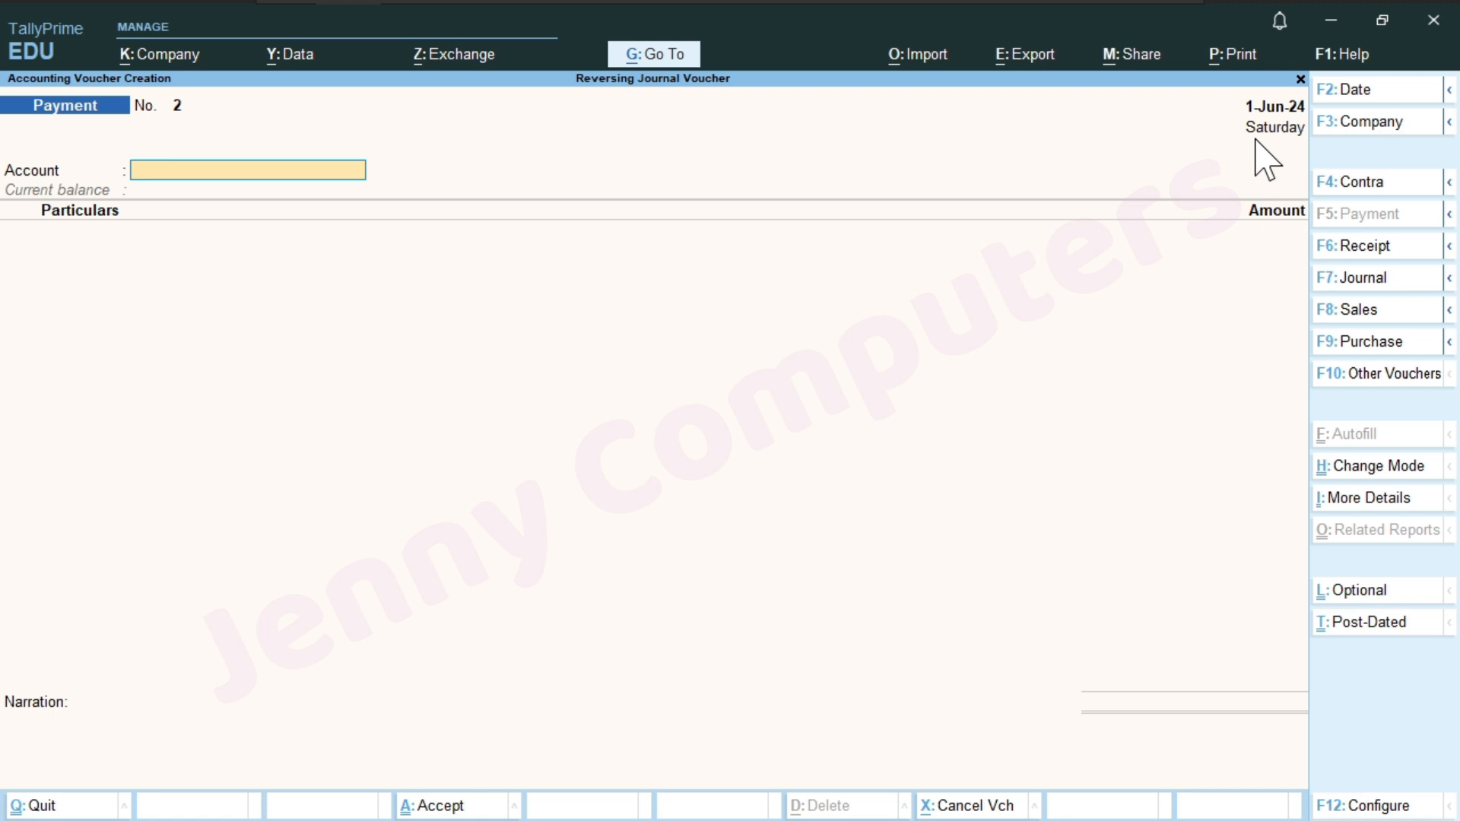
Step: Leave voucher entry and check the Profit & Loss A/c report for the effect of the salary and rent payment
key("Escape")
key("Up")
key("Up")
key("Up")
key("Up")
key("Up")
key("Up")
key("Up")
key("Up")
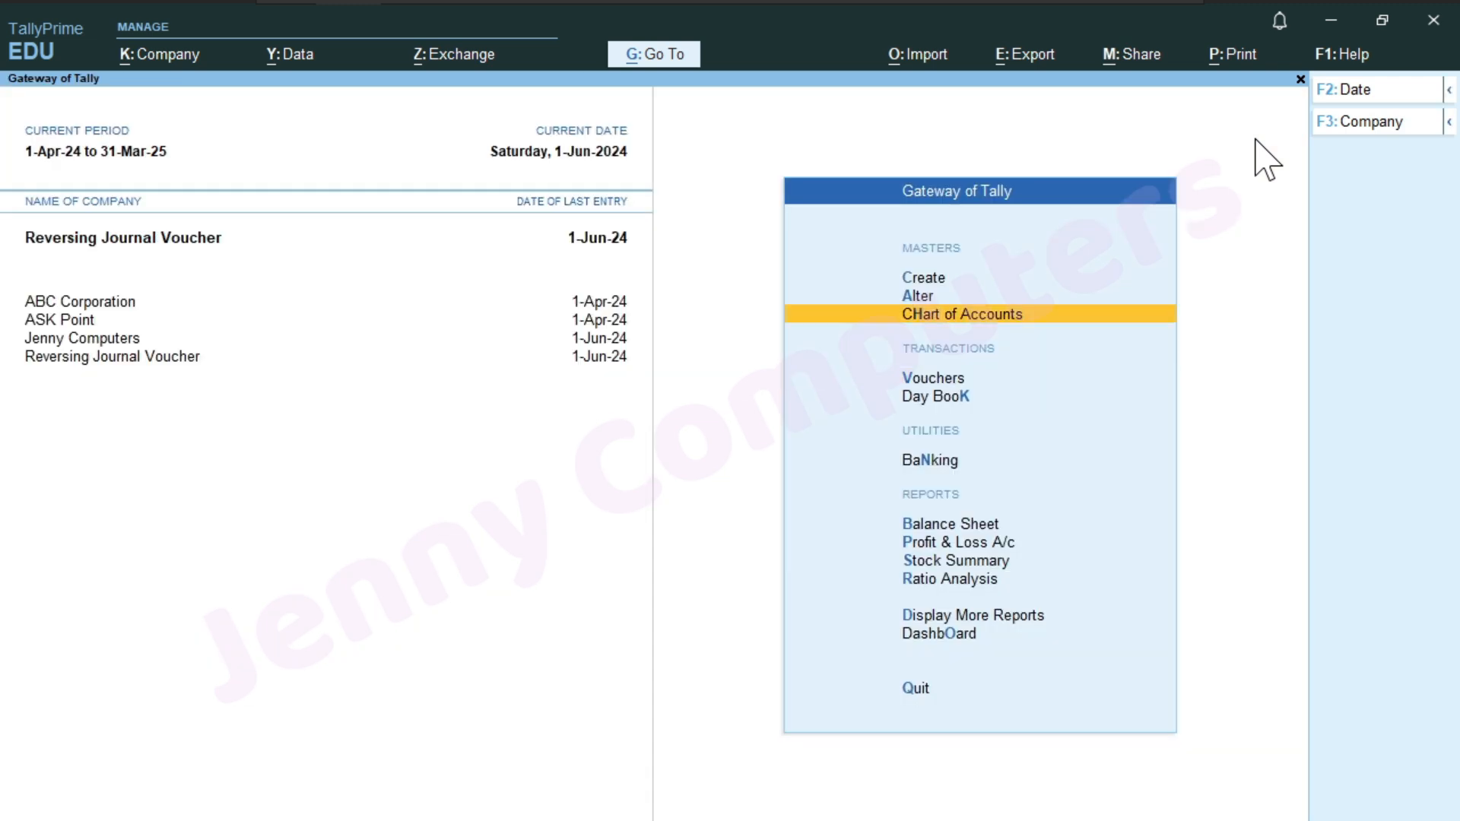
key("Up")
key("Return")
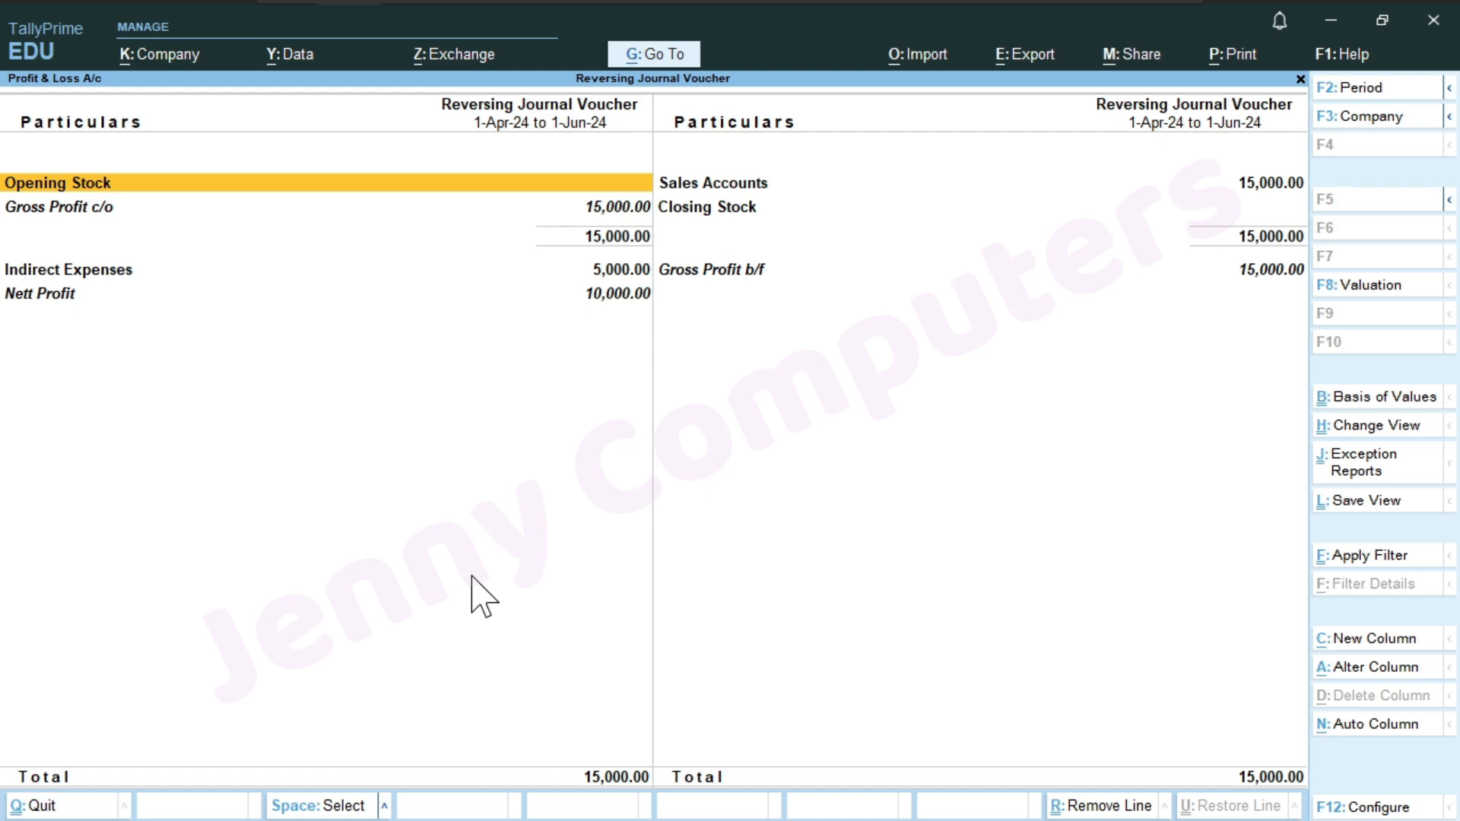
key("ctrl+1")
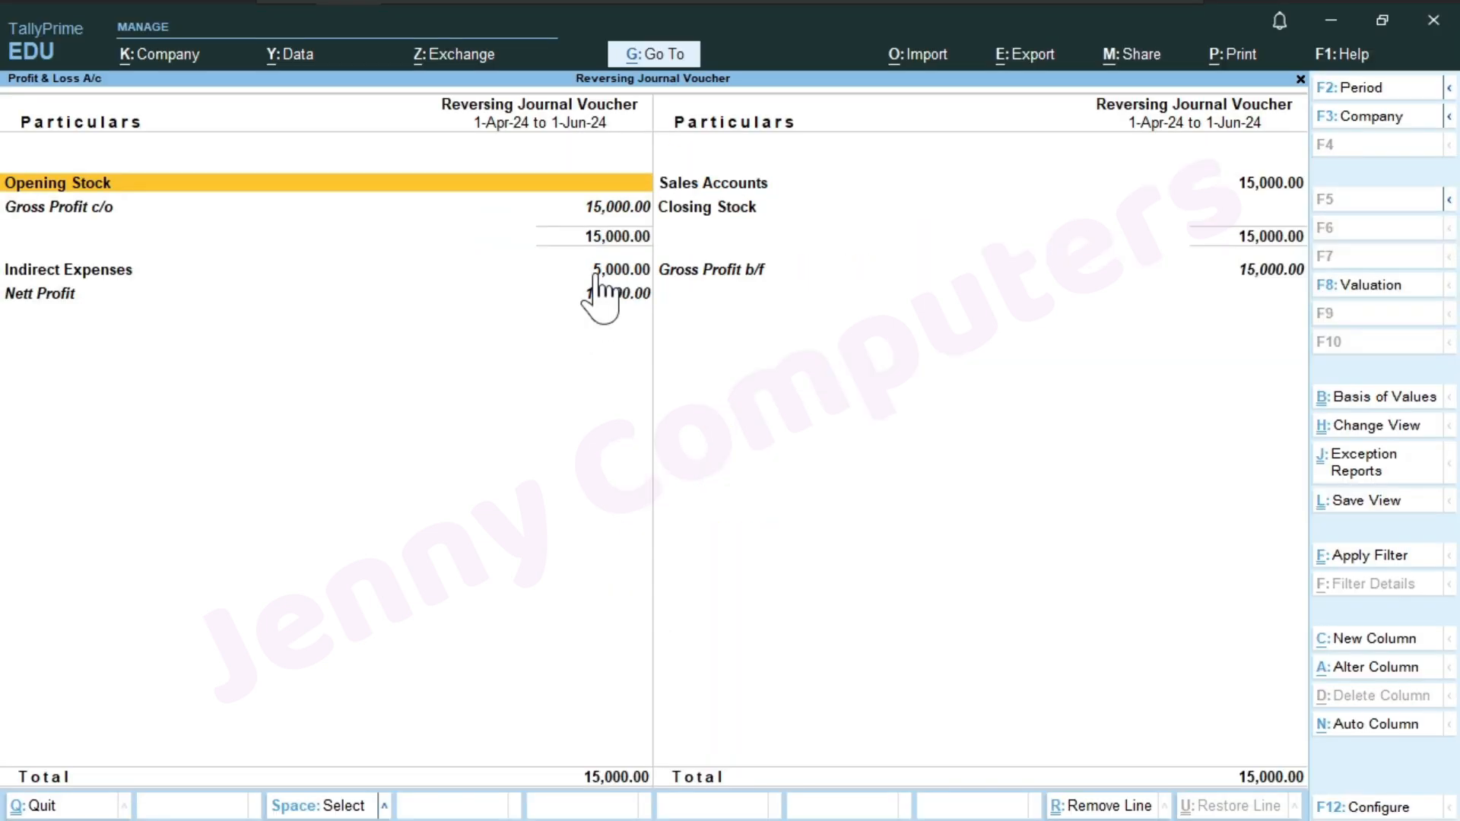
Step: Change the Profit & Loss A/c period to 1-May-24 through 31-May-24 to examine May's expenses and profit
key("F2")
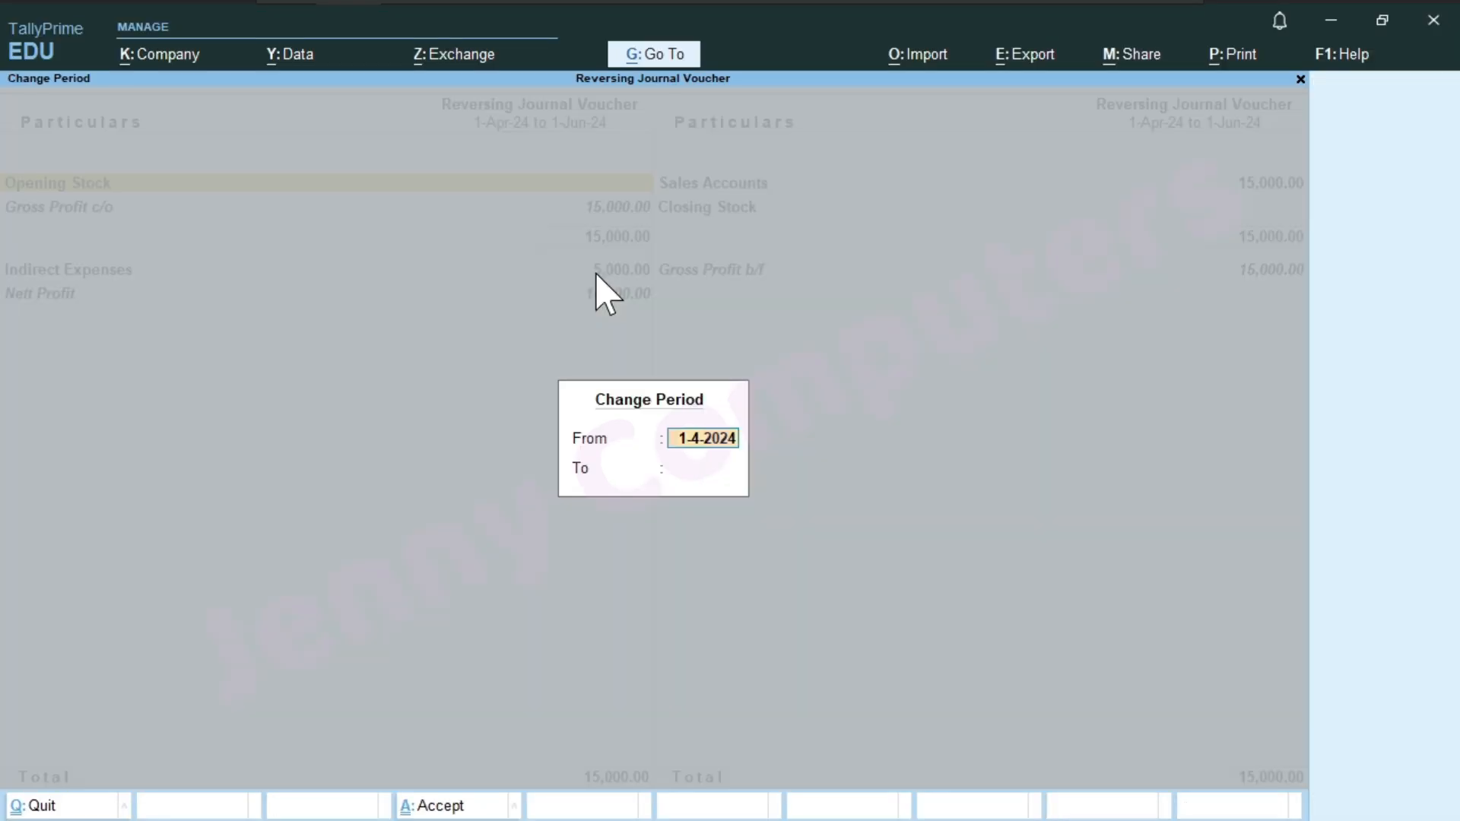
key("Return")
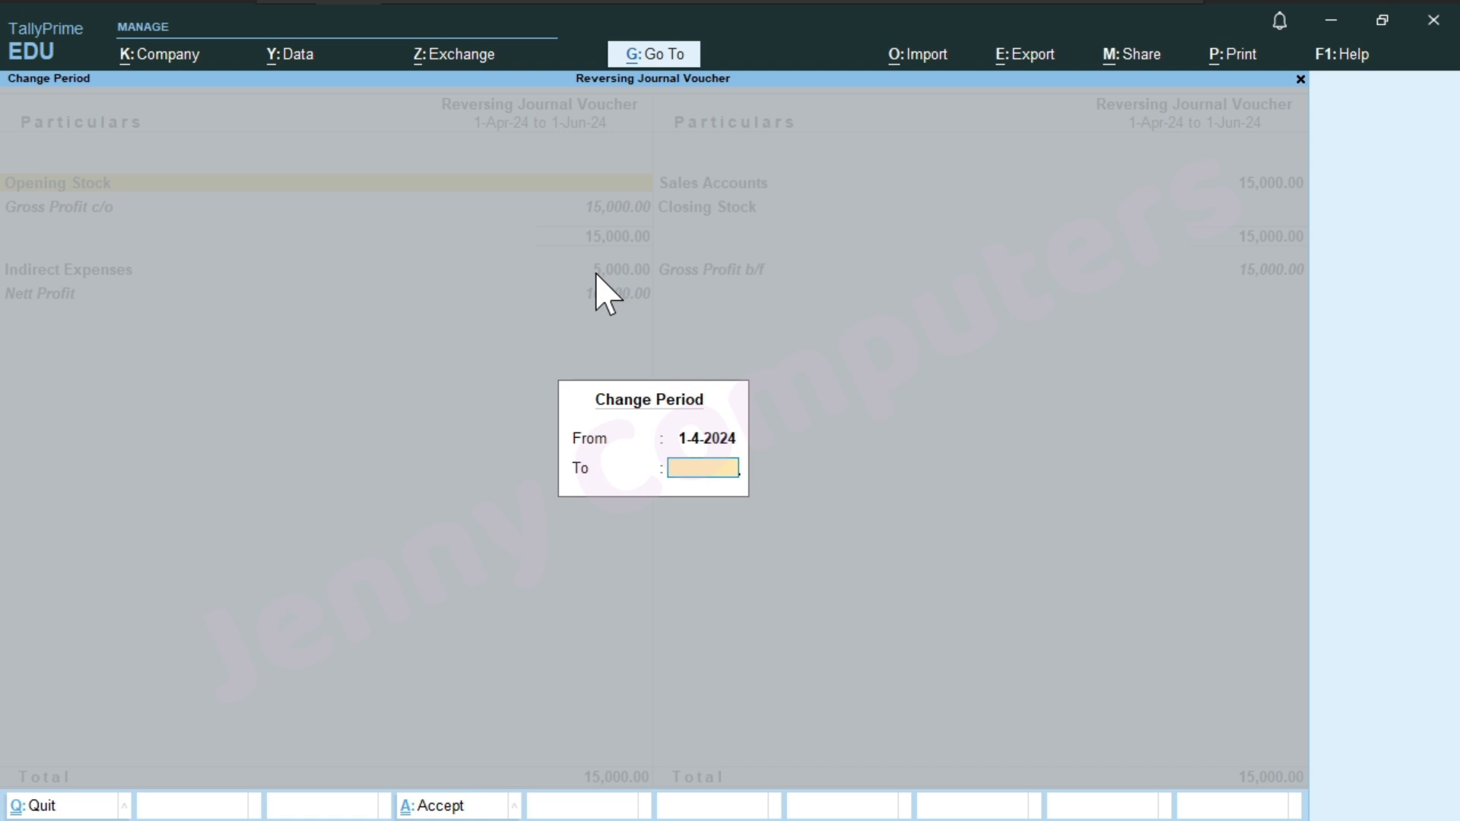
key("BackSpace")
type("1.5")
key("Return")
type("31.5")
key("Return")
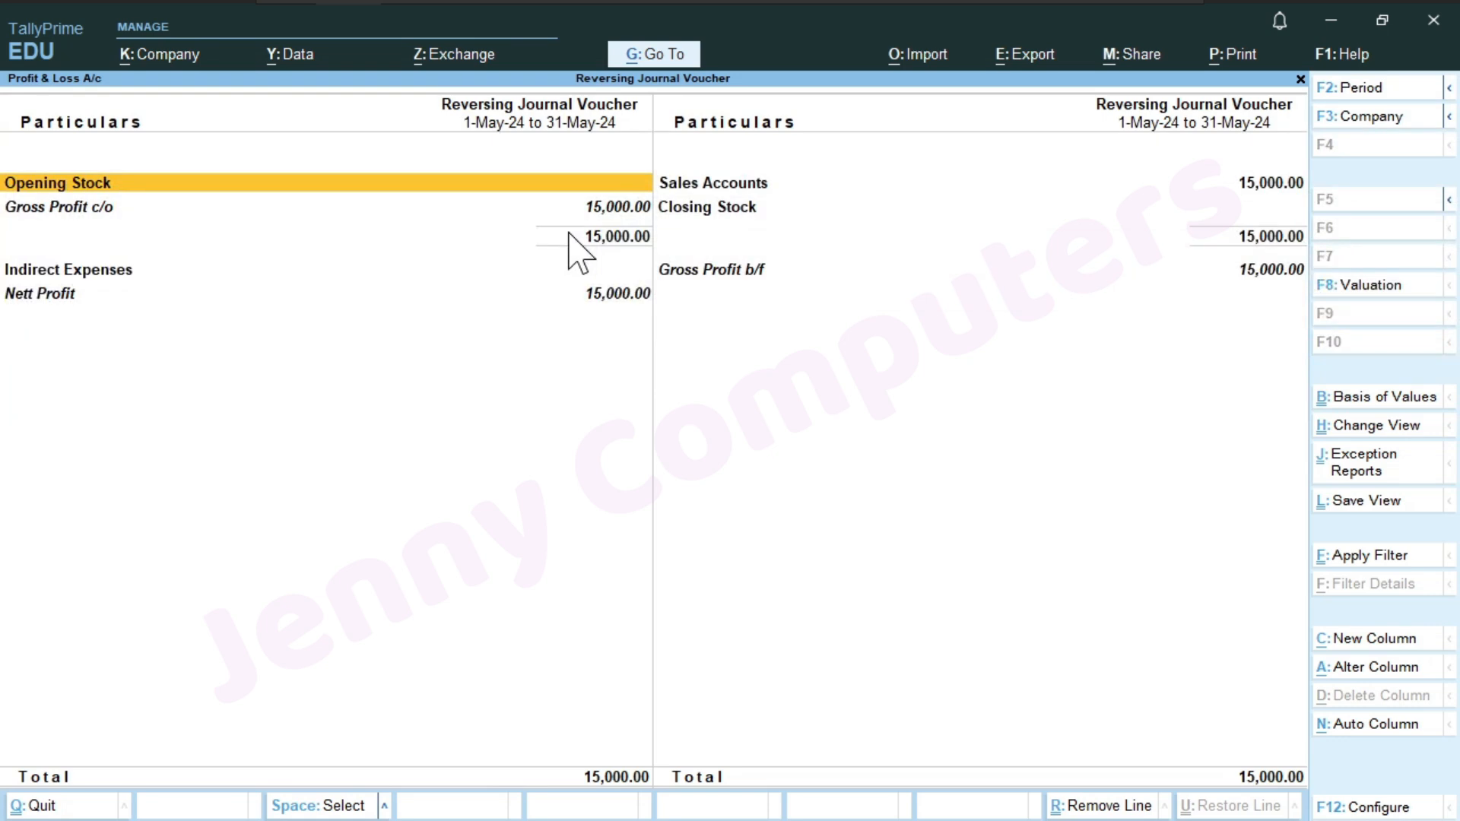
Step: Return to voucher creation and show the inactive voucher types in the list of other vouchers
key("Escape")
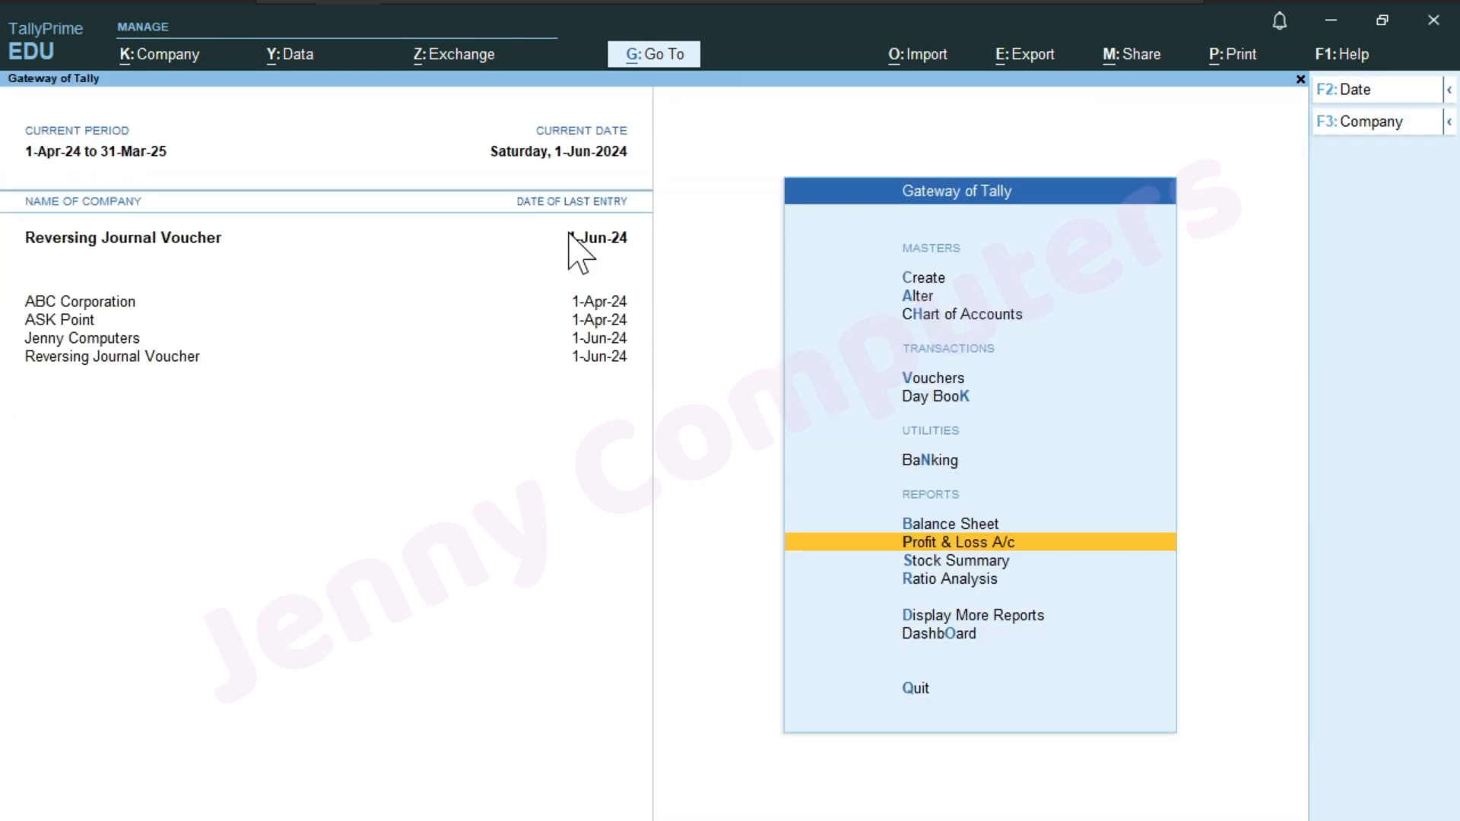
key("Up")
key("Up")
key("Up")
key("Up")
key("Return")
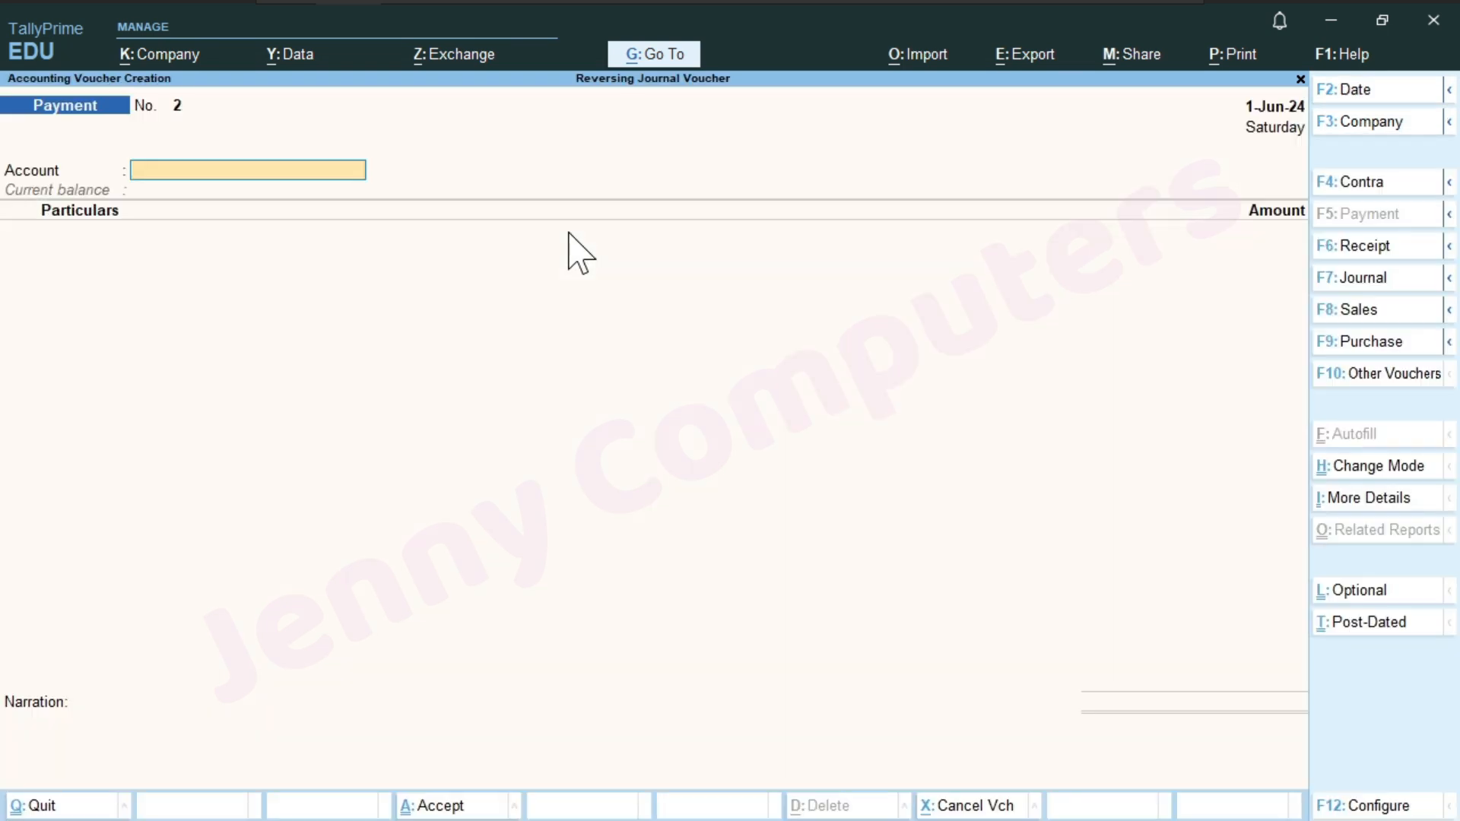
key("F10")
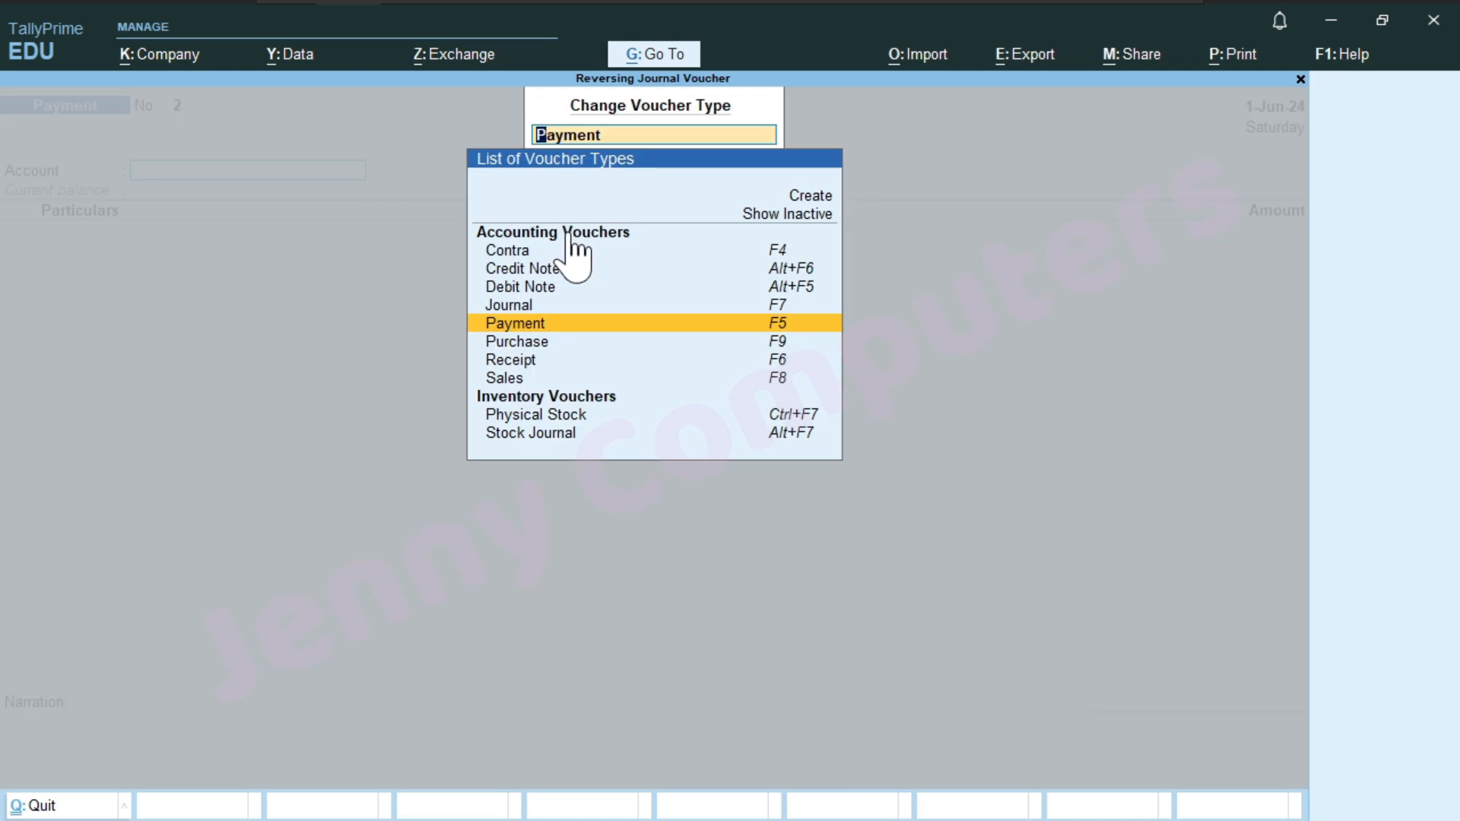
key("Up")
key("Up")
key("Up")
key("Up")
key("Up")
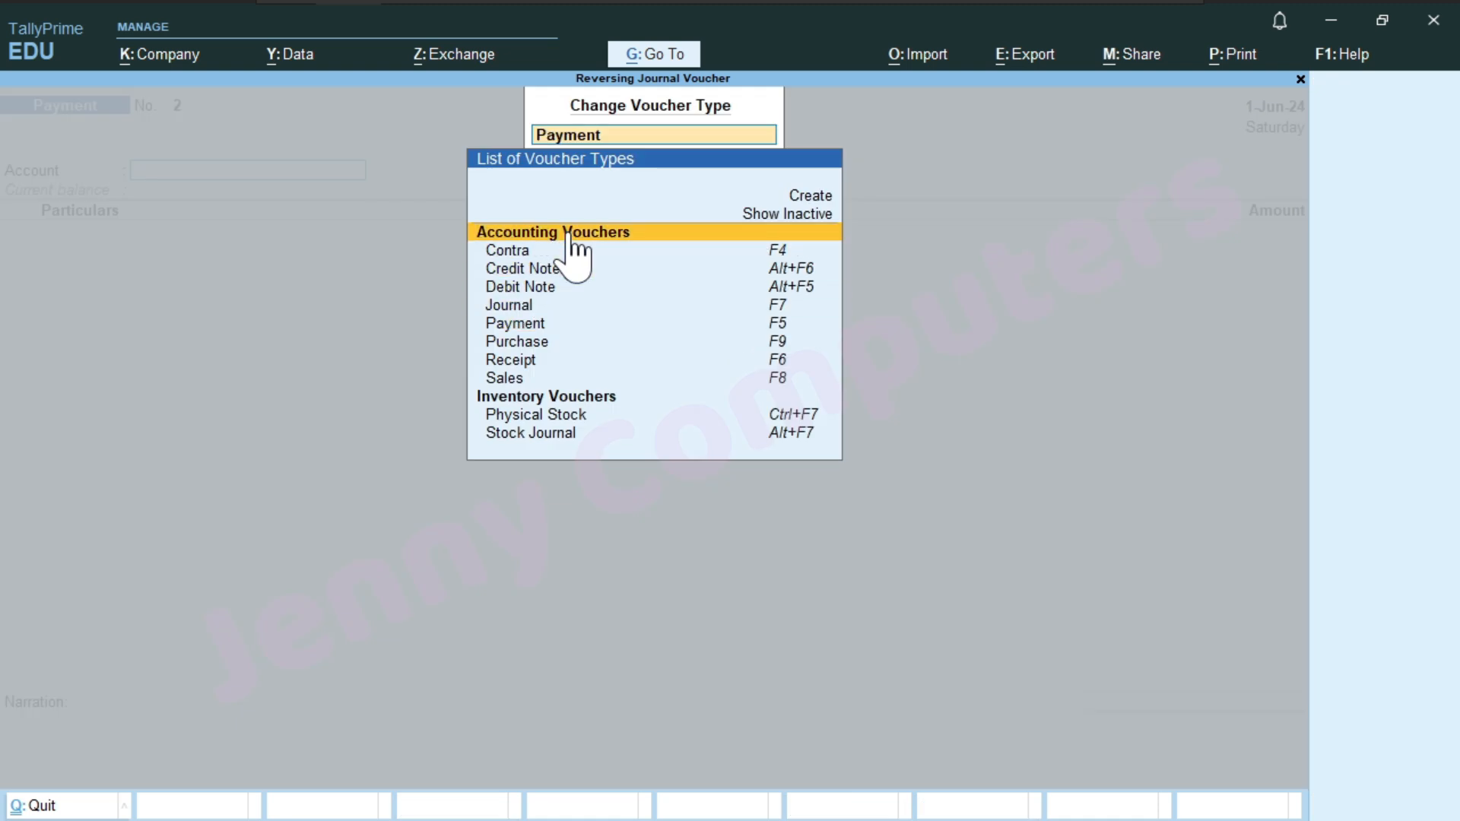
key("Up")
key("Return")
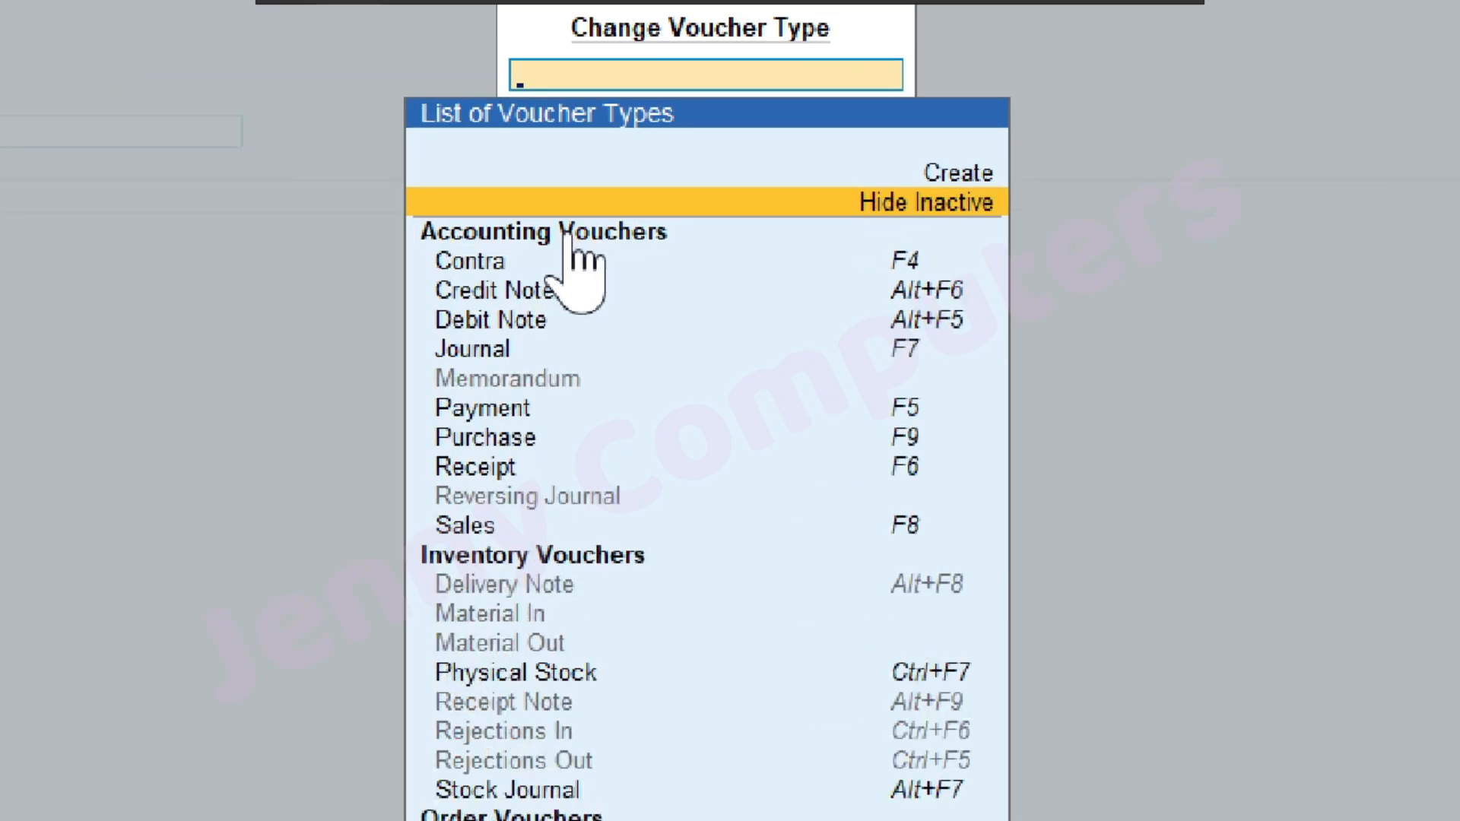
Step: Activate the Reversing Journal voucher type and open a new voucher of that type
key("Down")
key("Down")
key("Down")
key("Down")
key("Down")
key("Down")
key("Down")
key("Down")
key("Down")
key("Down")
key("Down")
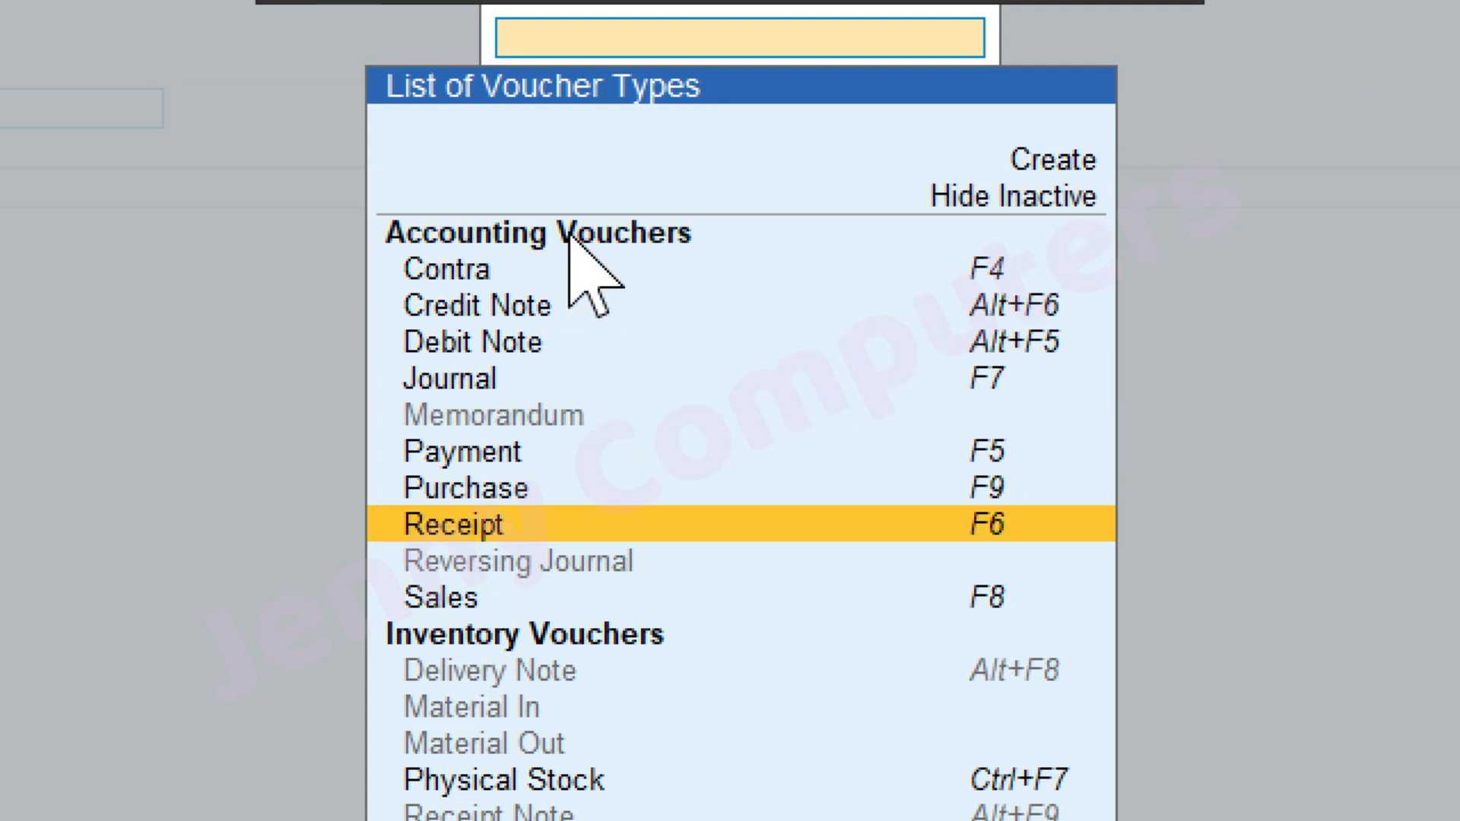
key("Up")
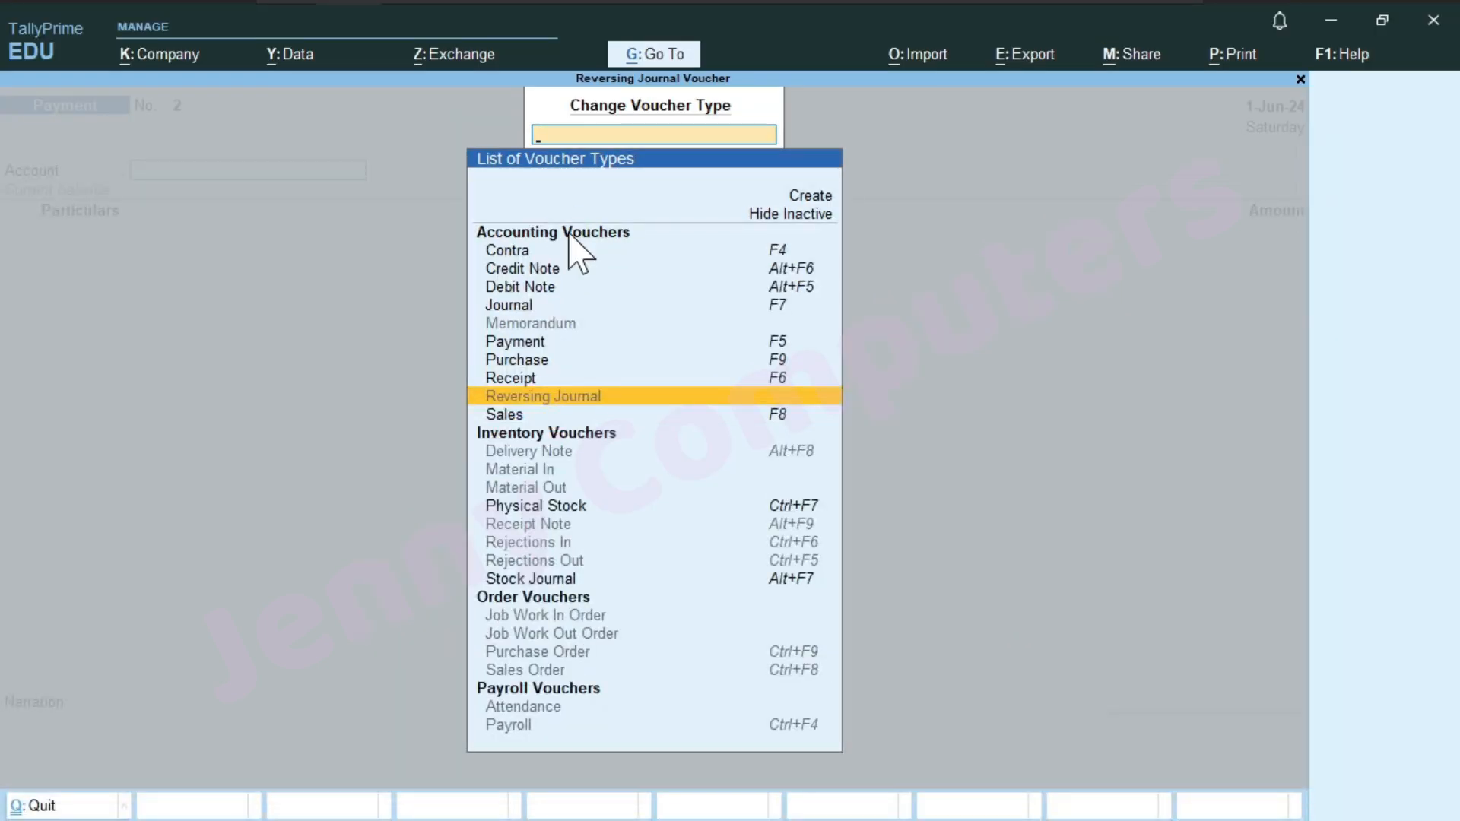
key("Return")
key("y")
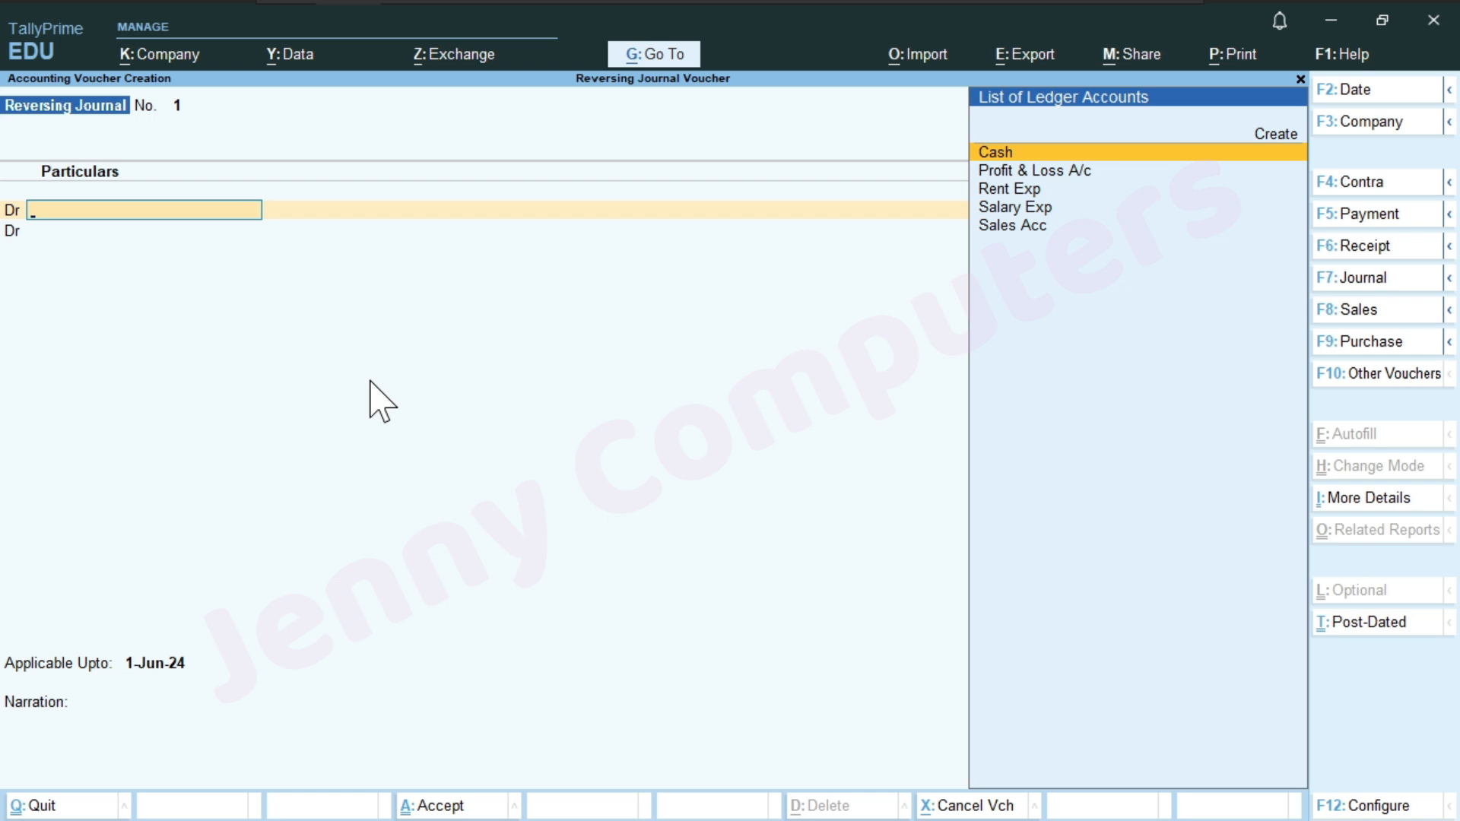
Step: Set the Reversing Journal voucher's date to 31-May-24
key("F2")
type("3")
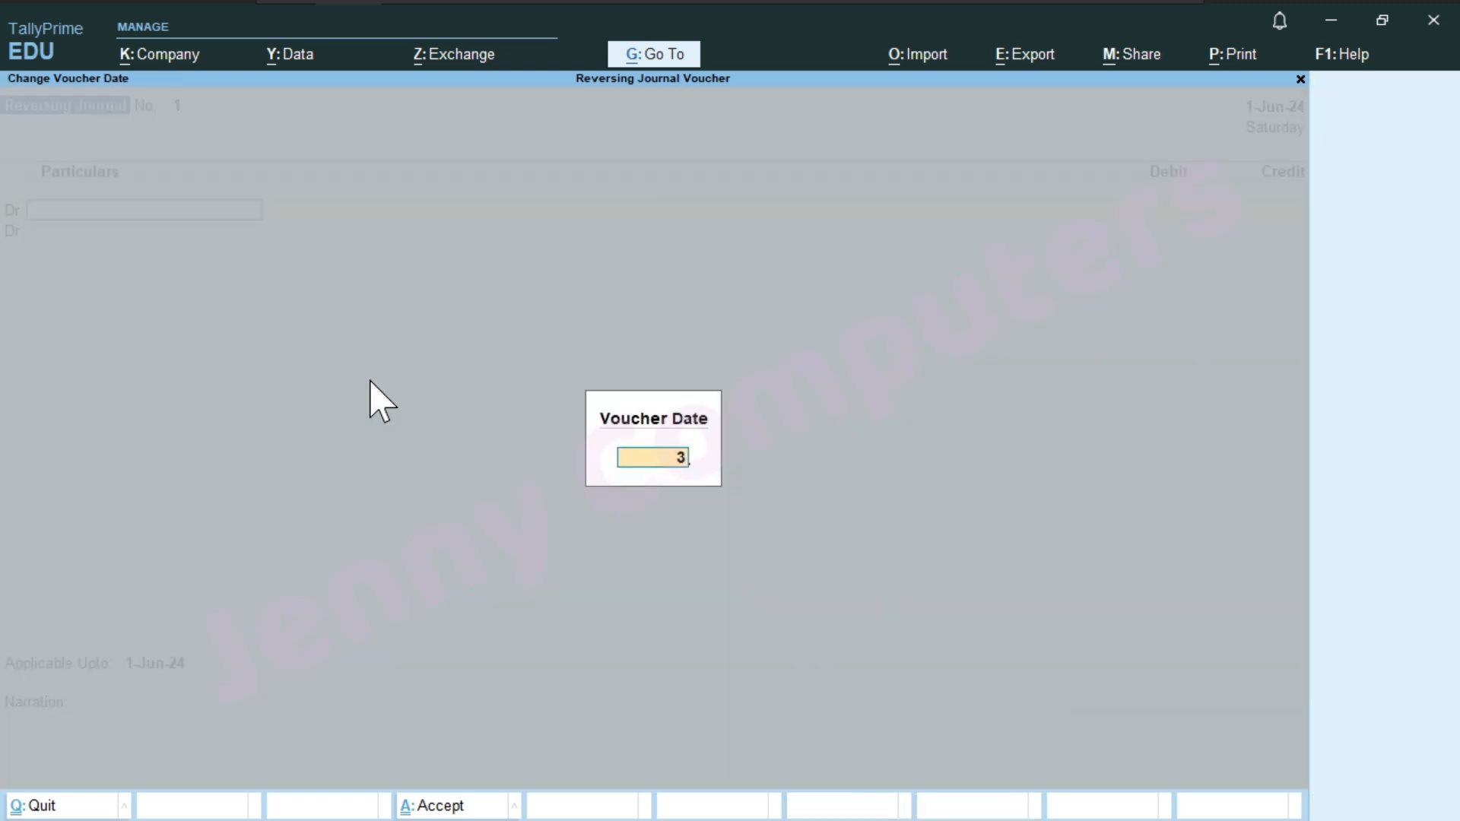
type("1.5")
key("Return")
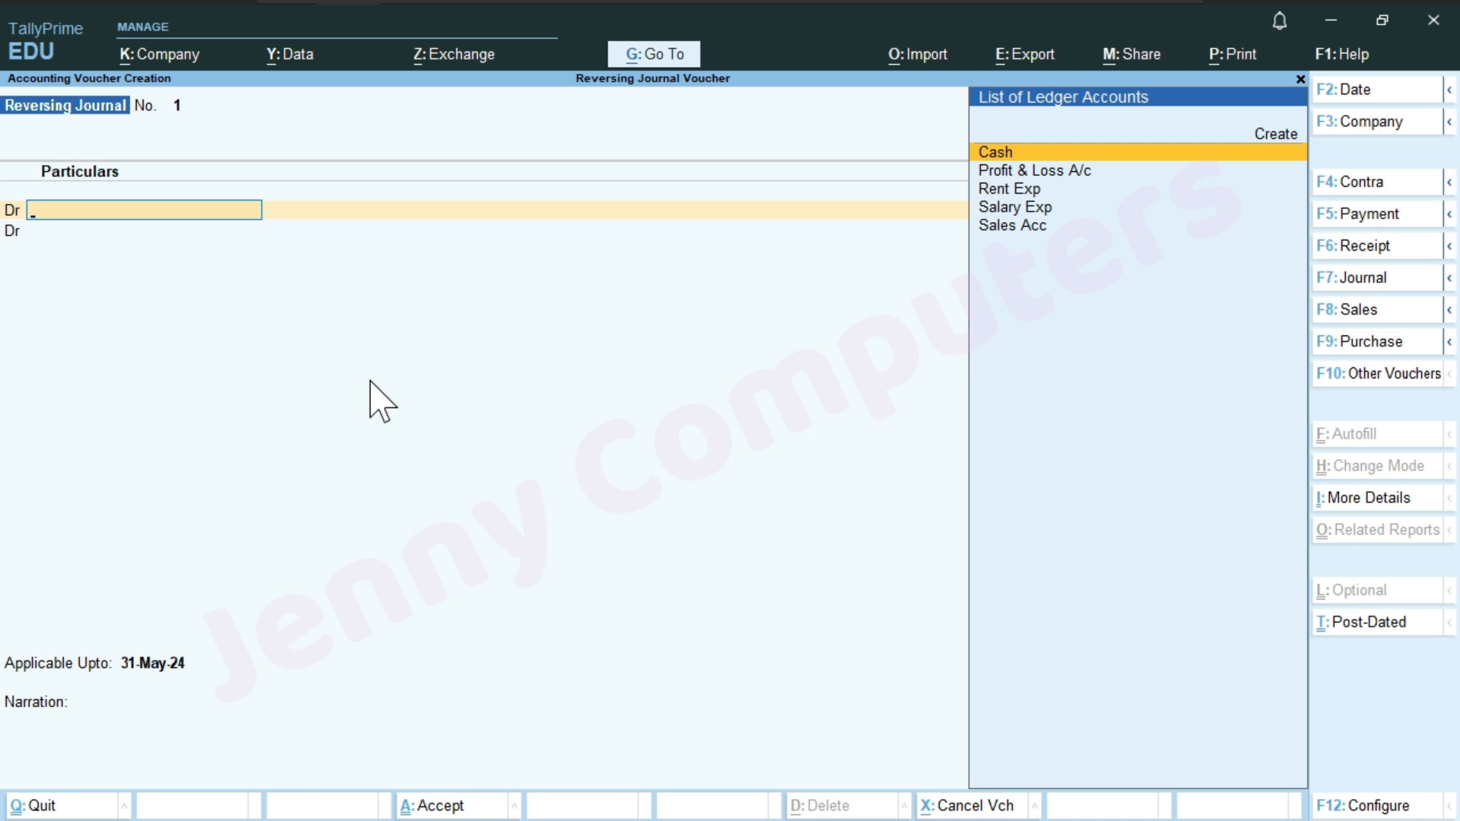
Step: Debit Salary Exp with 3,000 in the Reversing Journal voucher
key("Down")
key("Down")
key("Down")
key("Return")
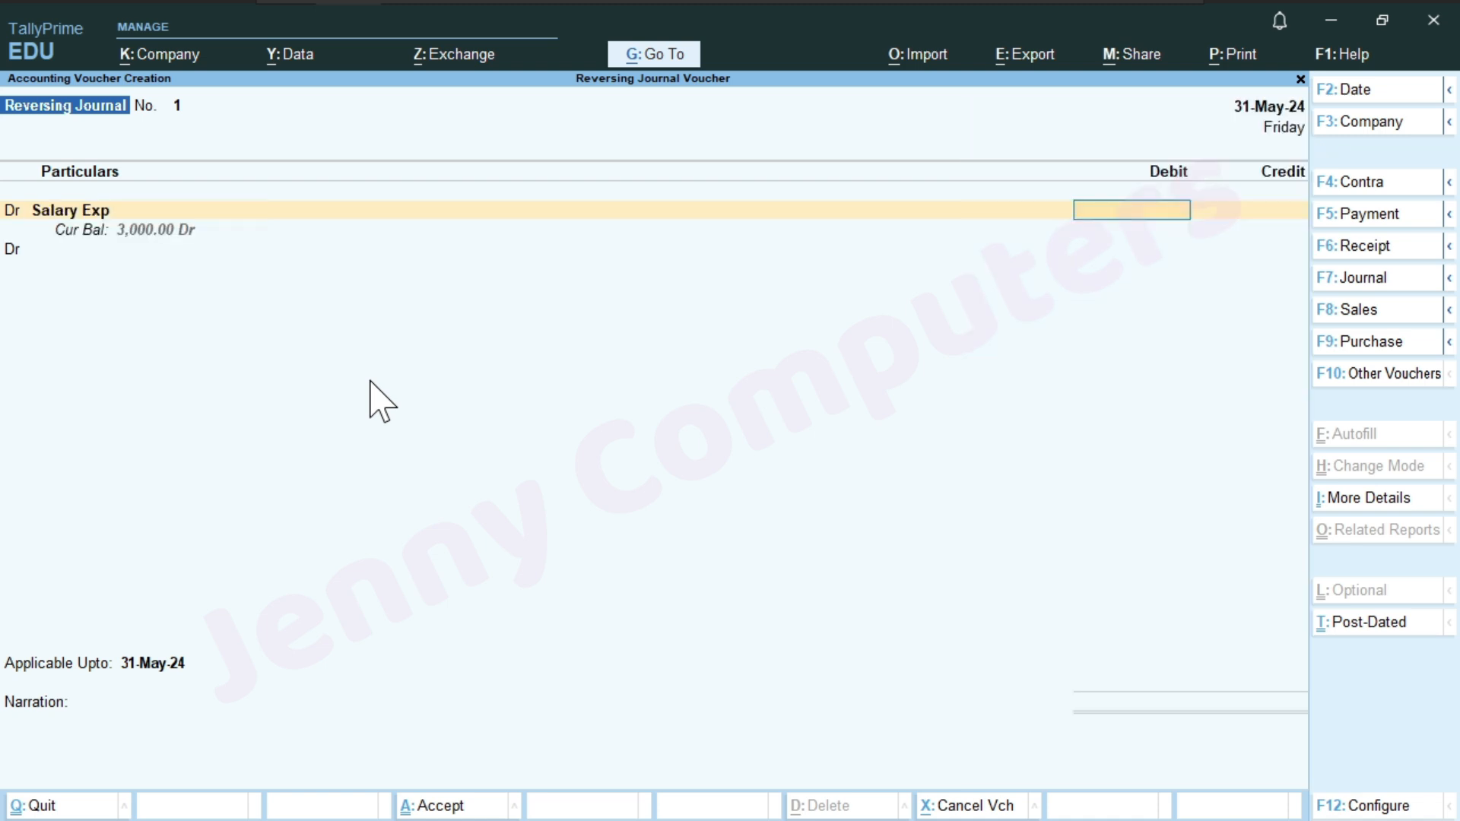
type("3000")
key("Return")
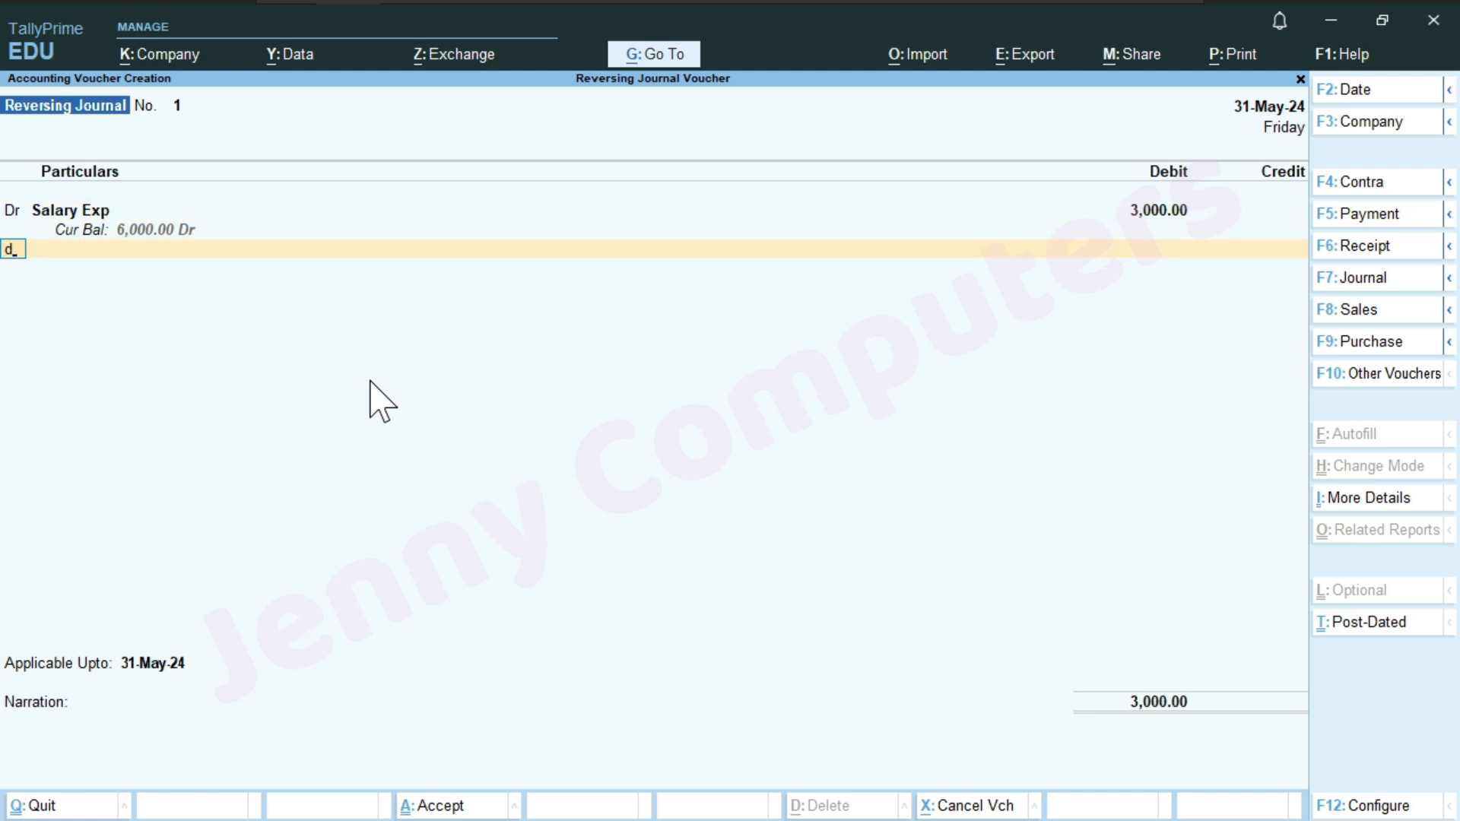
Step: Add a second debit line for Rent Exp with an amount of 2,000
key("Return")
key("Down")
key("Down")
key("Return")
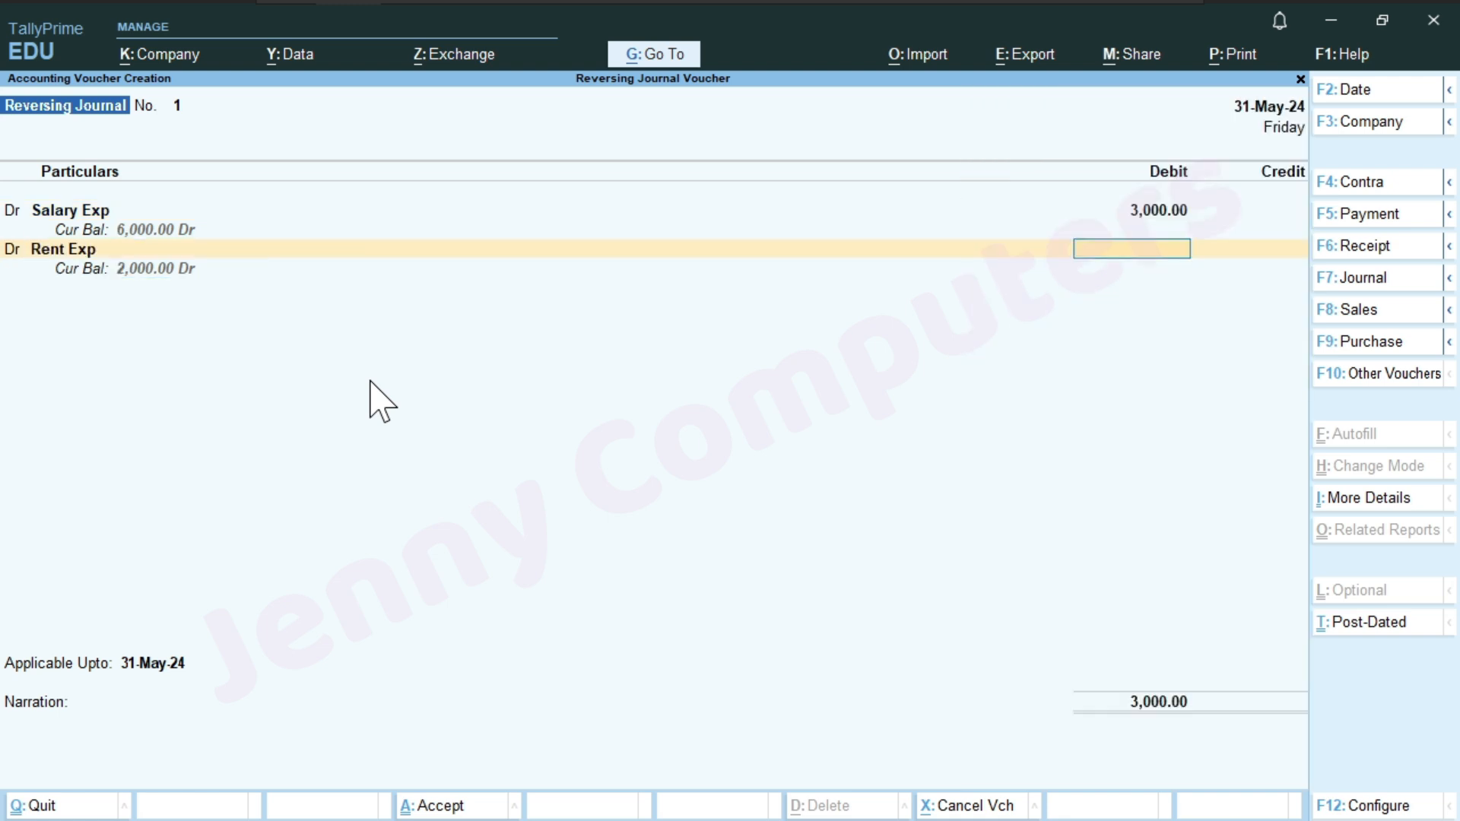
type("2000")
key("Return")
Step: Credit Cash with 5,000 to balance the Reversing Journal voucher
key("Return")
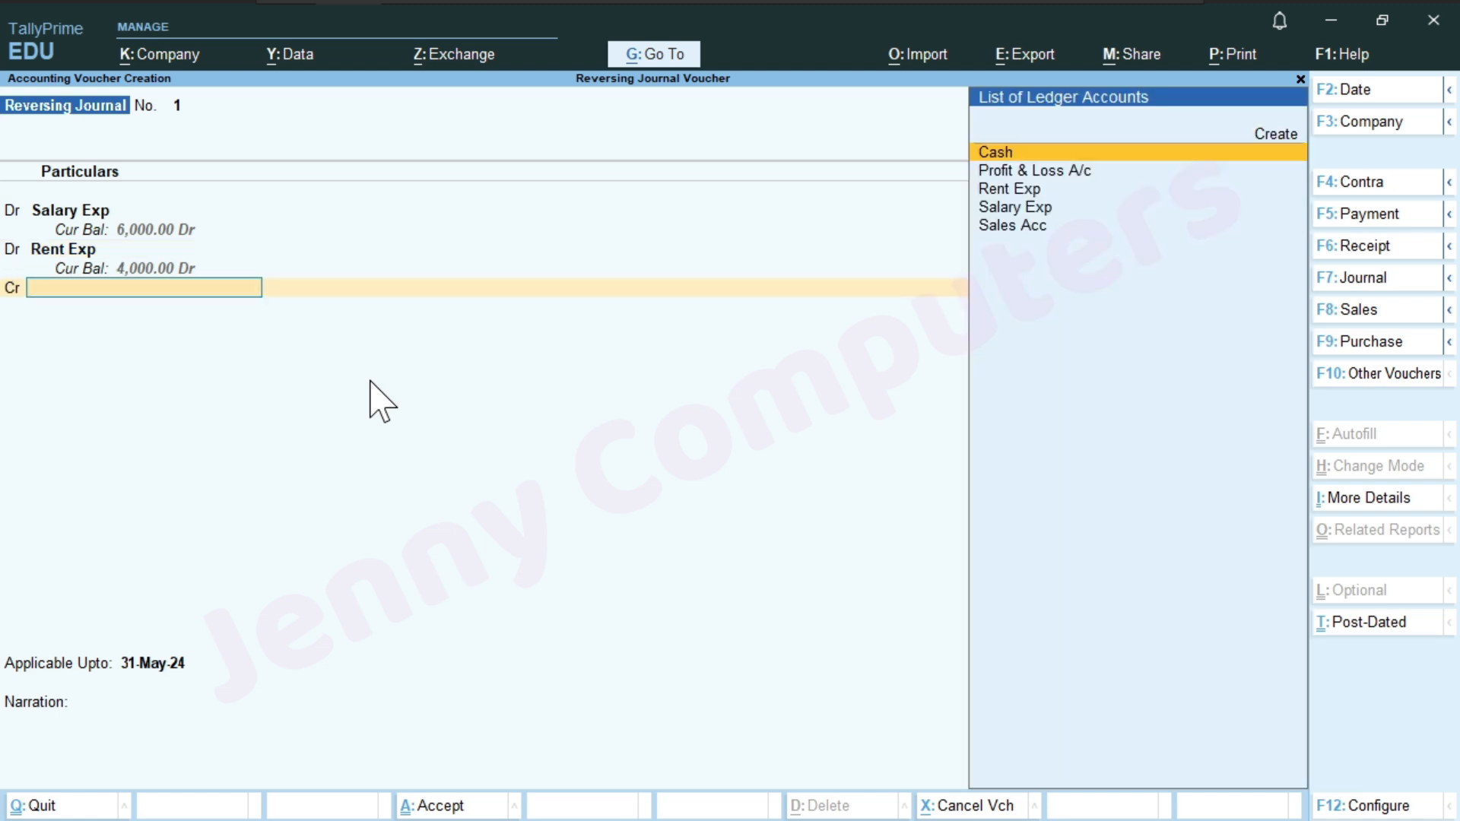
key("Down")
key("Up")
key("Return")
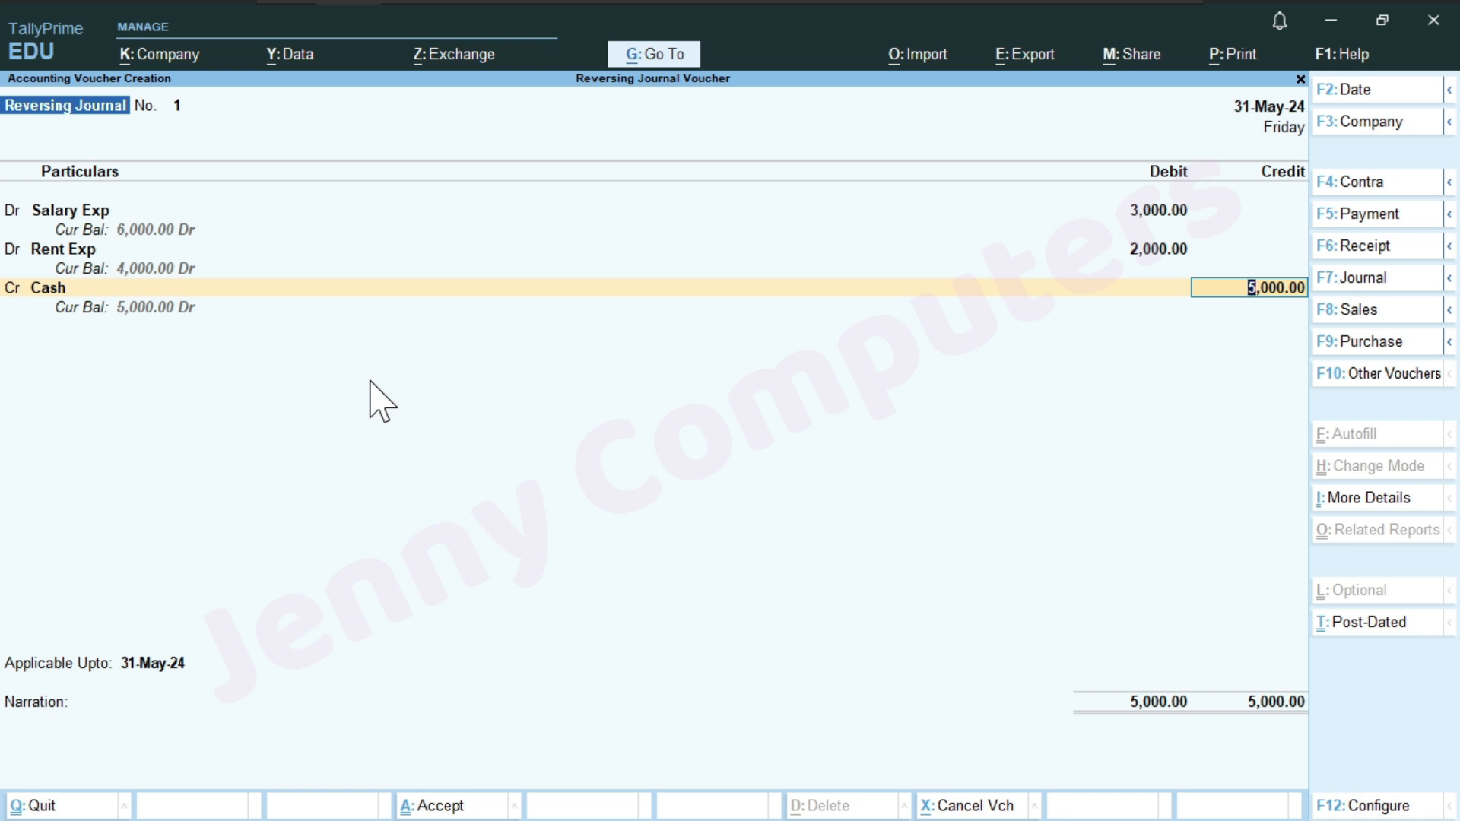
key("Return")
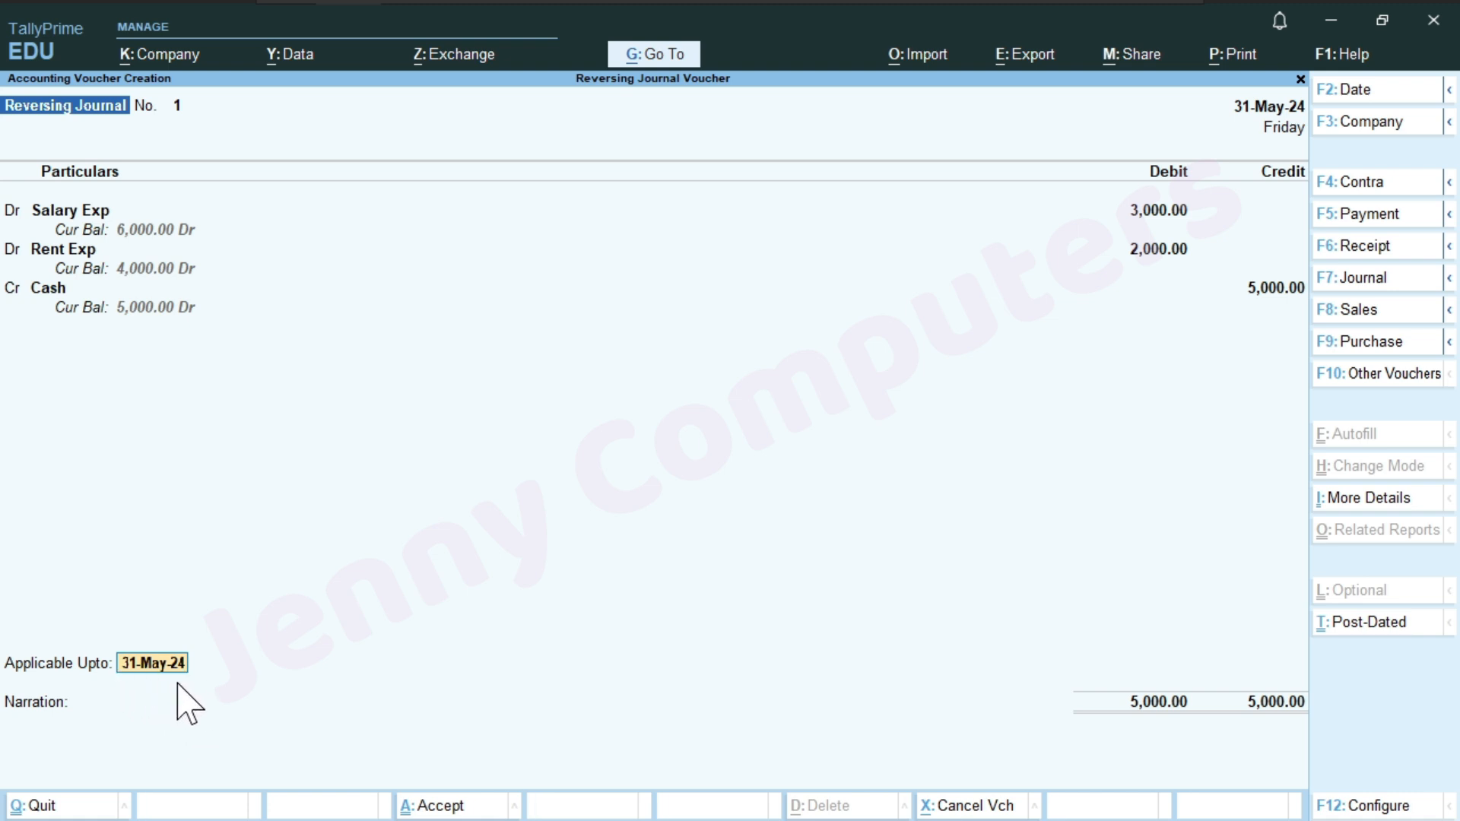
Step: Keep the Reversing Journal applicable up to 31-May-24, leave the narration blank and save the voucher
key("Return")
key("Return")
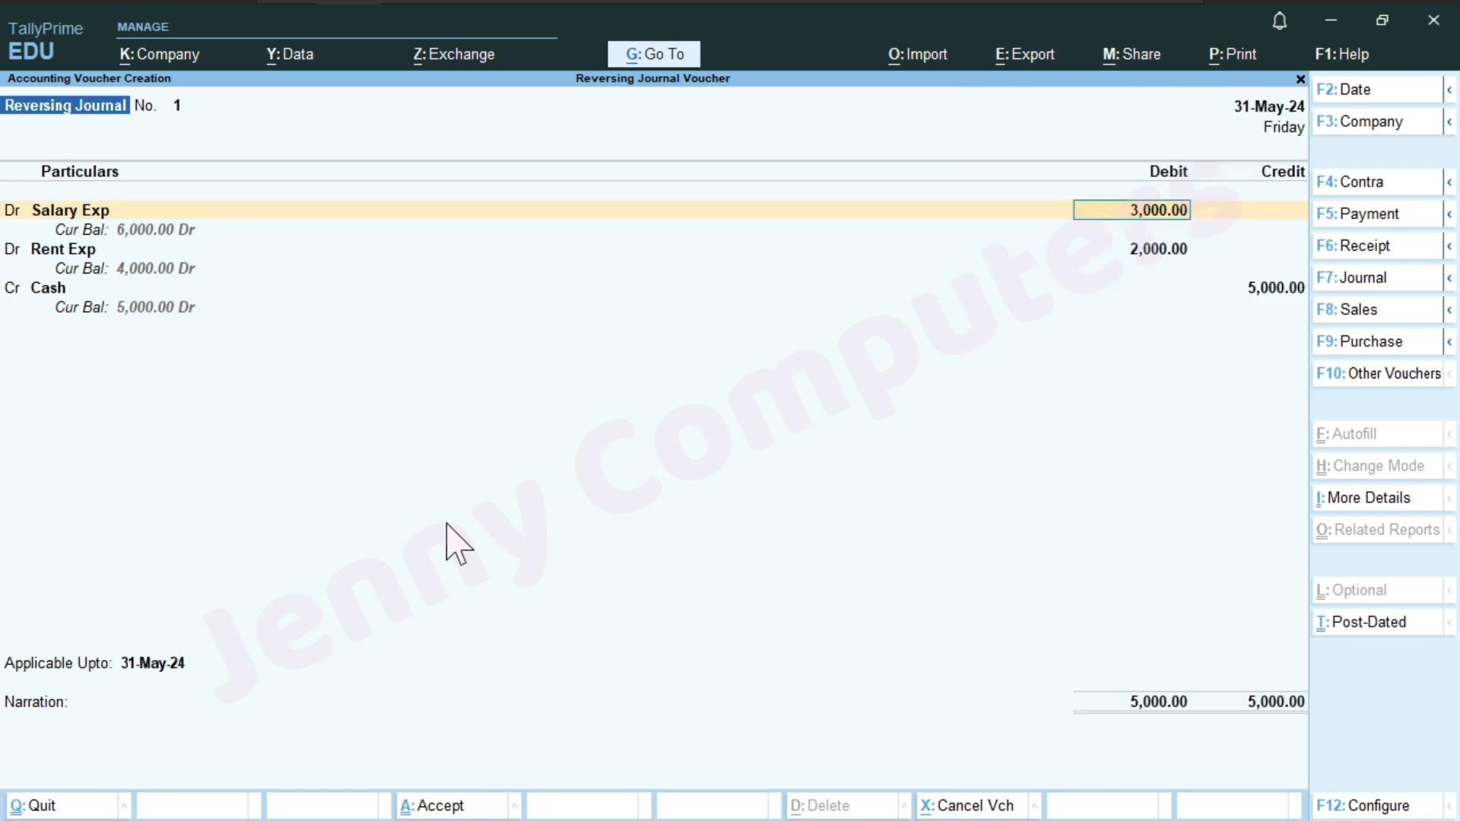
key("ctrl")
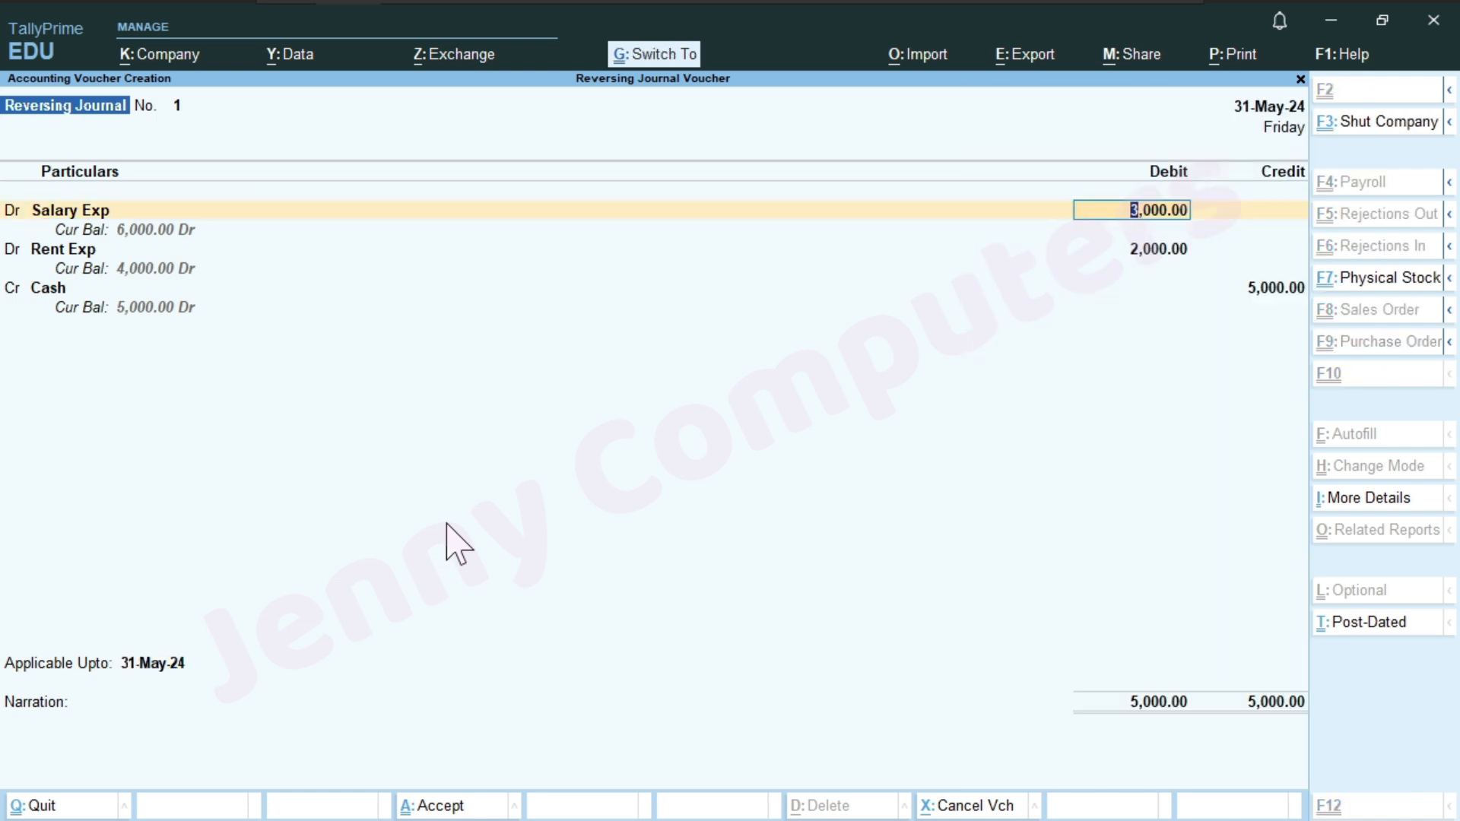
key("Return")
key("Return")
key("Return")
key("Return")
key("Return")
key("Return")
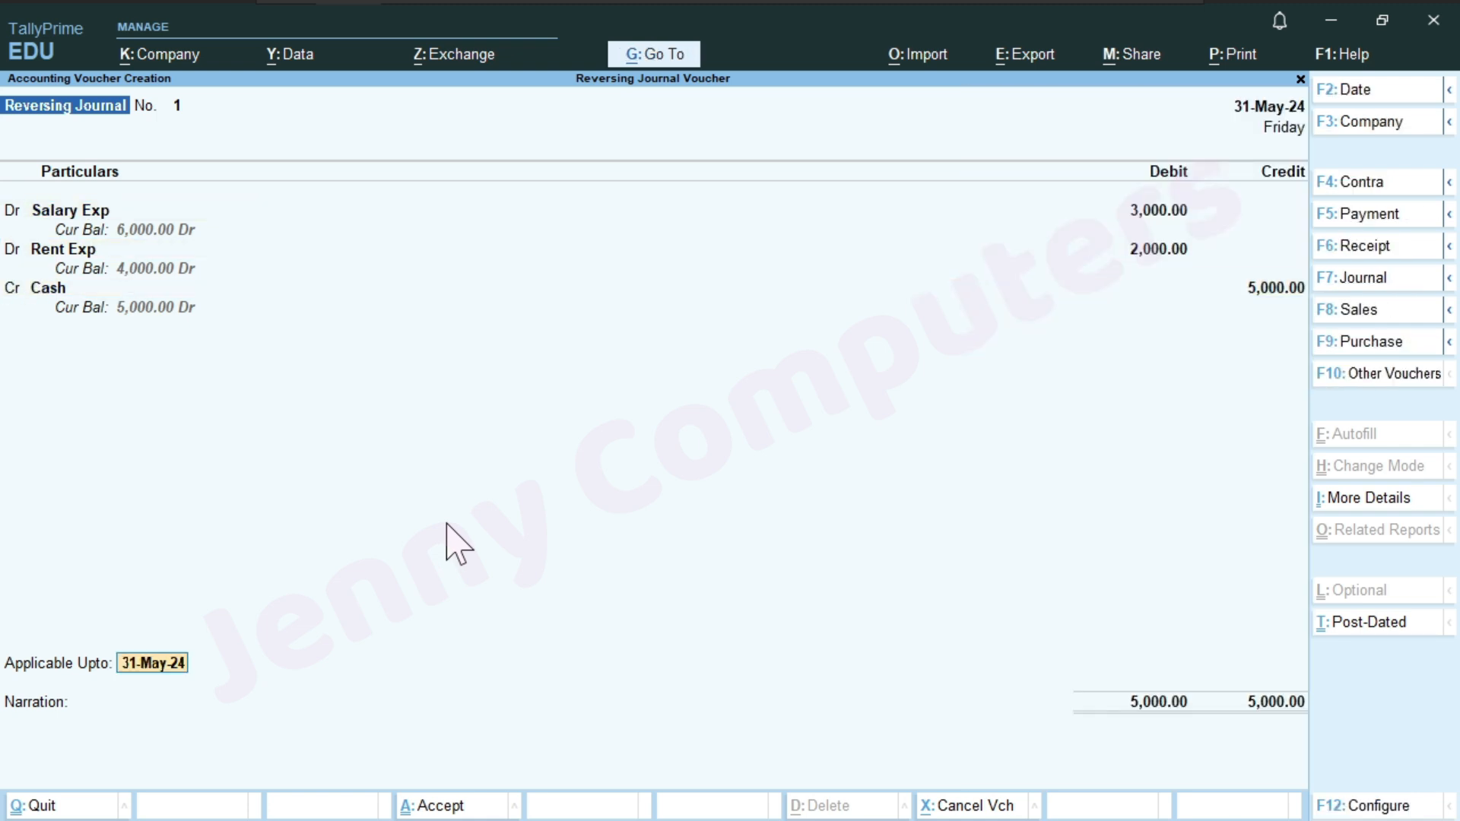
key("Return")
key("Return")
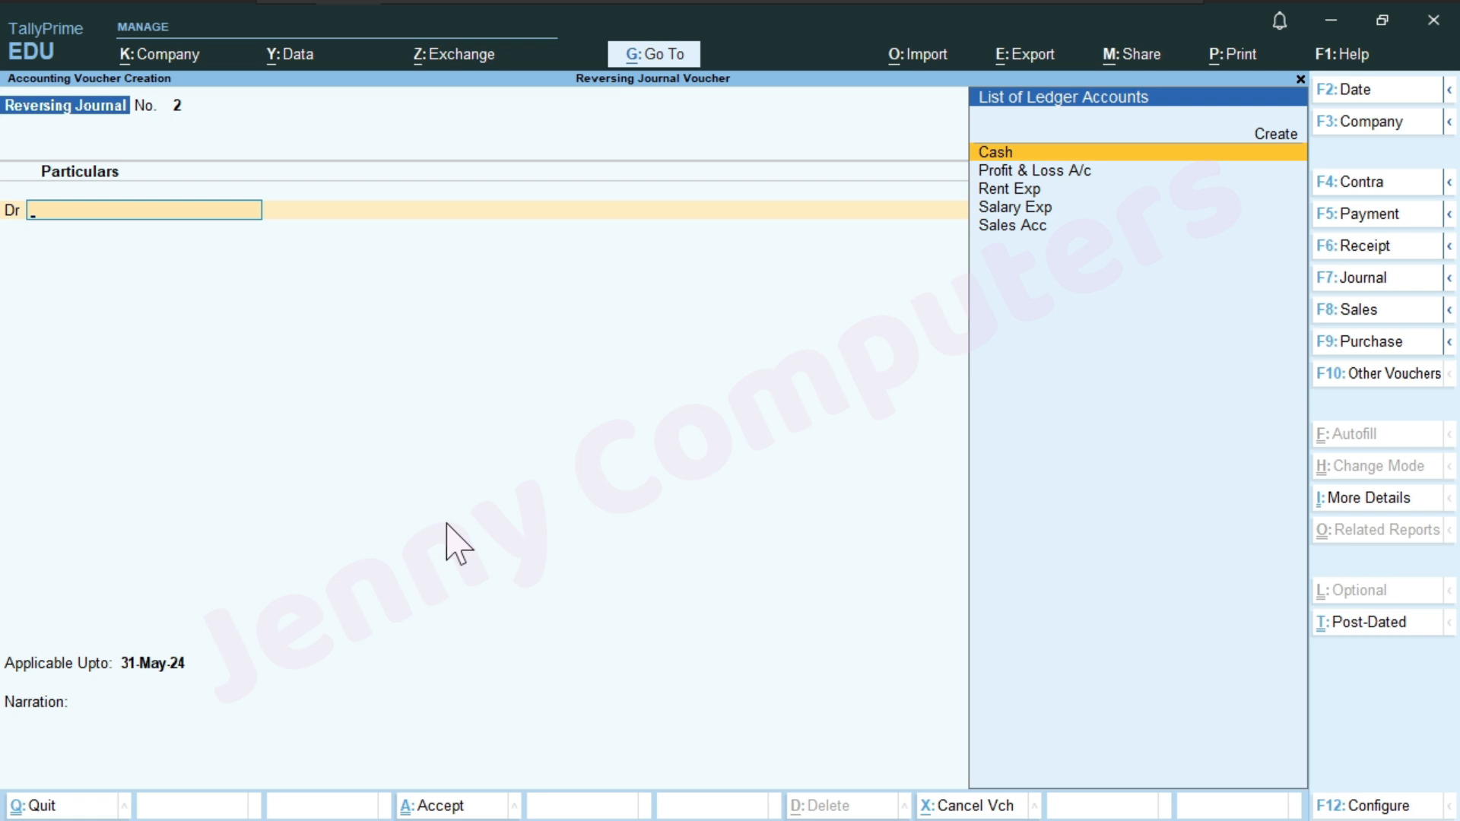
Step: Leave voucher entry and open the Profit & Loss A/c report
key("Escape")
key("Return")
key("Down")
key("Down")
key("Down")
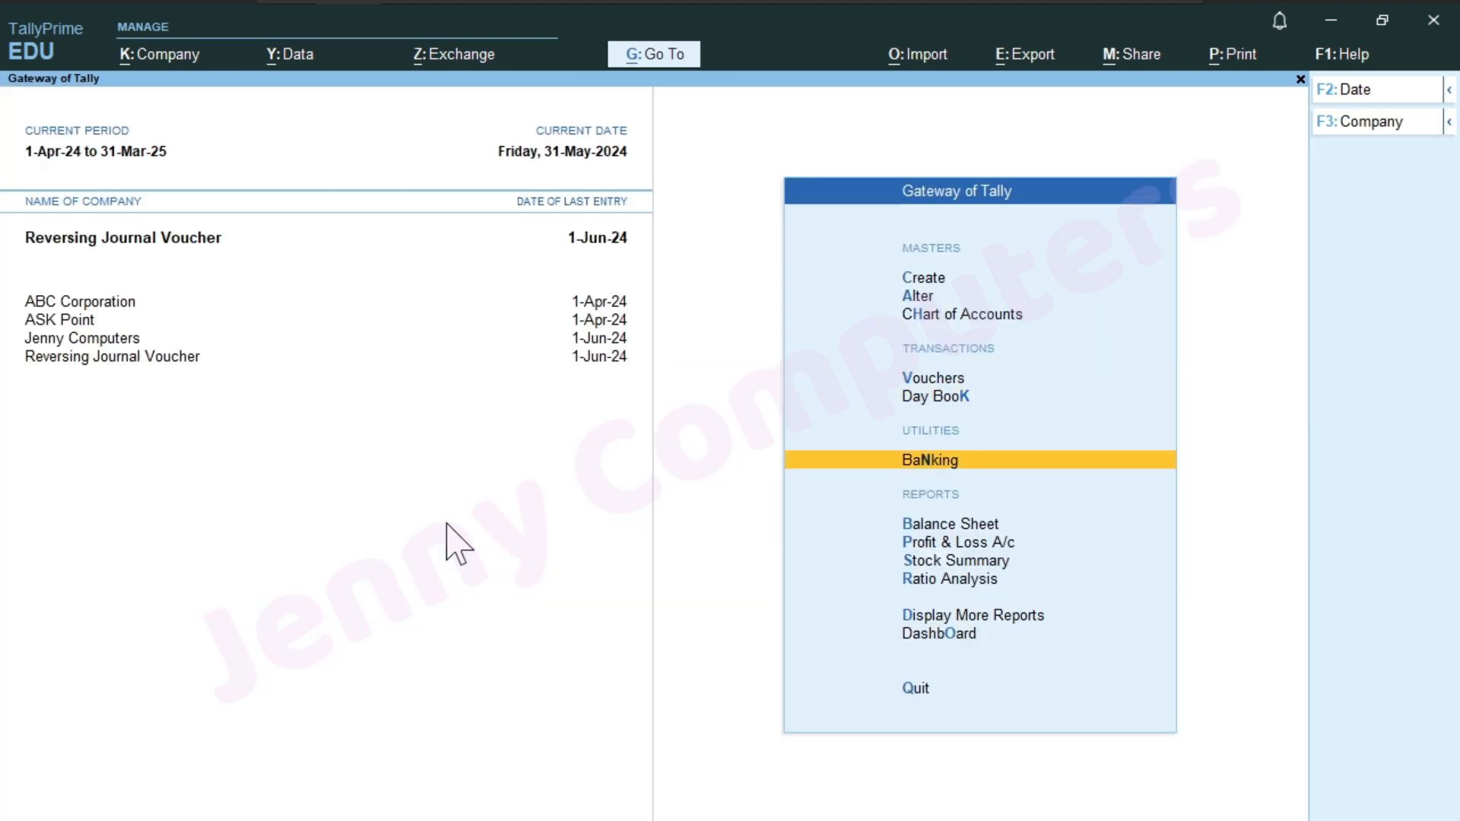
key("Down")
key("Return")
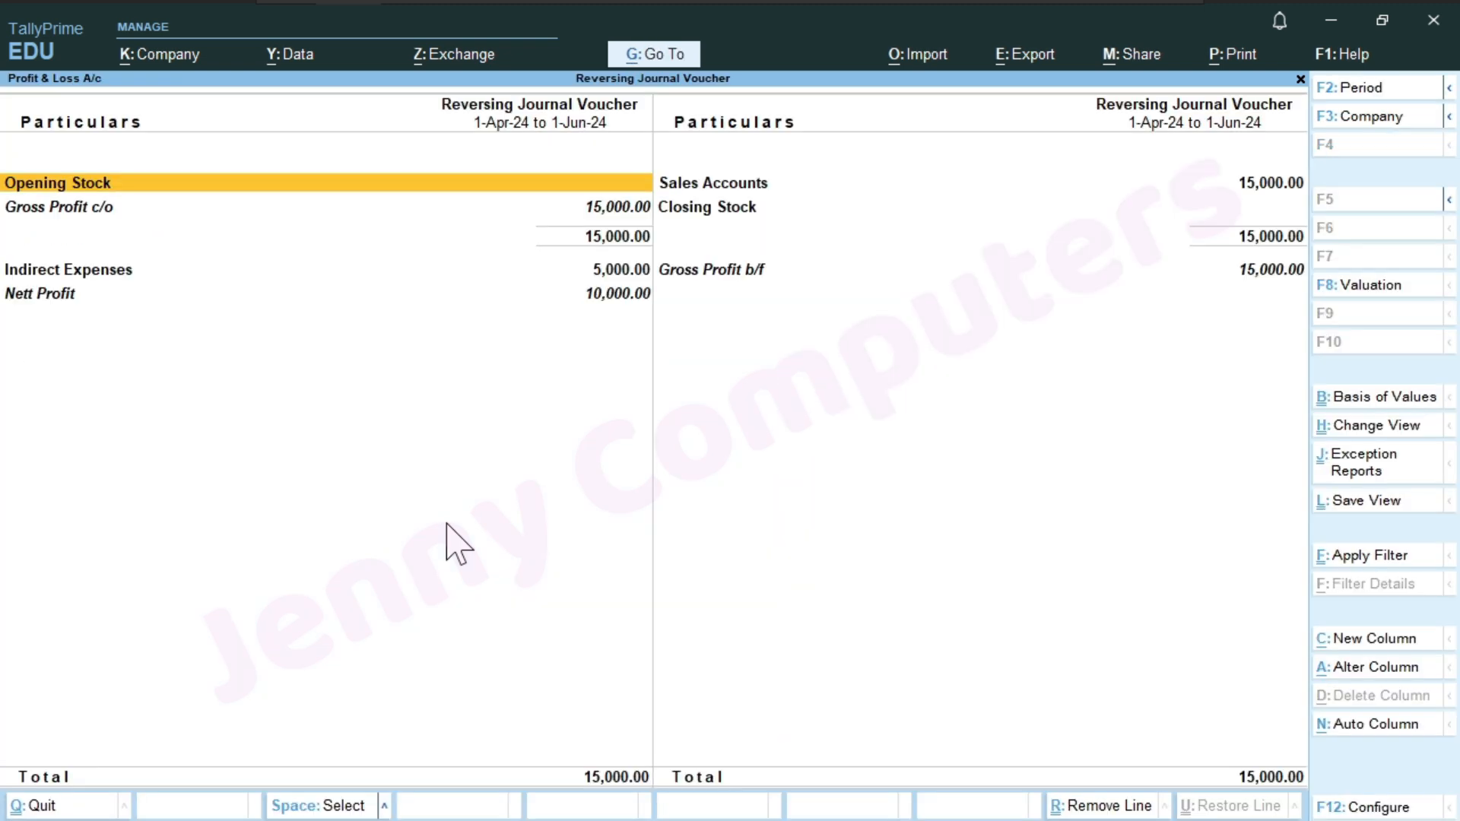
Step: Set the Profit & Loss A/c period to 1-May-24 through 31-May-24 and check whether the reversing journal is reflected
key("alt")
key("alt+F2")
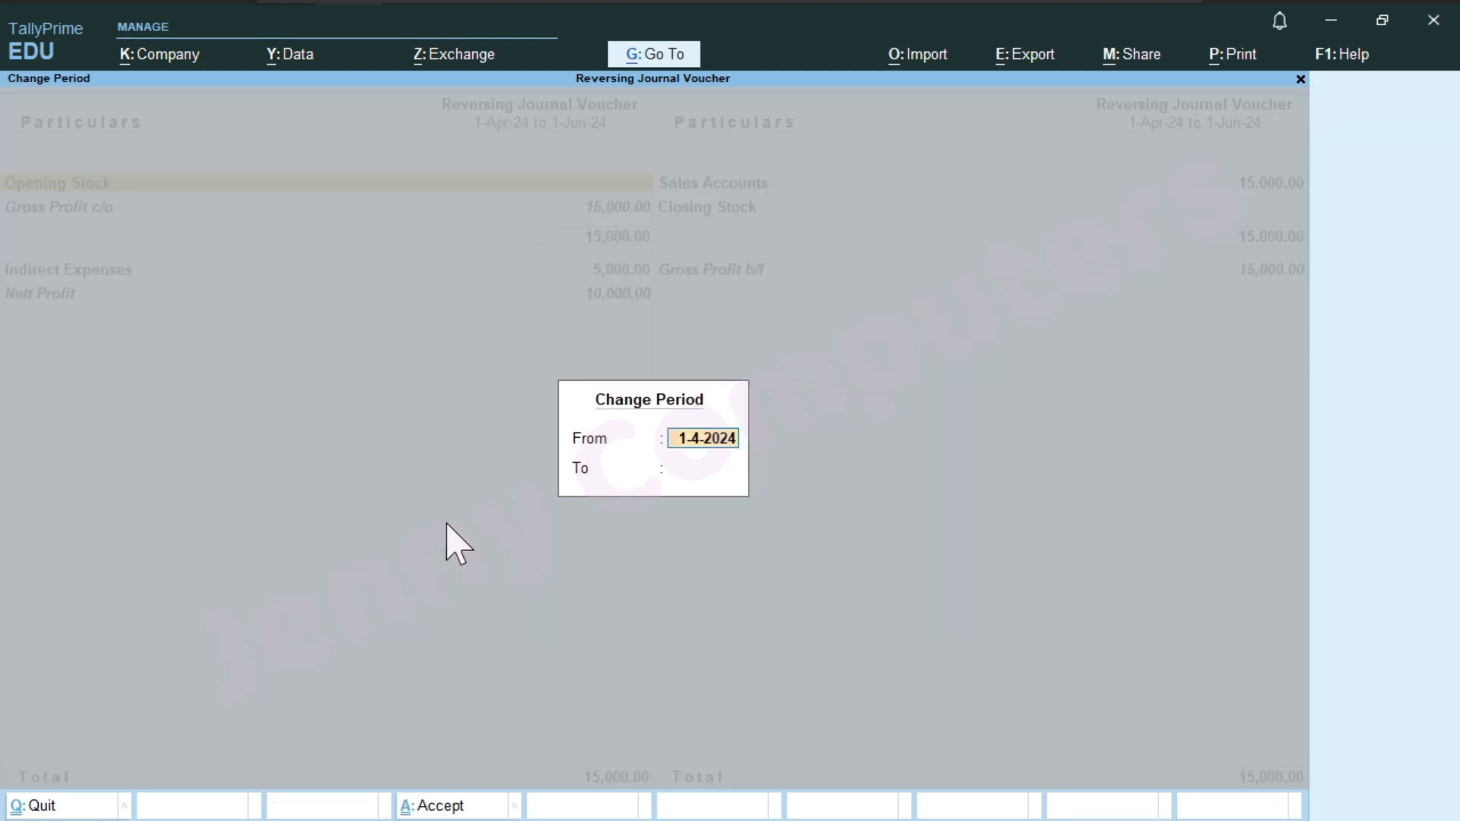
type("1.5")
key("Return")
type("31.5")
key("Return")
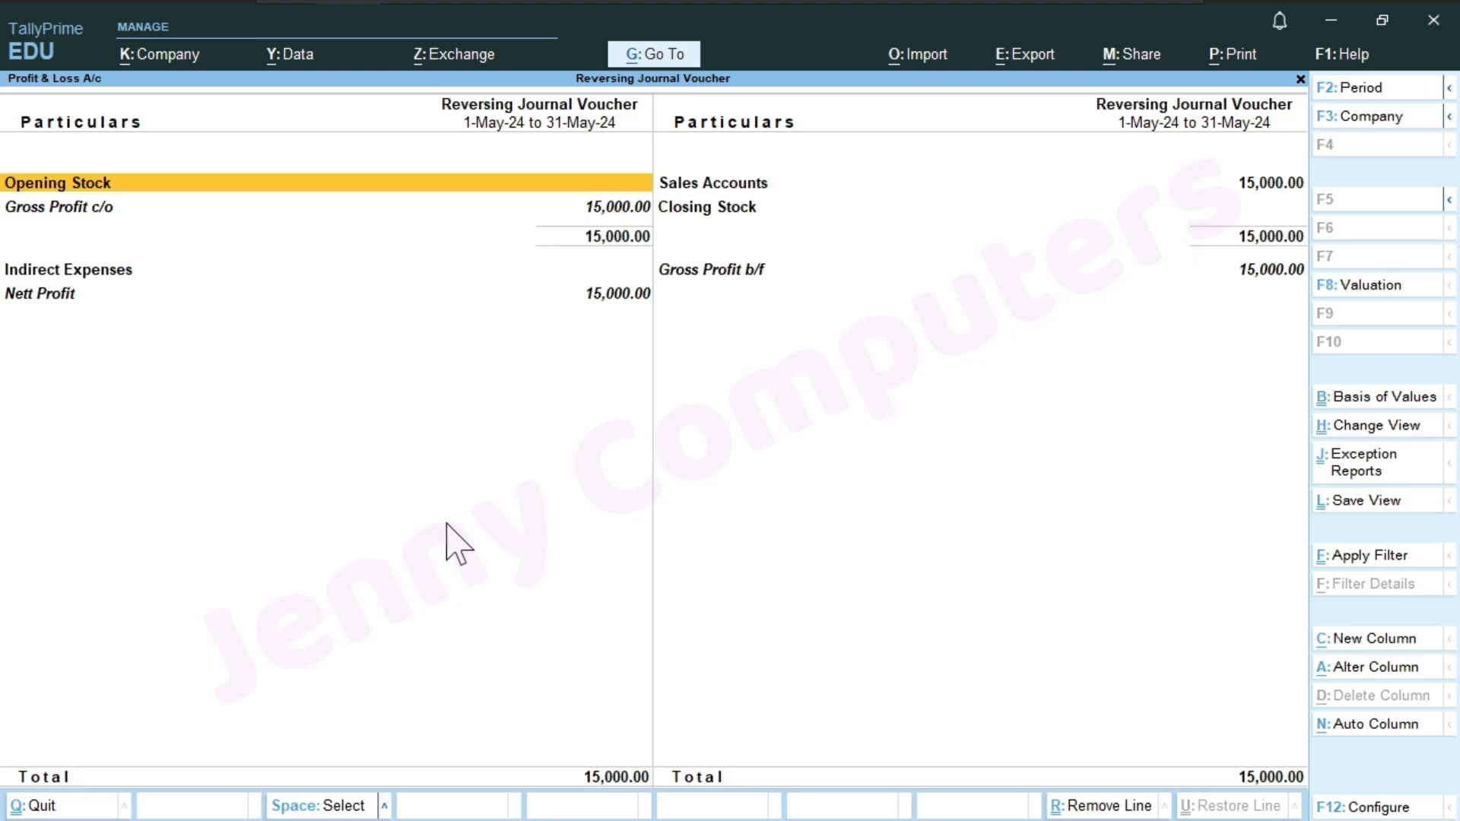
key("ctrl")
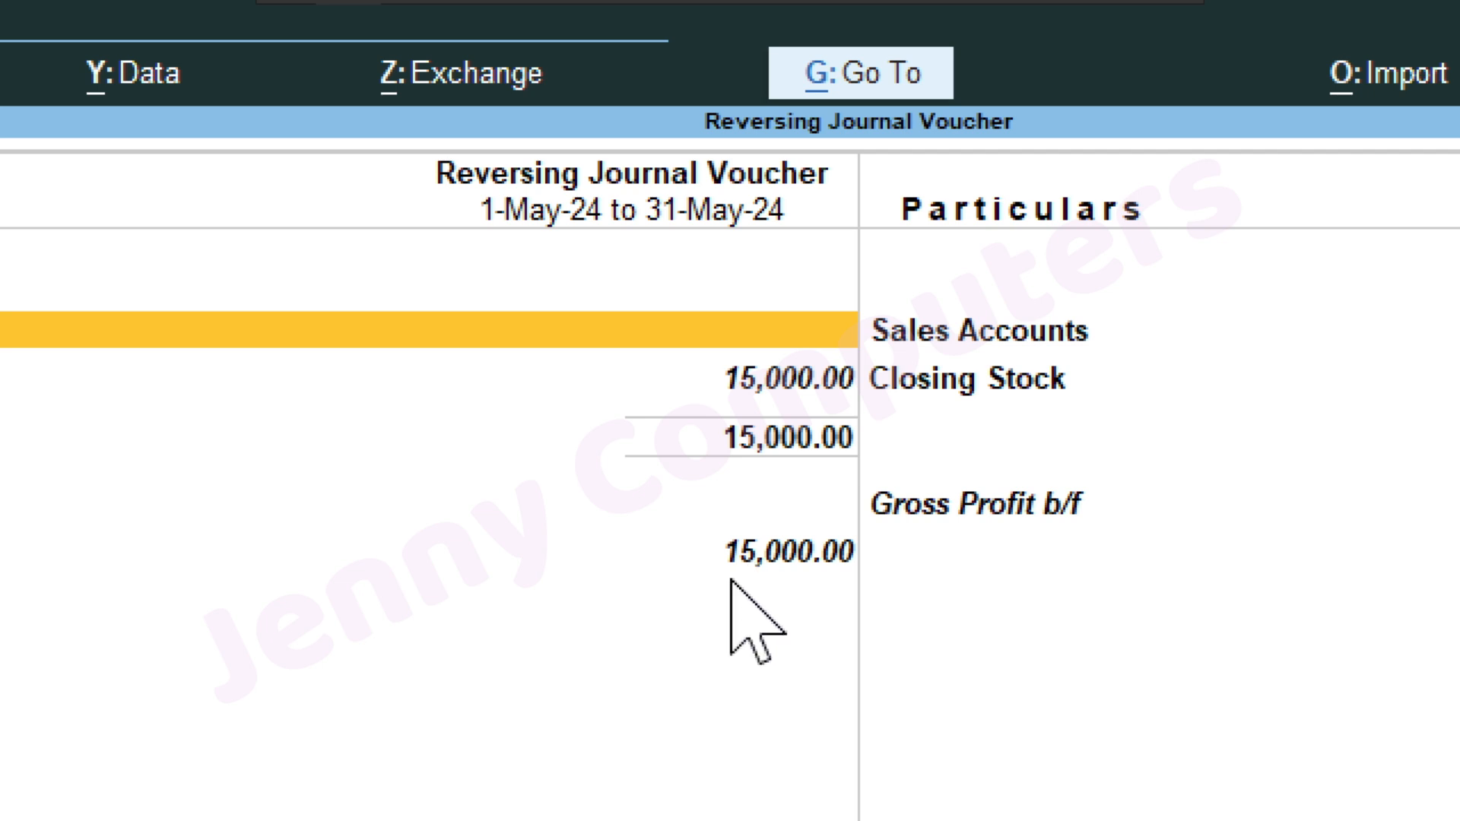
Step: Leave the Profit & Loss A/c and open master creation with the full list of masters shown
key("Escape")
key("Up")
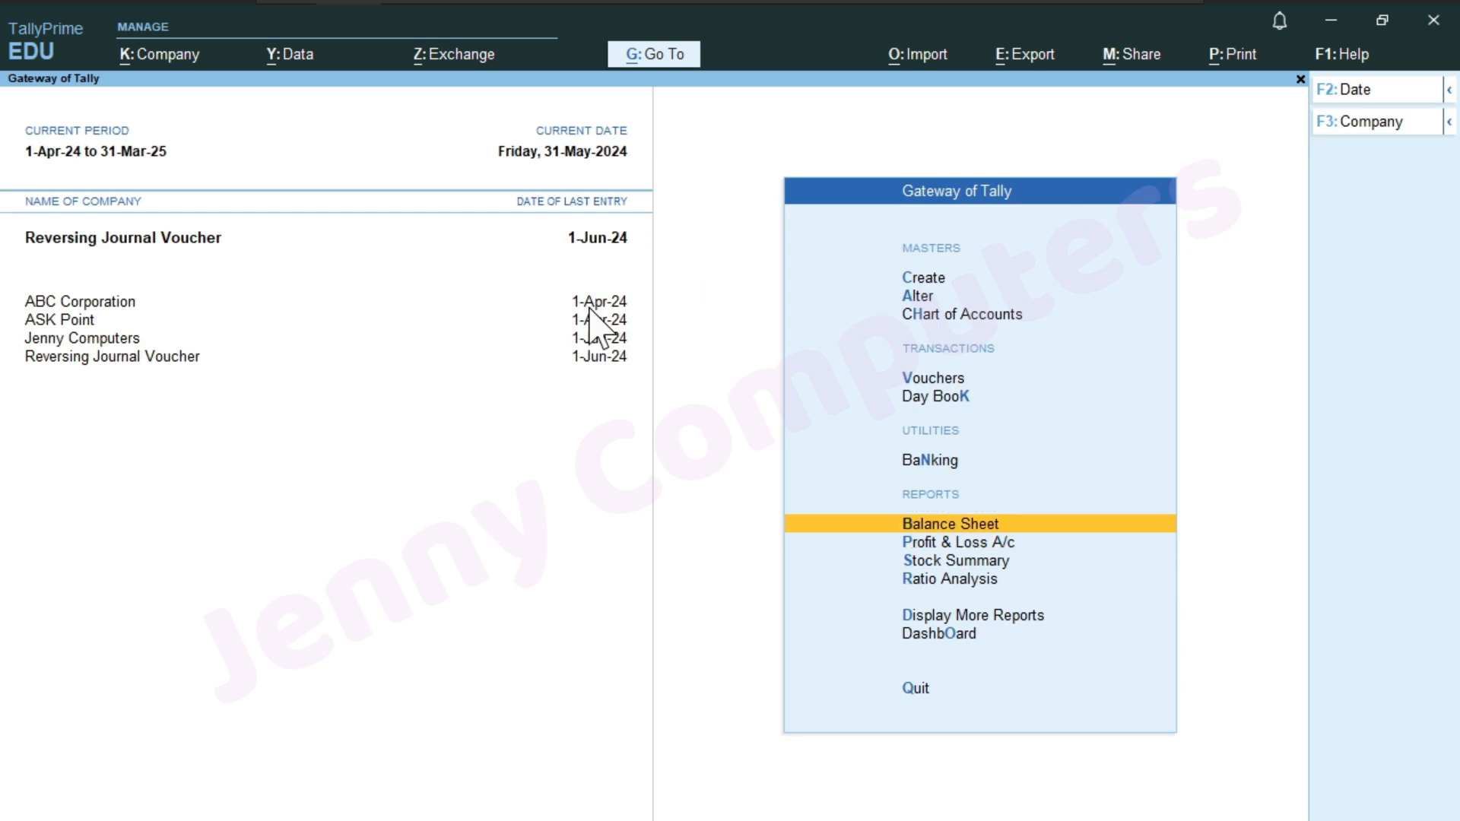
key("Up")
key("Up")
key("Up")
key("Up")
key("Up")
key("Up")
key("Return")
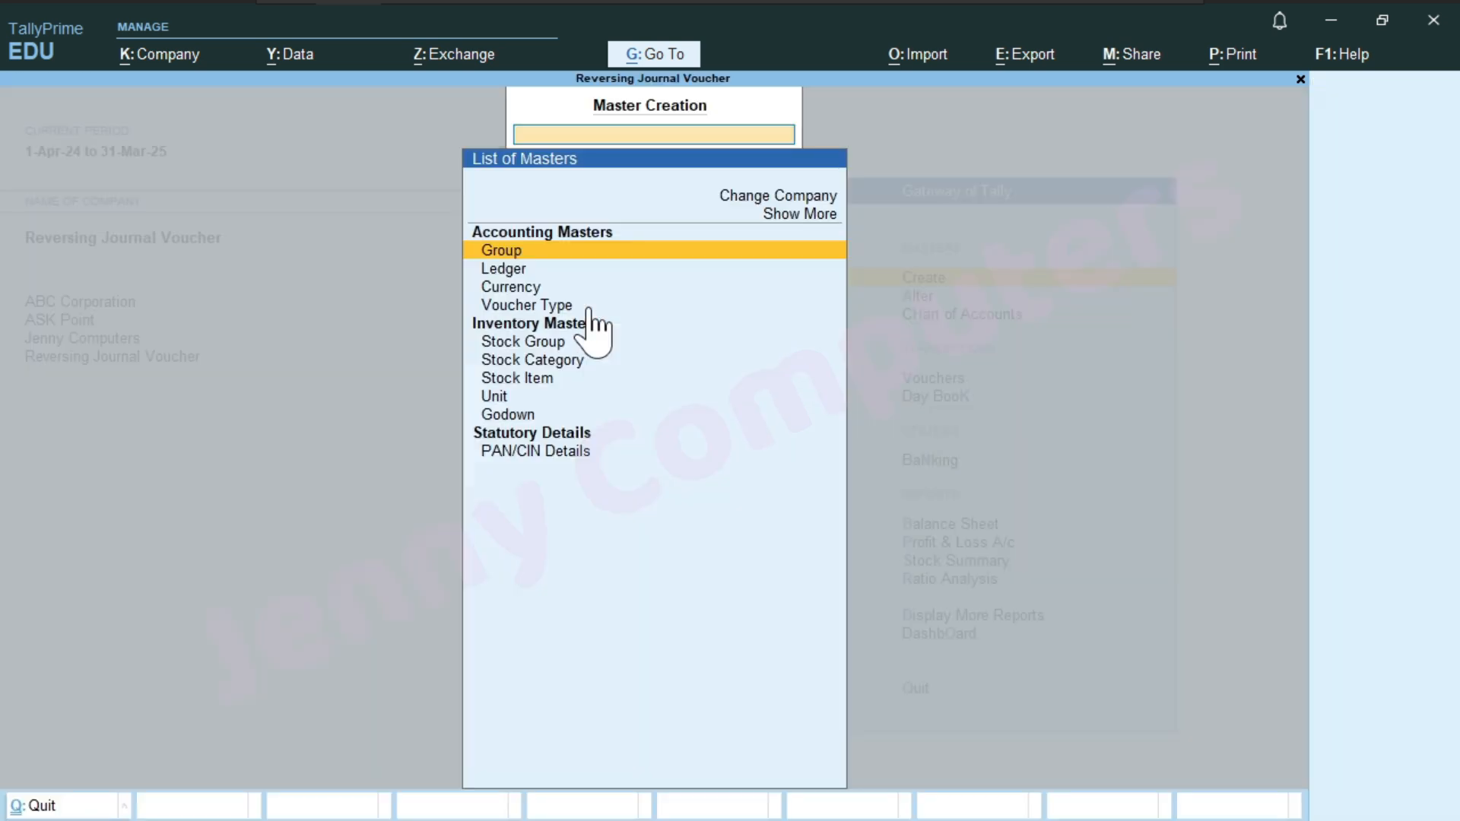
key("Up")
key("Return")
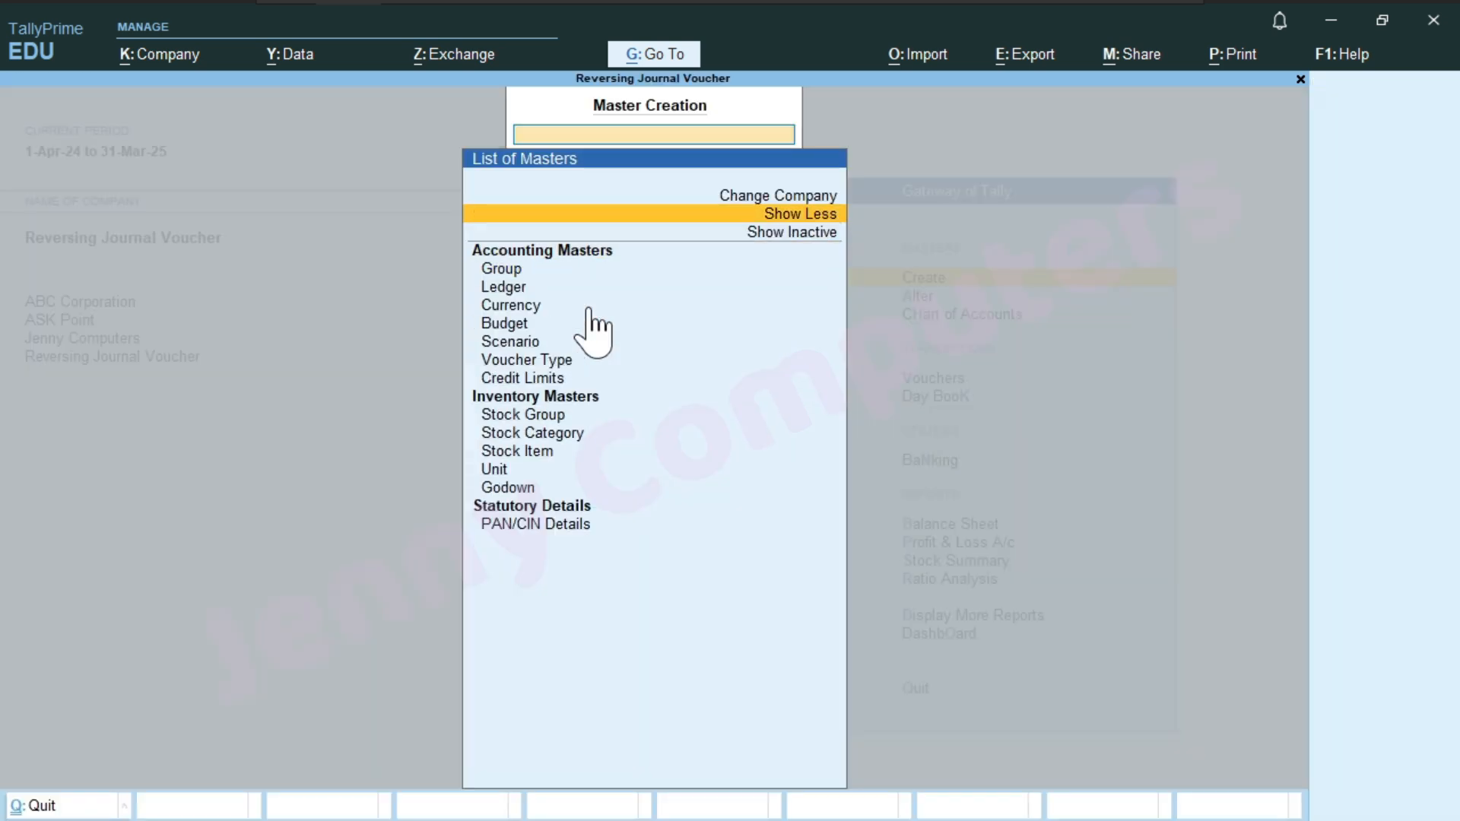
Step: Start a new Scenario master named Provision, keeping Include actuals set to Yes
key("Down")
key("Down")
key("Down")
key("Down")
key("Down")
key("Down")
key("Down")
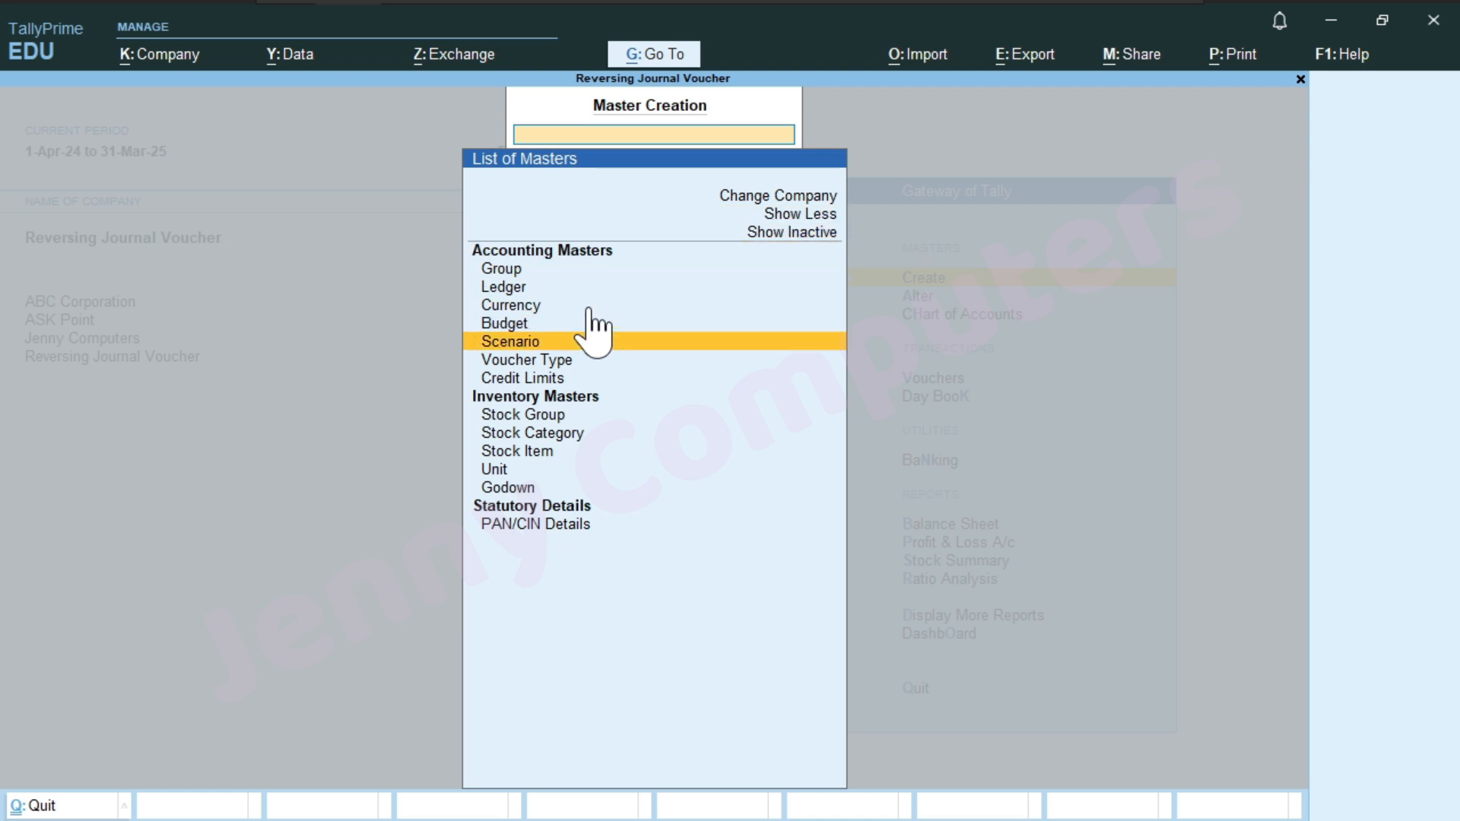
key("Return")
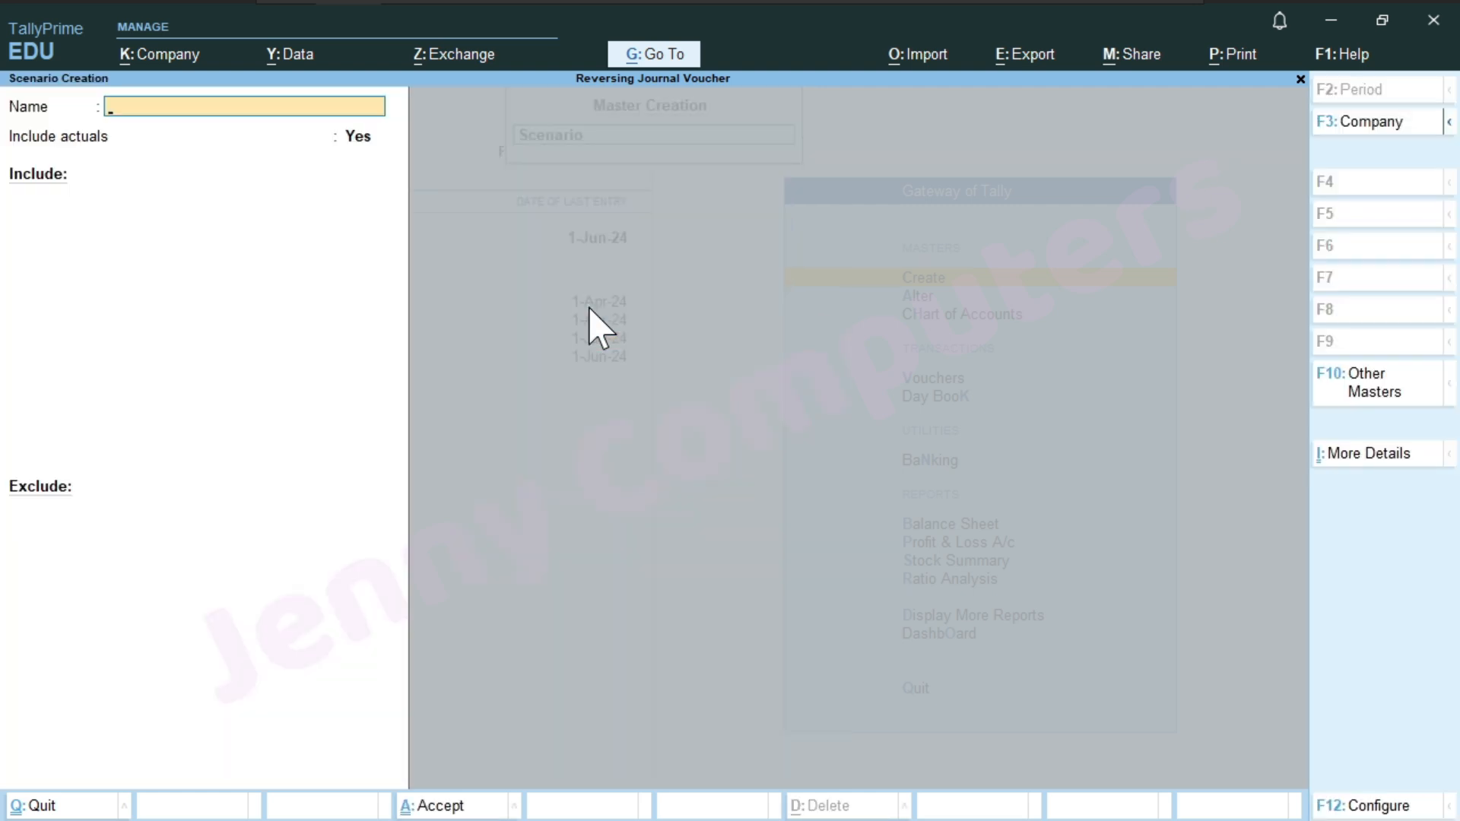
type("Provision")
key("Return")
key("Return")
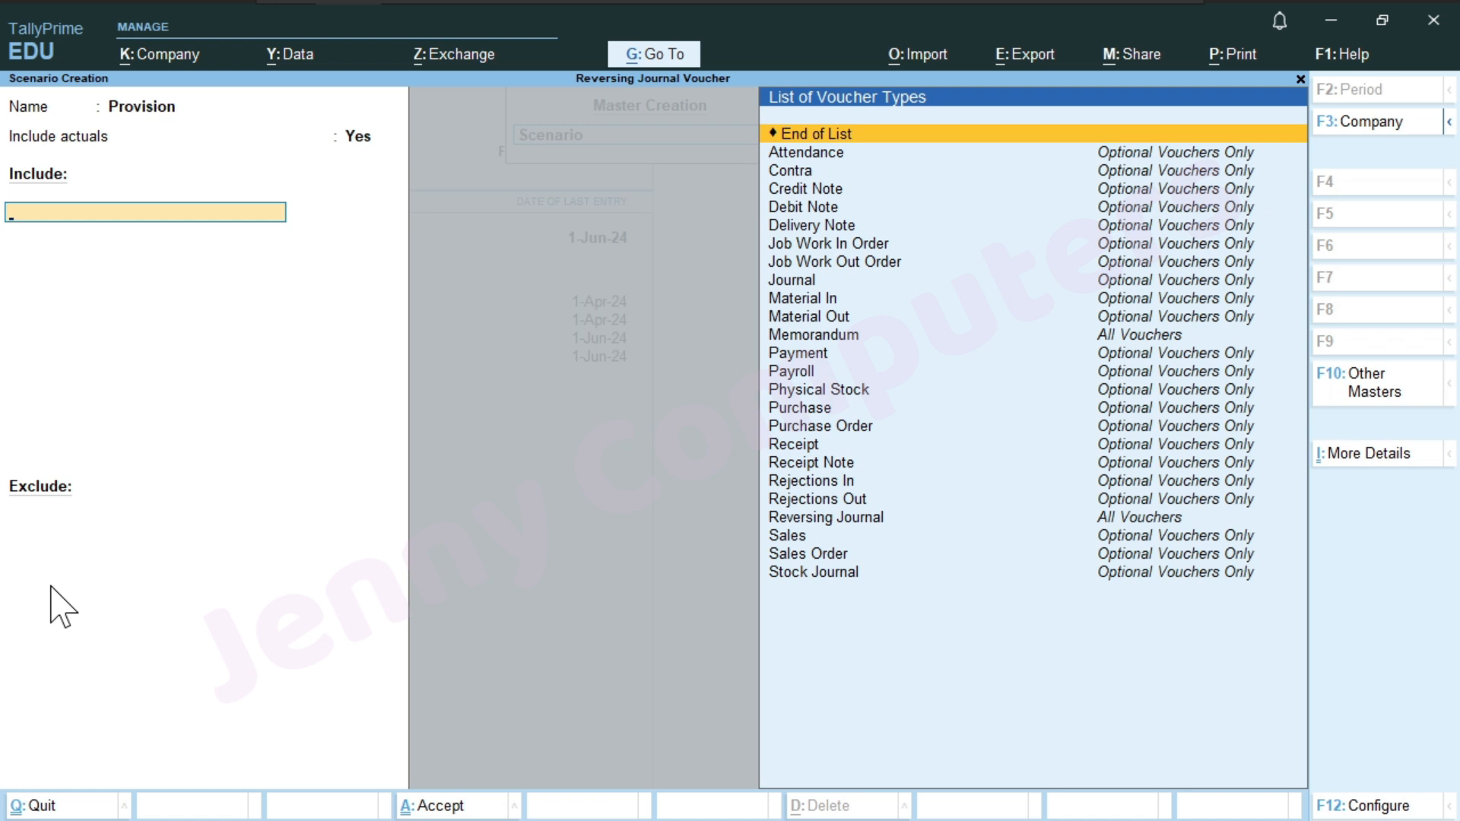
Step: Include the Reversing Journal voucher type in the Provision scenario and end the include list
type("R")
key("Down")
key("Down")
key("Down")
key("Down")
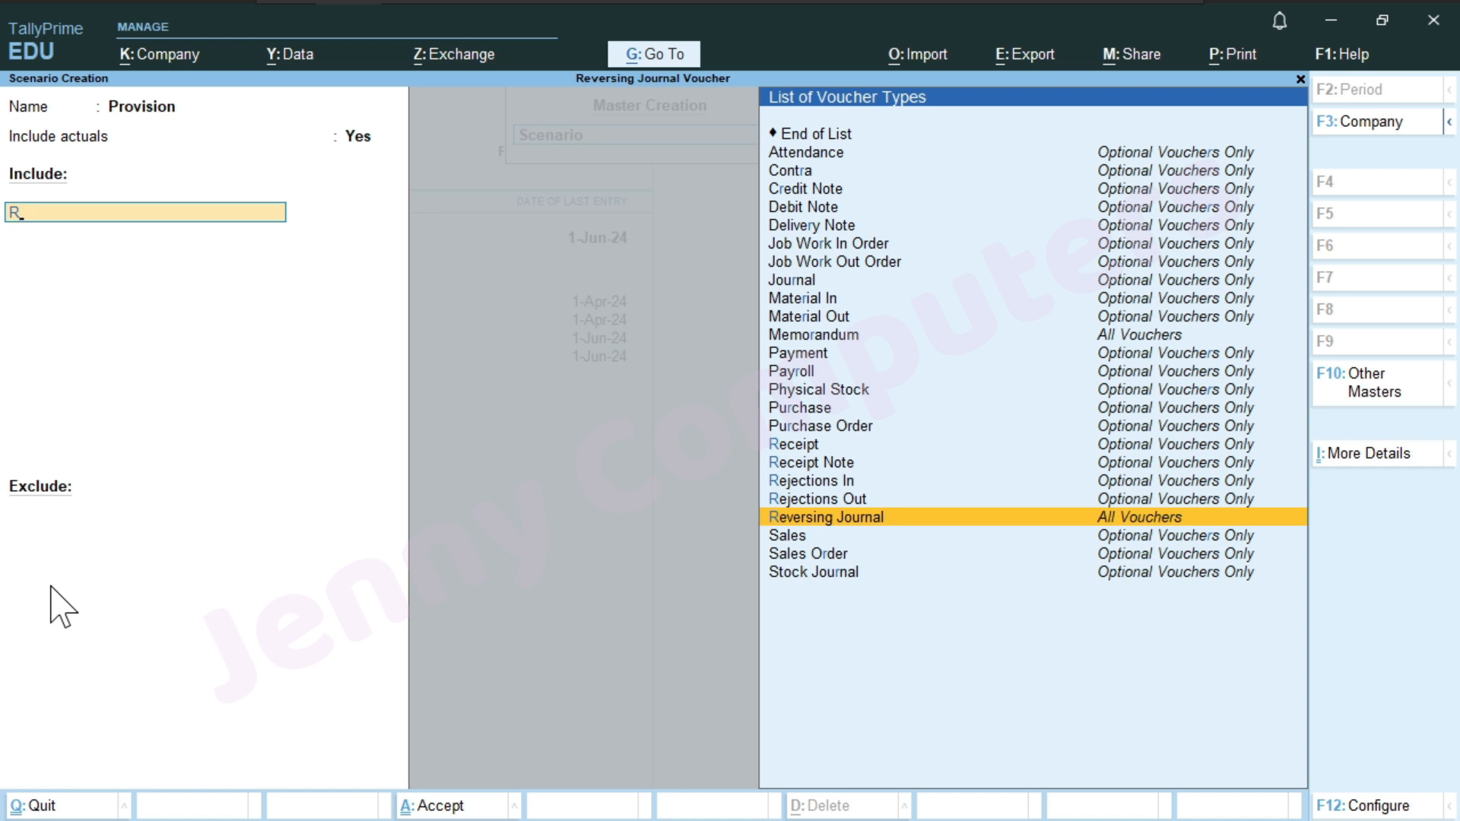
key("Return")
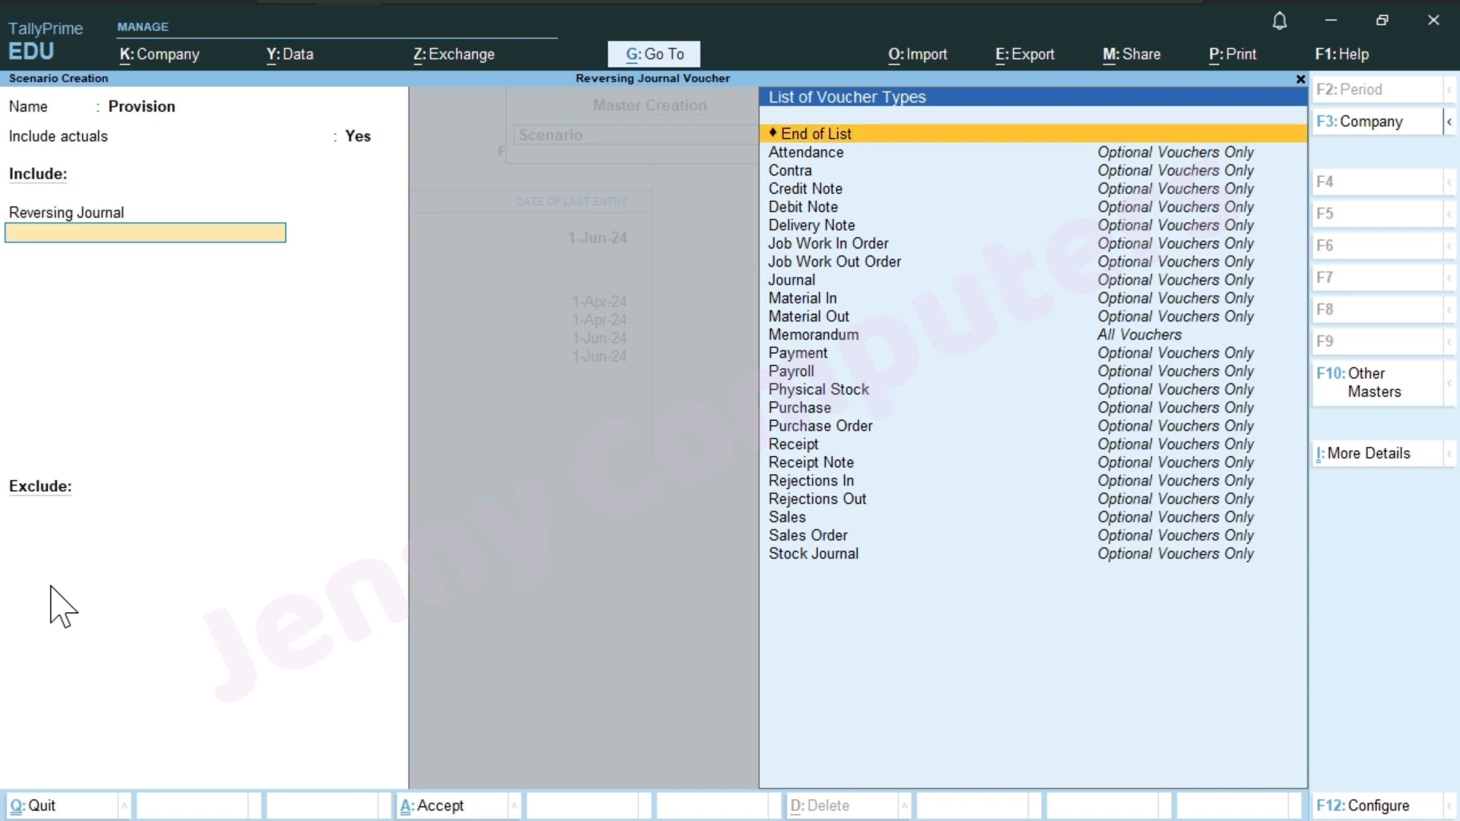
key("Return")
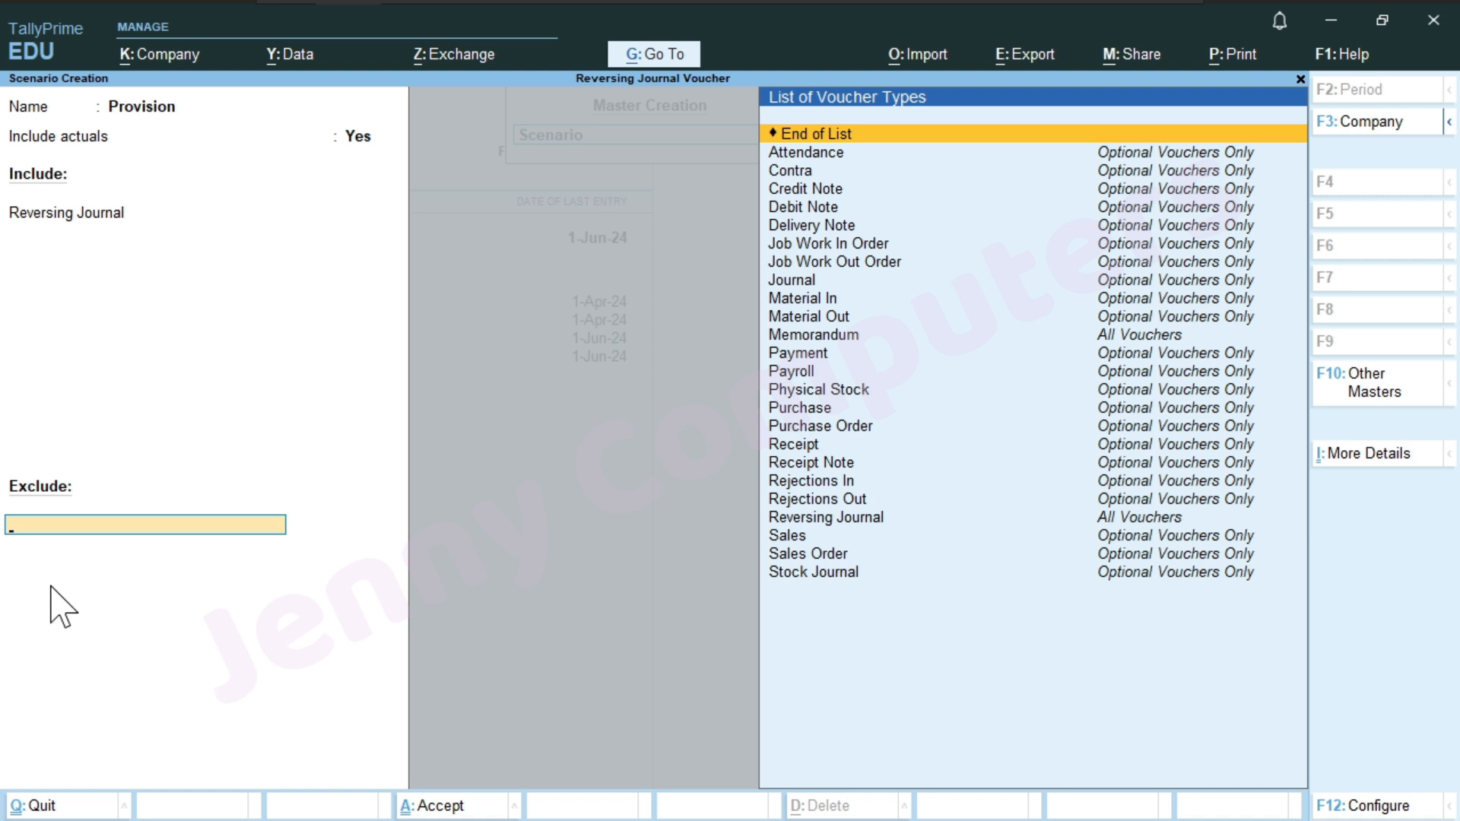
Step: Leave the scenario's exclude list empty, save it and return to the Gateway of Tally
key("Return")
key("Return")
key("Escape")
key("y")
key("Escape")
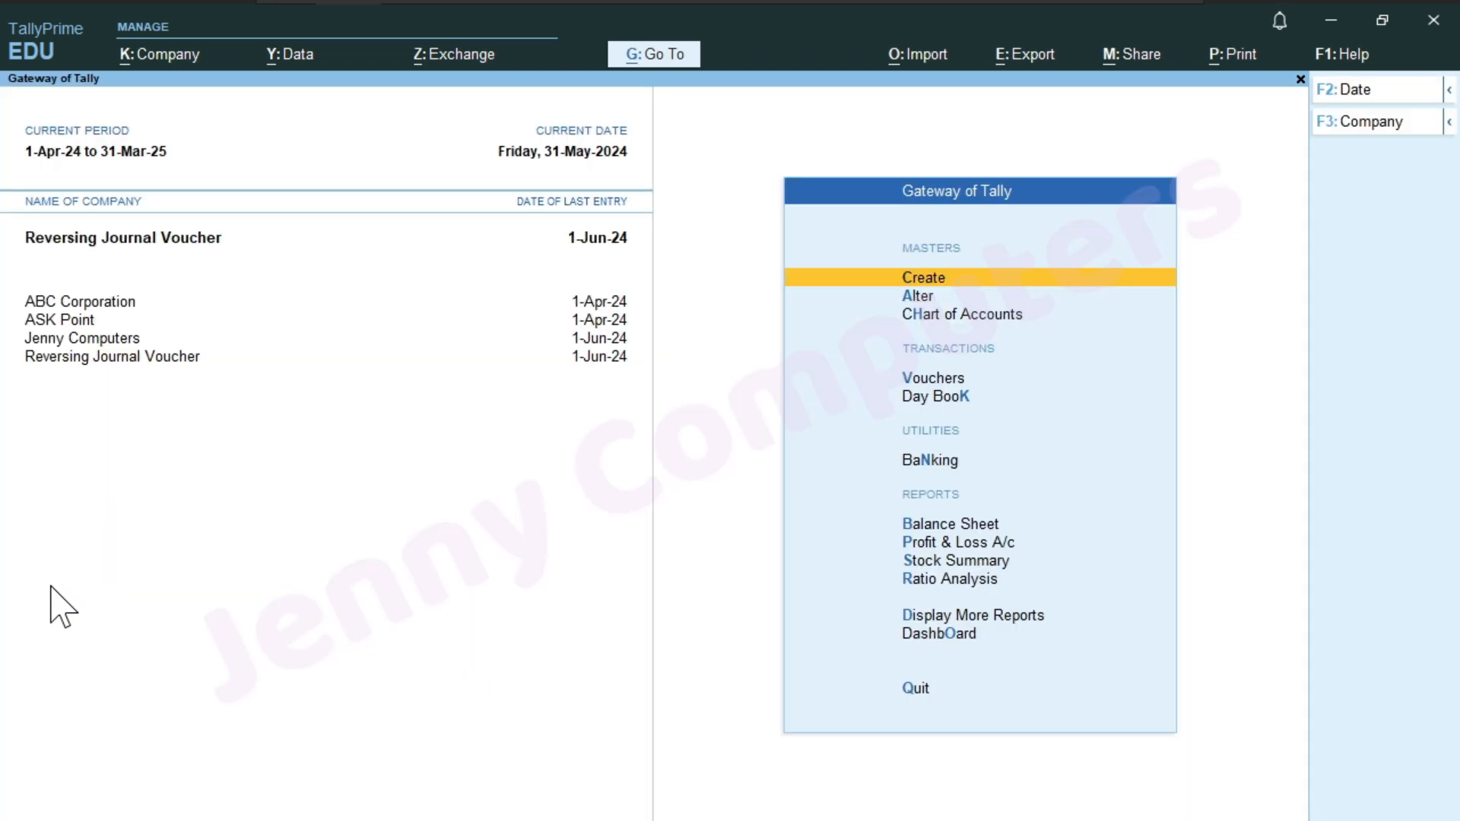
Step: Open the Profit & Loss A/c report from the Gateway of Tally
key("Up")
key("Up")
key("Up")
key("Up")
key("Up")
key("Up")
key("Return")
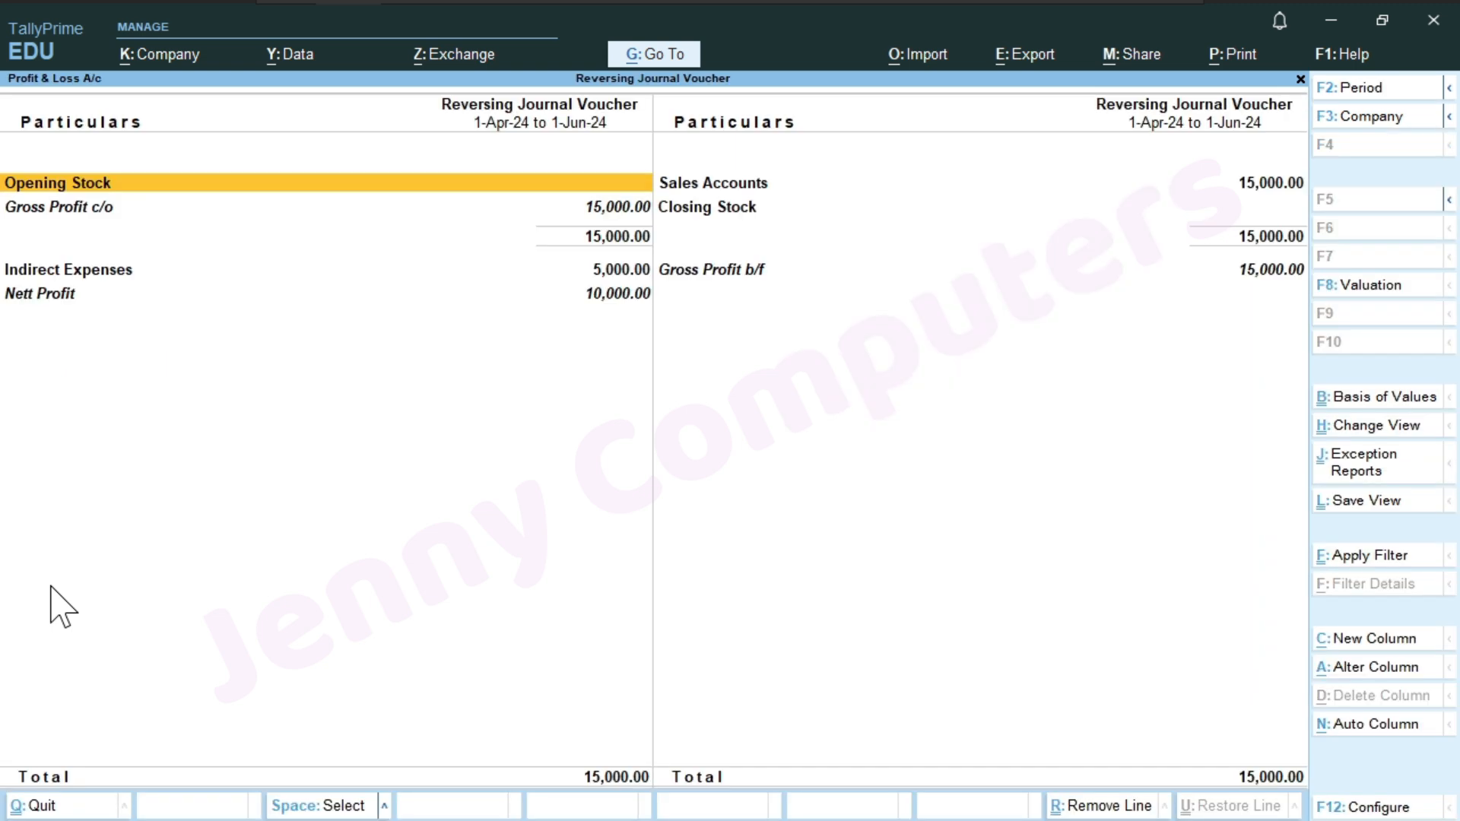
key("ctrl")
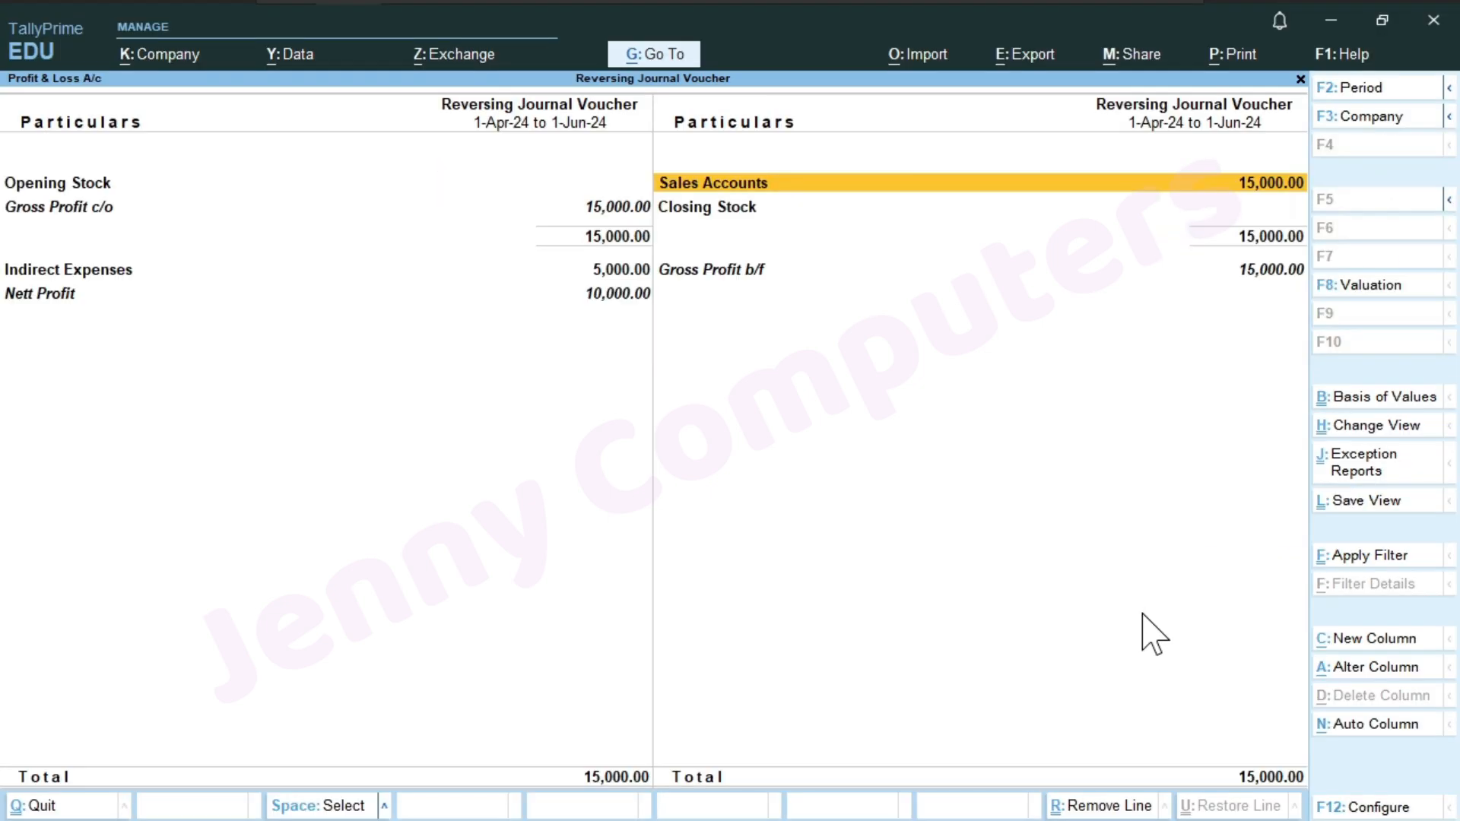
Step: Add a Profit & Loss column for the Reversing Journal Voucher company from 1-May-24 to 31-May-24 with Default stock valuation
key("alt+c")
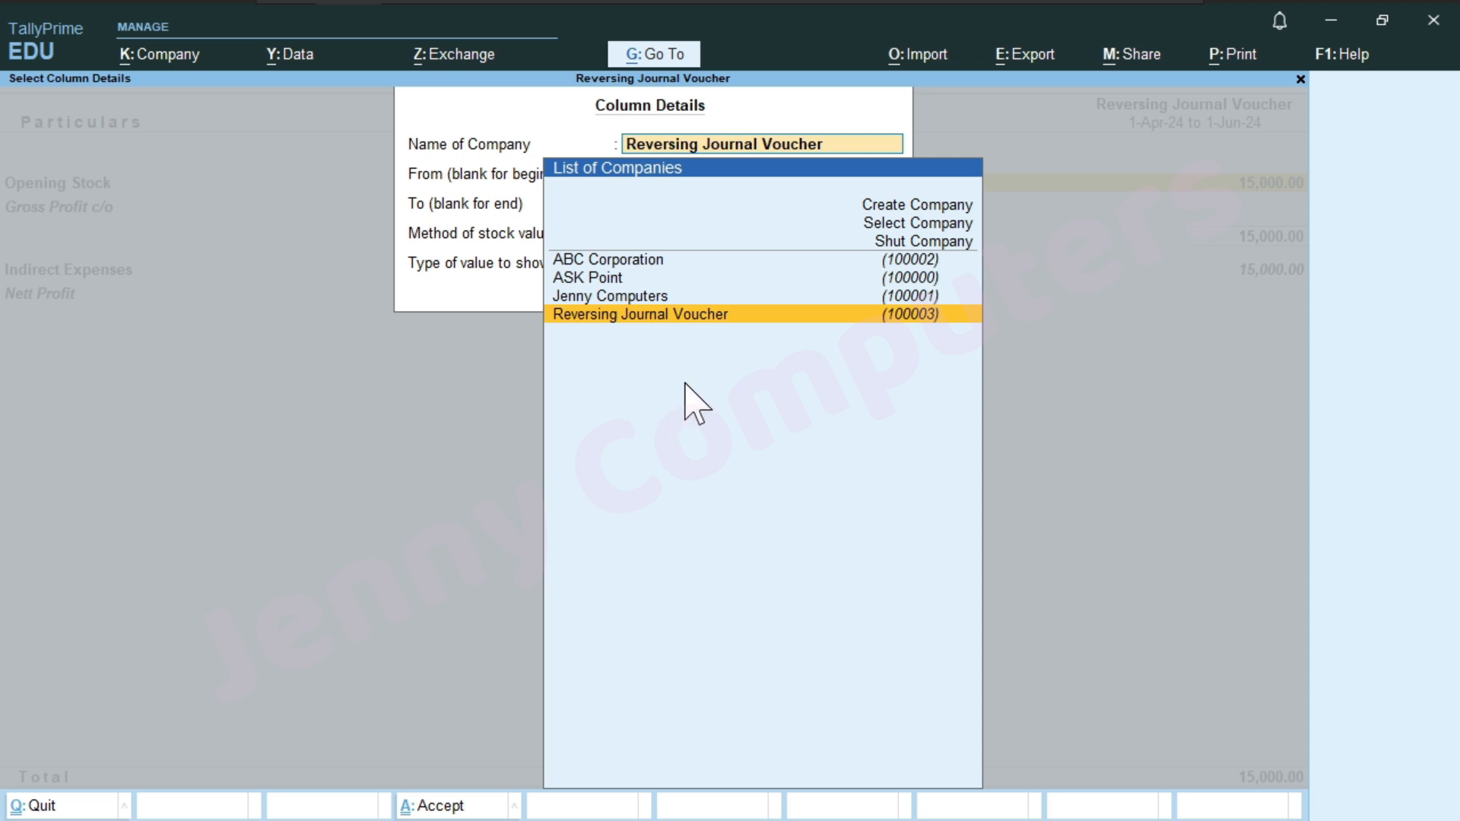
key("Return")
type("1.5")
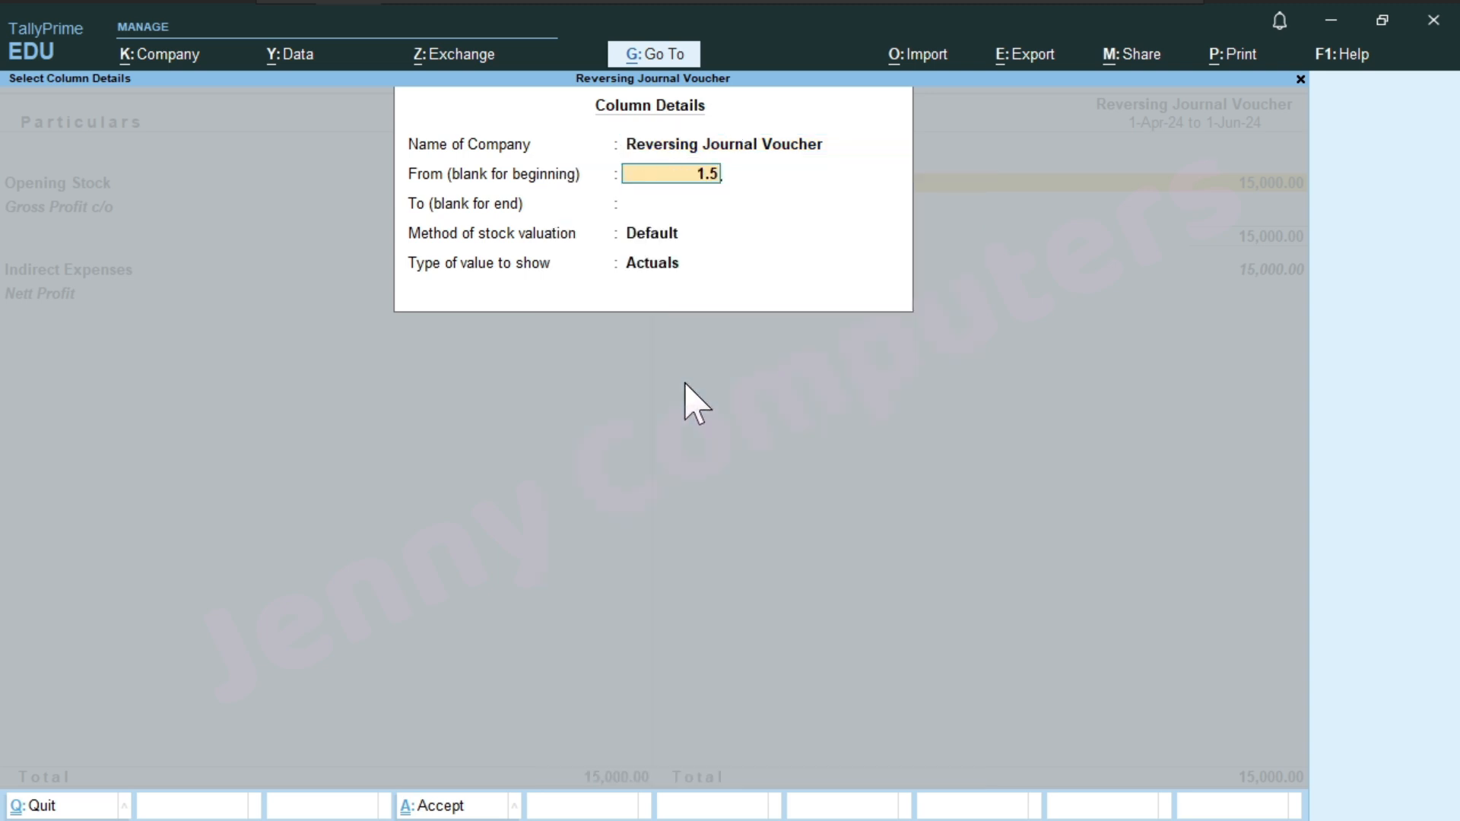
key("Return")
type("31.54")
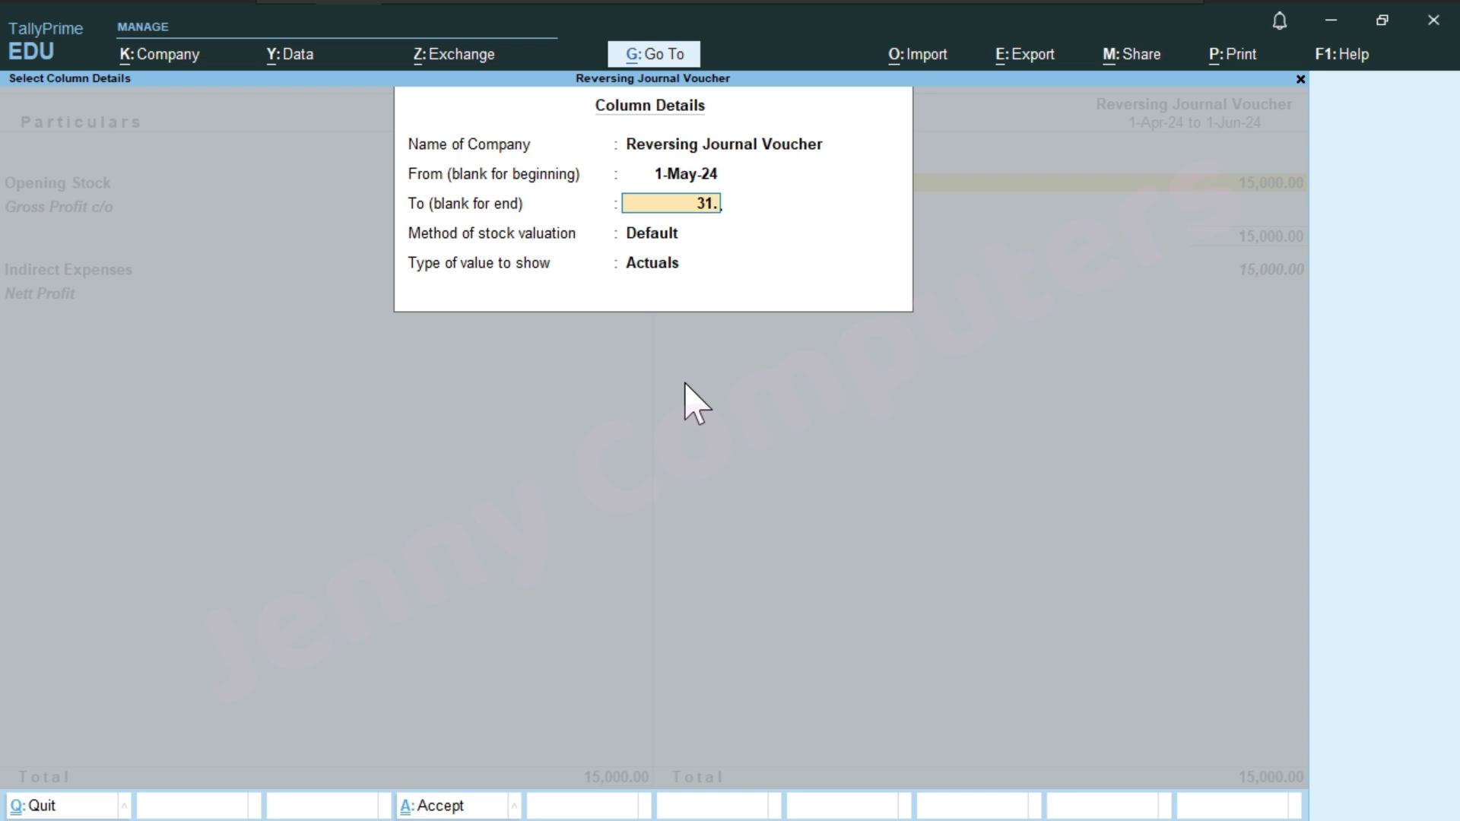
key("Return")
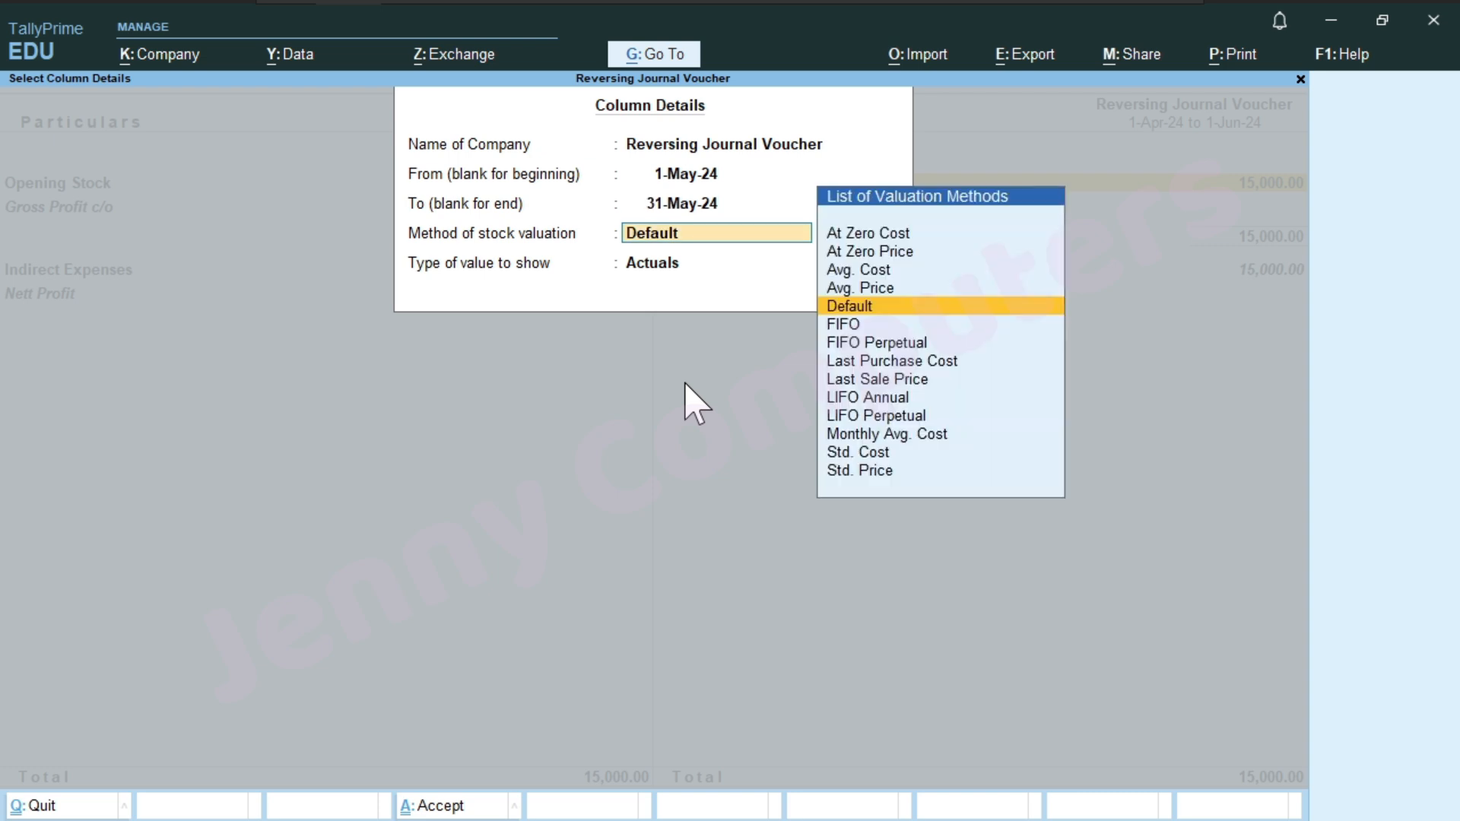
key("Return")
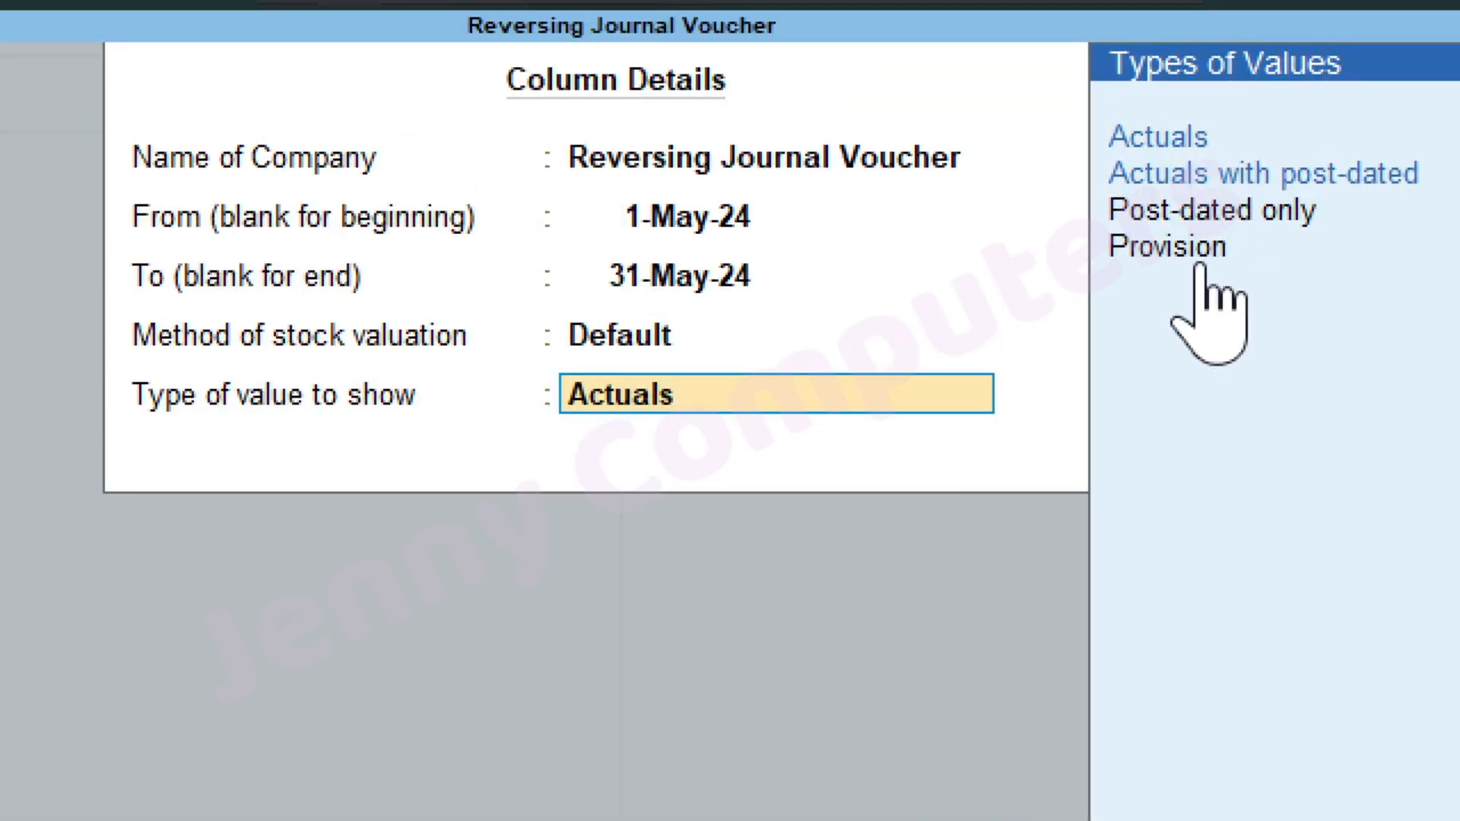
Step: Set the new column's type of value to Provision without variance and accept the column details
key("Down")
key("Down")
key("Down")
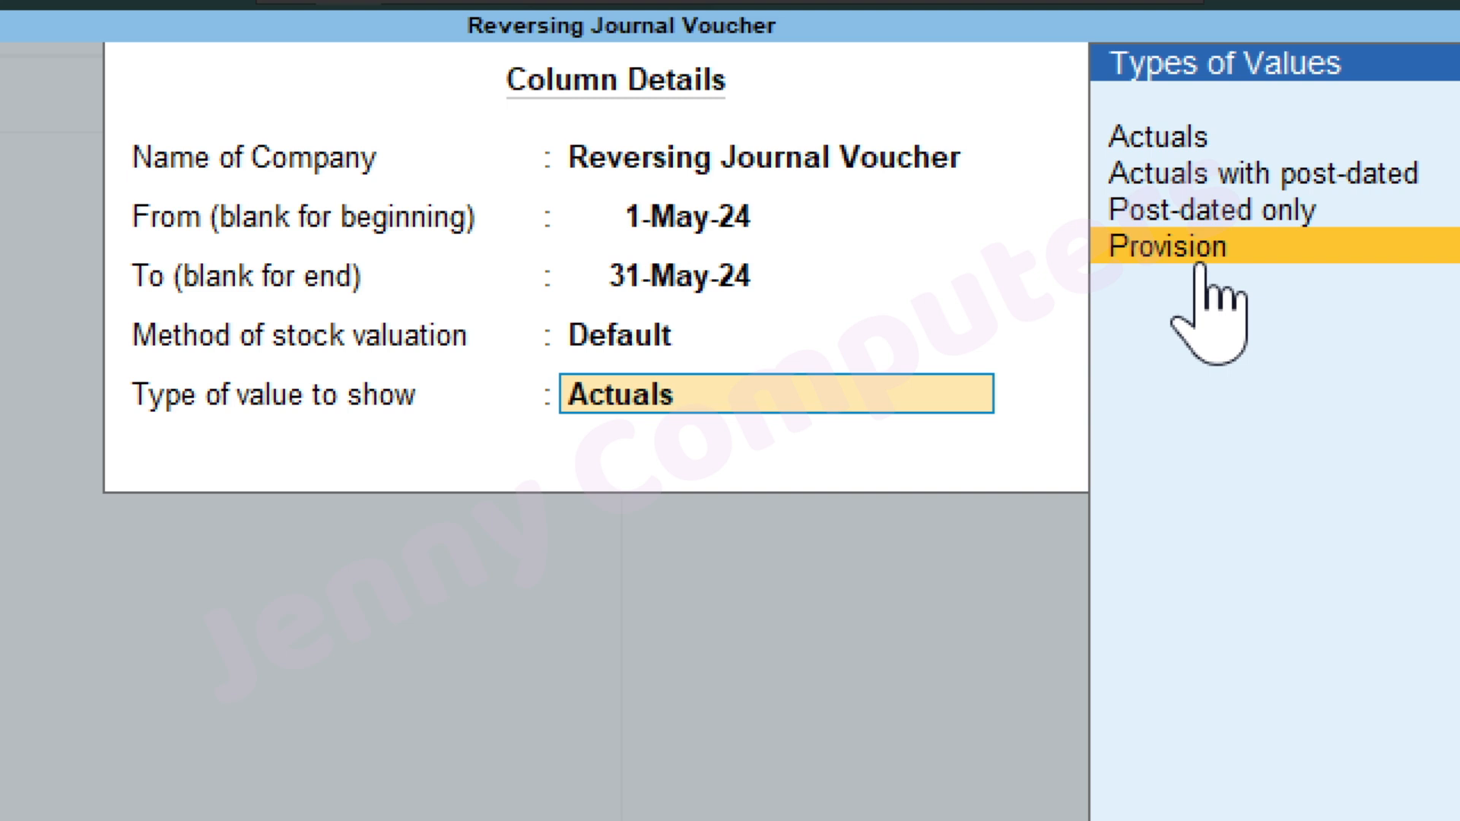
left_click(1199, 267)
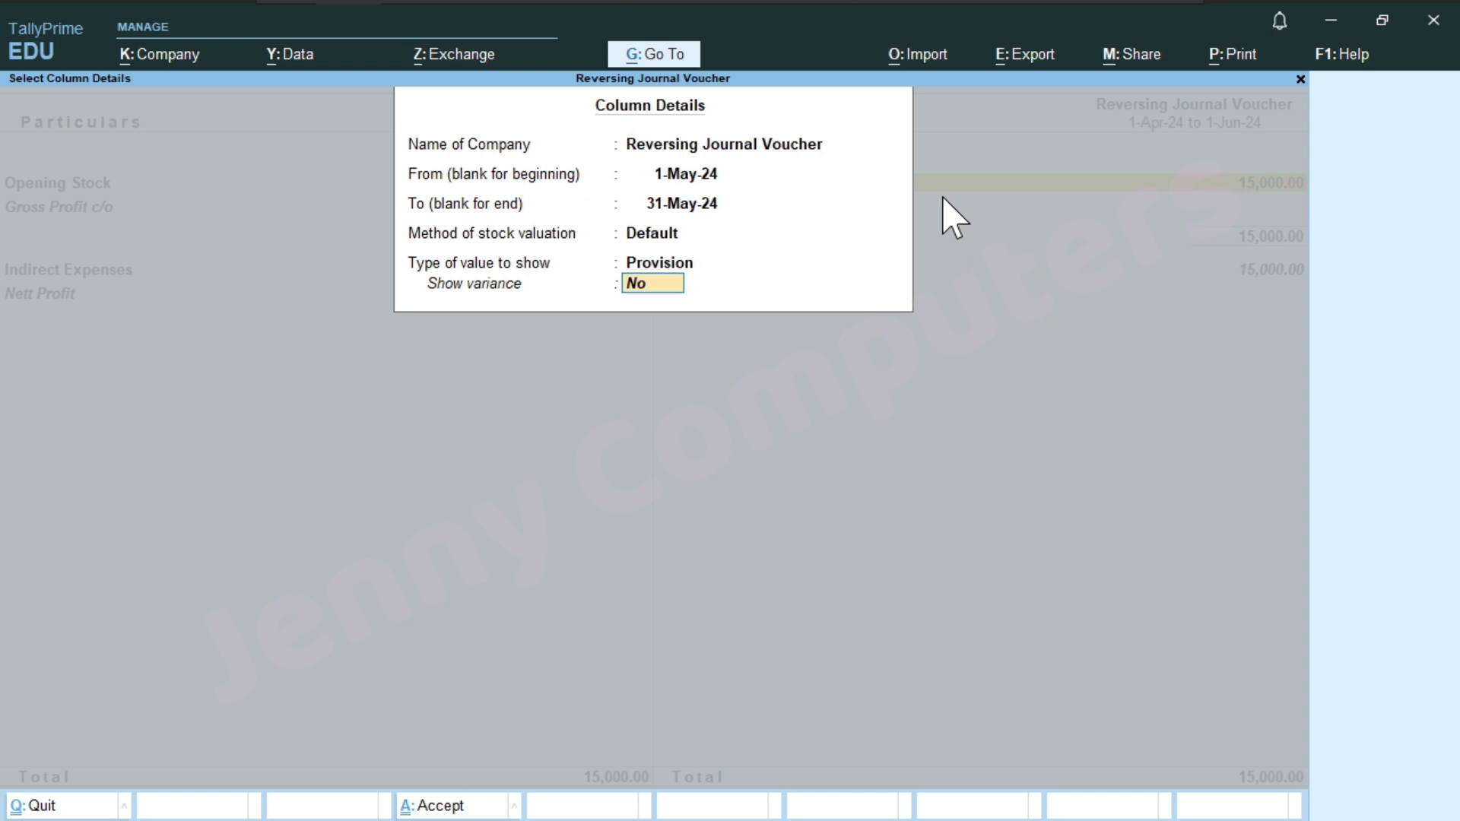
key("Return")
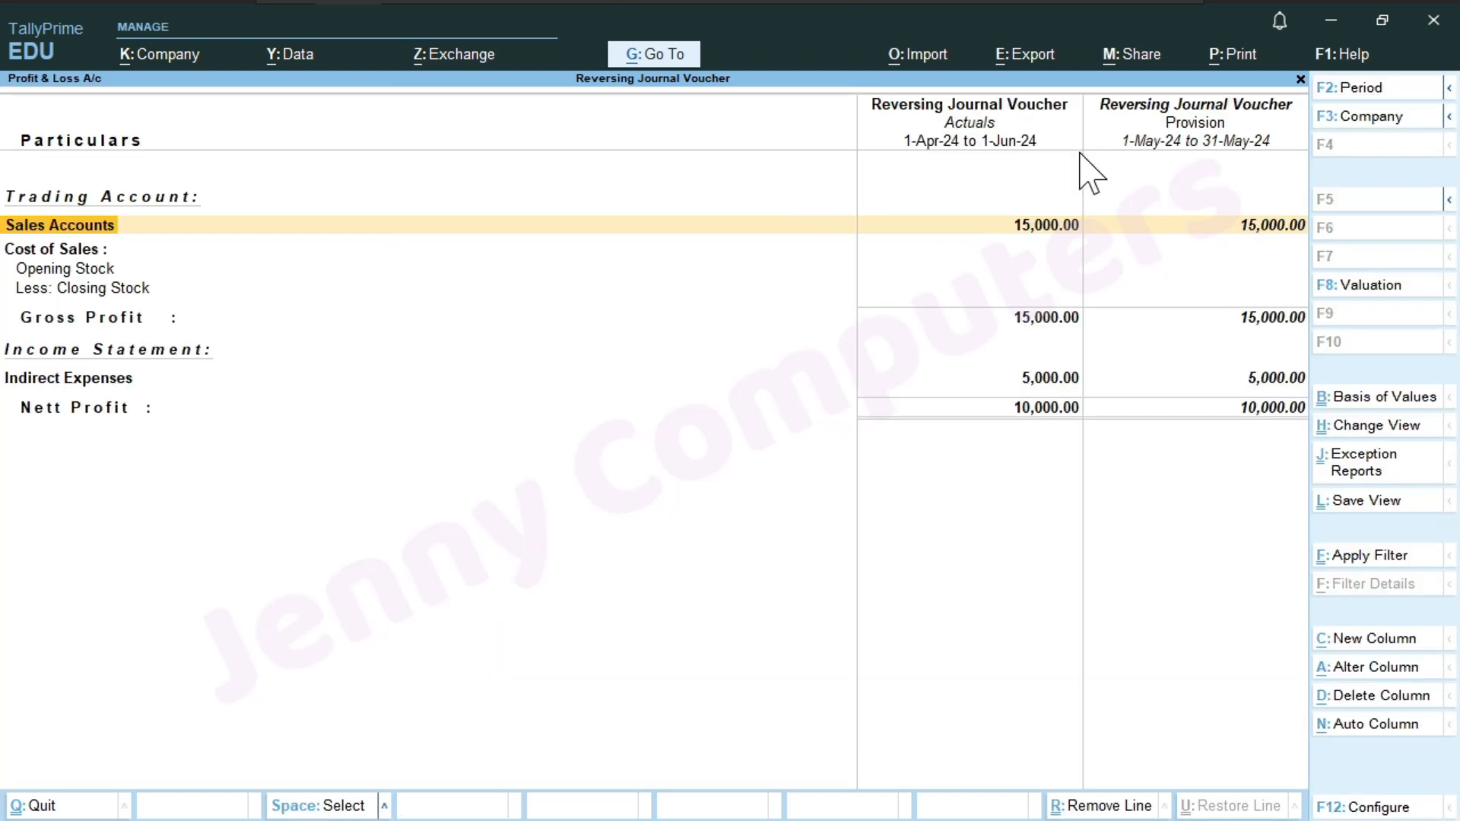
Step: Set the Actuals column's period to 1-May-24 through 31-May-24, compare it with the Provision column and leave the report
key("ctrl")
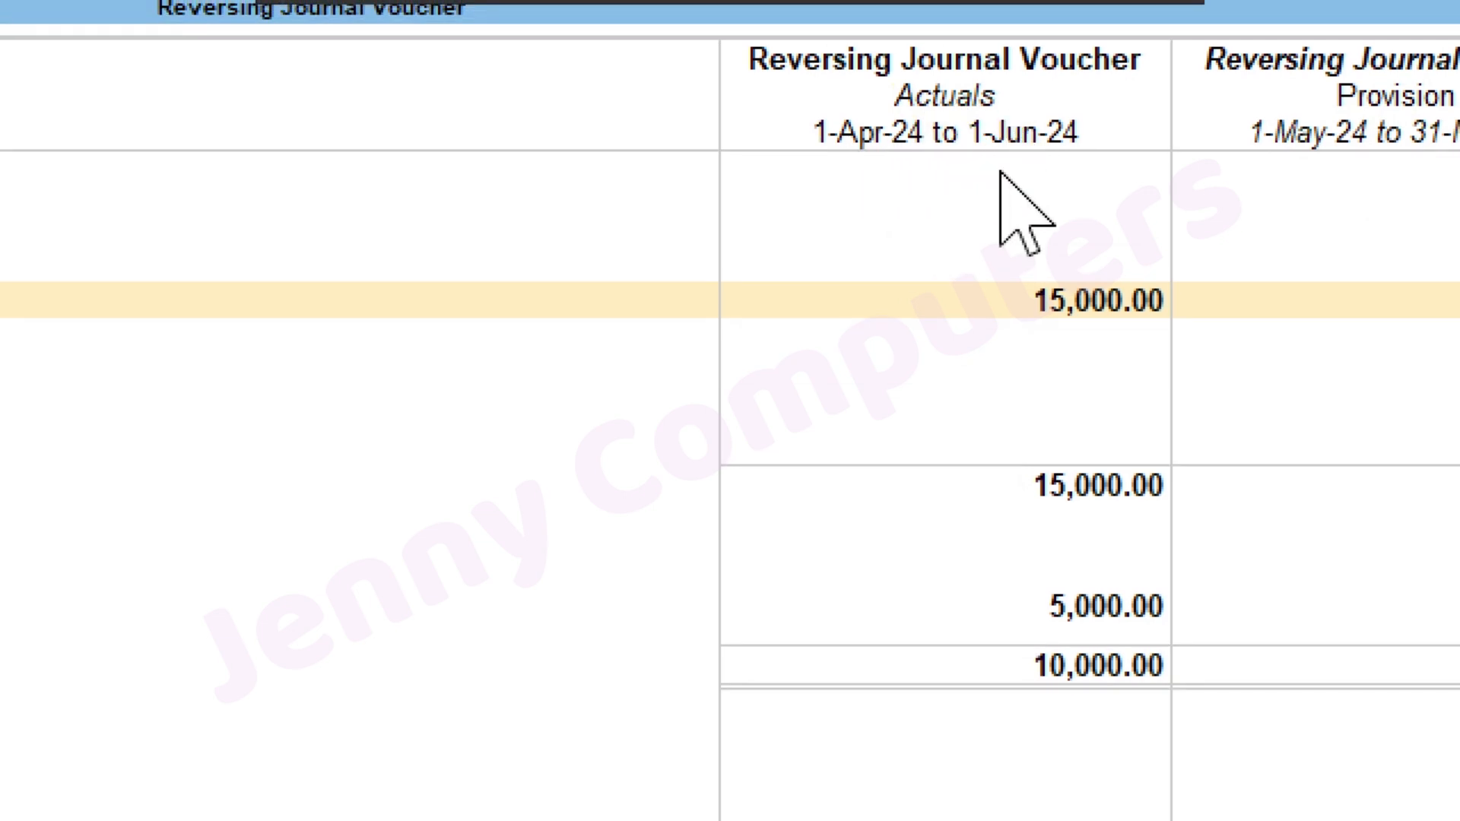
key("F2")
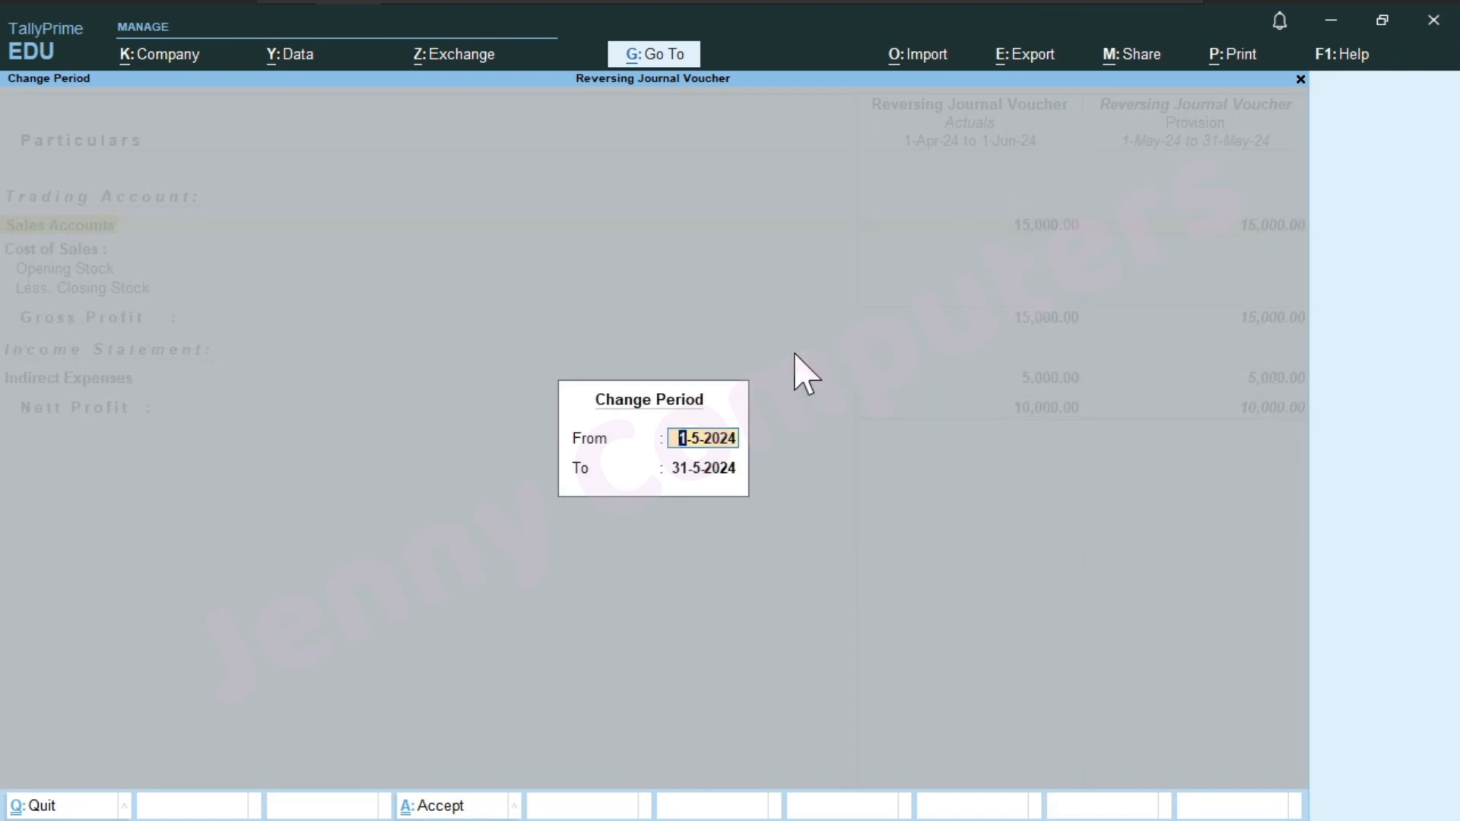
key("Return")
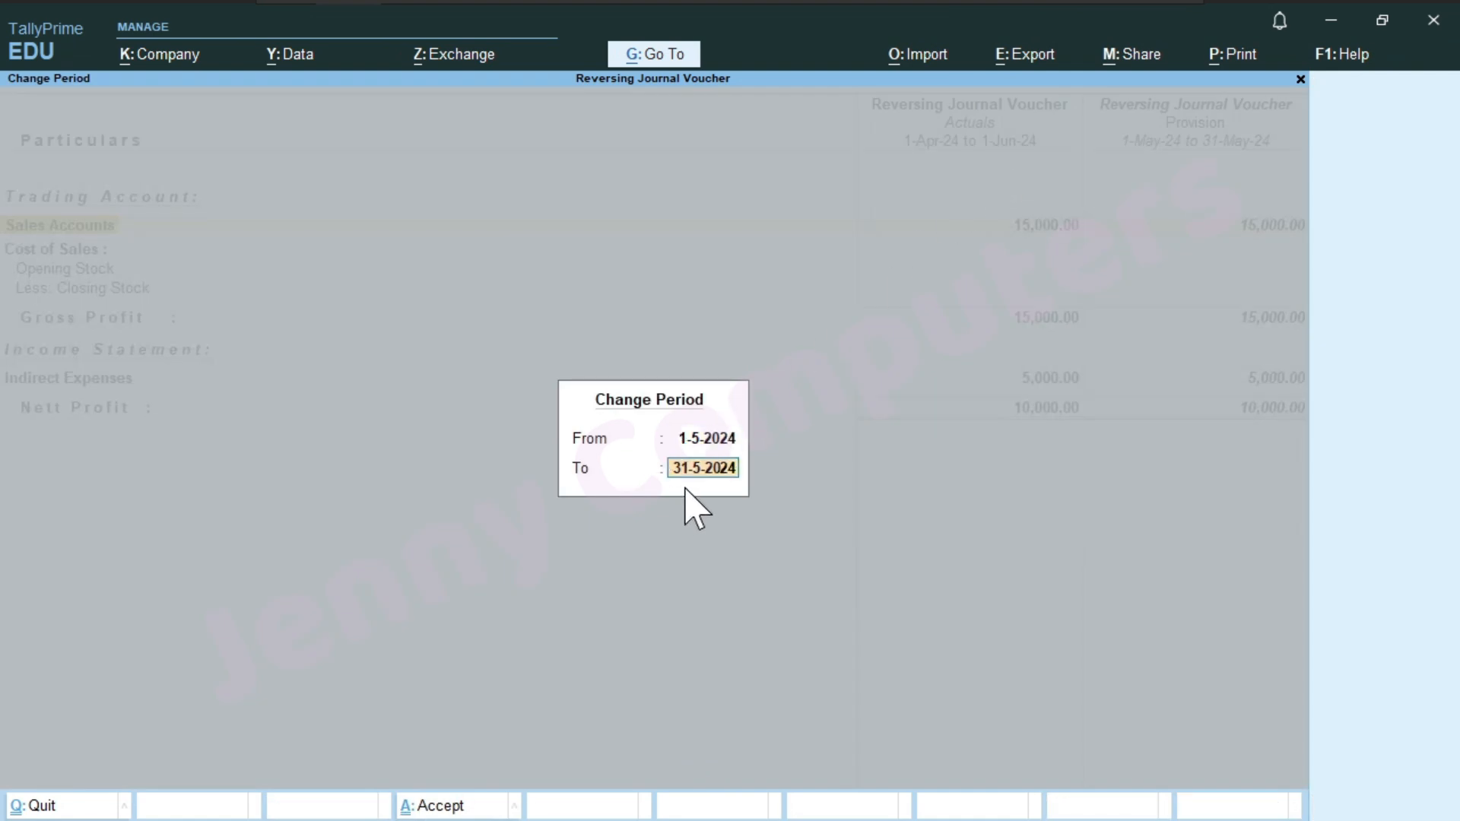
key("Return")
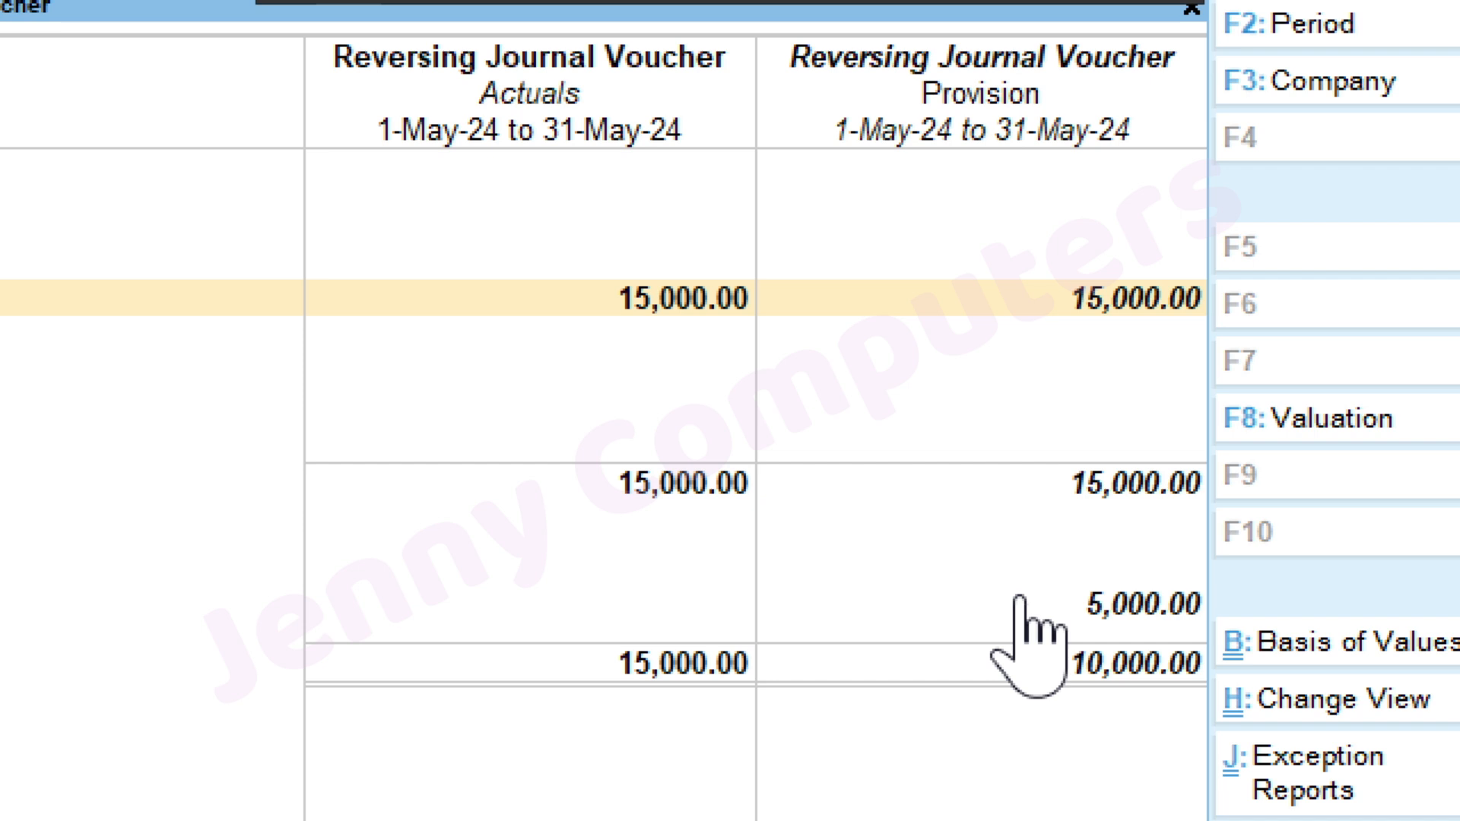
key("ctrl")
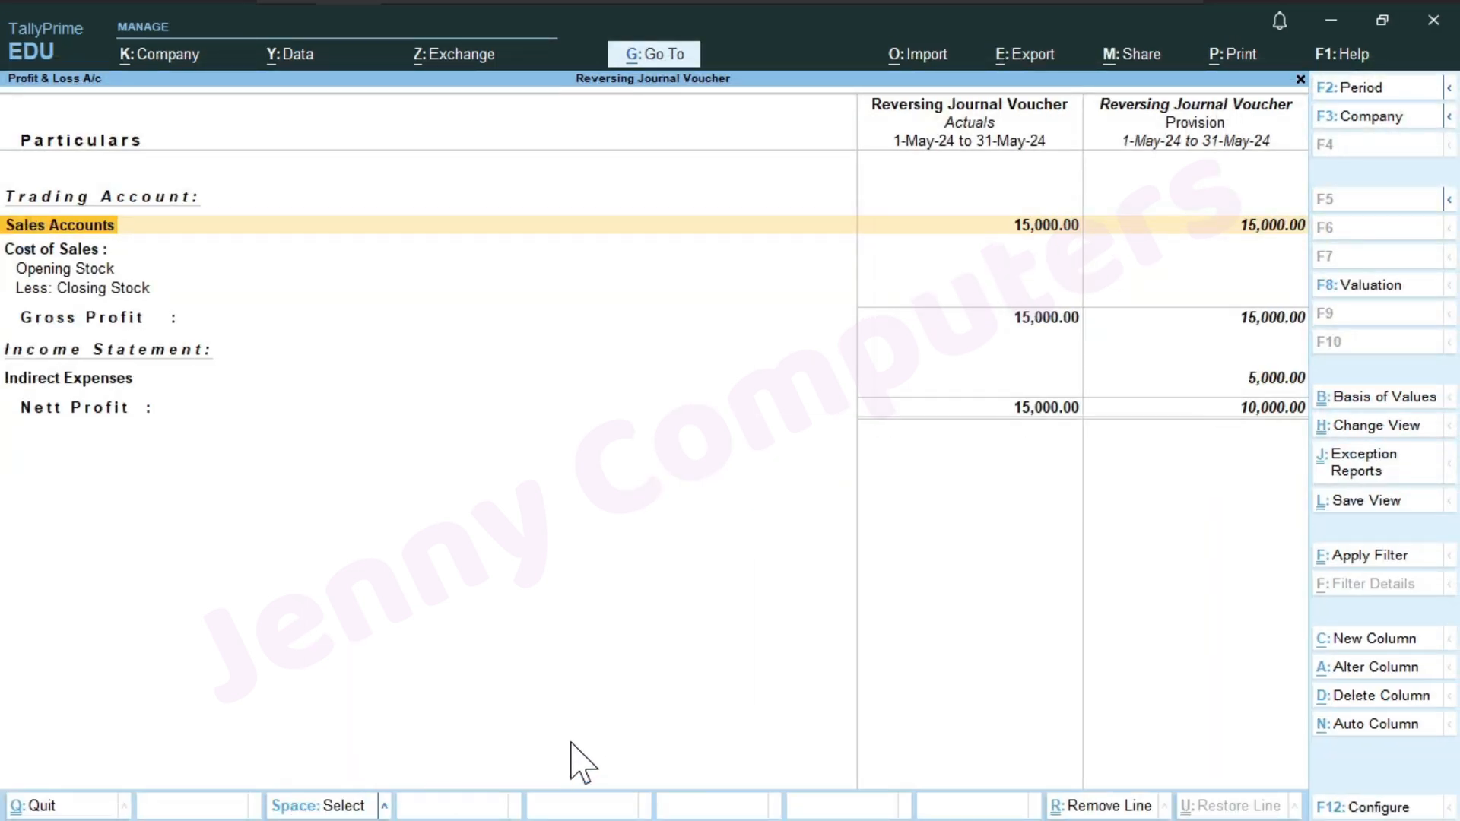
key("Escape")
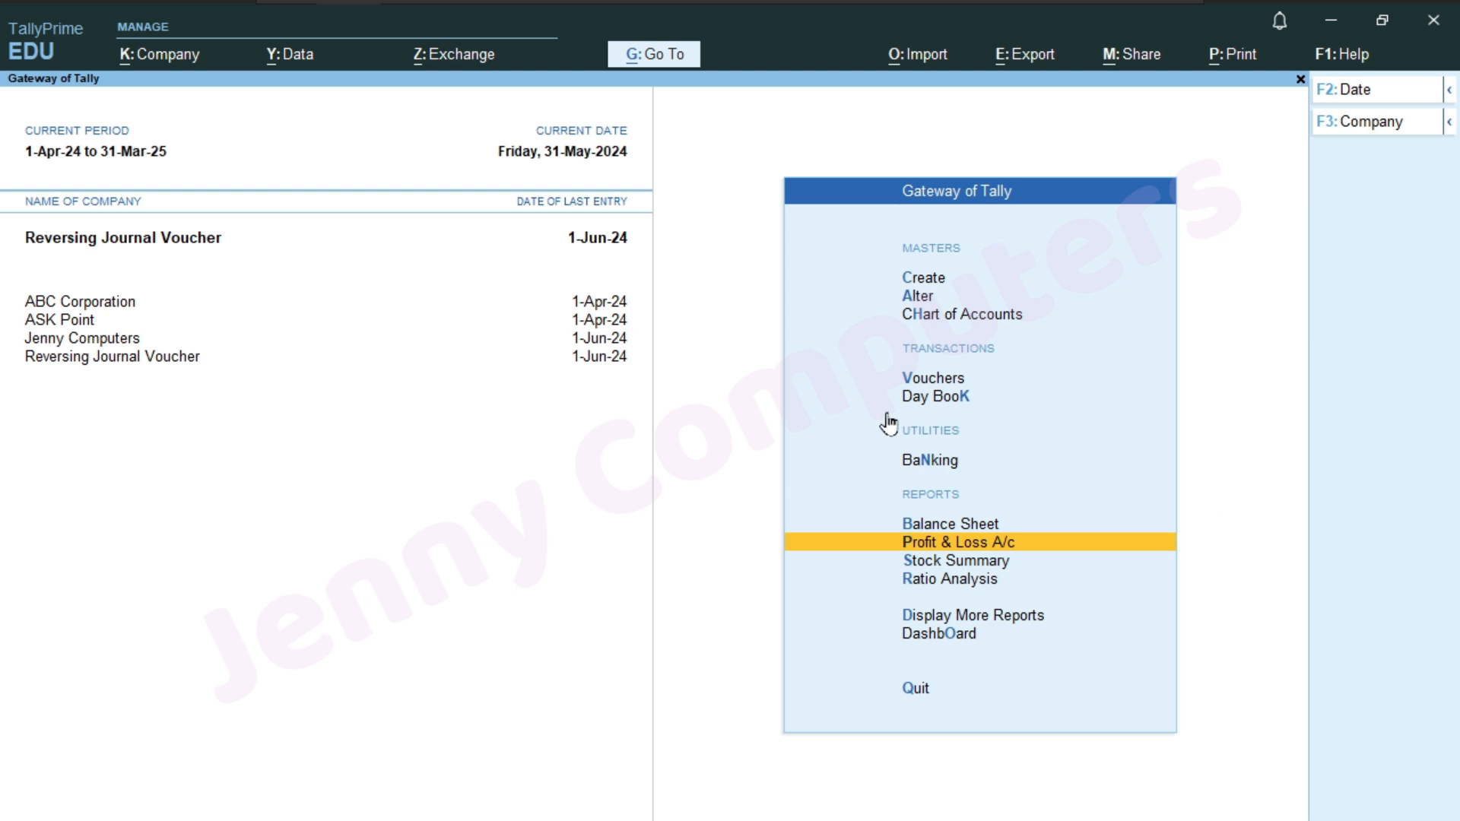
Step: Switch to Notepad, highlight the Optional Voucher topic in the list and return to TallyPrime
key("alt+Tab")
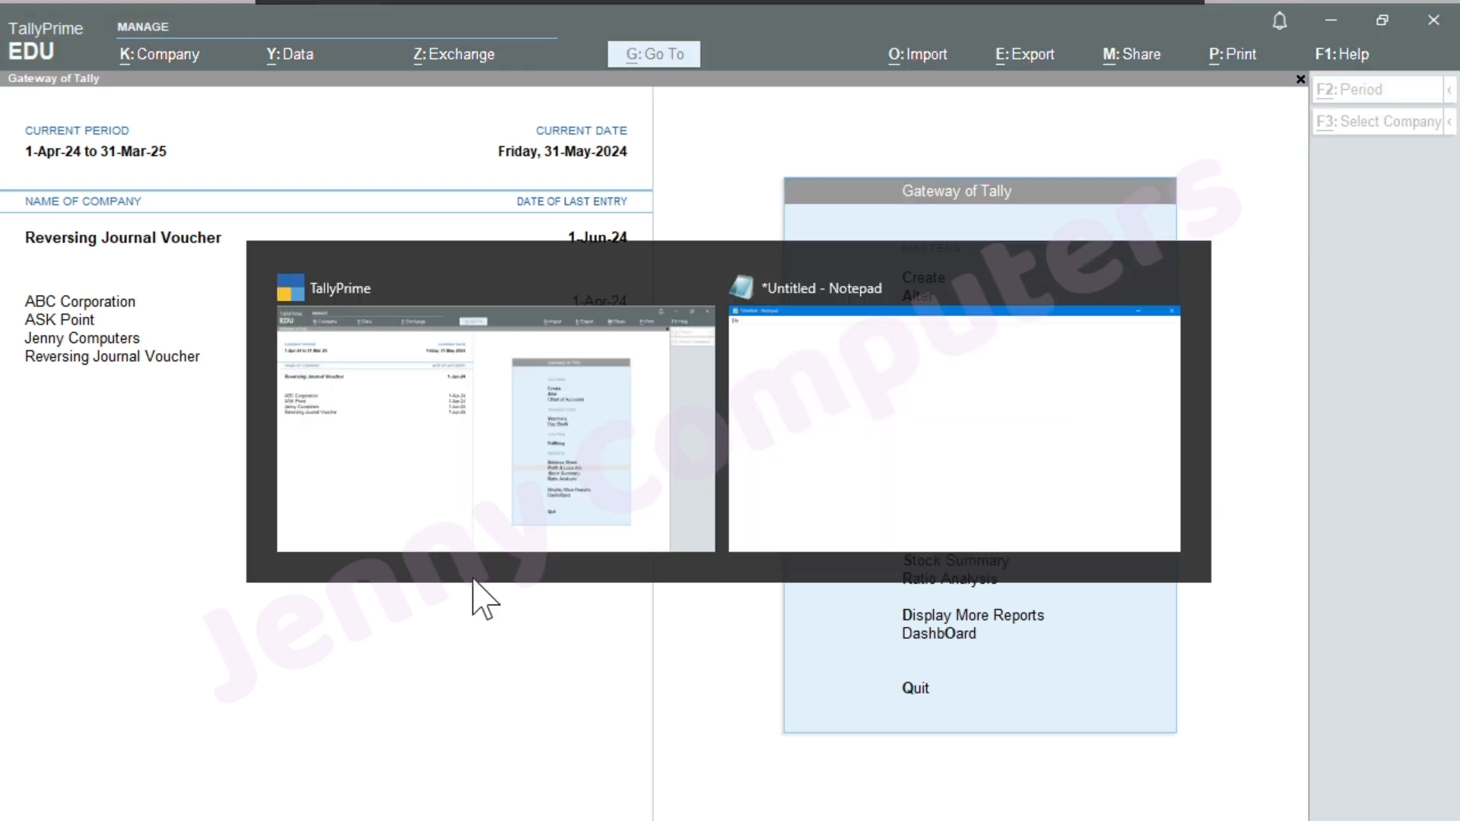
left_click_drag(137, 481, 649, 481)
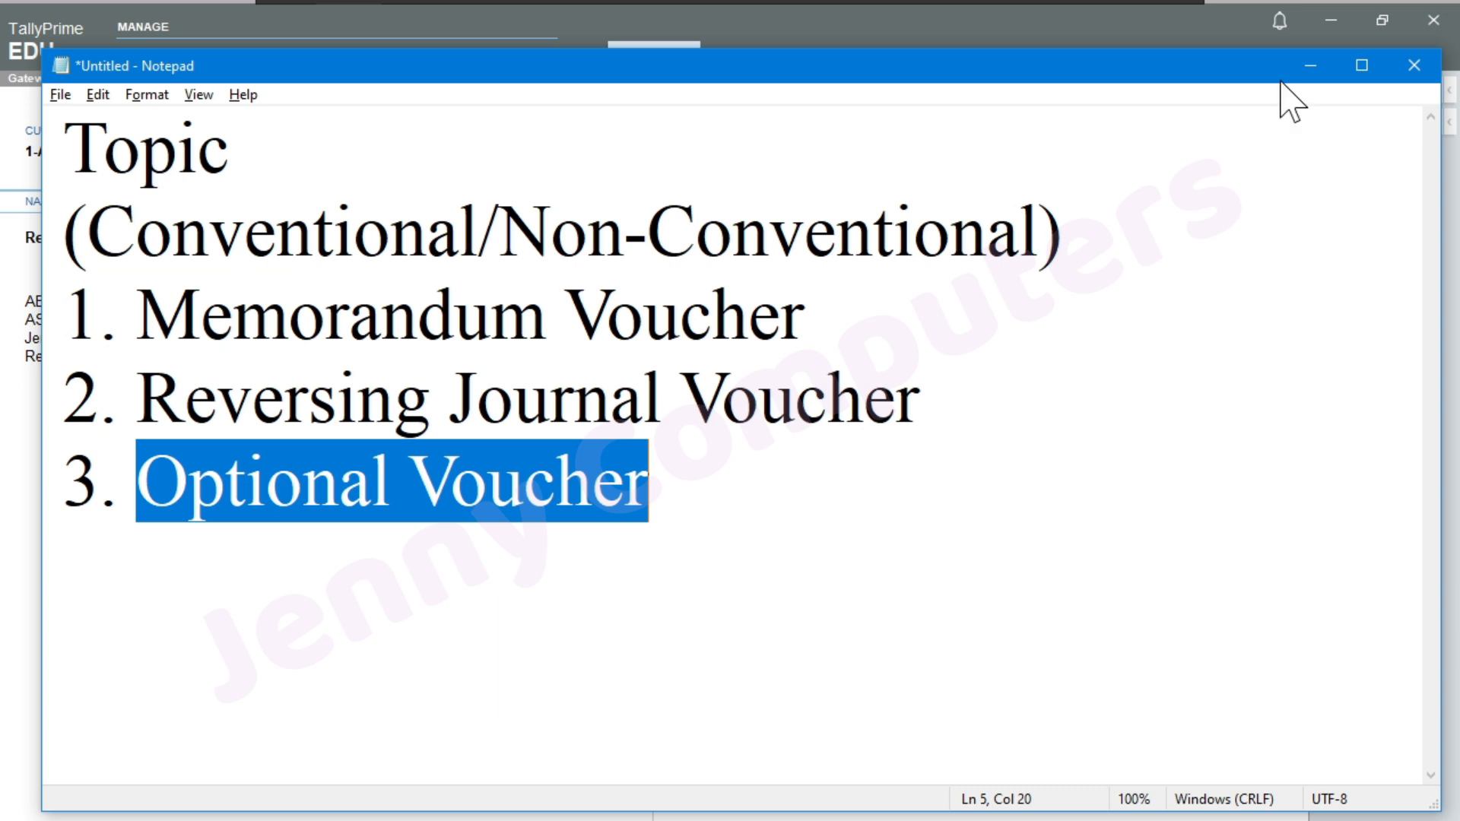
left_click(1311, 70)
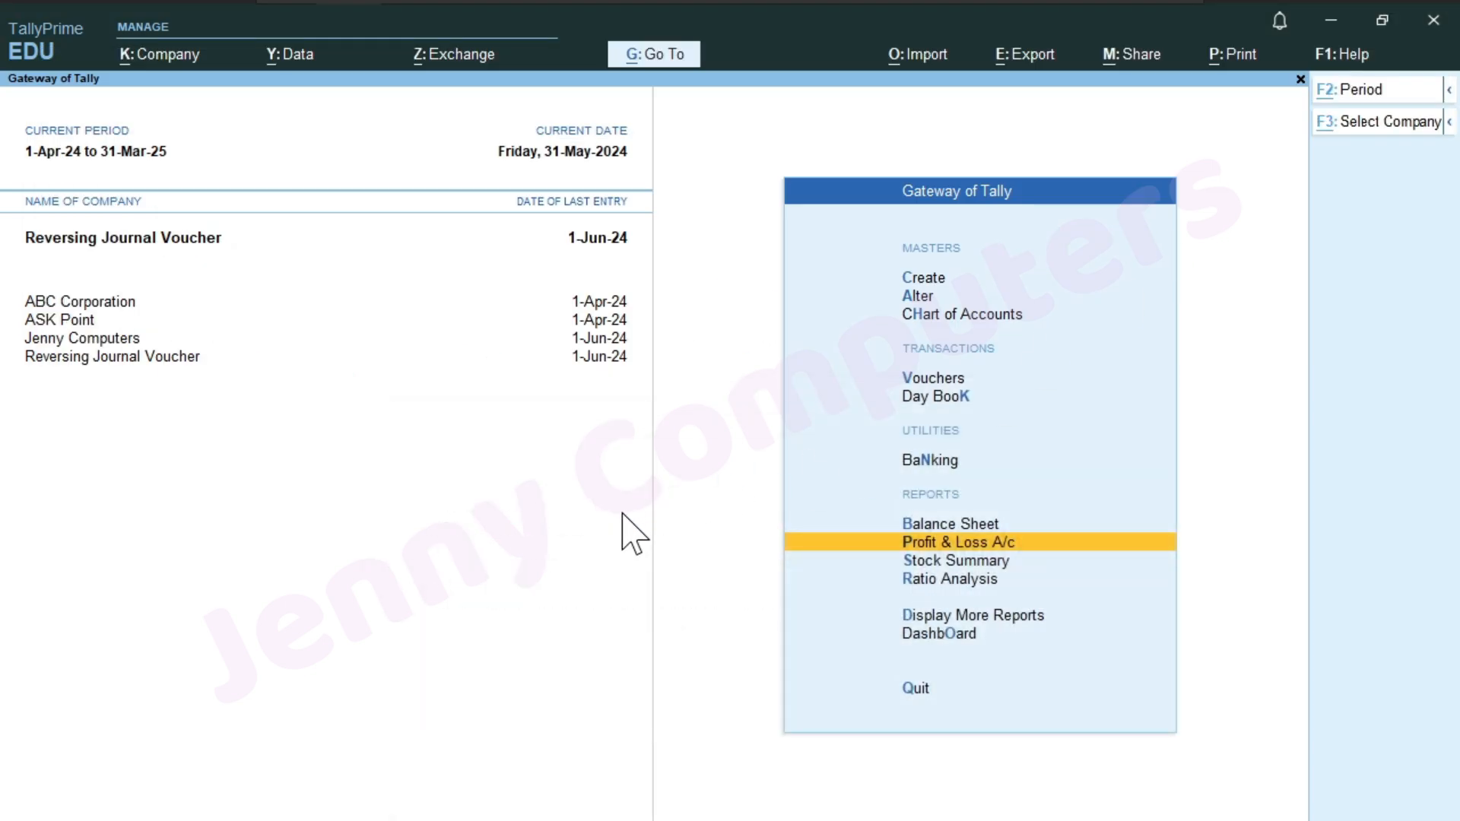
Step: Open a new Sales voucher and mark it as Optional
key("Up")
key("Up")
key("Up")
key("Up")
key("Return")
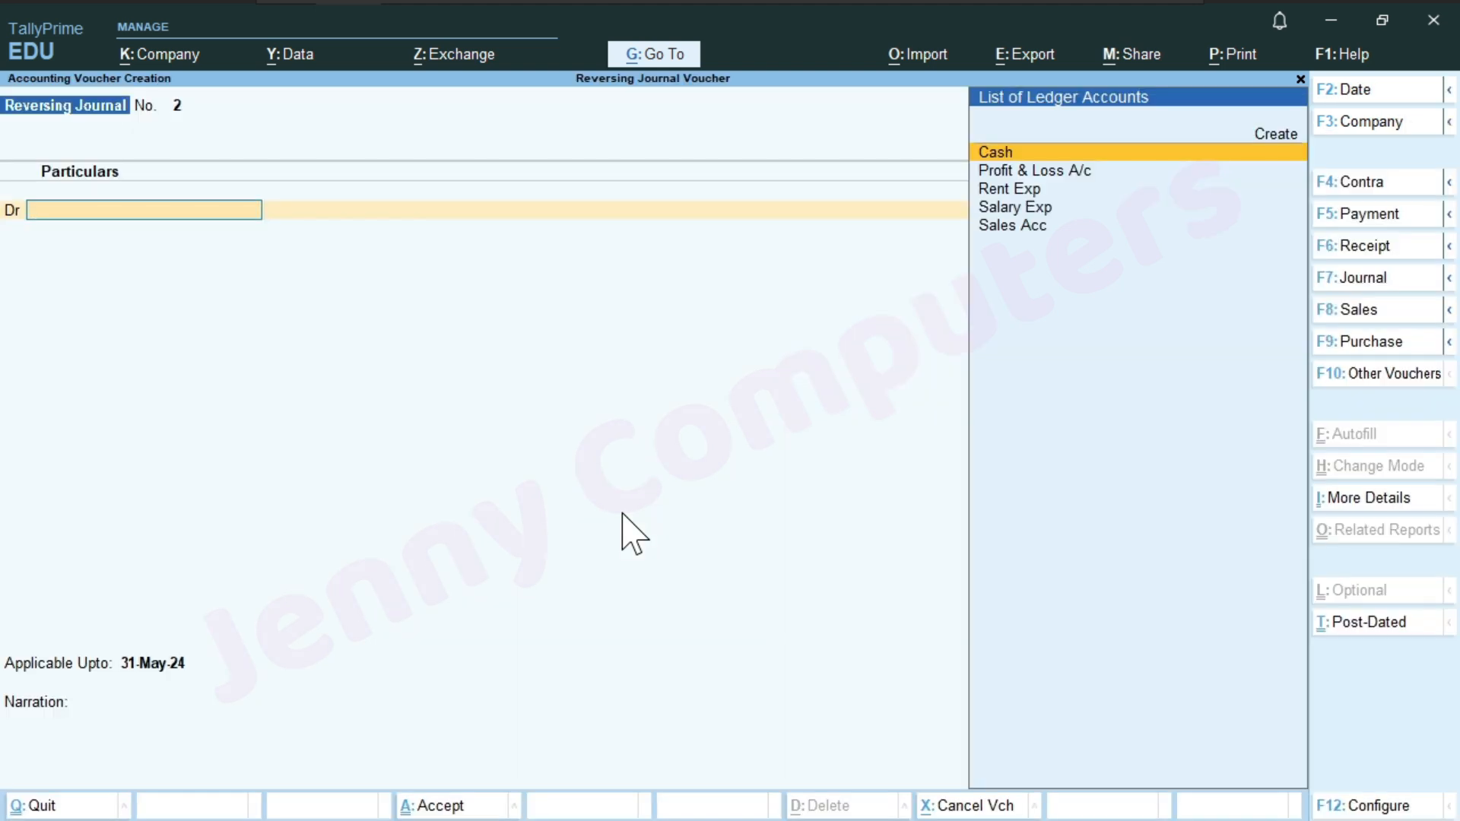
key("F8")
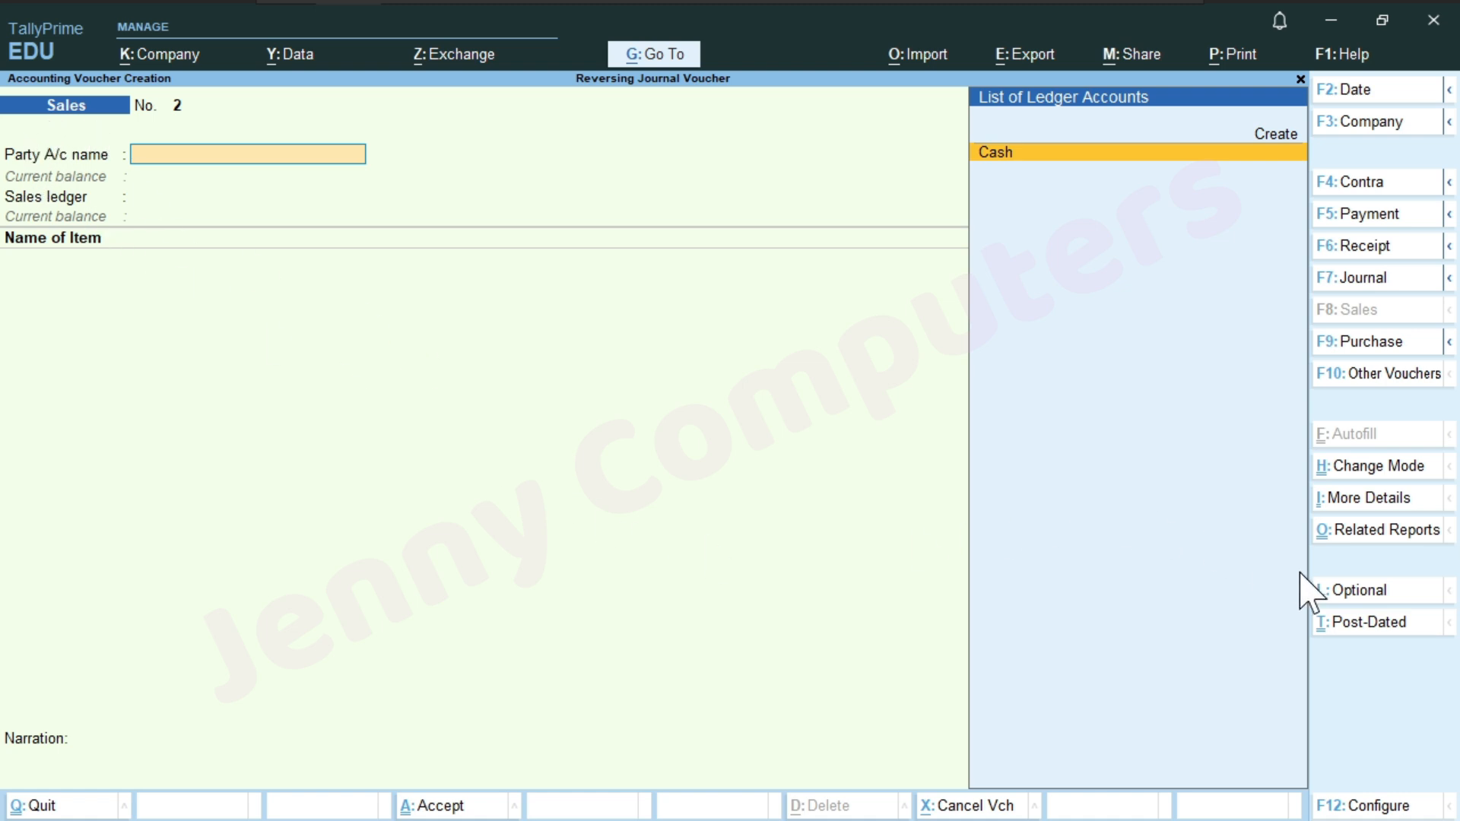
key("ctrl")
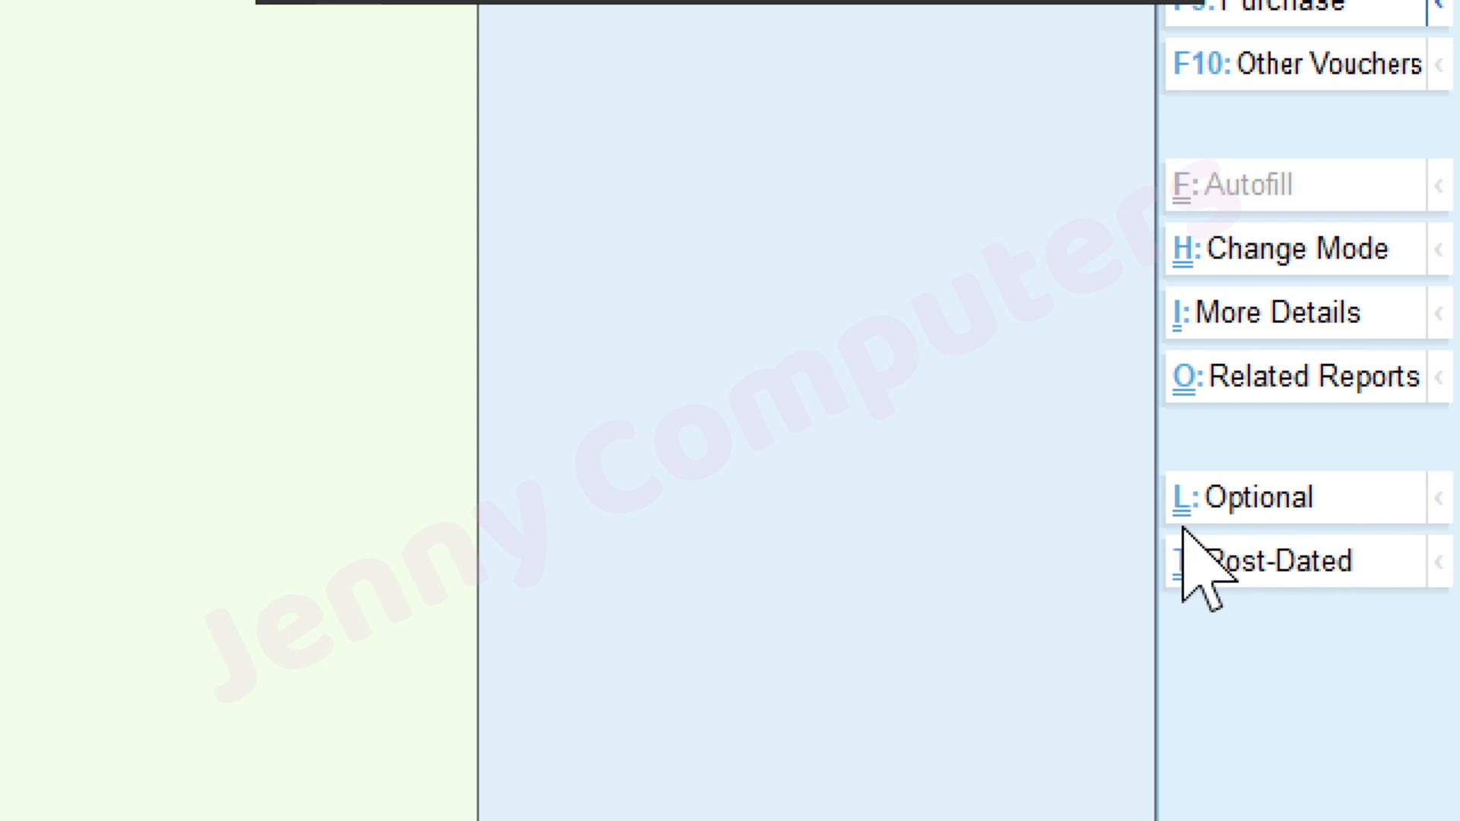
key("ctrl")
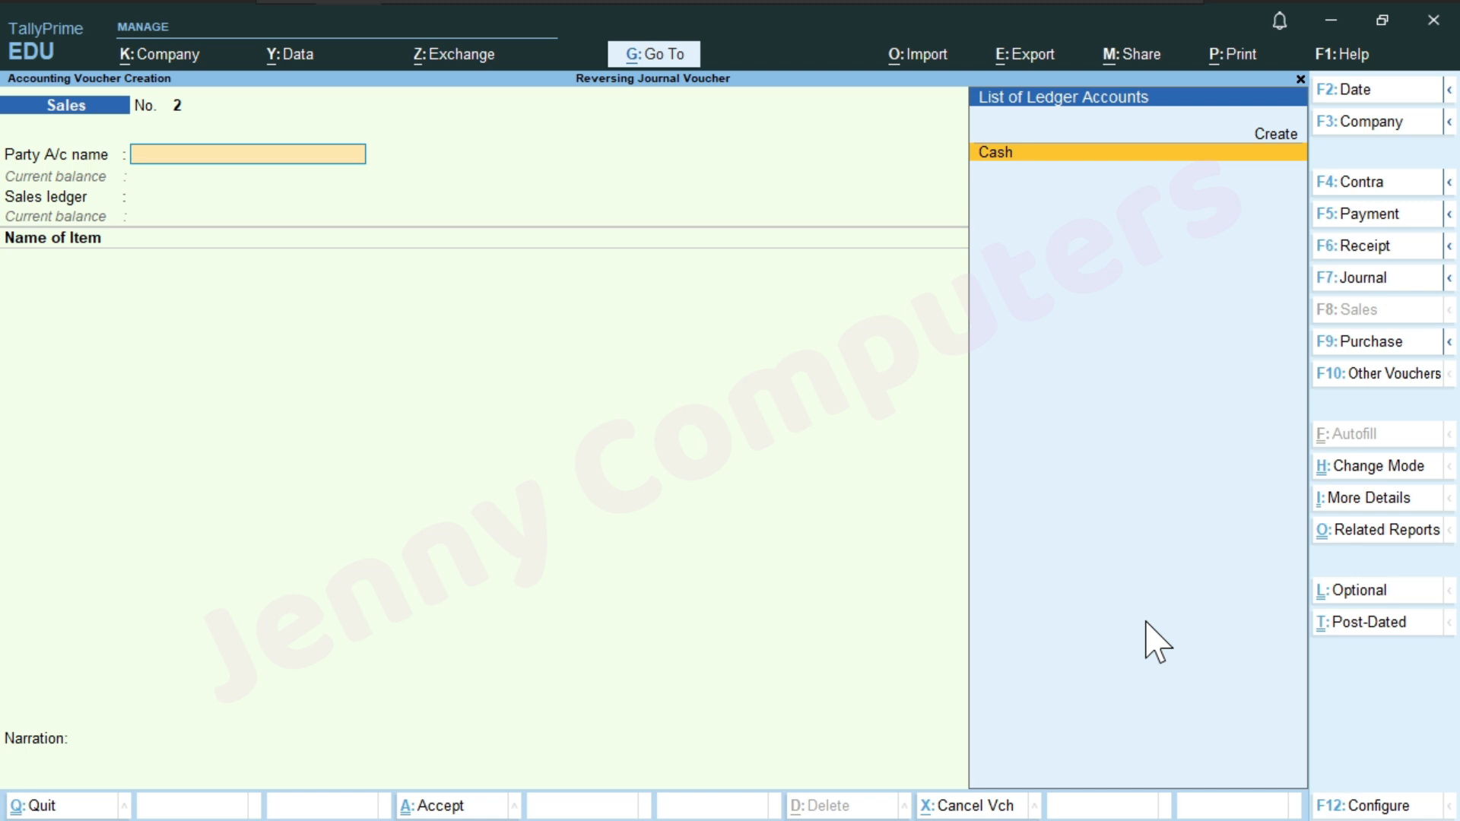
key("ctrl+l")
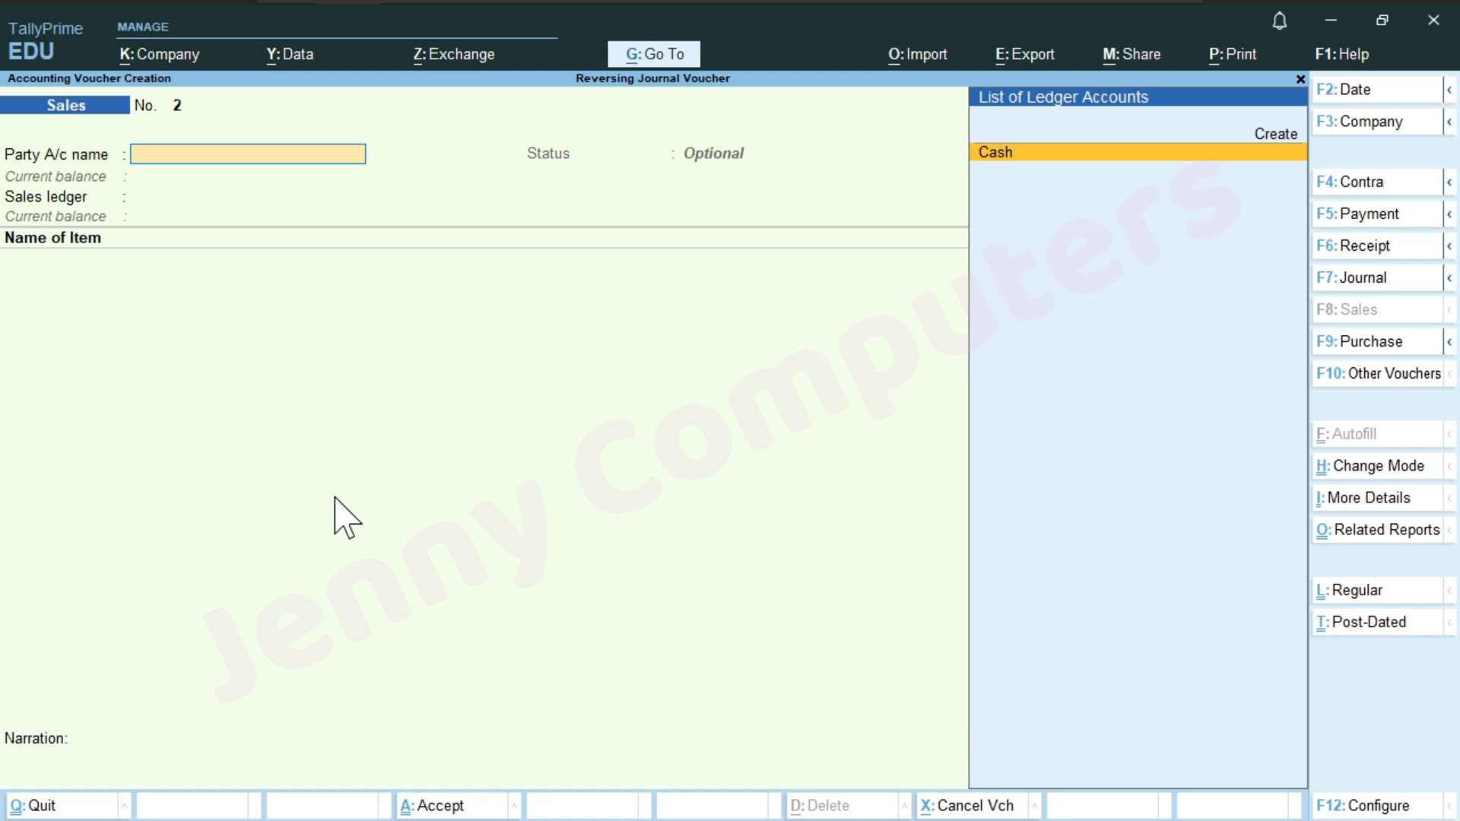
Step: Create a party ledger named Abc Deb under Sundry Debtors from the Sales voucher's party field and save it
key("alt+c")
type("Abc Deb")
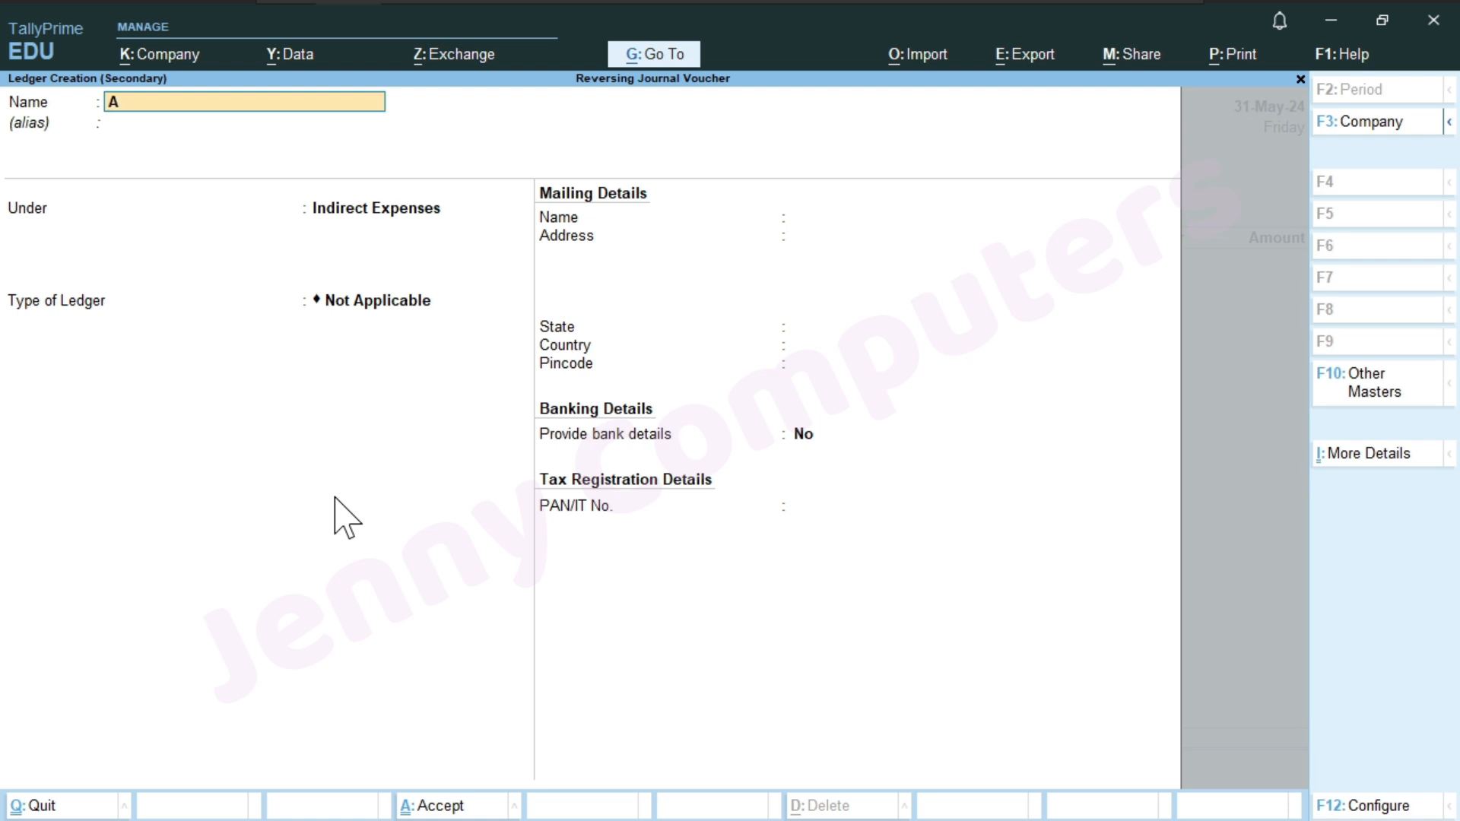
key("Return")
type("s")
key("Down")
key("Down")
key("Down")
key("Down")
key("Return")
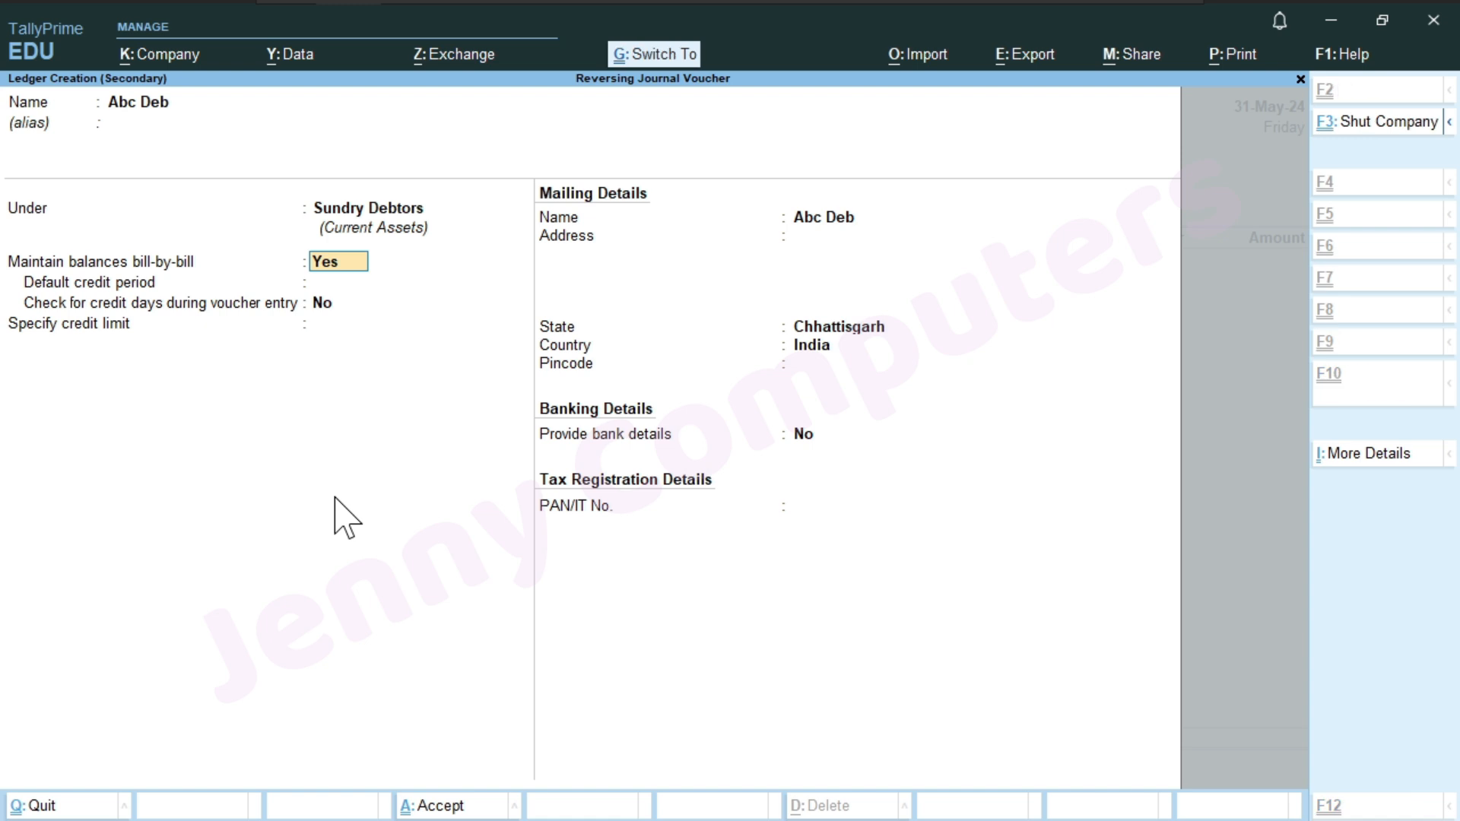
key("ctrl+a")
key("ctrl+a")
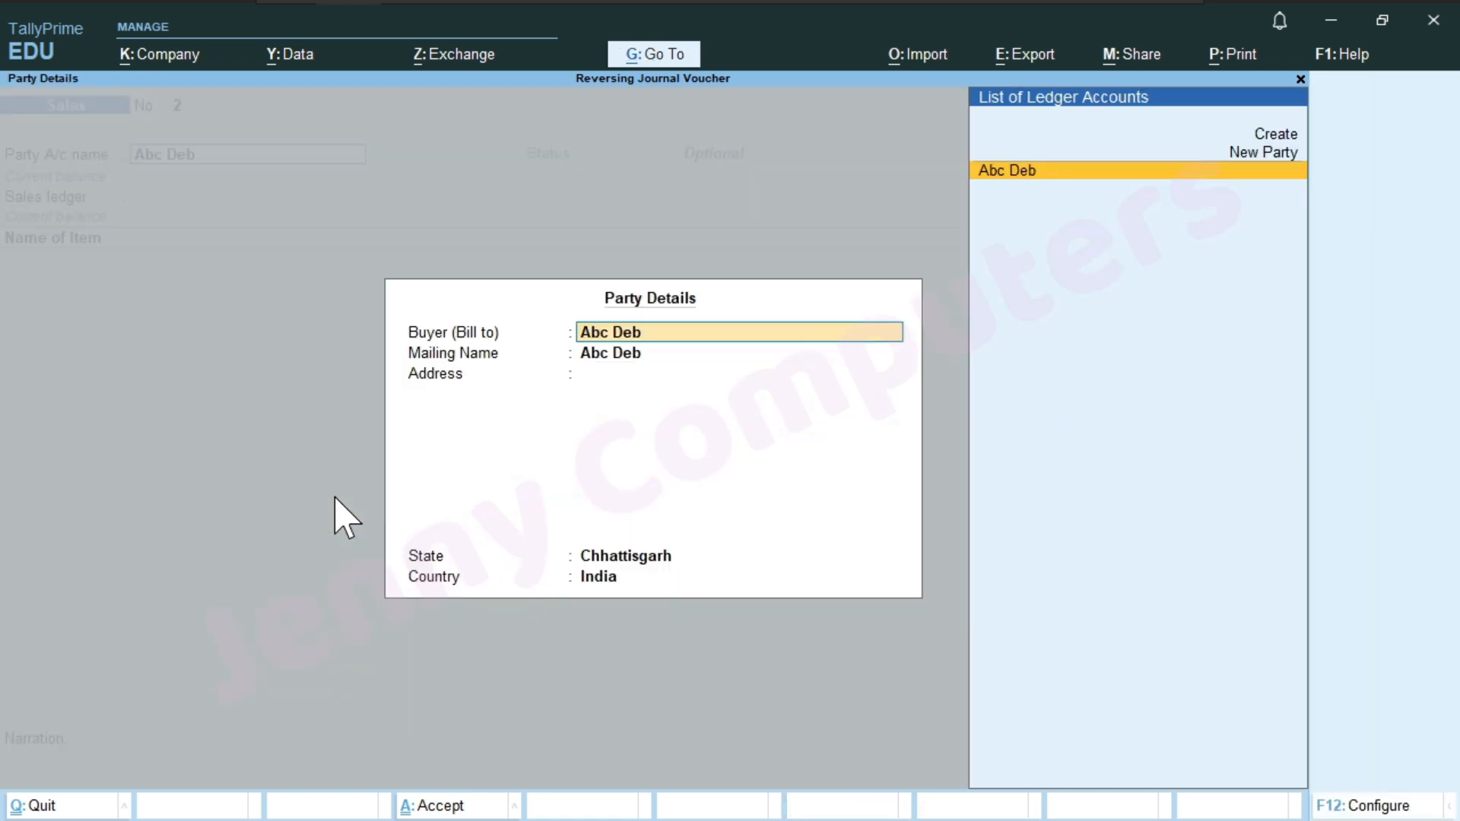
Step: Accept the party details, choose Sales Acc as sales ledger, and add 1 nos of Sony Bravia at a rate of 15,000.00
key("ctrl+a")
key("Return")
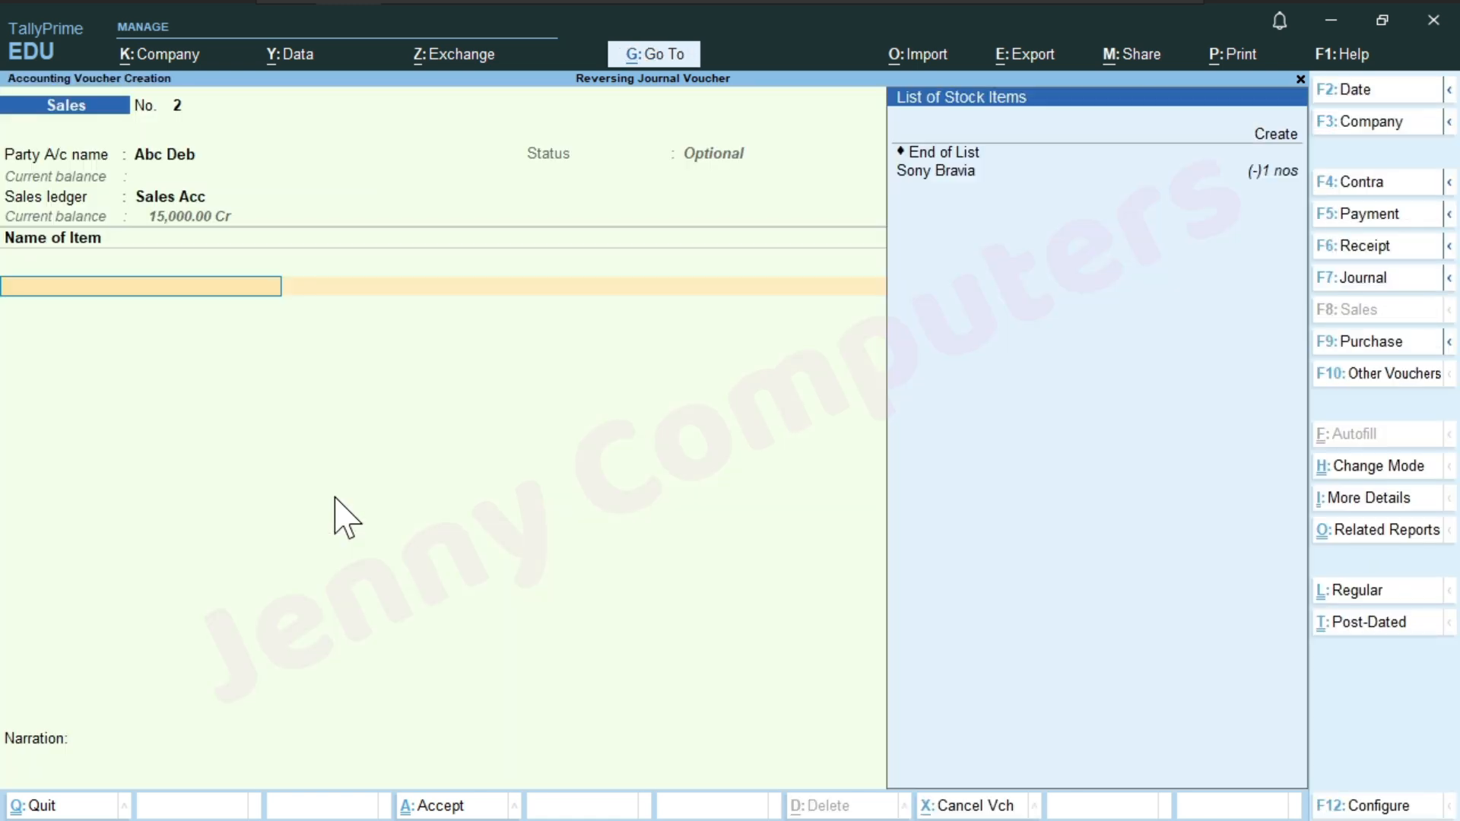
key("Down")
key("Return")
type("1")
key("Return")
key("Return")
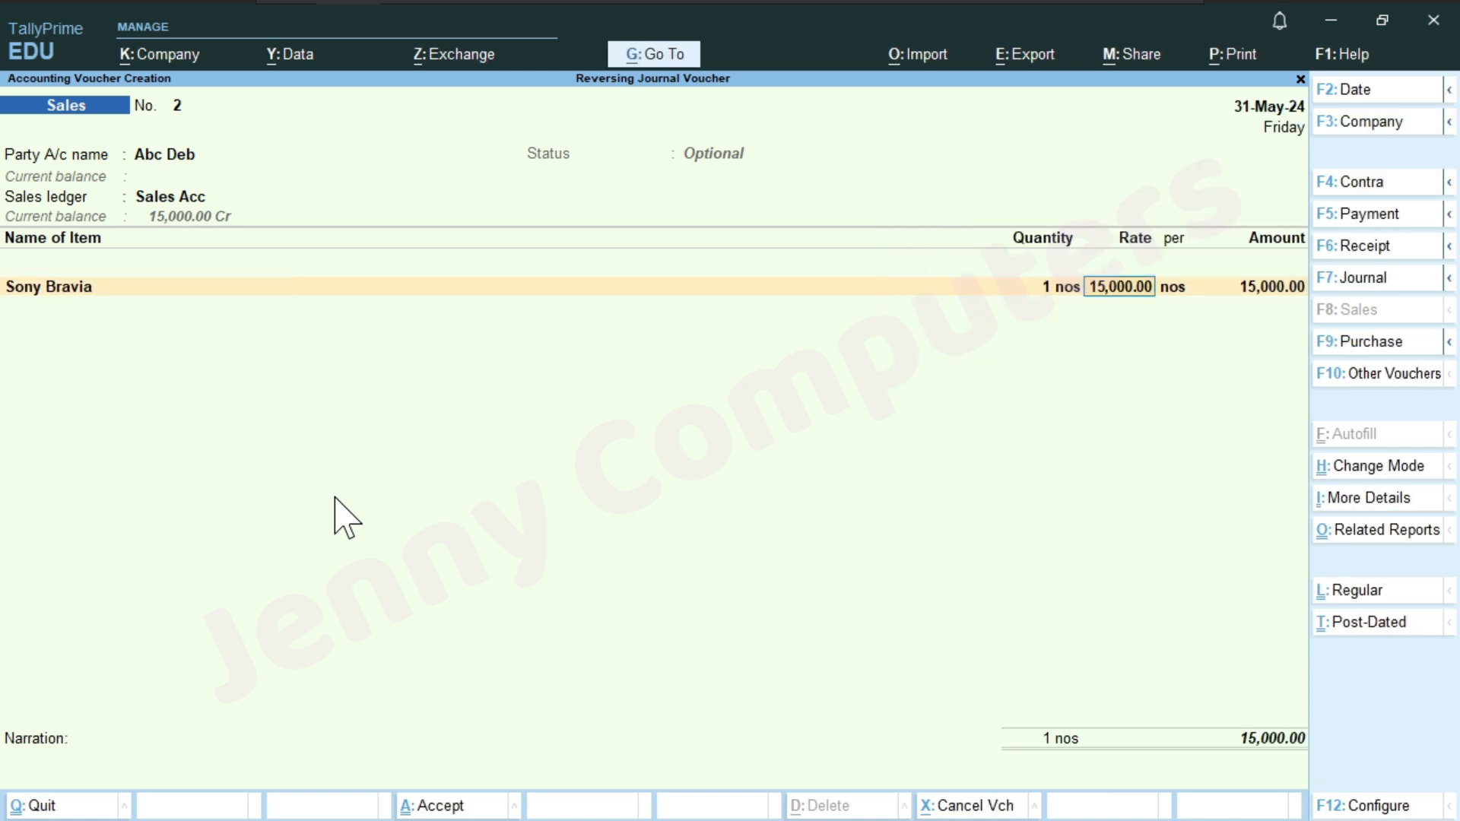
key("Return")
key("Return")
key("Return")
Step: End the item list, allocate the 15,000.00 Dr bill as New Ref 2 and save the optional Sales voucher
key("Return")
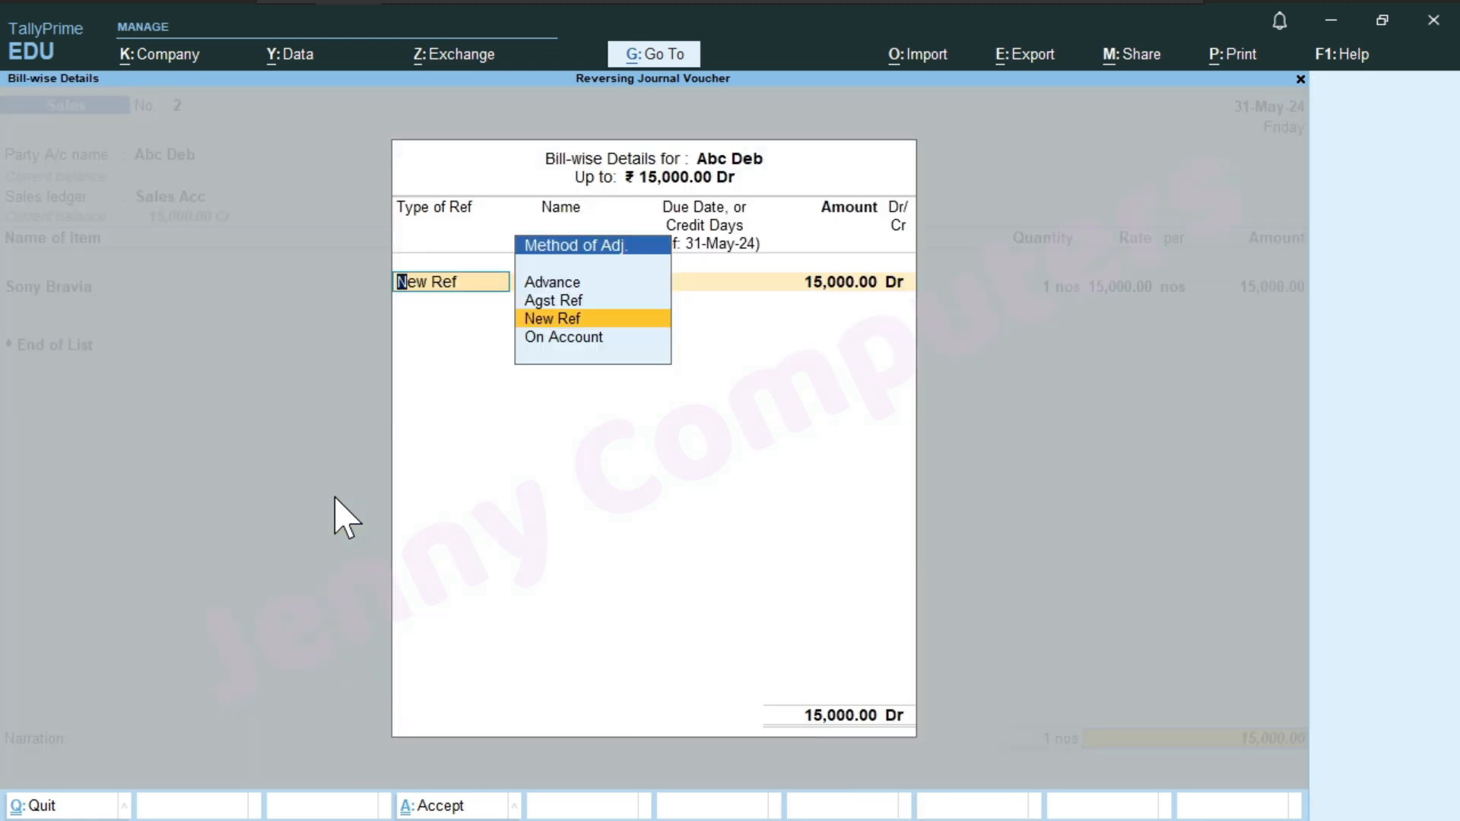
key("Return")
key("Return")
key("Return")
key("Return")
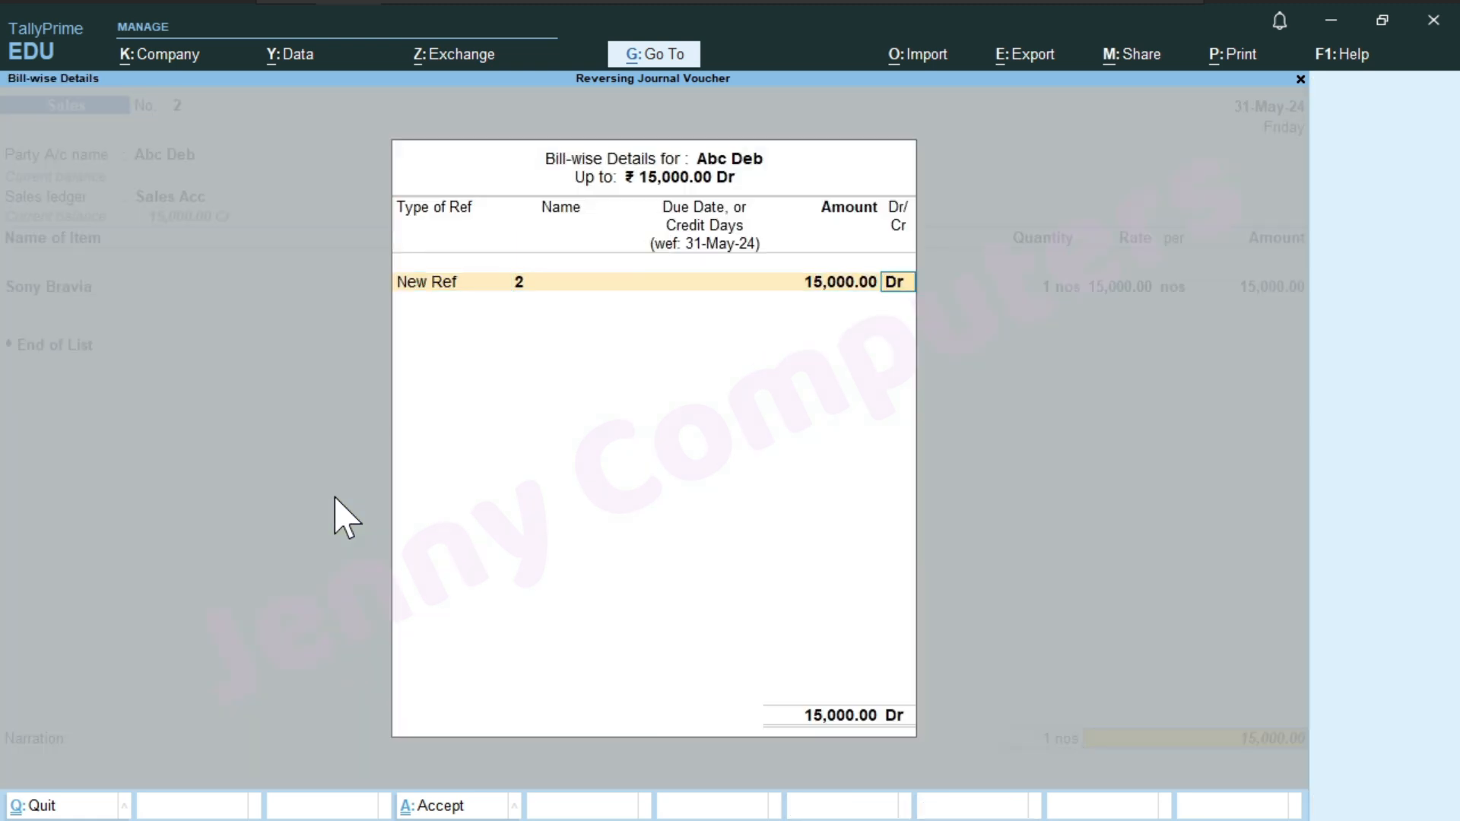
key("Return")
key("Return")
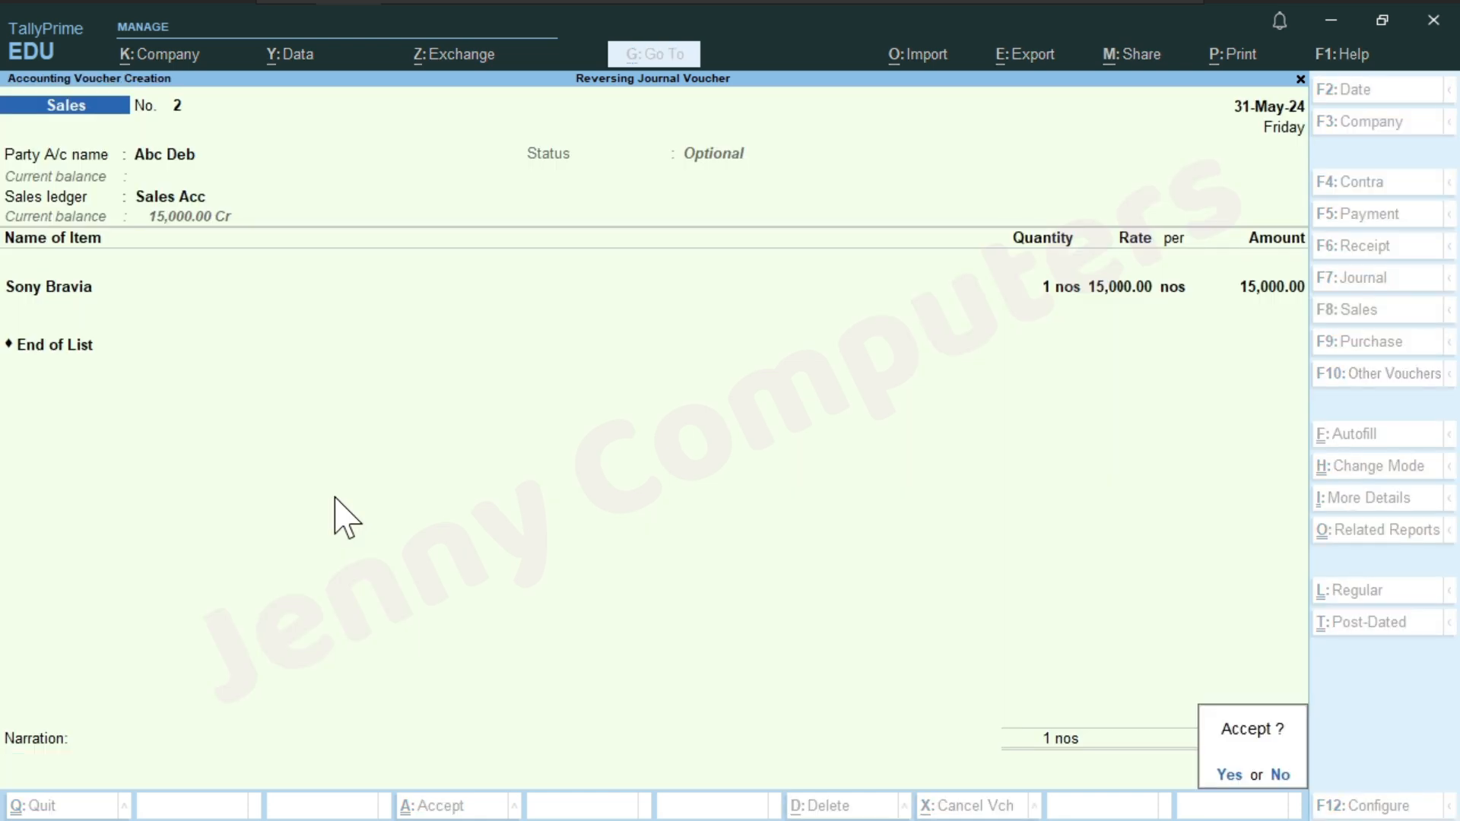
key("Return")
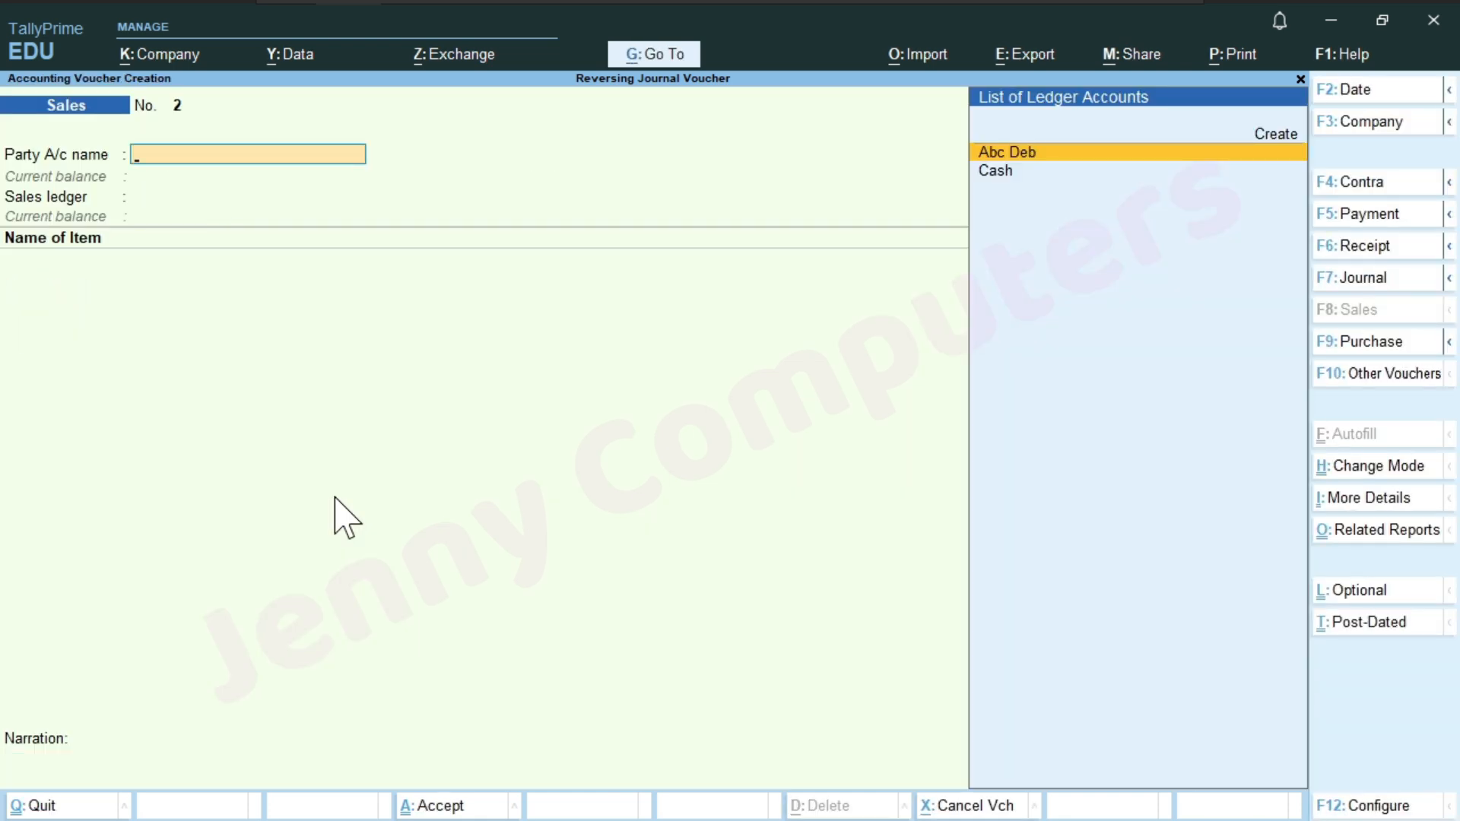
Step: Leave voucher creation, check the Balance Sheet in detailed view and close the report
key("Escape")
key("Up")
key("Up")
key("Up")
key("Up")
key("Up")
key("Up")
key("Up")
key("Up")
key("Up")
key("Up")
key("Return")
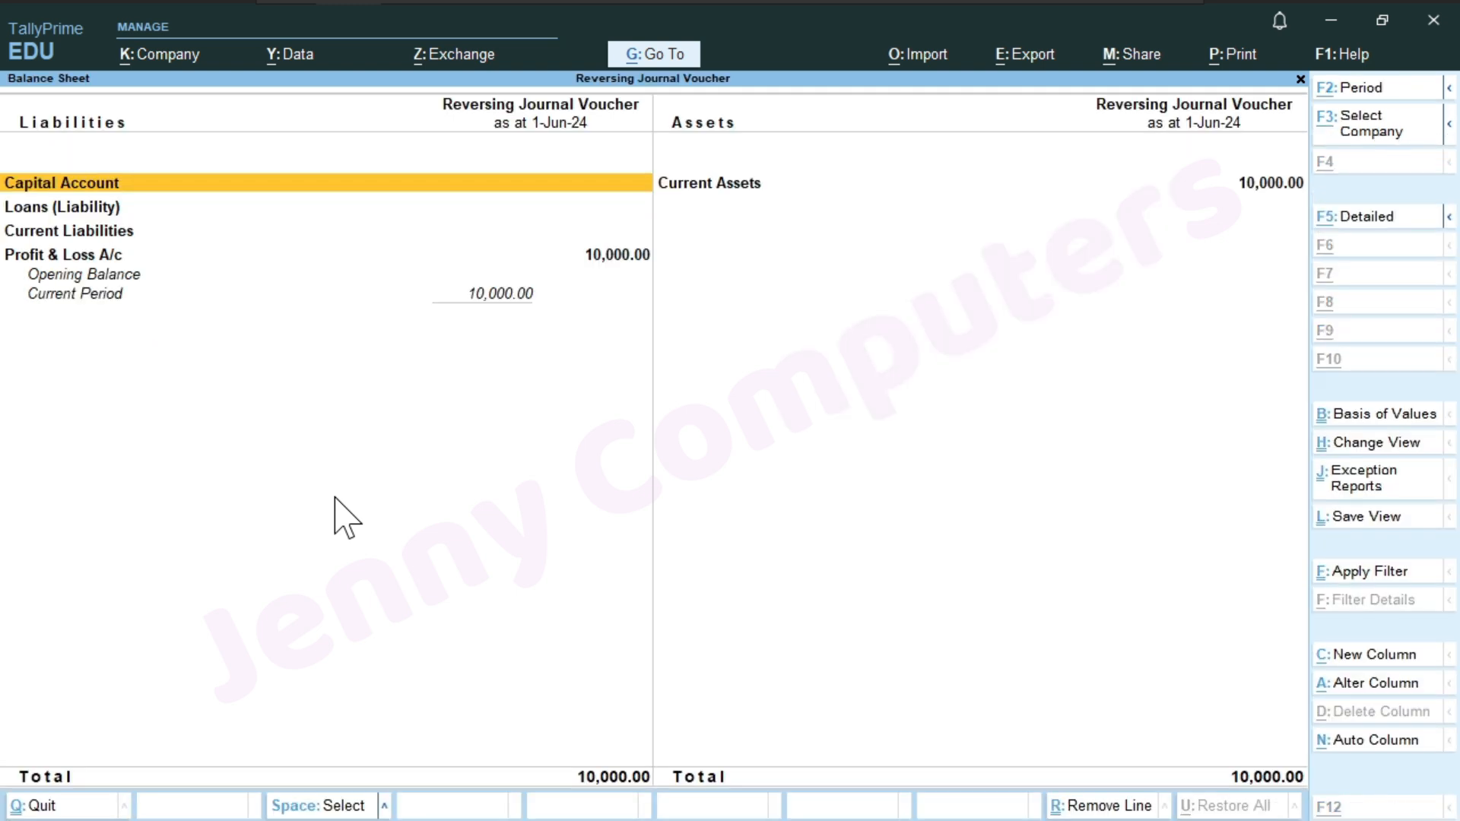
key("alt+F5")
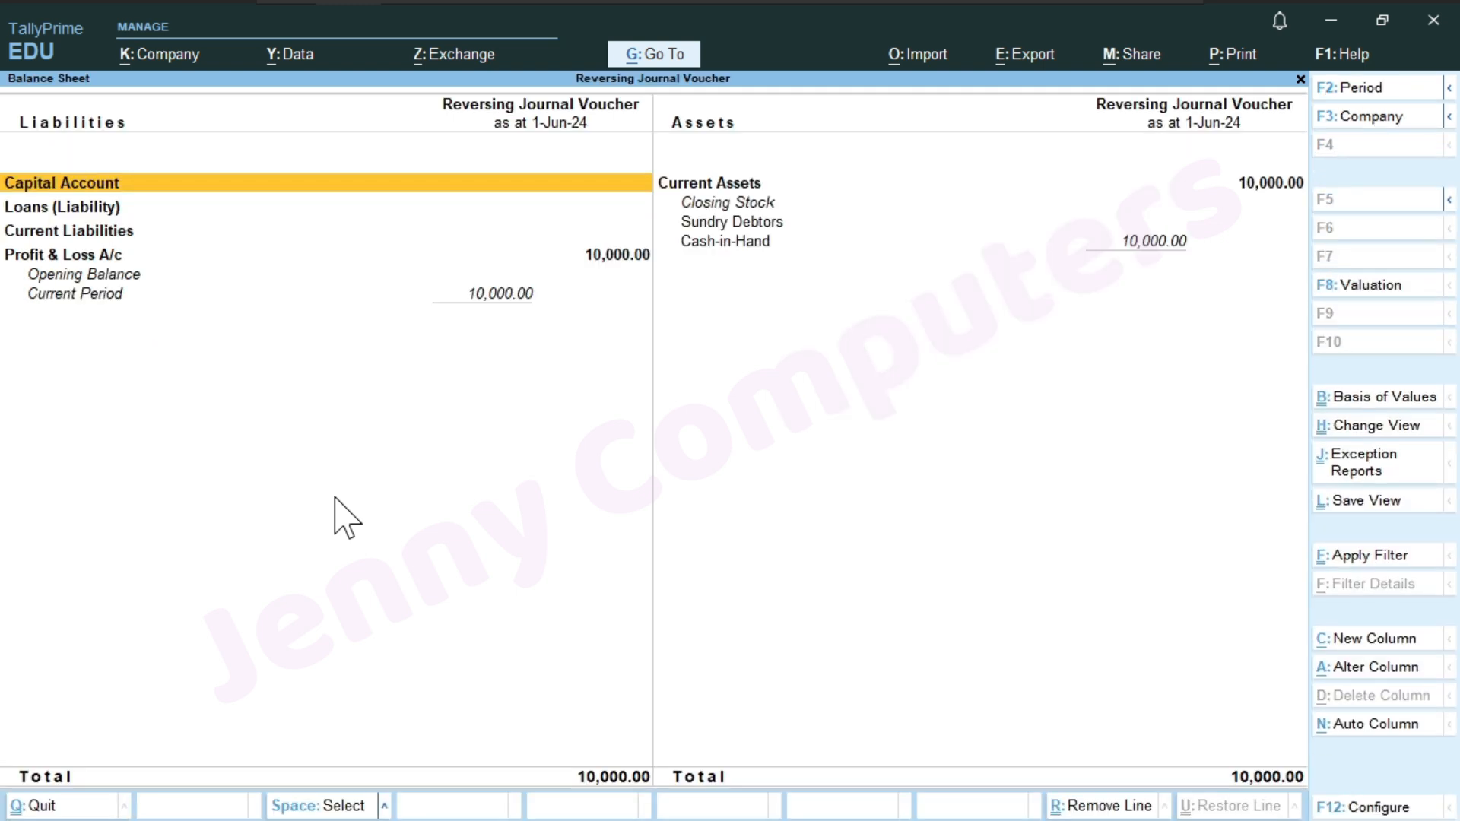
key("Escape")
Step: Check the Profit & Loss A/c in detailed view for the optional sale and close the report
key("Down")
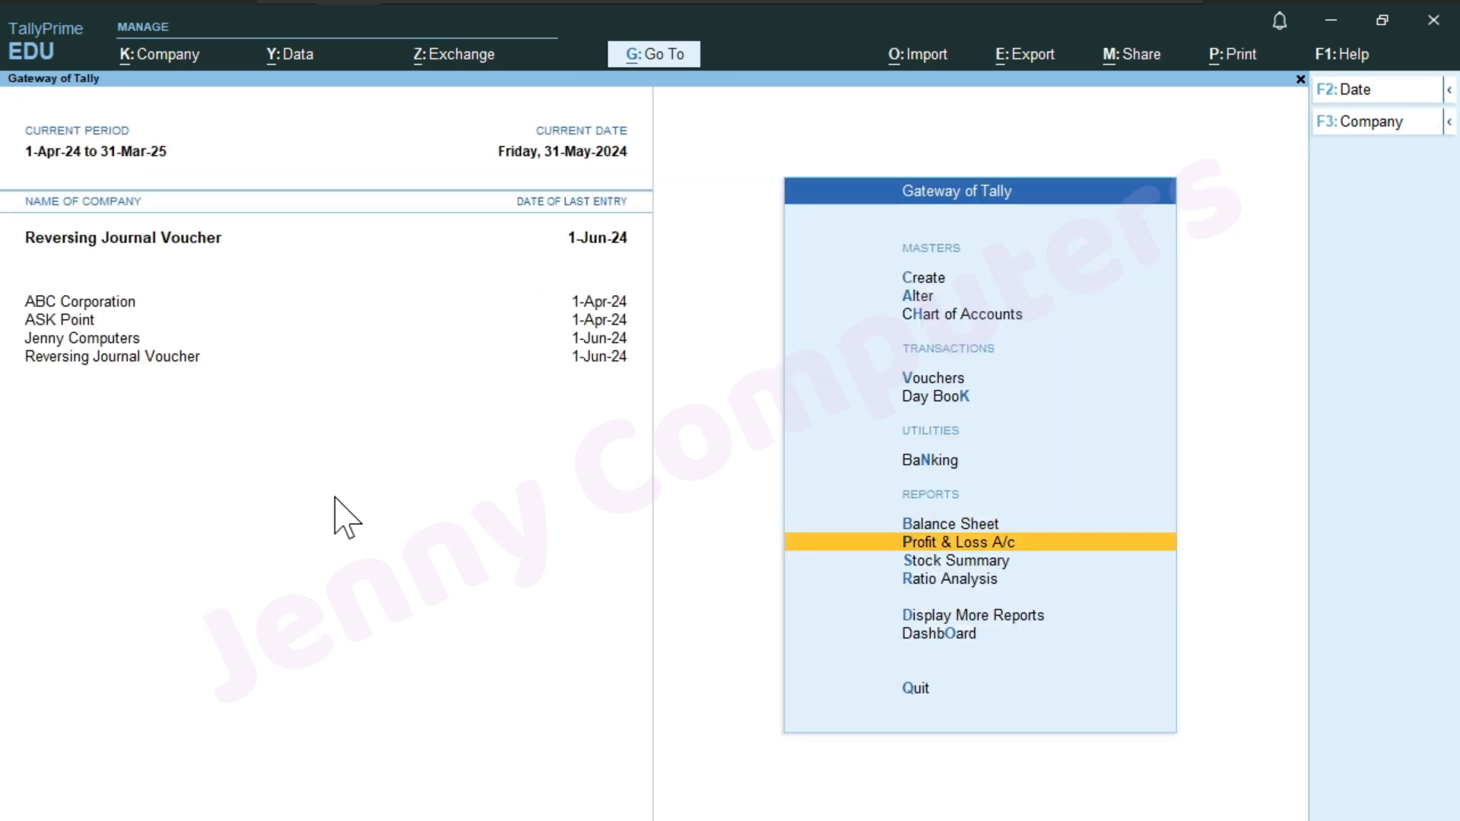
key("Return")
key("alt+F5")
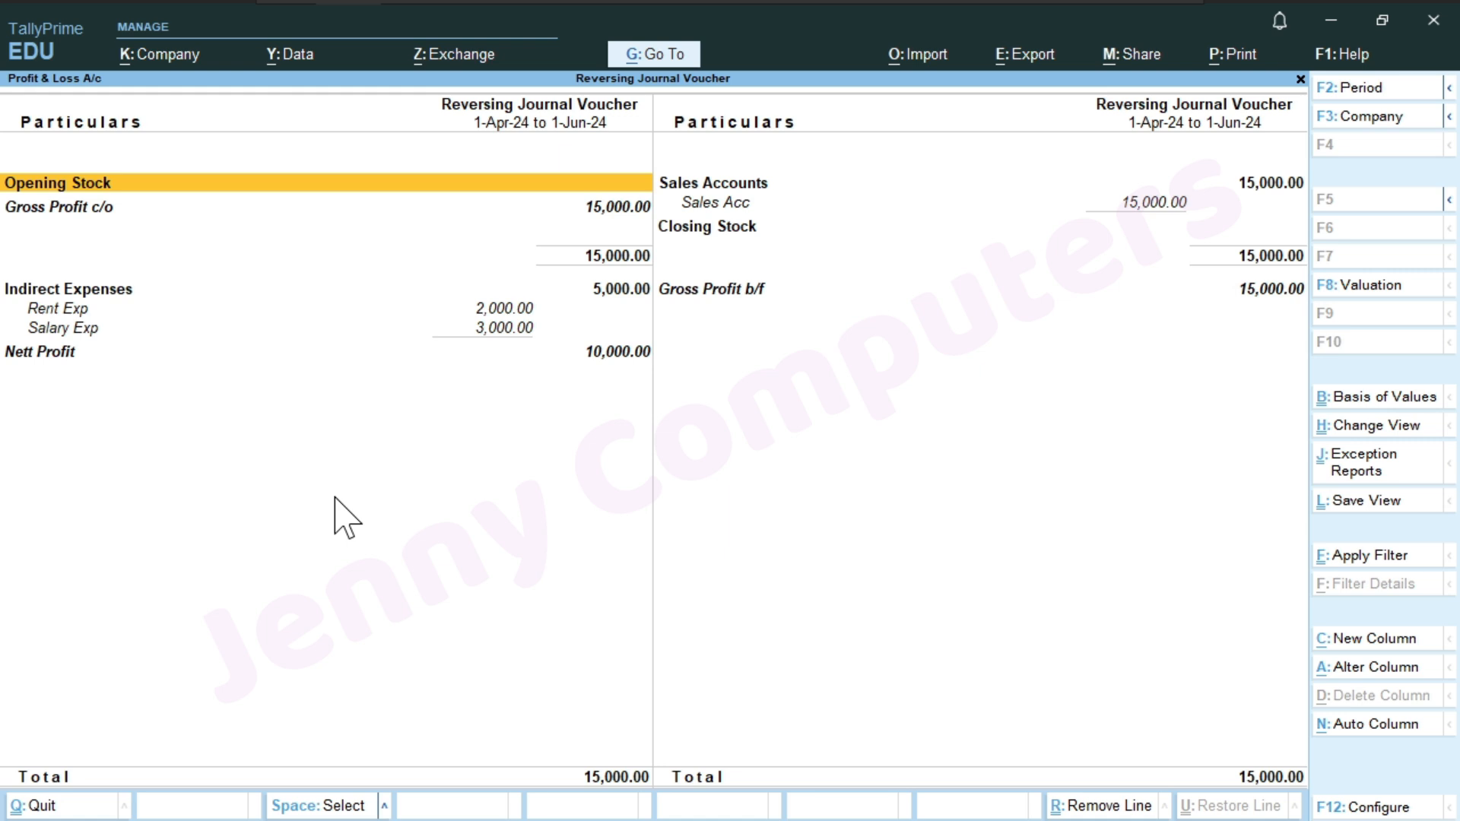
key("Escape")
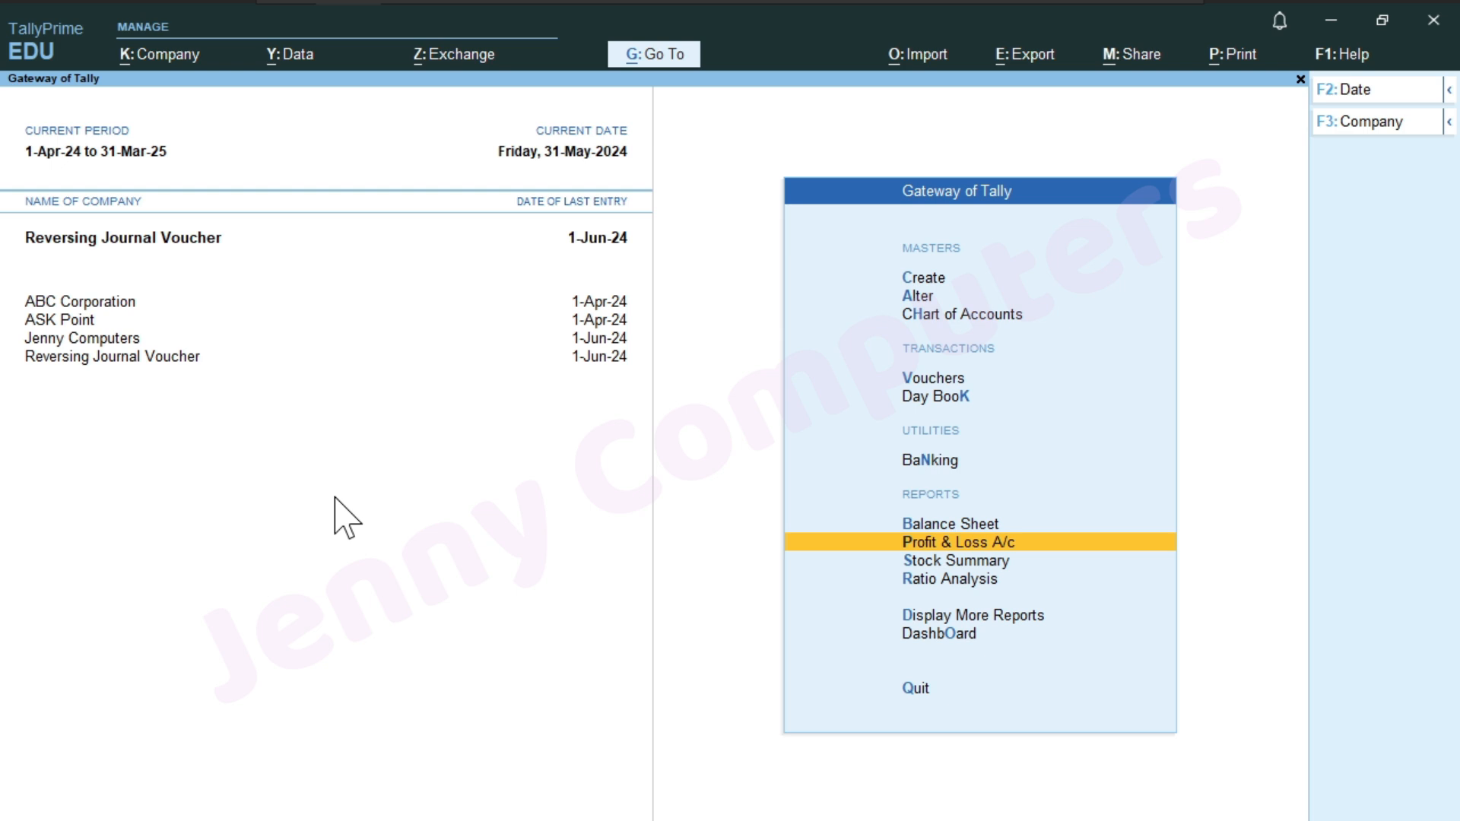
key("Escape")
key("Escape")
Step: Open the Optional Vouchers register from the Exception Reports
key("Down")
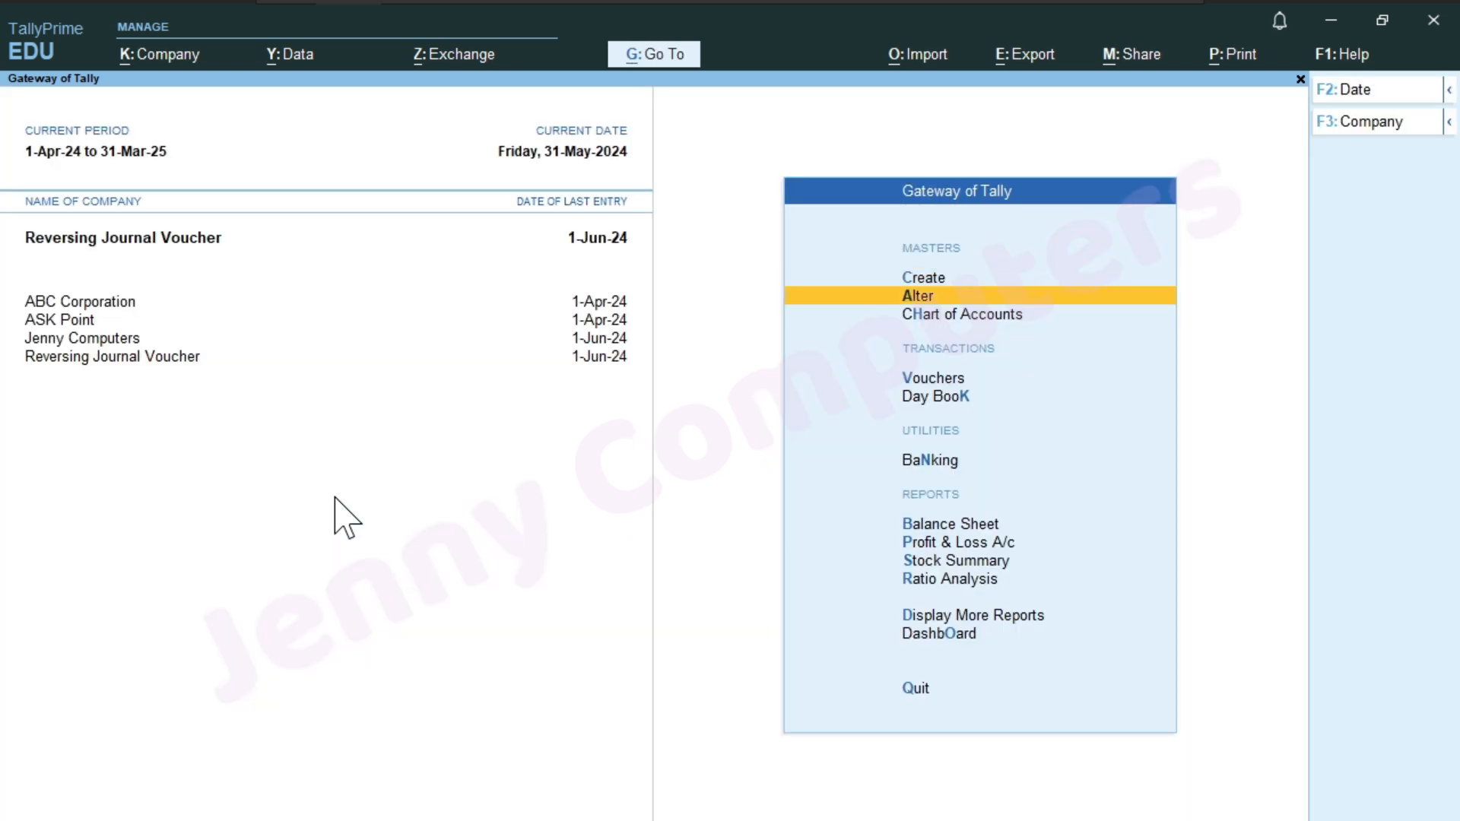
key("Down")
key("Down")
key("Down")
key("Down")
key("Down")
key("Down")
key("Down")
key("Down")
key("Down")
key("Return")
key("Down")
key("Down")
key("Down")
key("Down")
key("Down")
key("Down")
key("Down")
key("Down")
key("Down")
key("Down")
key("Down")
key("Up")
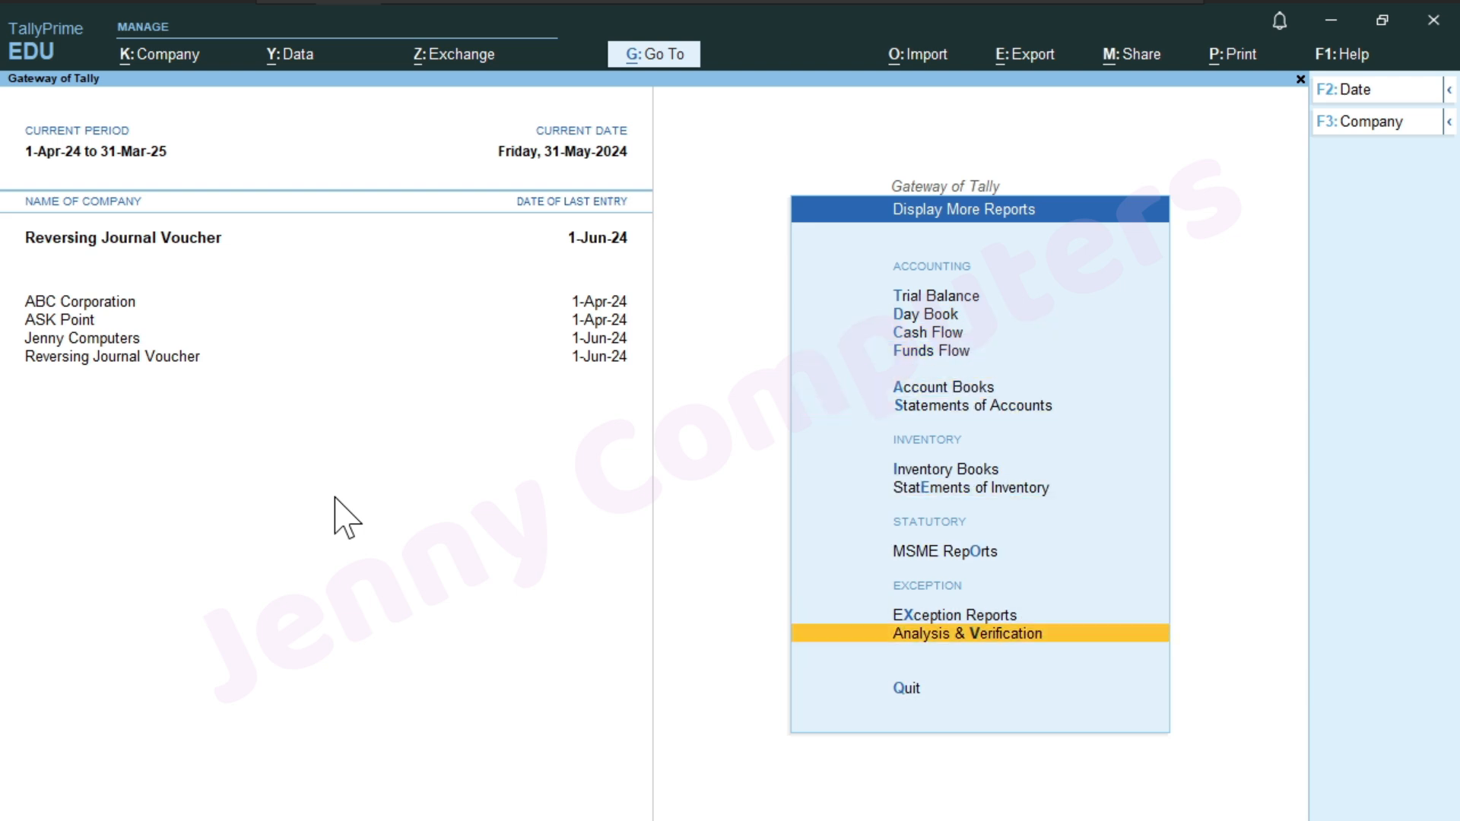
key("x")
key("Down")
key("Down")
key("Up")
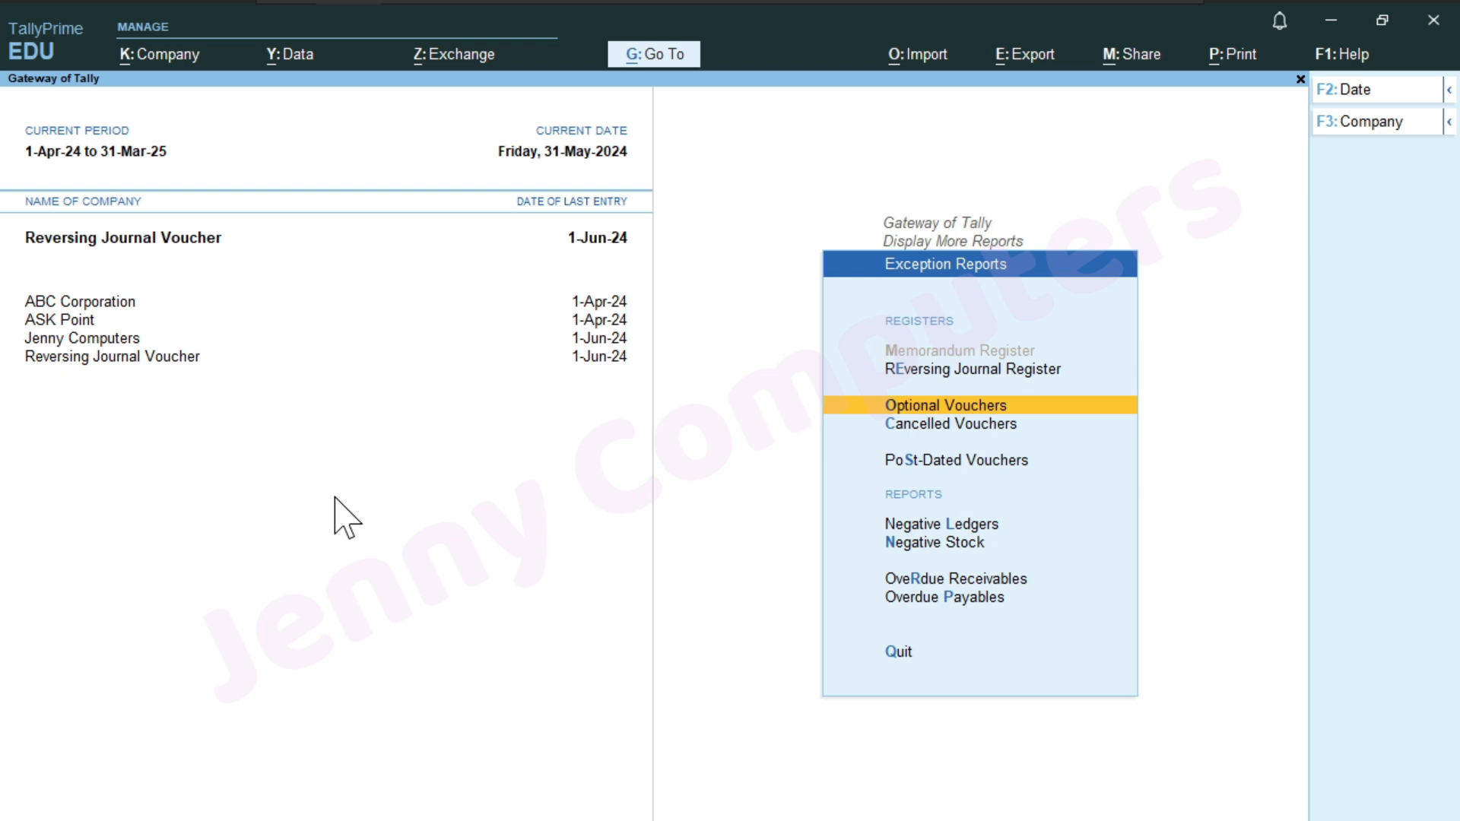
key("Return")
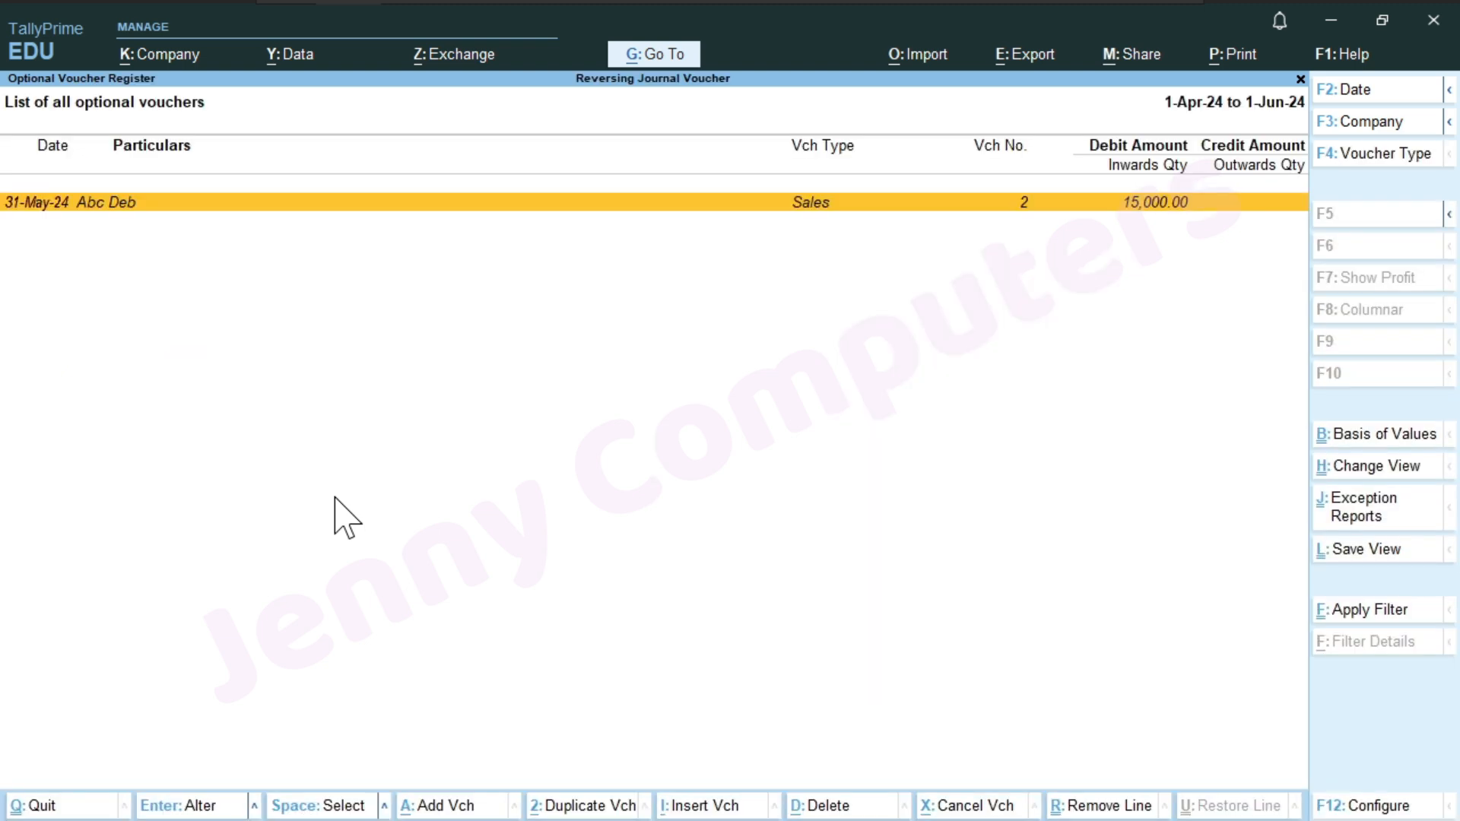
Step: Open the Abc Deb Sales voucher from the register for alteration and convert it from Optional to Regular
key("Return")
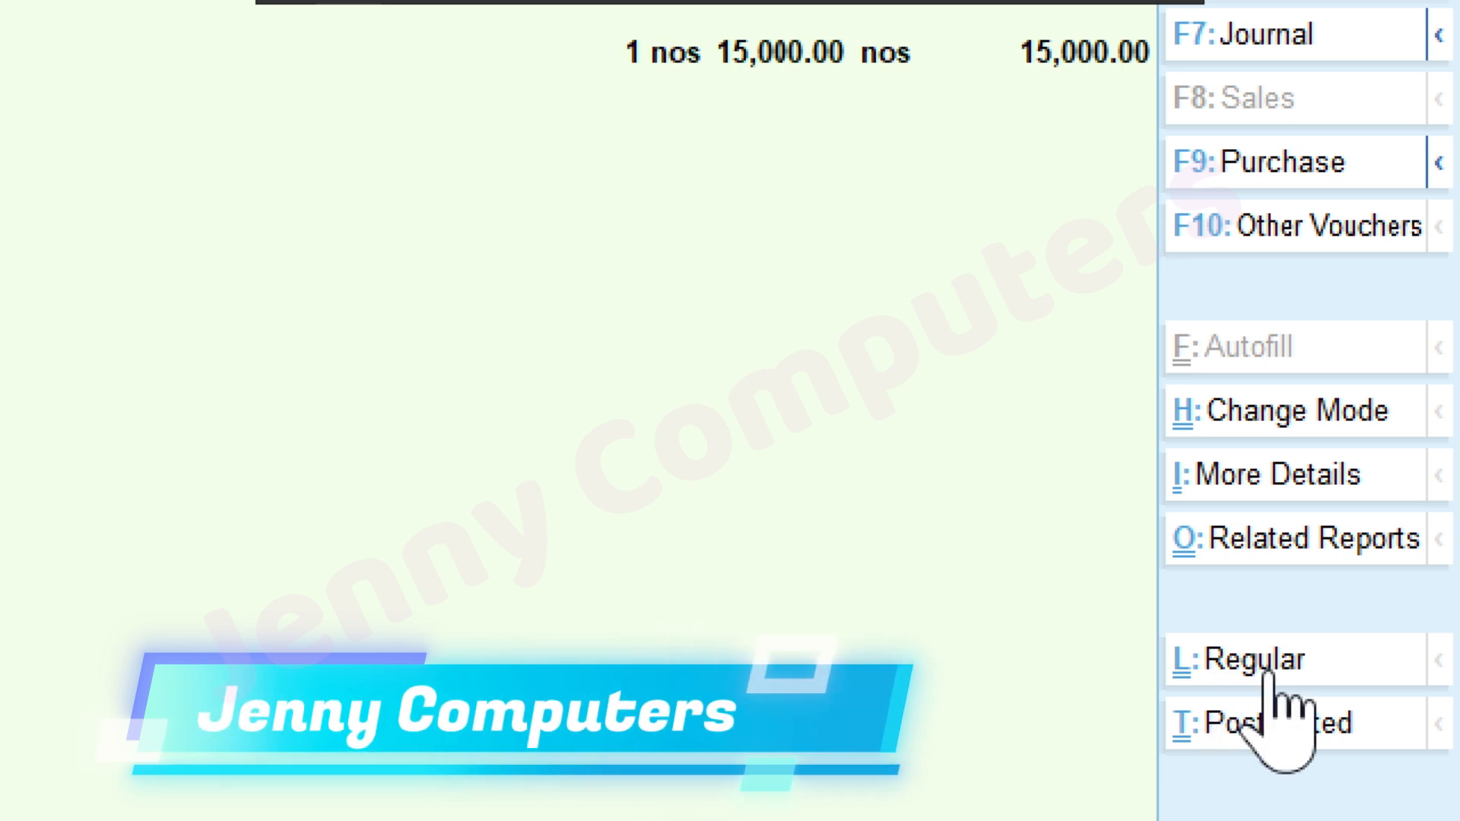
left_click(564, 676)
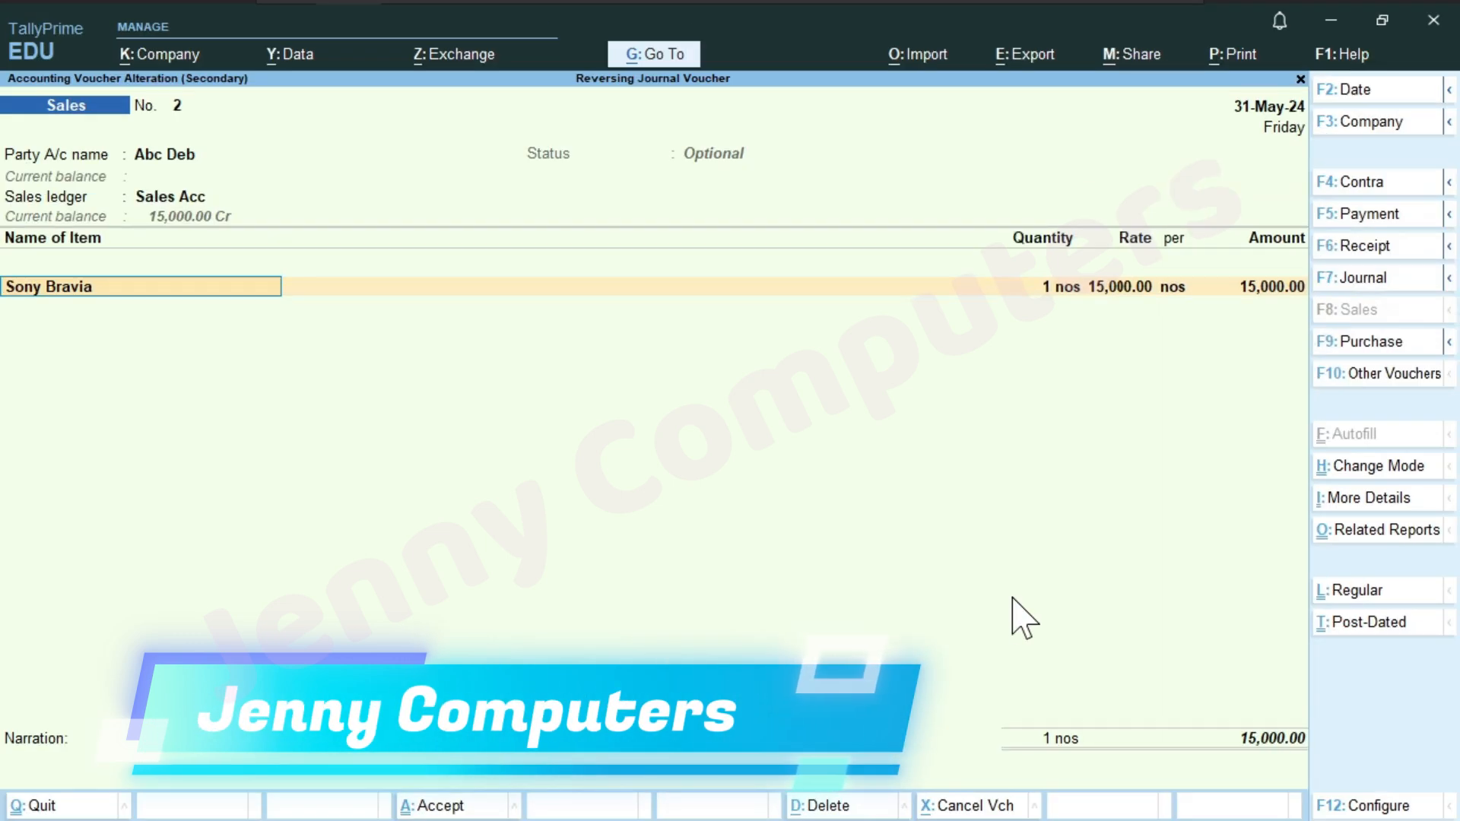
key("ctrl+l")
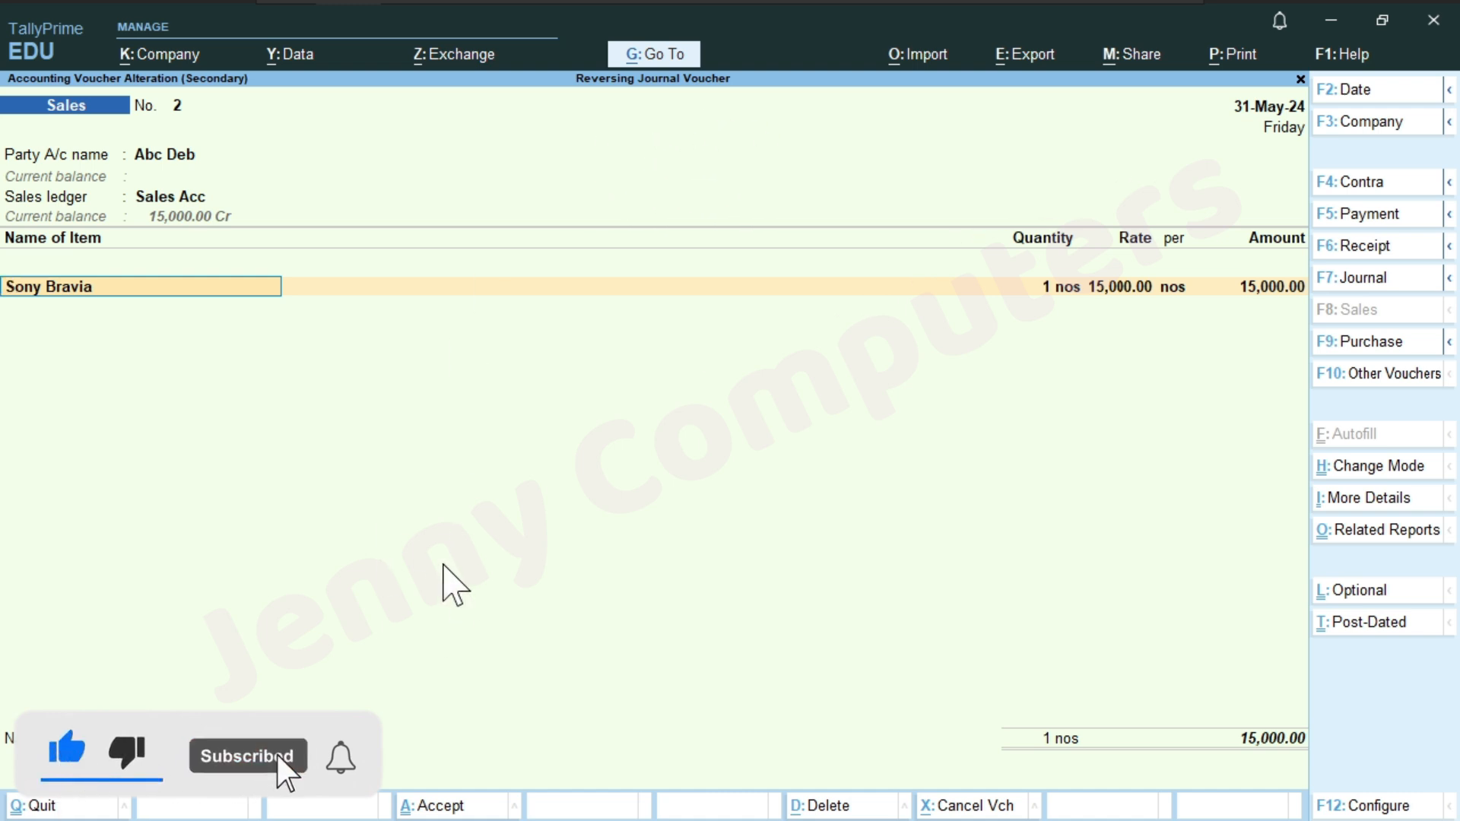
Step: Keep the altered voucher's Sony Bravia item line and New Ref 2 bill details, and save the voucher
key("Return")
key("Return")
key("Return")
key("Return")
key("Return")
key("Return")
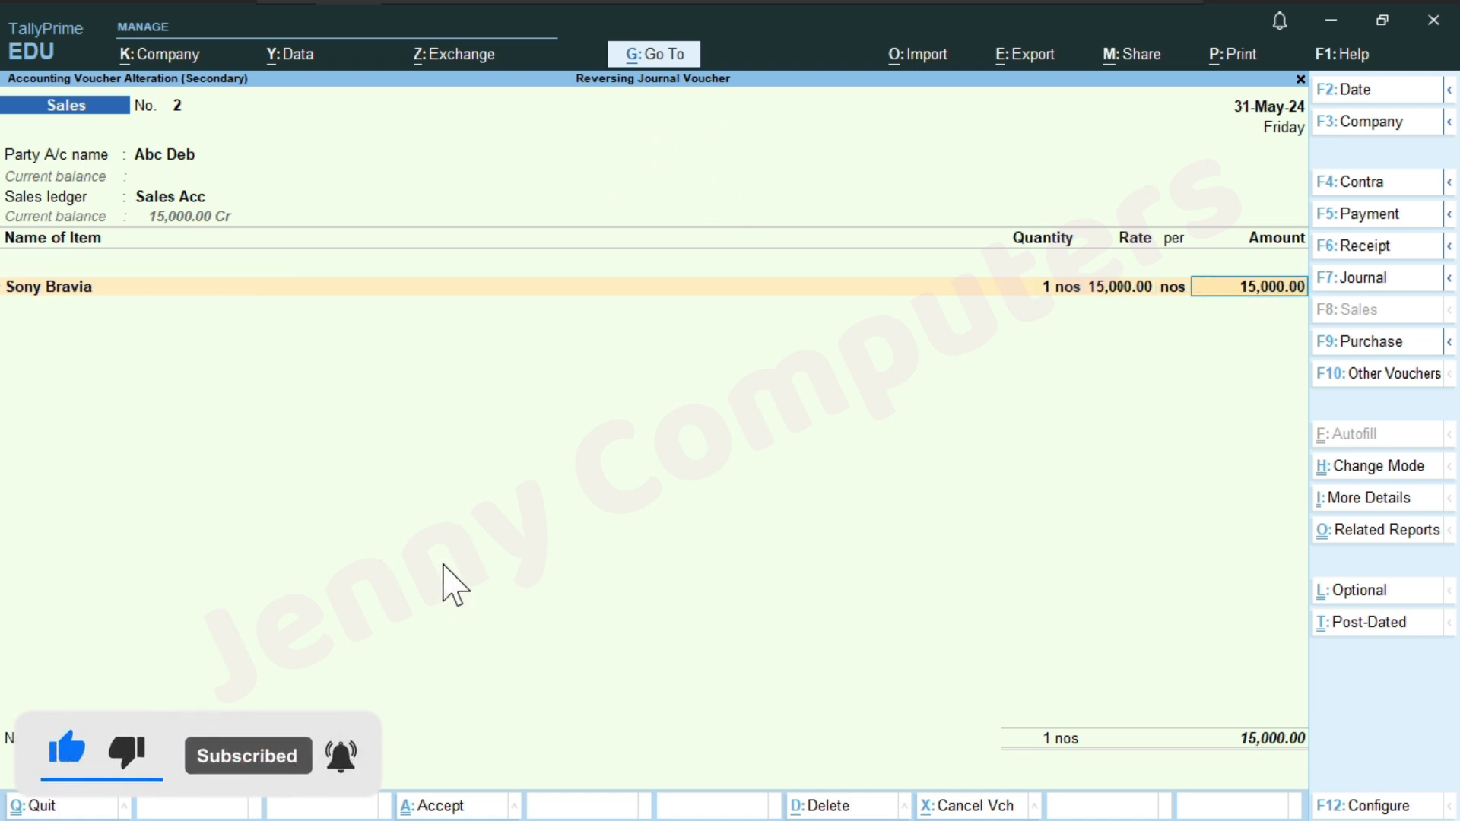
key("Return")
key("Return")
key("Return")
key("Return")
key("Return")
key("Return")
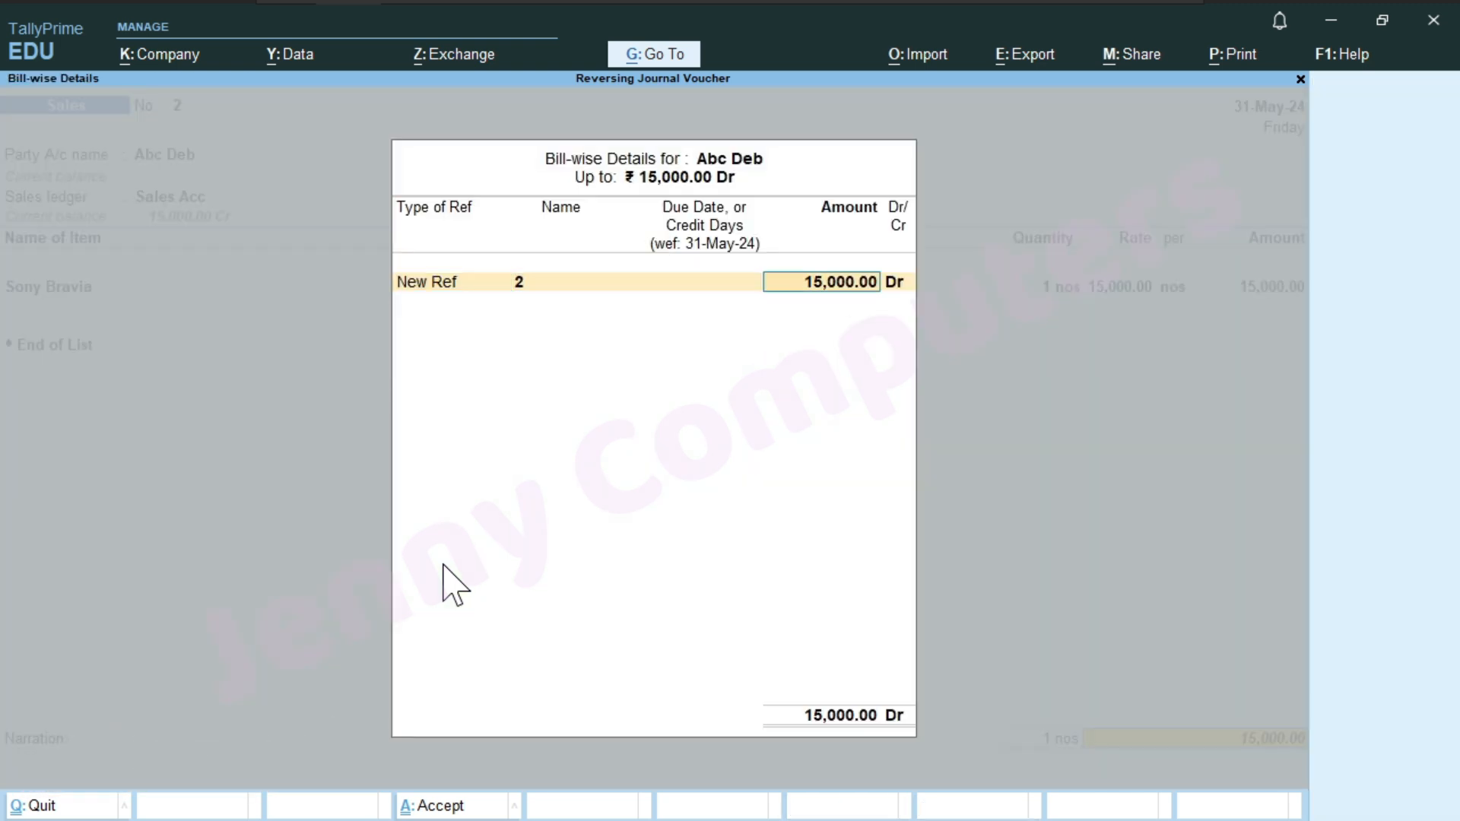
key("Return")
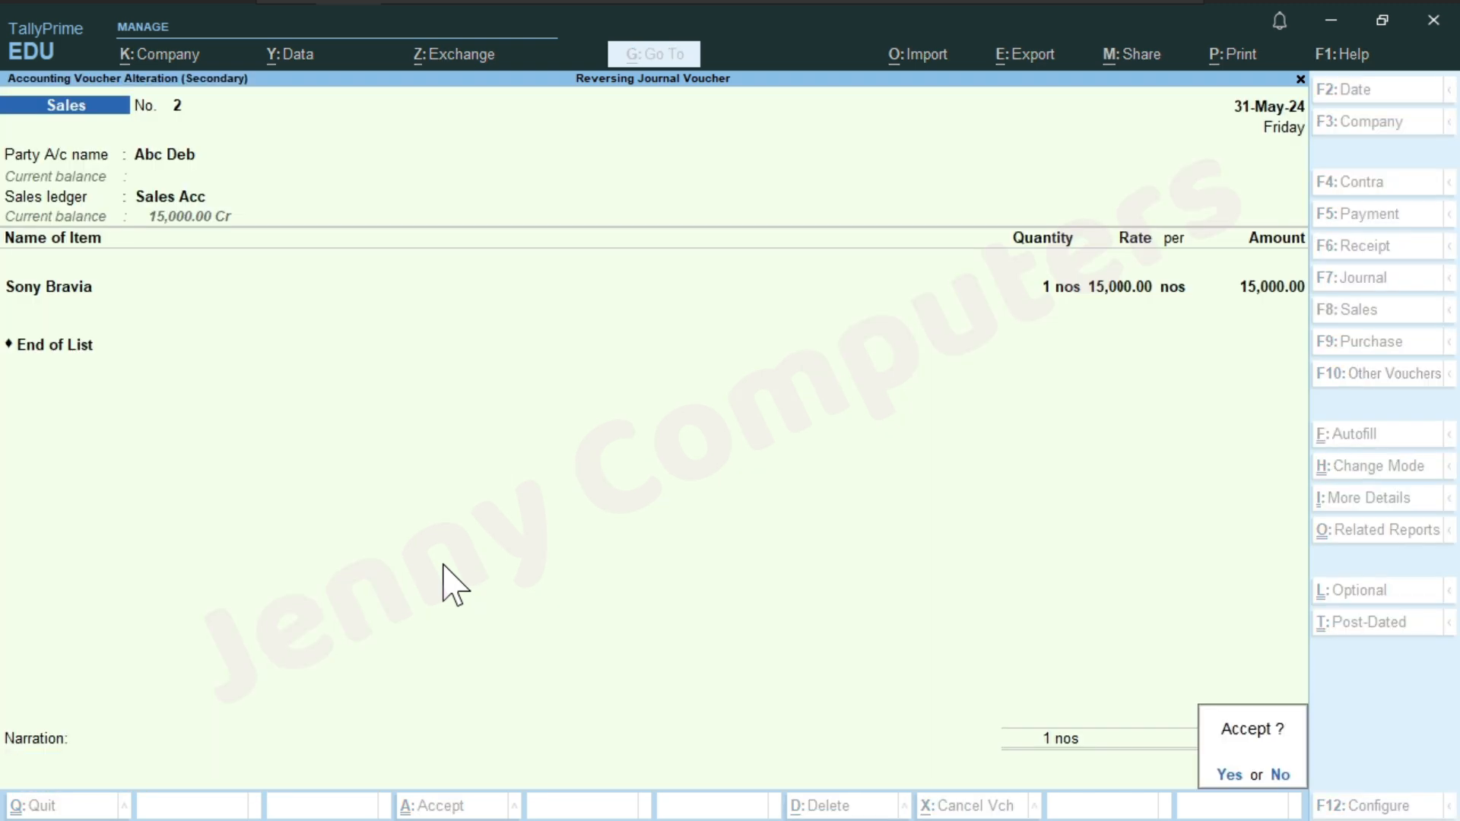
key("Return")
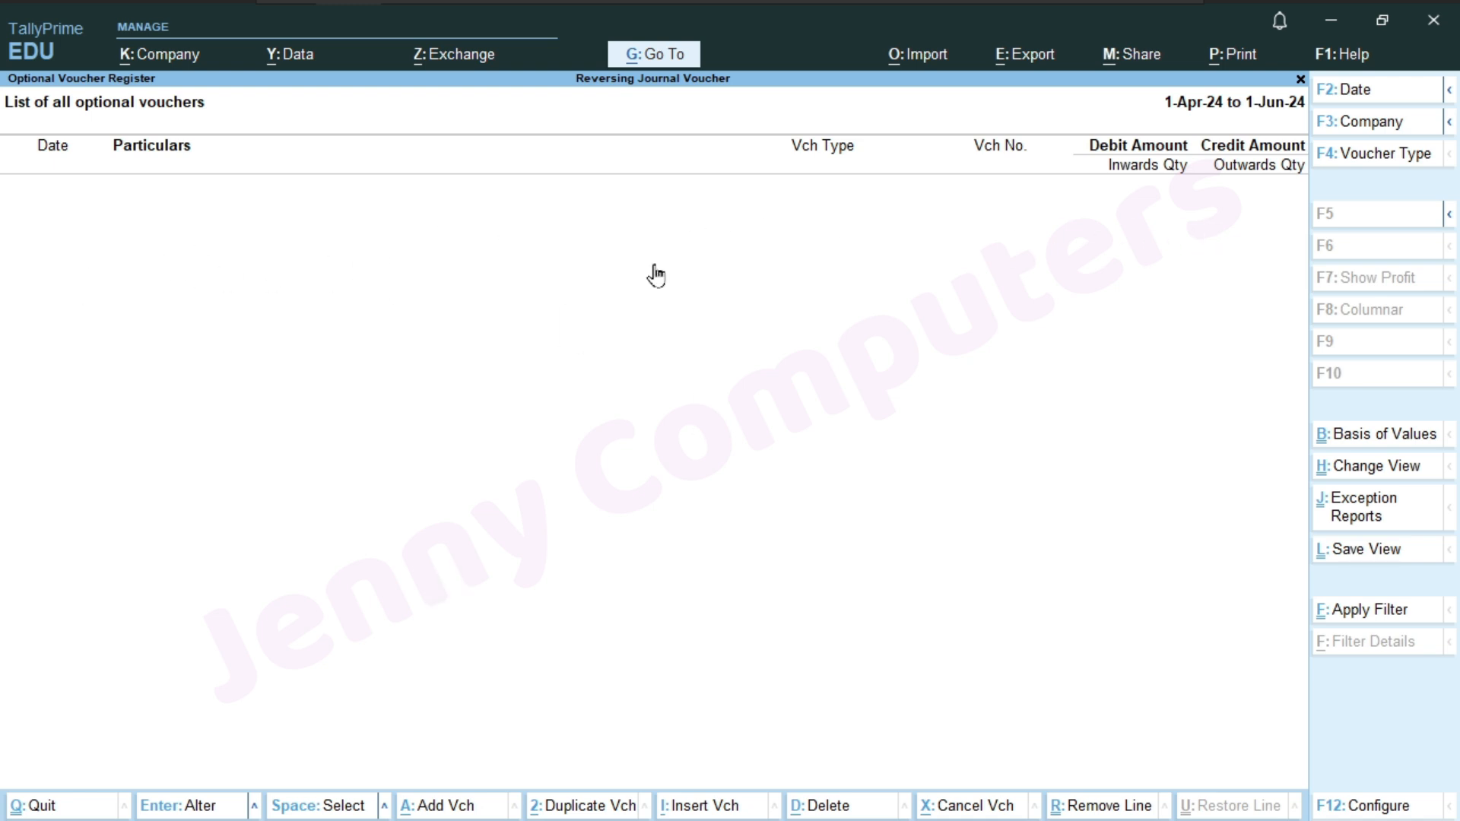
Step: Leave the Optional Vouchers register and examine the Profit & Loss A/c in detailed view for the converted sale
key("Escape")
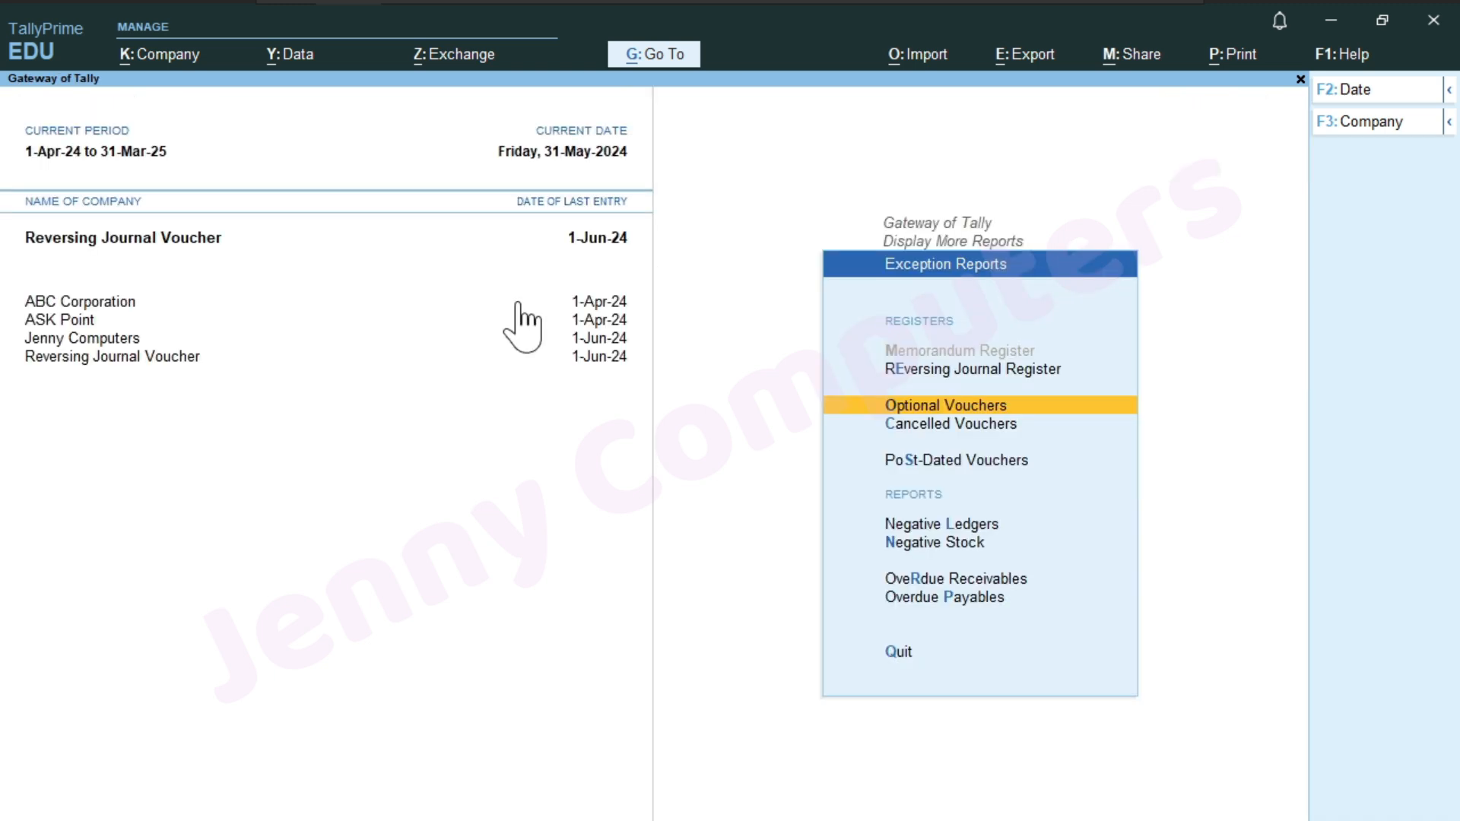
key("Escape")
key("Escape")
key("Up")
key("Up")
key("Up")
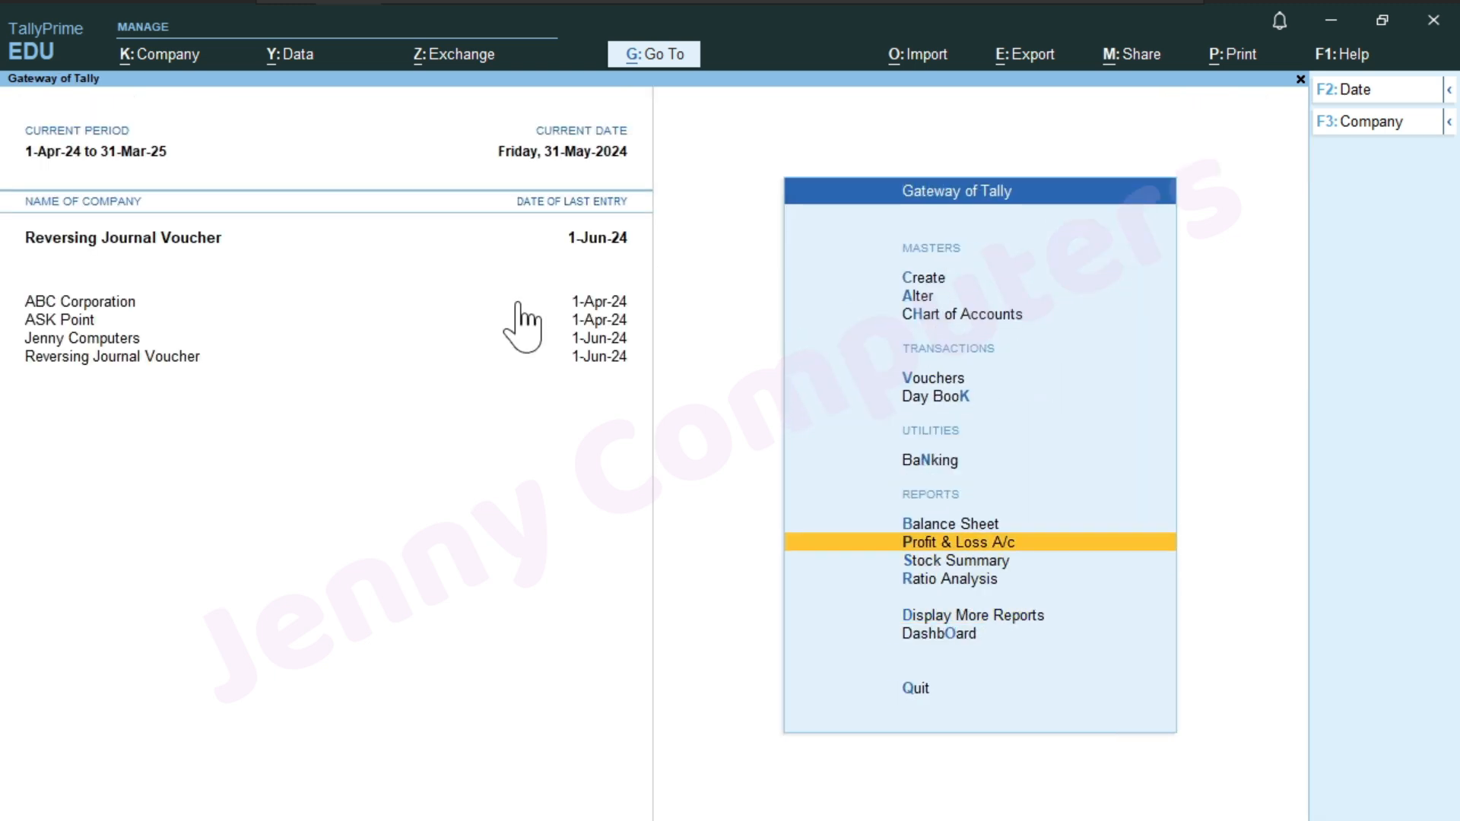
key("Return")
key("alt+F5")
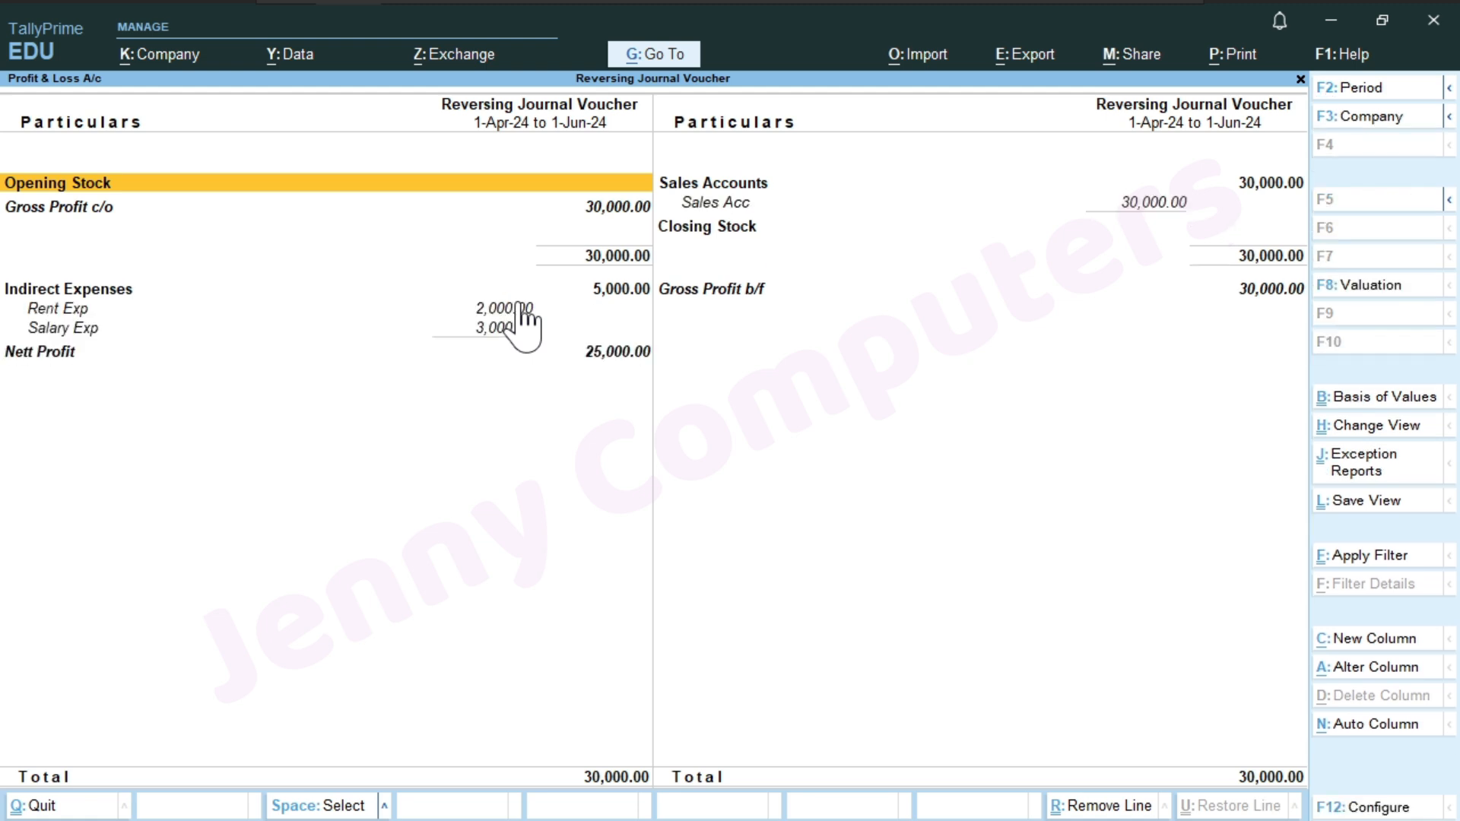